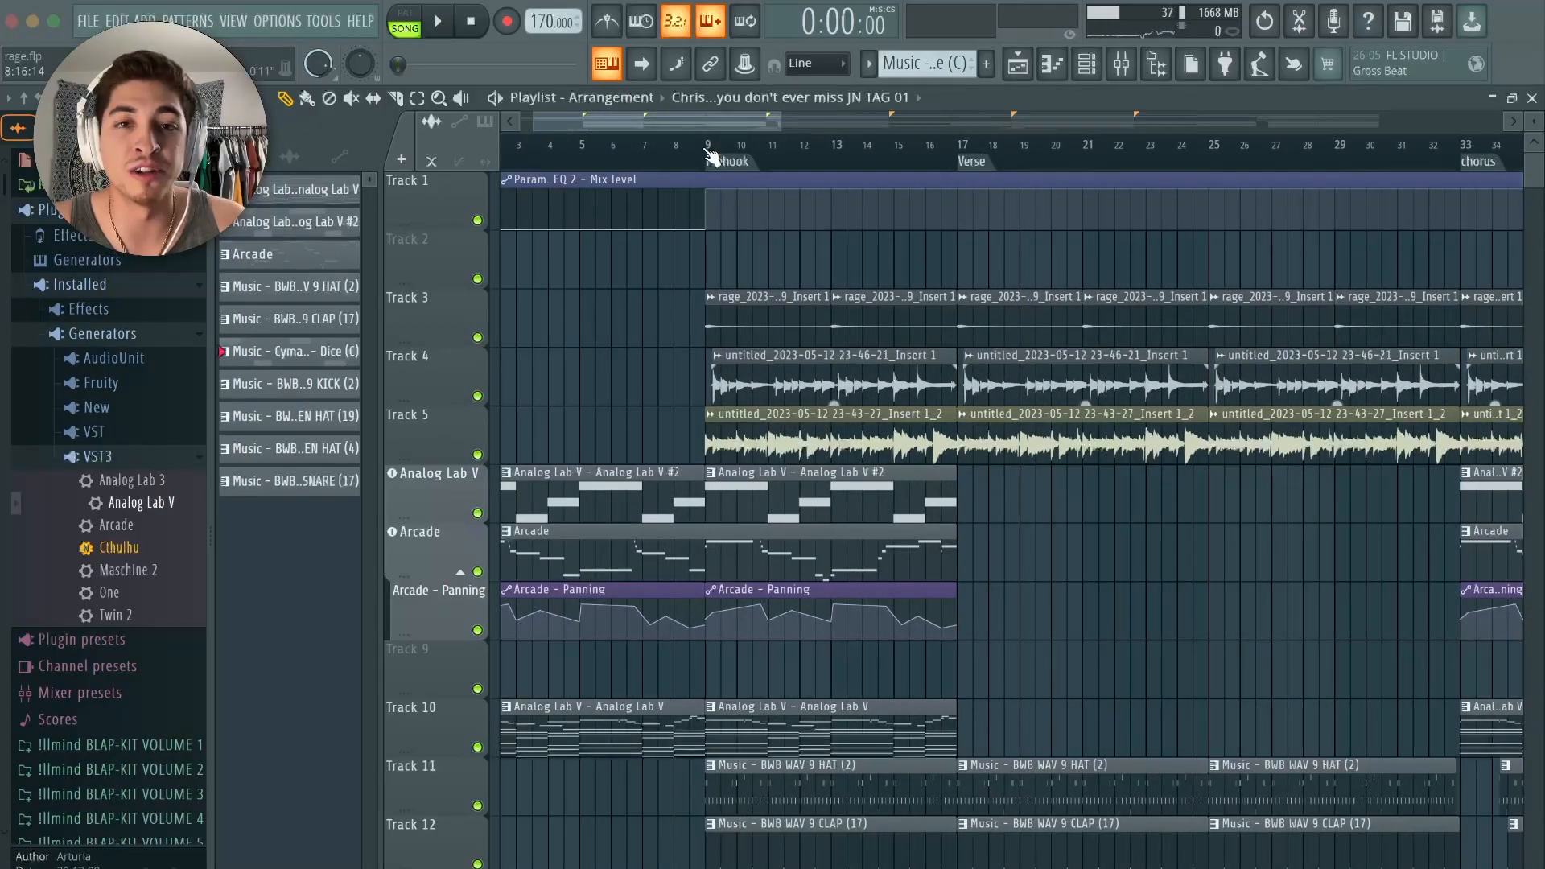
- Play the arrangement from bar 5 through the intro and into the Prehook section
scroll(708, 155, "up", 3)
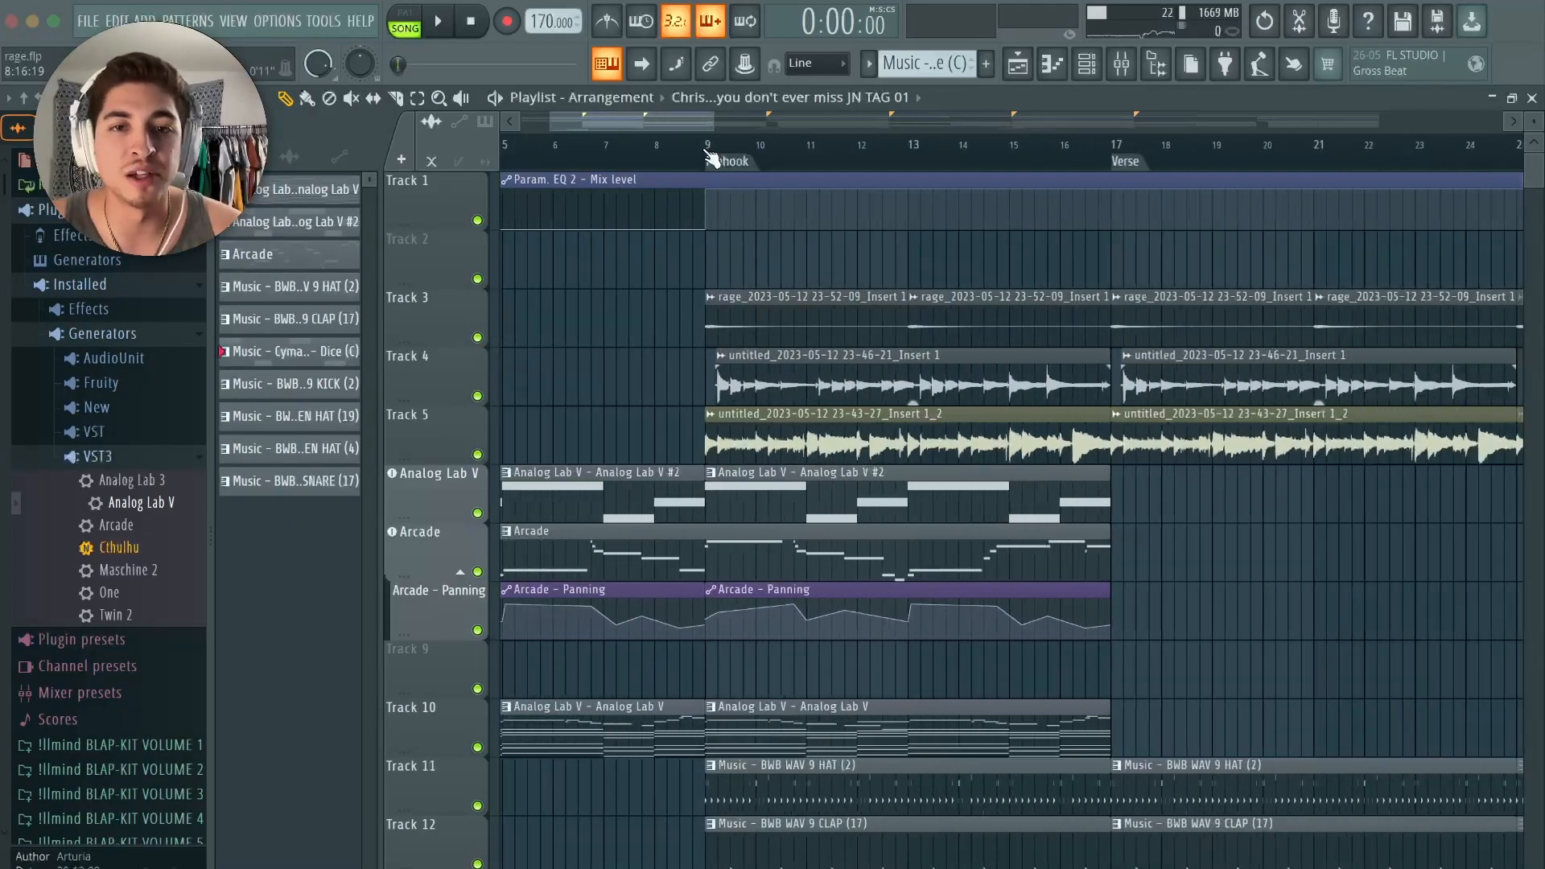
scroll(708, 156, "down", 4)
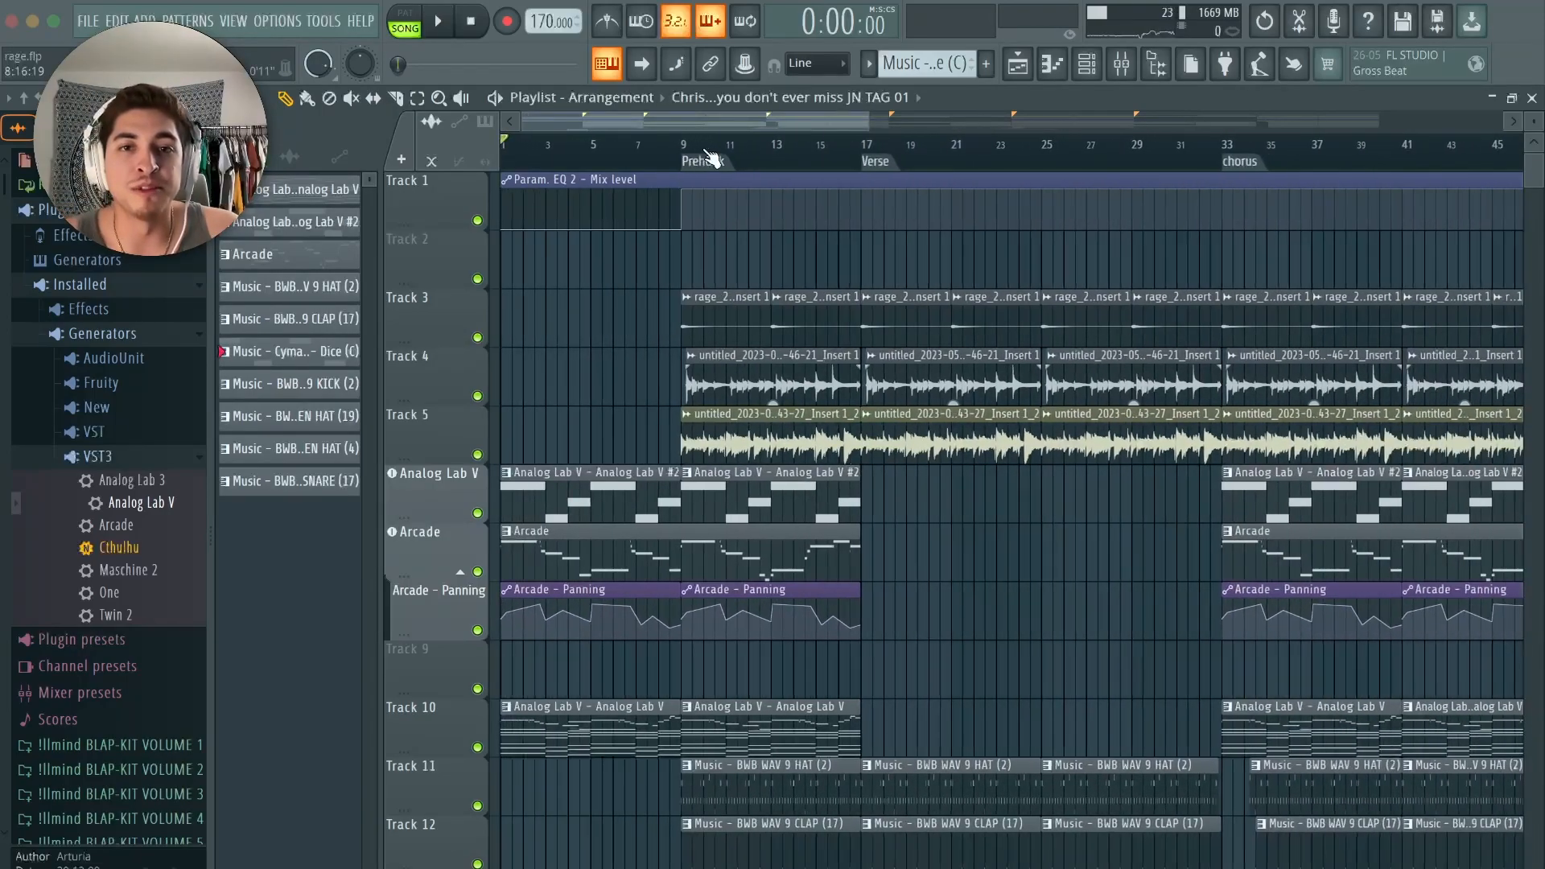
scroll(680, 228, "down", 2)
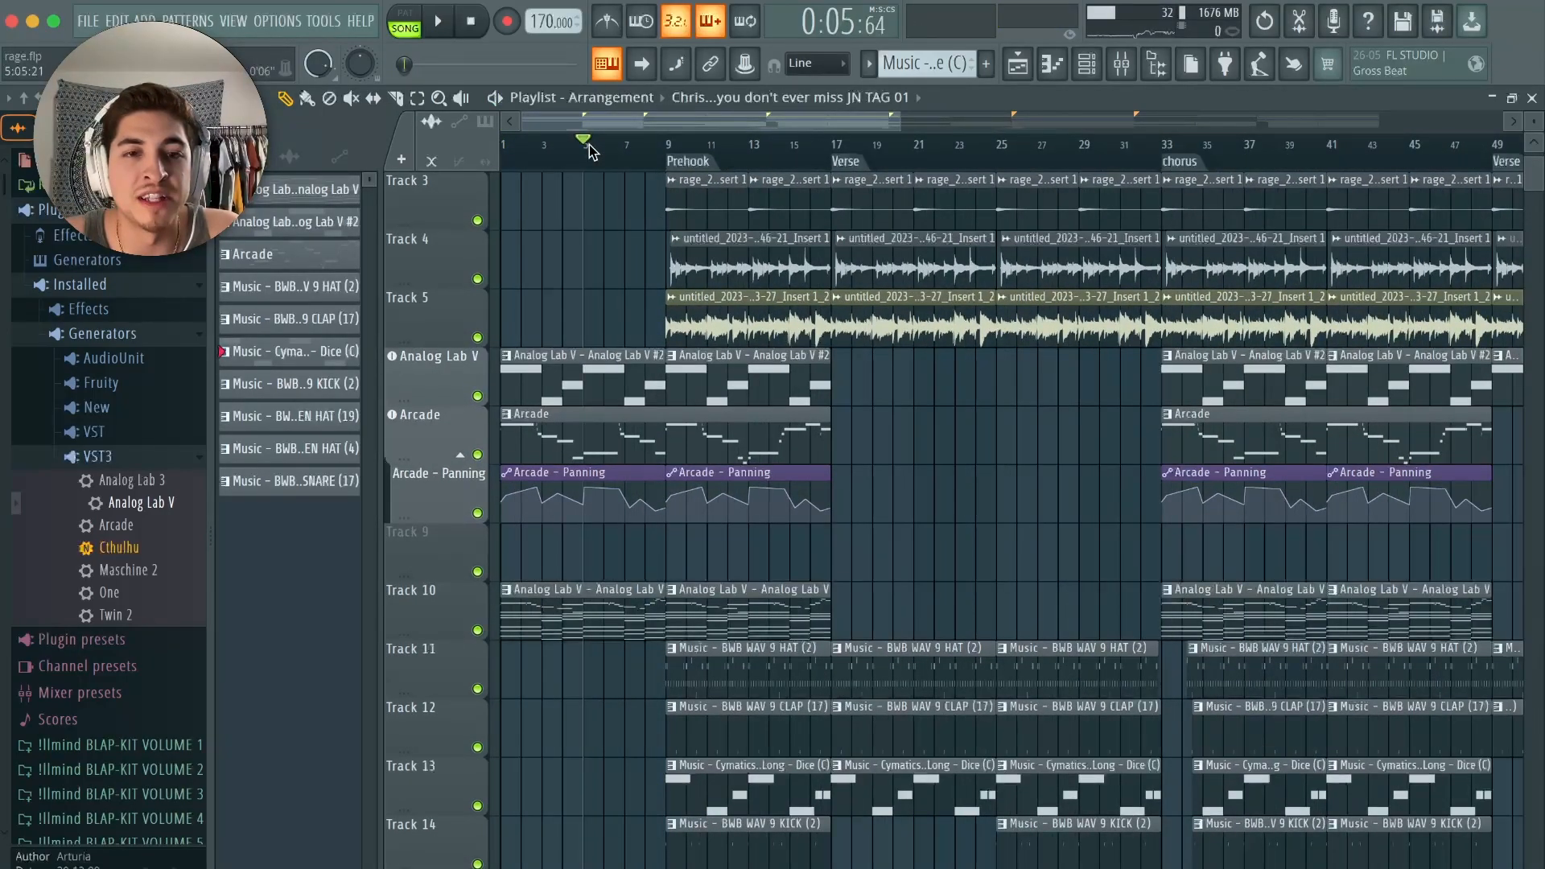
key("space")
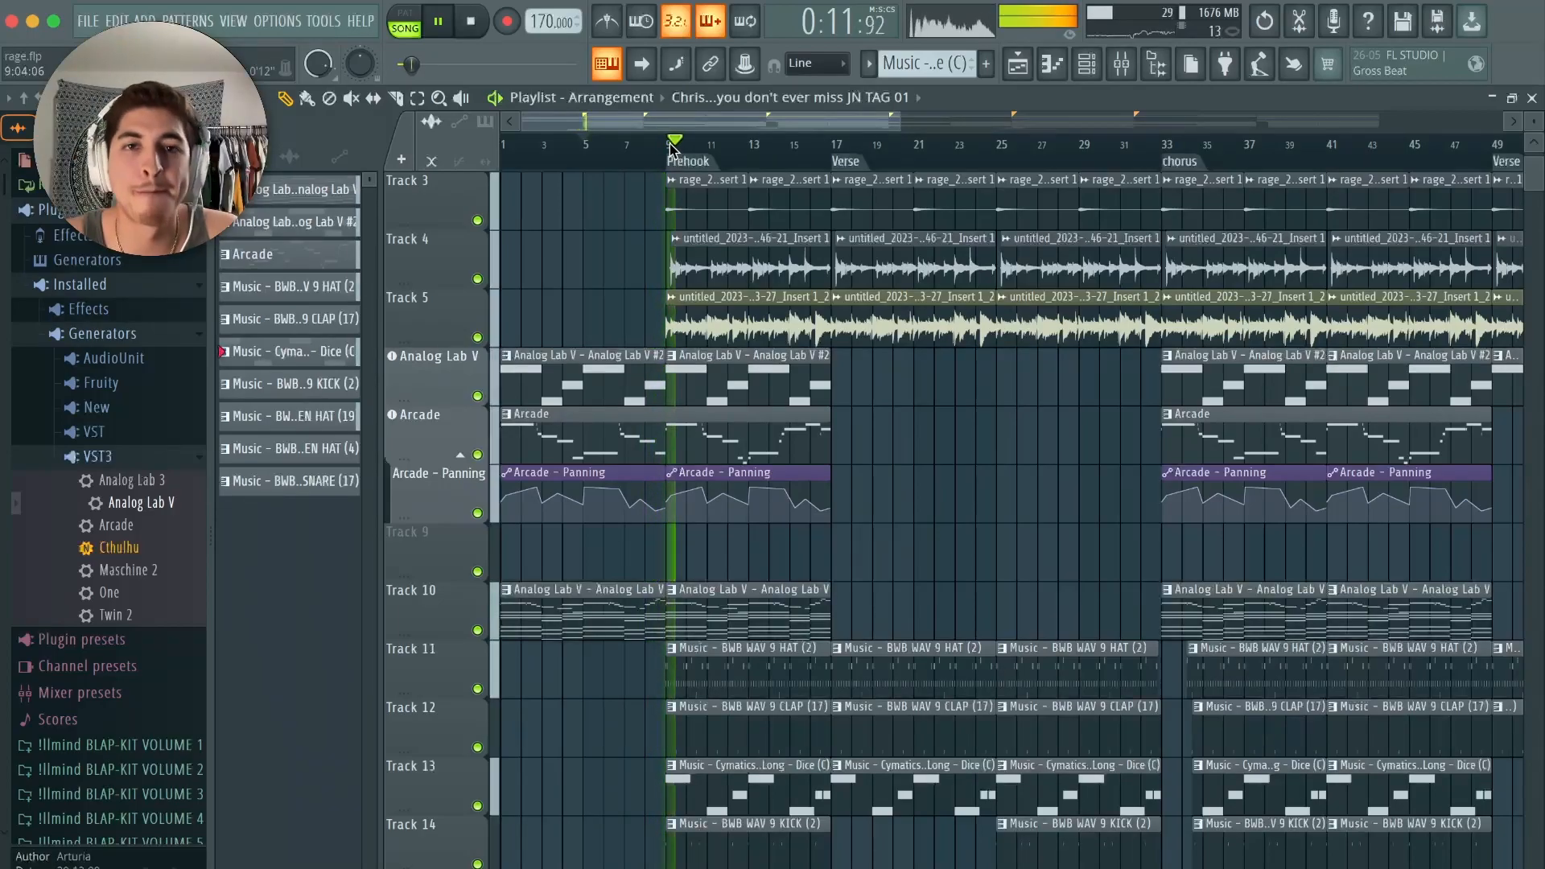
scroll(670, 148, "up", 5)
scroll(670, 147, "down", 6)
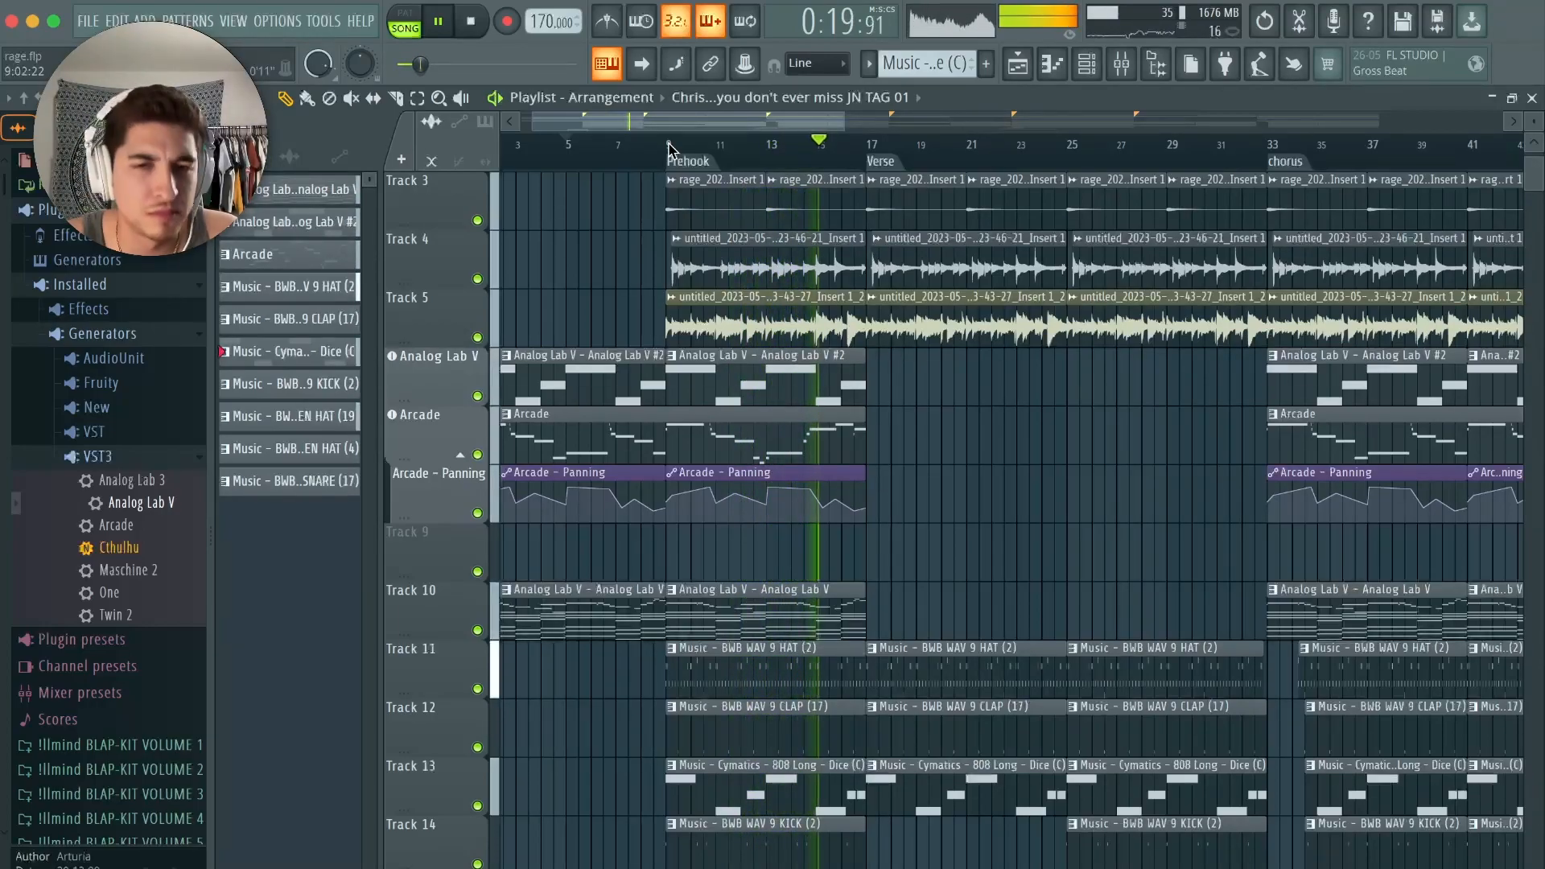
key("super+s")
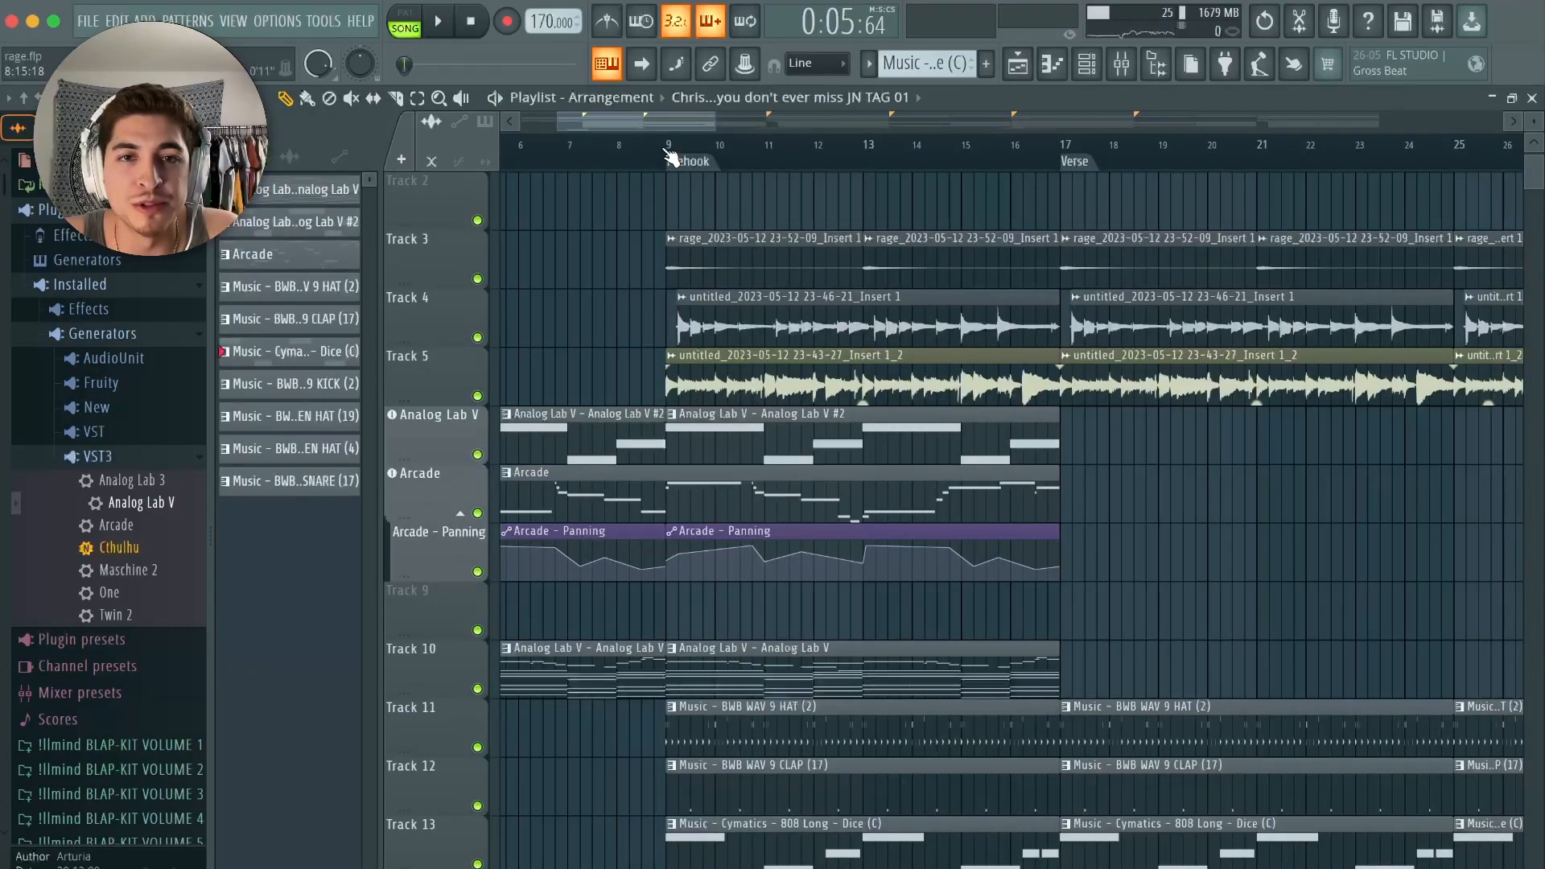
scroll(668, 153, "down", 4)
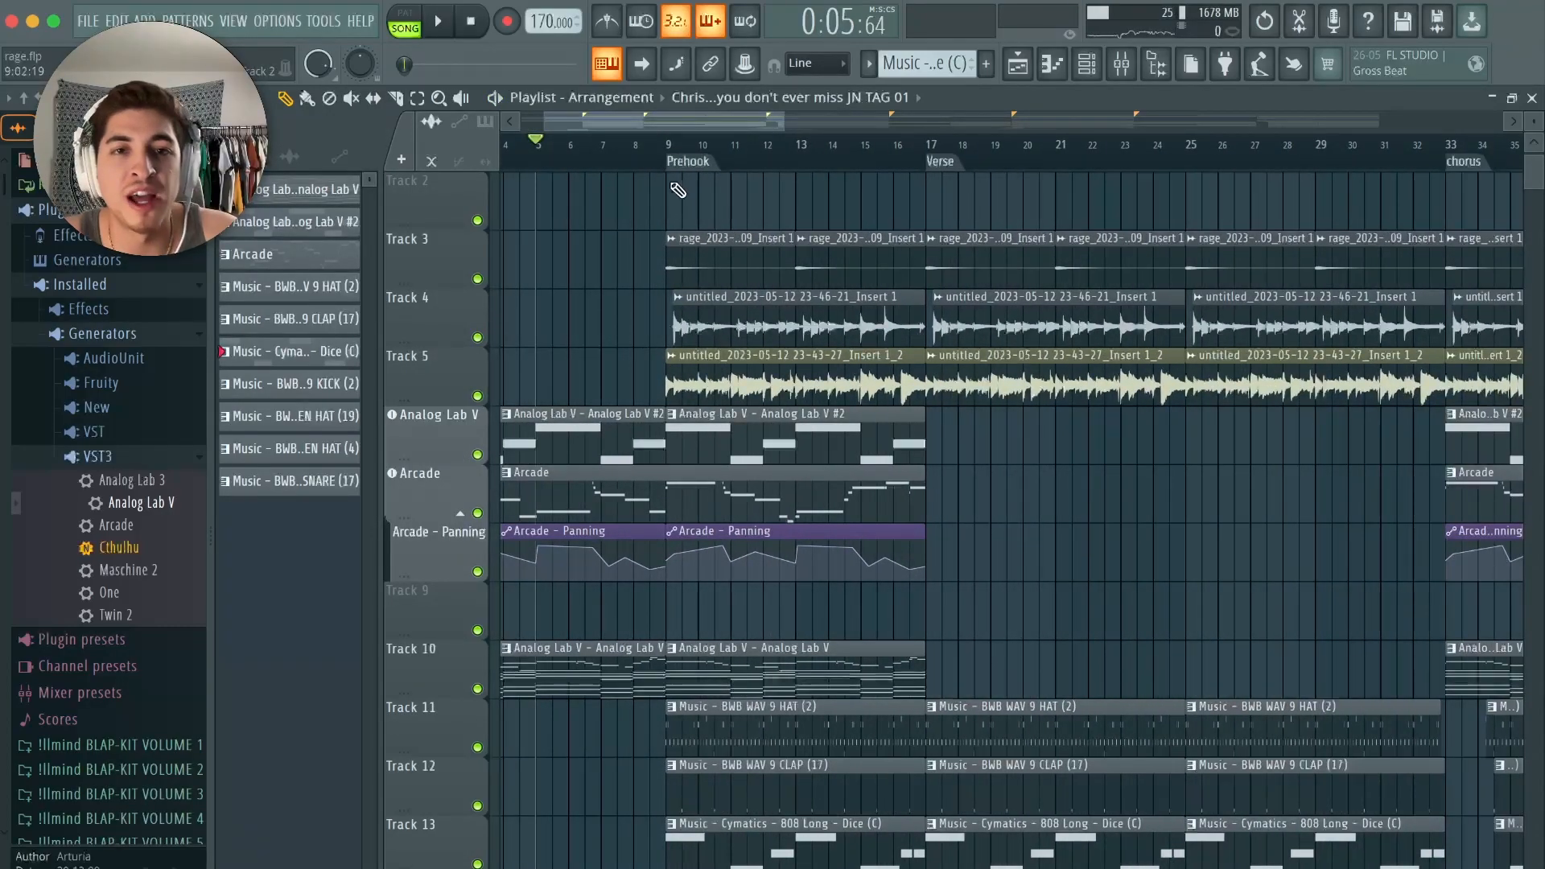
- Inspect the Analog Lab V #2 pattern in the piano roll and its Analog Lab V instrument window, then return to the playlist
double_click(686, 431)
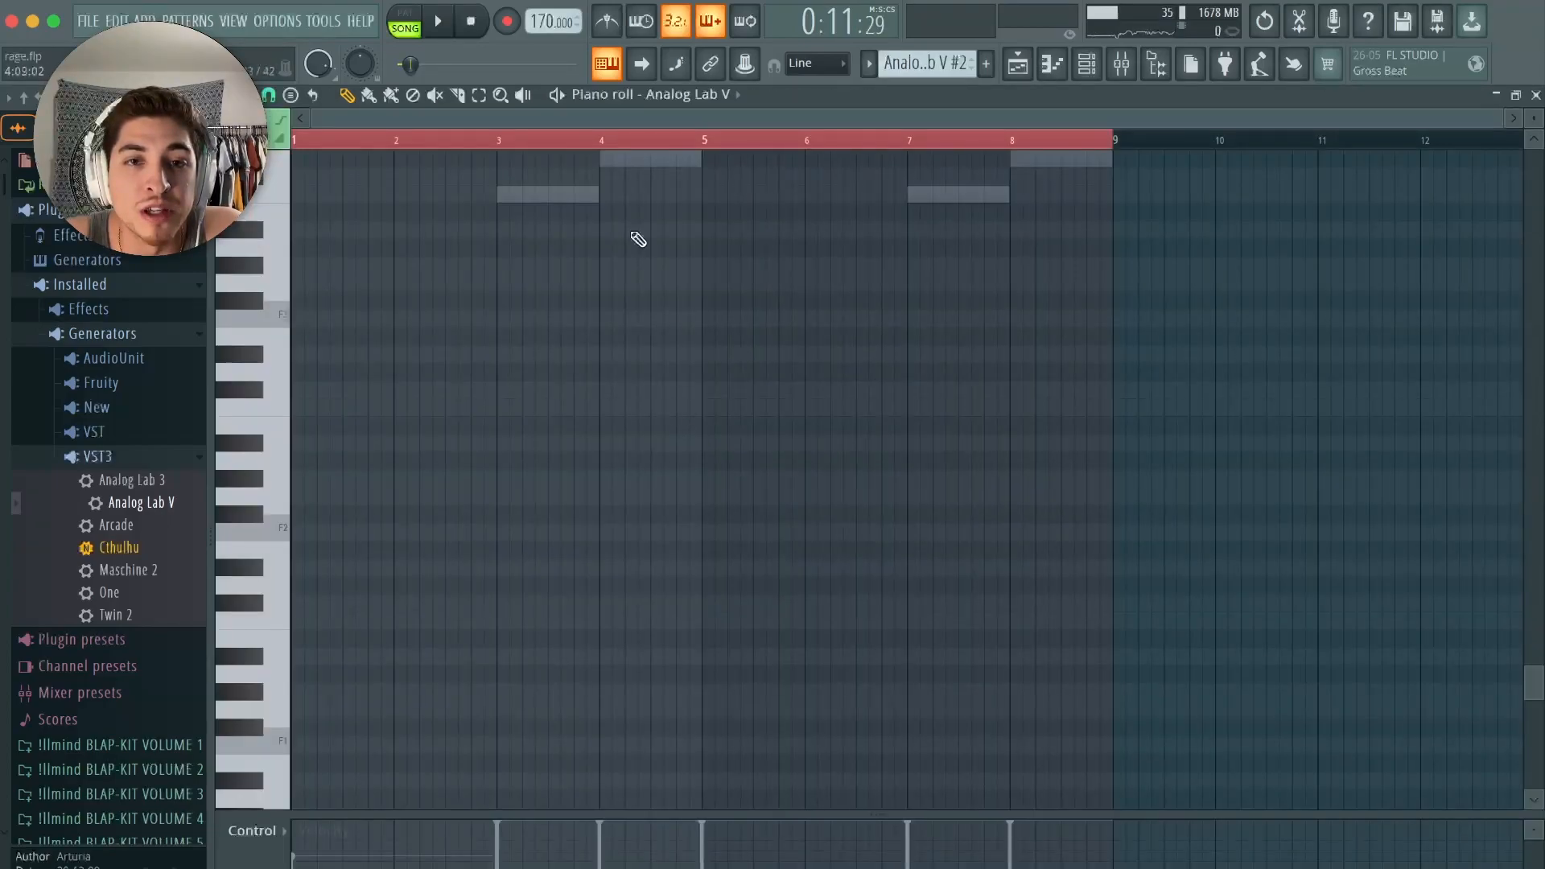
left_click(1018, 64)
left_click(448, 444)
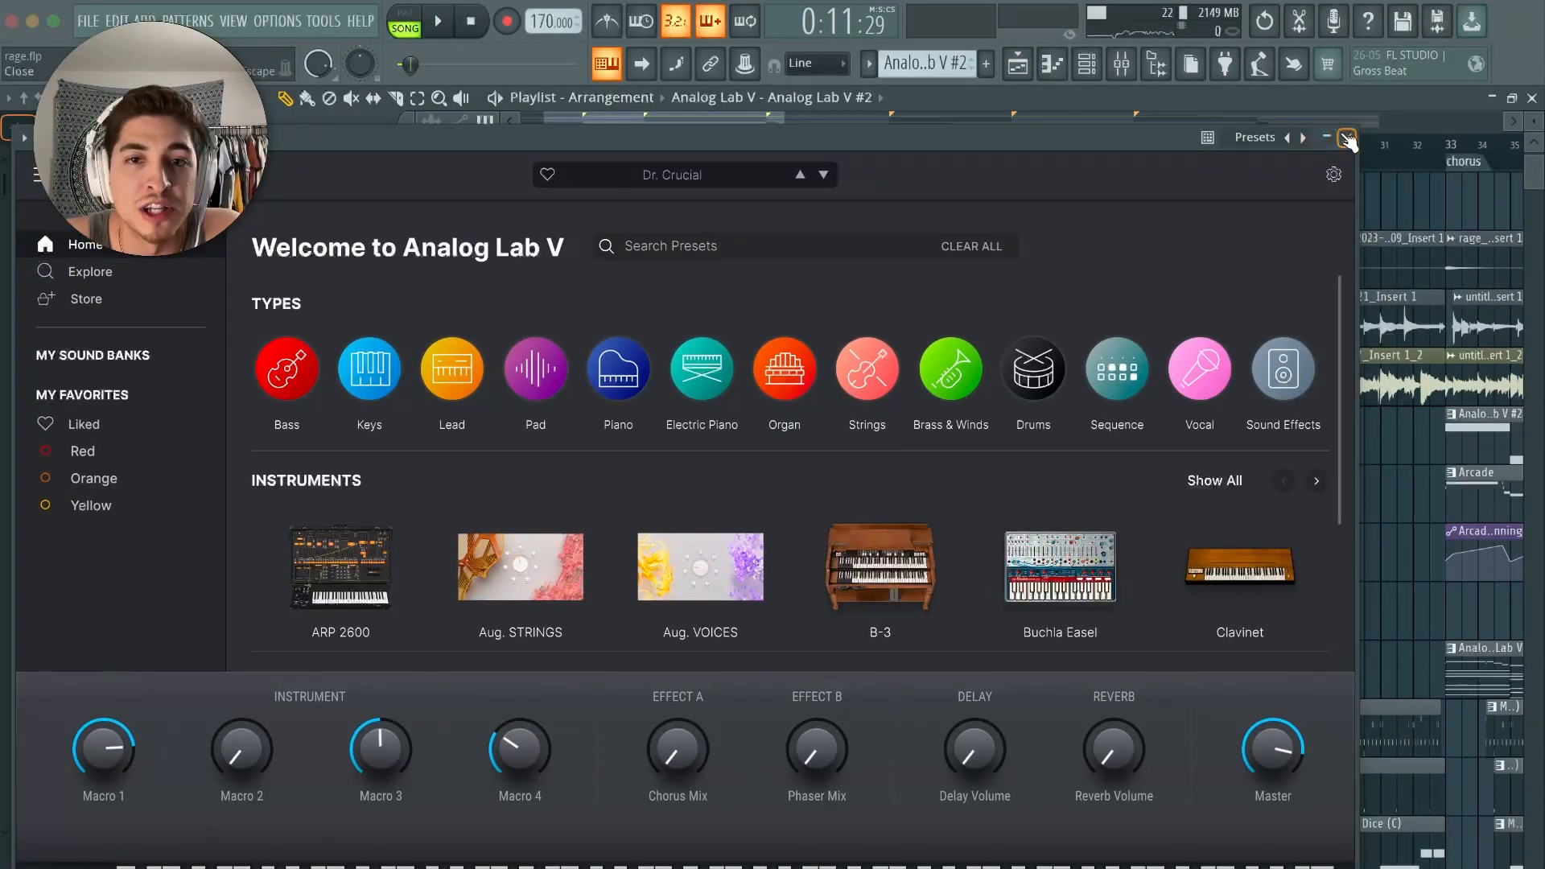
left_click(1347, 139)
- Solo the Analog Lab V track and listen to it from the Prehook marker at bar 9
right_click(477, 454)
key("space")
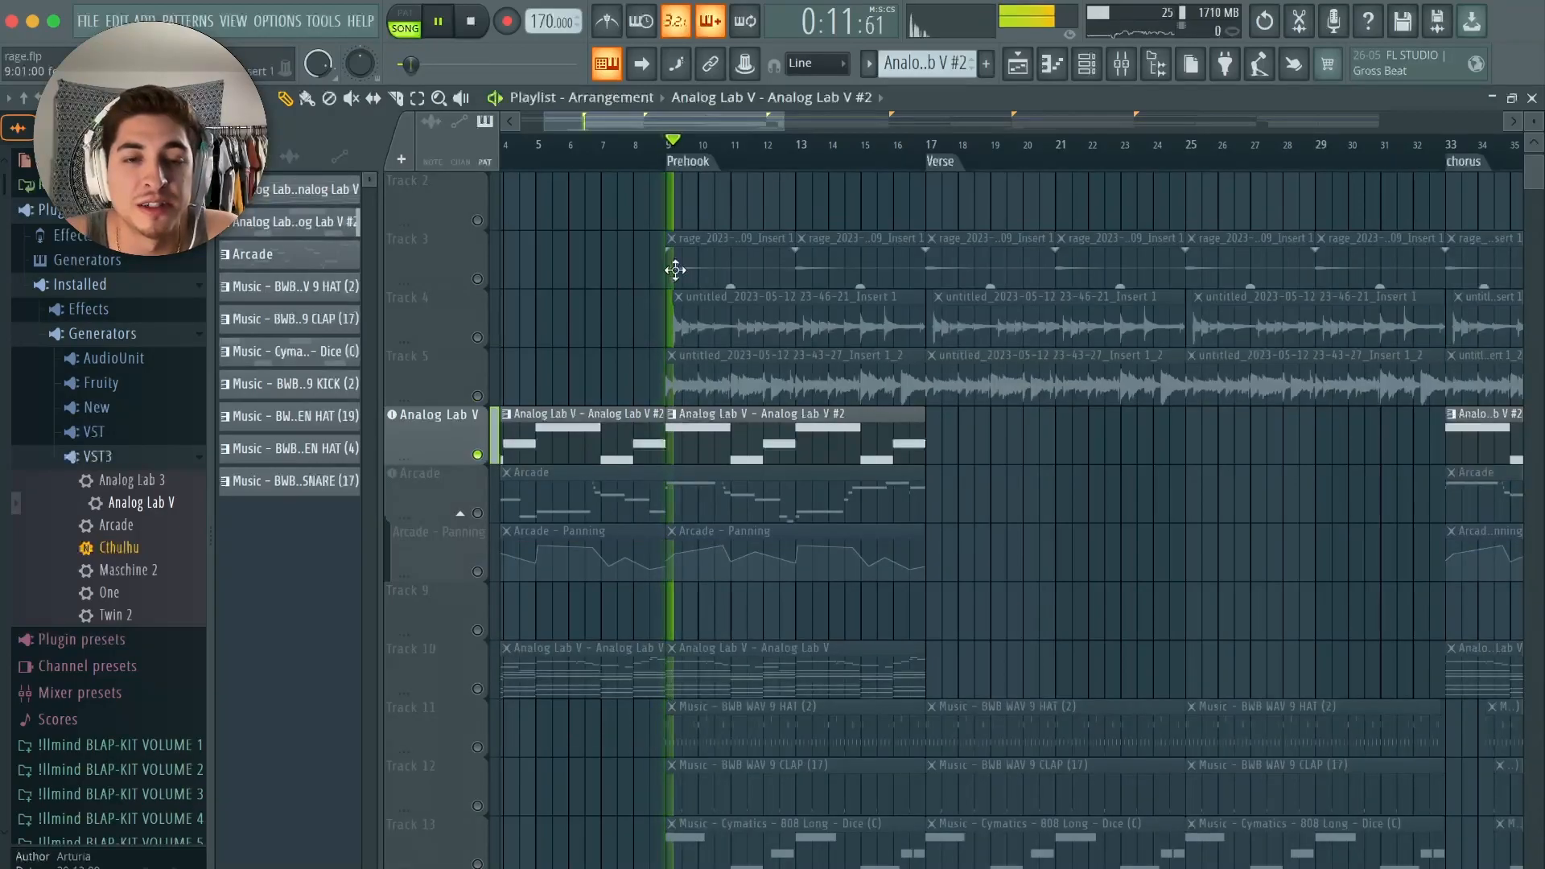
scroll(675, 153, "up", 3)
scroll(675, 153, "up", 3)
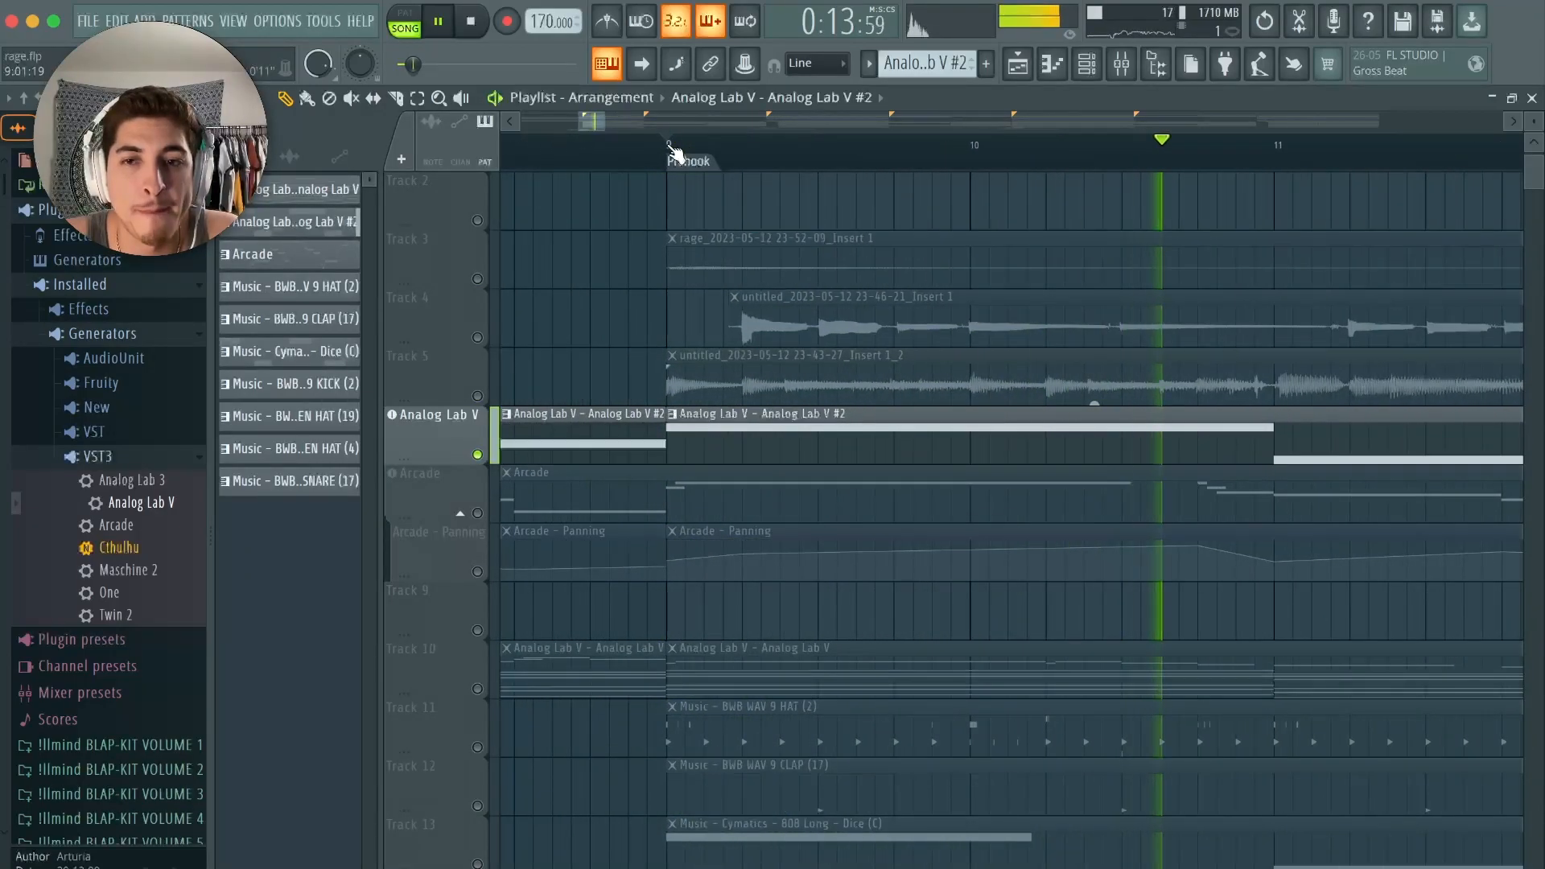
scroll(674, 153, "down", 2)
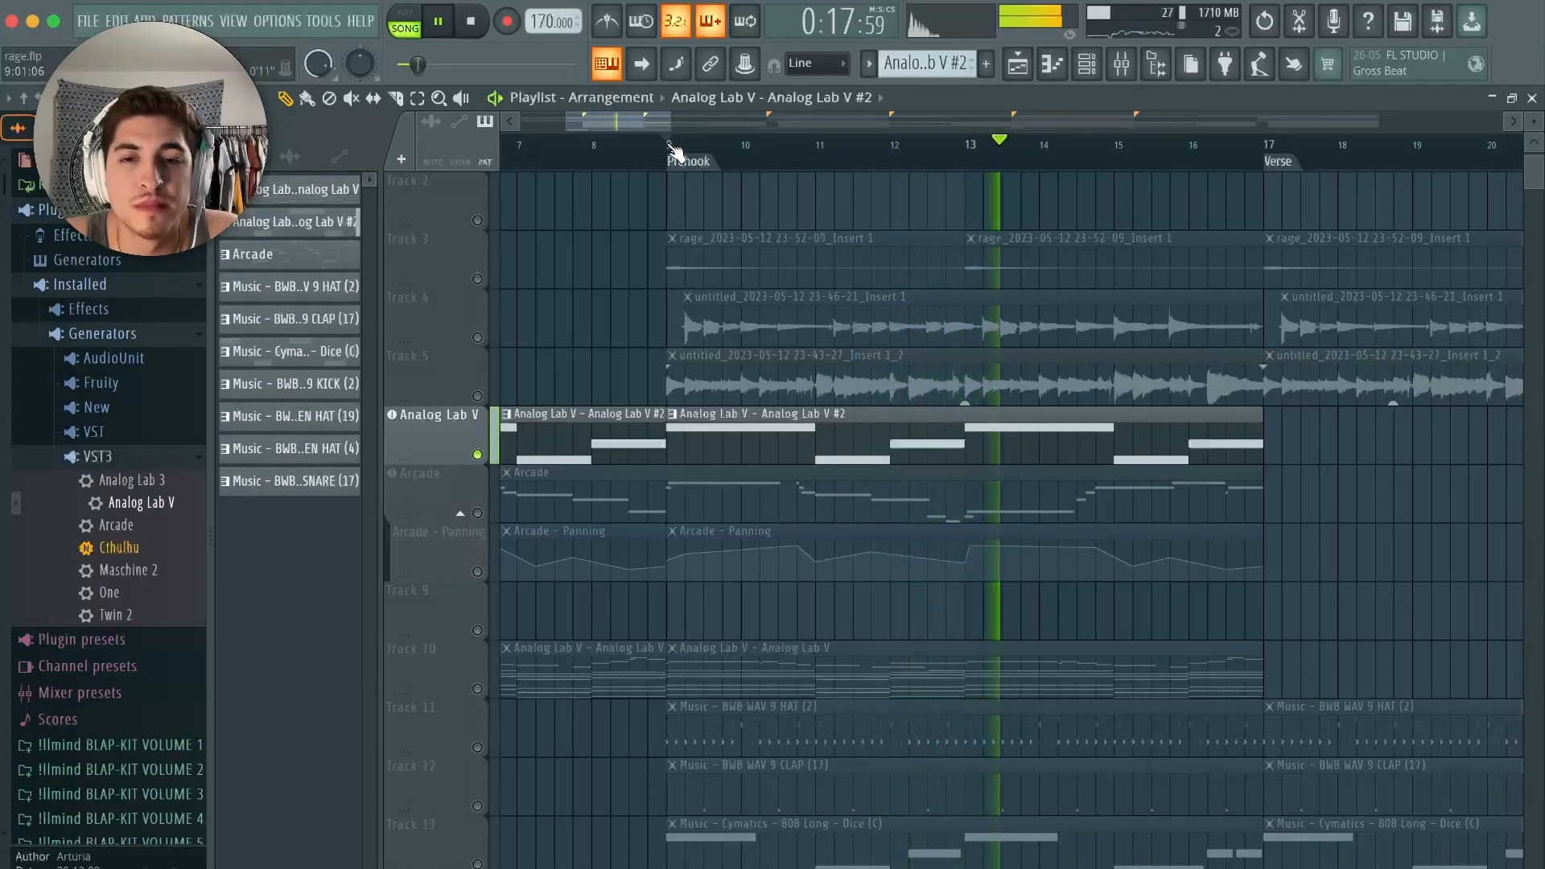
scroll(674, 153, "down", 3)
key("space")
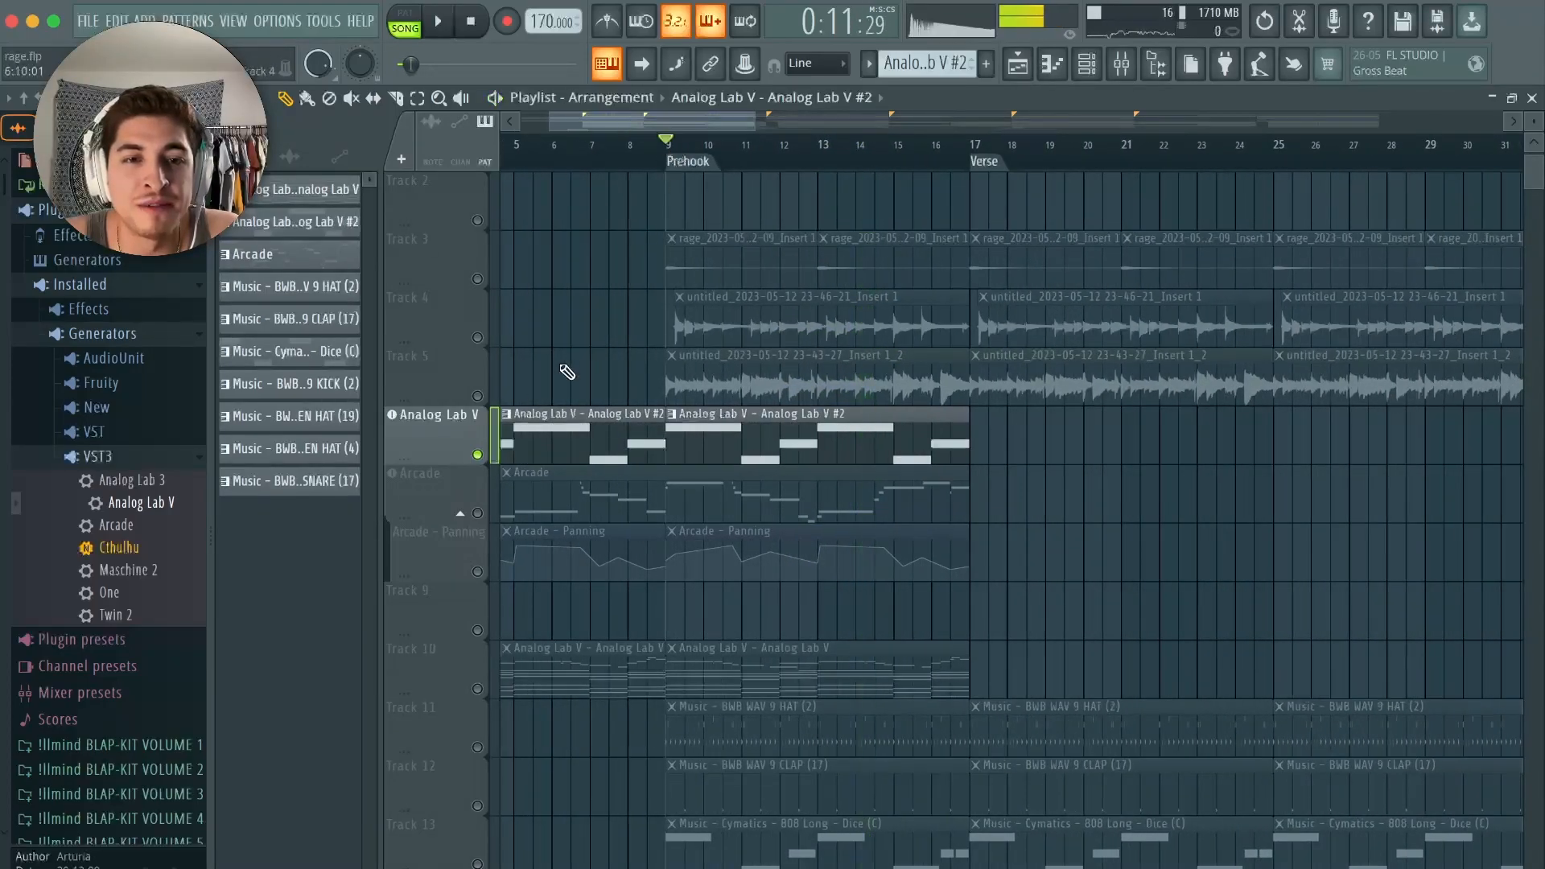
- Mute all playlist tracks except Track 3, Track 4, Track 5 and Analog Lab V
left_click(478, 455, "ctrl")
left_click(477, 338)
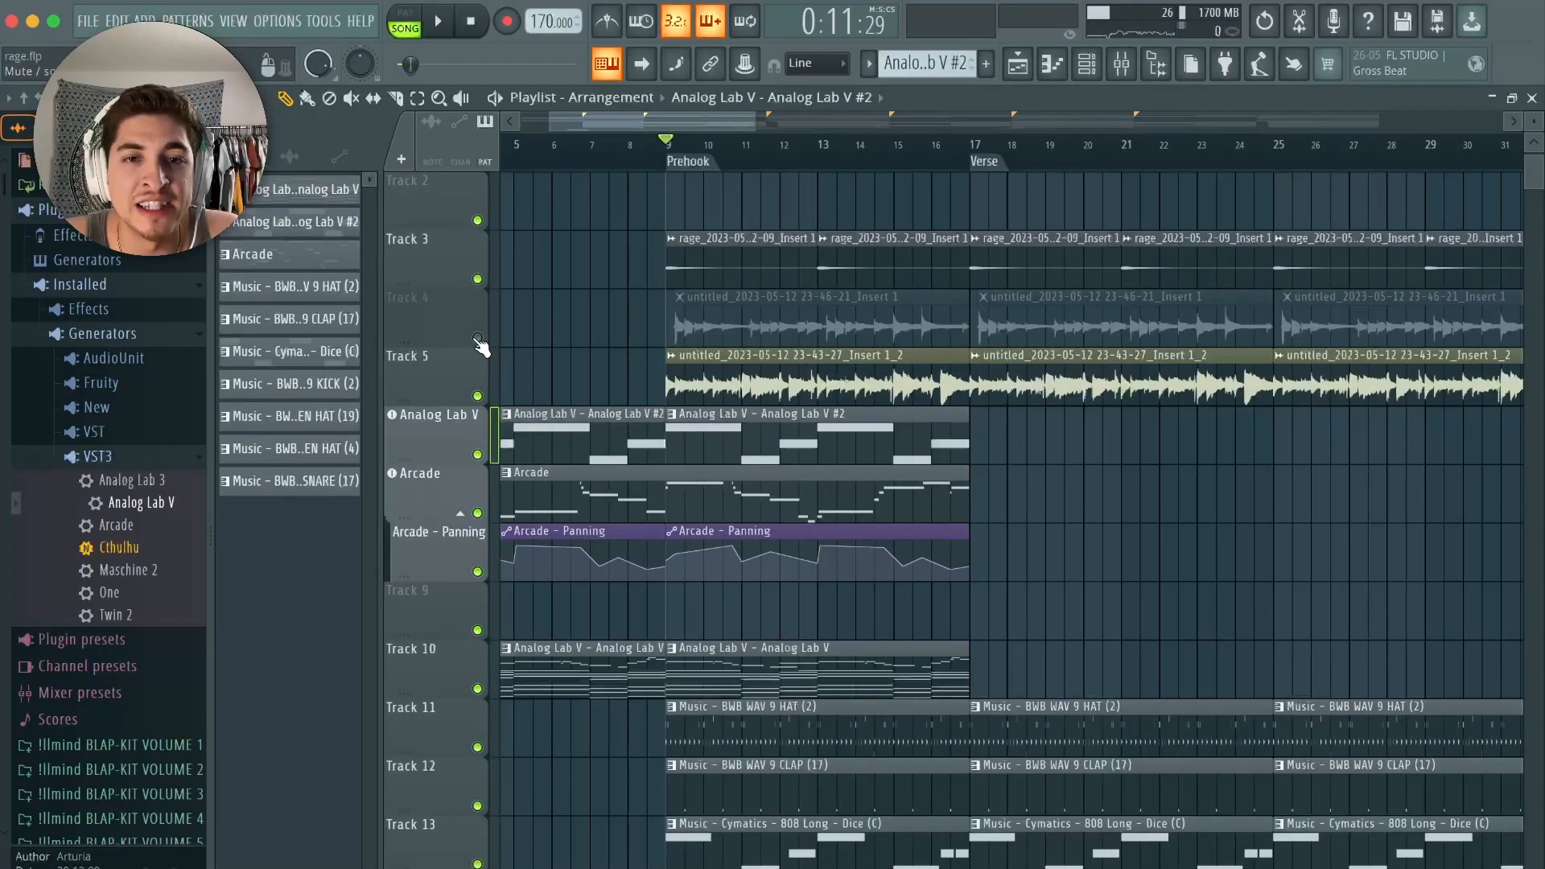
left_click(478, 338)
left_click(479, 281, "ctrl")
scroll(479, 294, "down", 1)
left_click(477, 292)
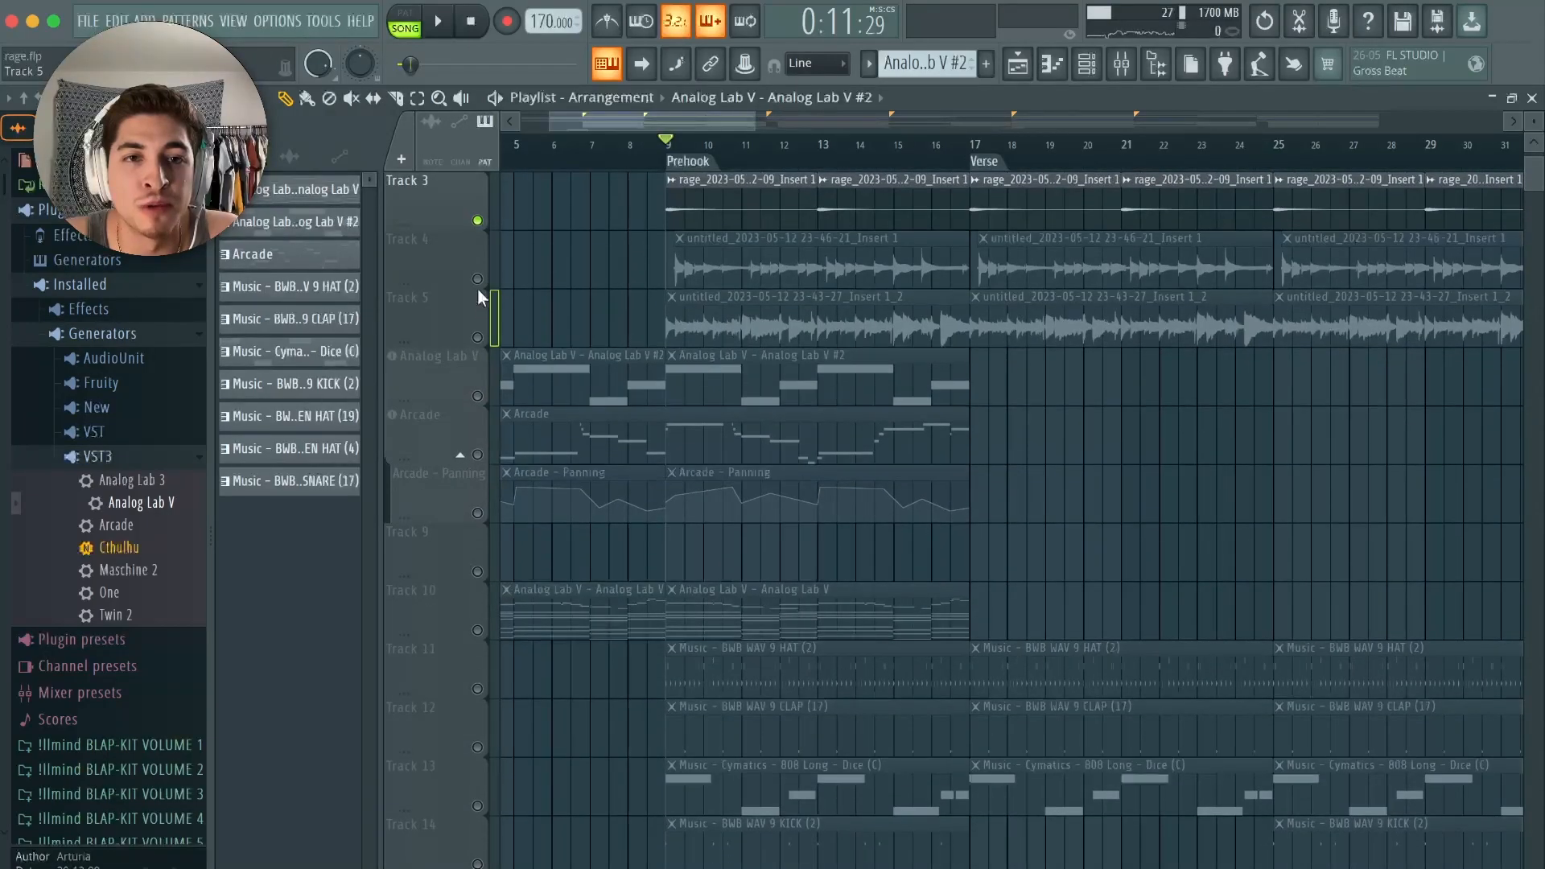
left_click(478, 337)
left_click(478, 279)
left_click(478, 396)
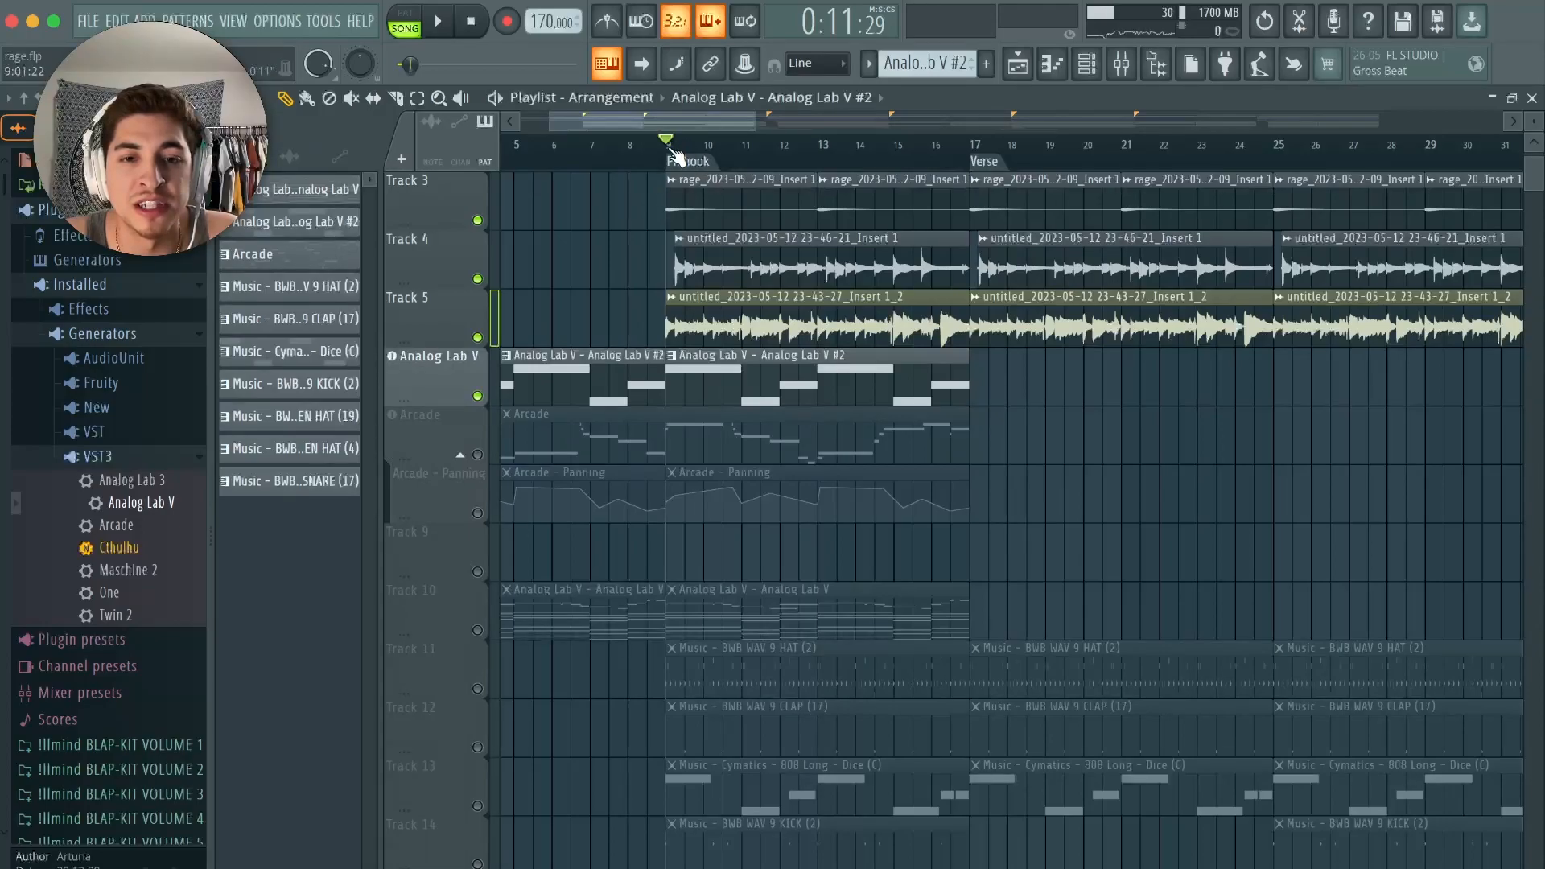
- Play the enabled audio tracks together with Analog Lab V from bar 9
key("space")
scroll(672, 153, "up", 6)
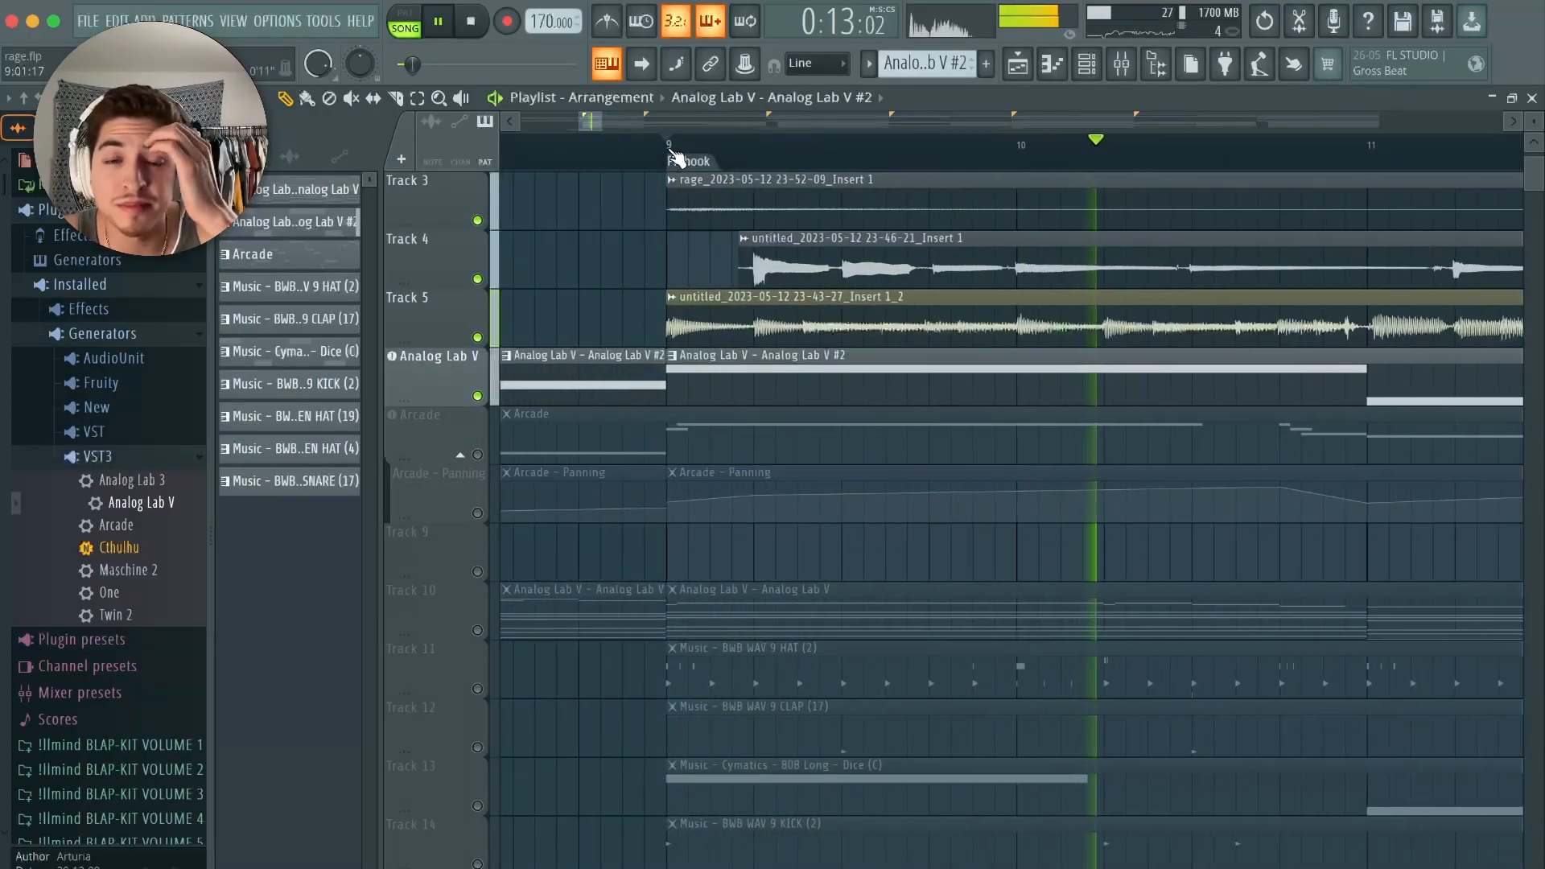
scroll(672, 153, "down", 6)
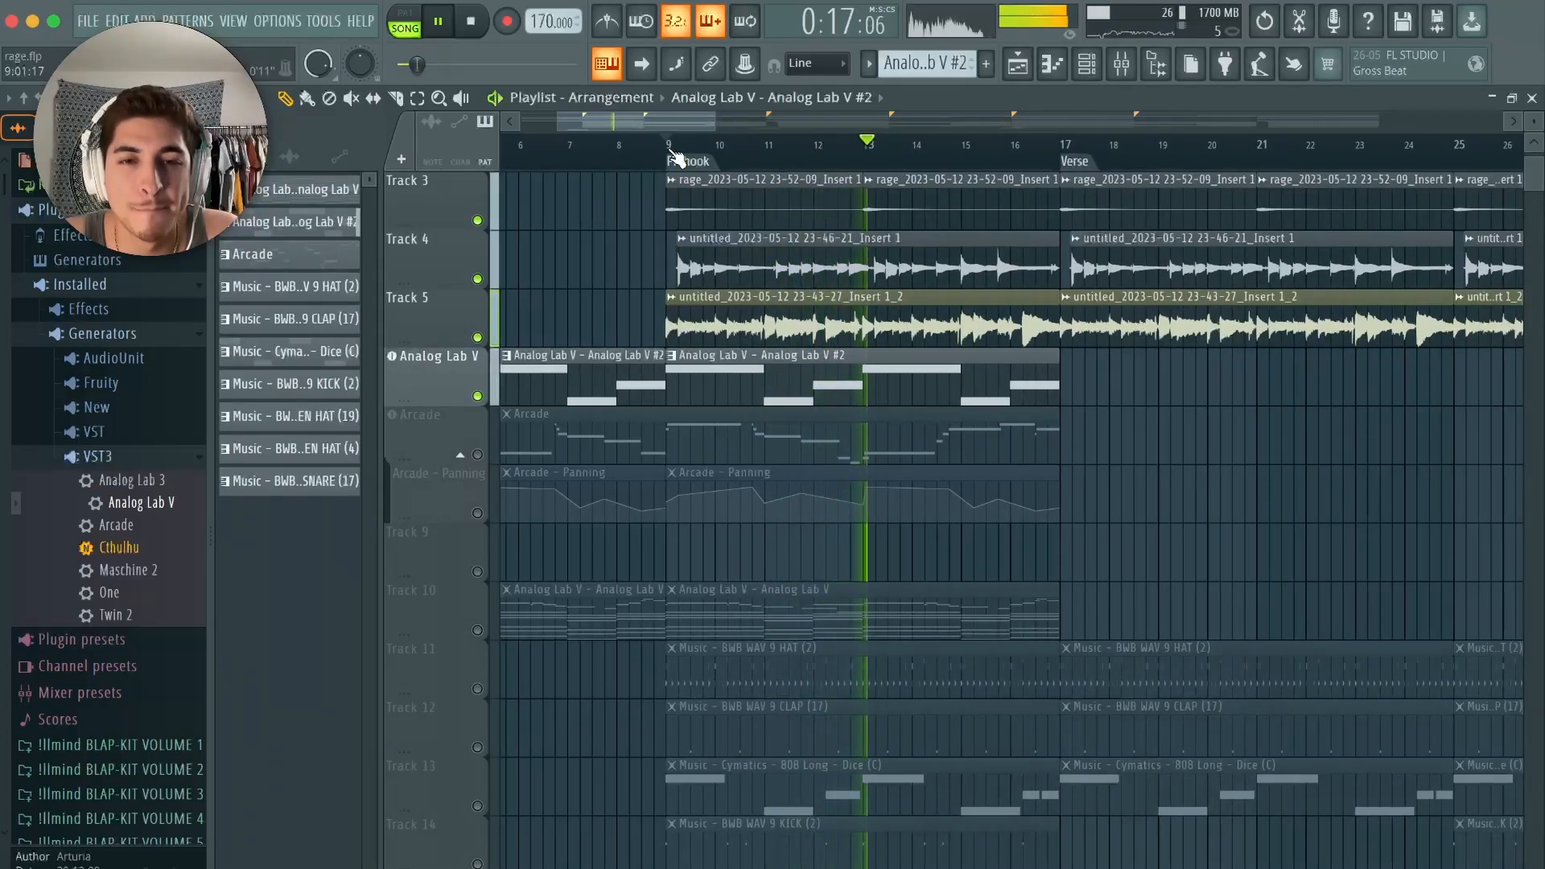
key("space")
scroll(672, 153, "up", 3)
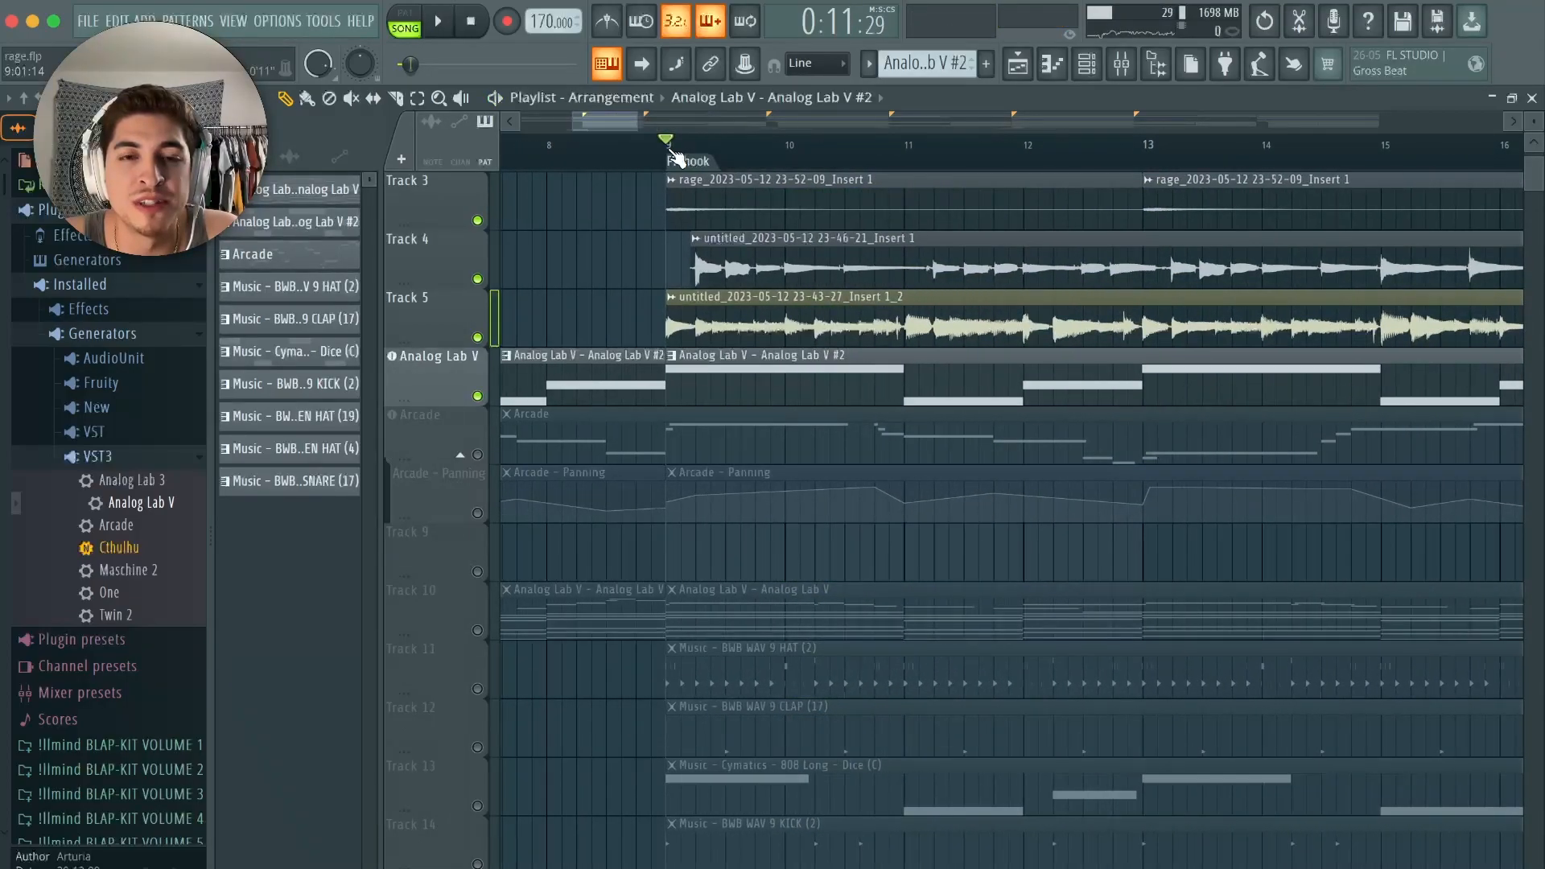
scroll(675, 154, "up", 2)
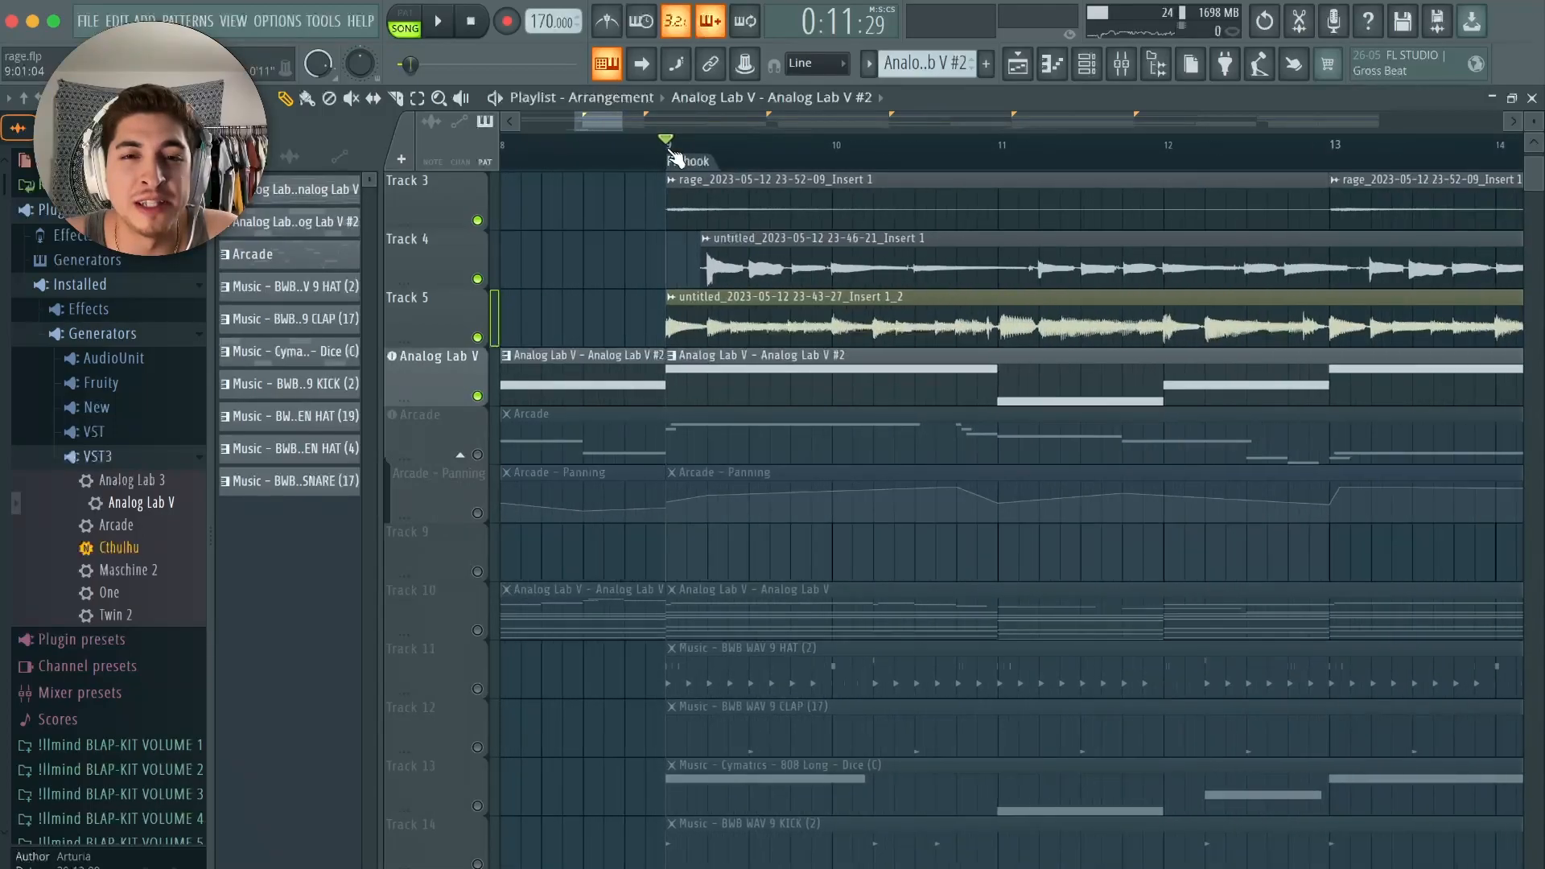
scroll(678, 264, "up", 2)
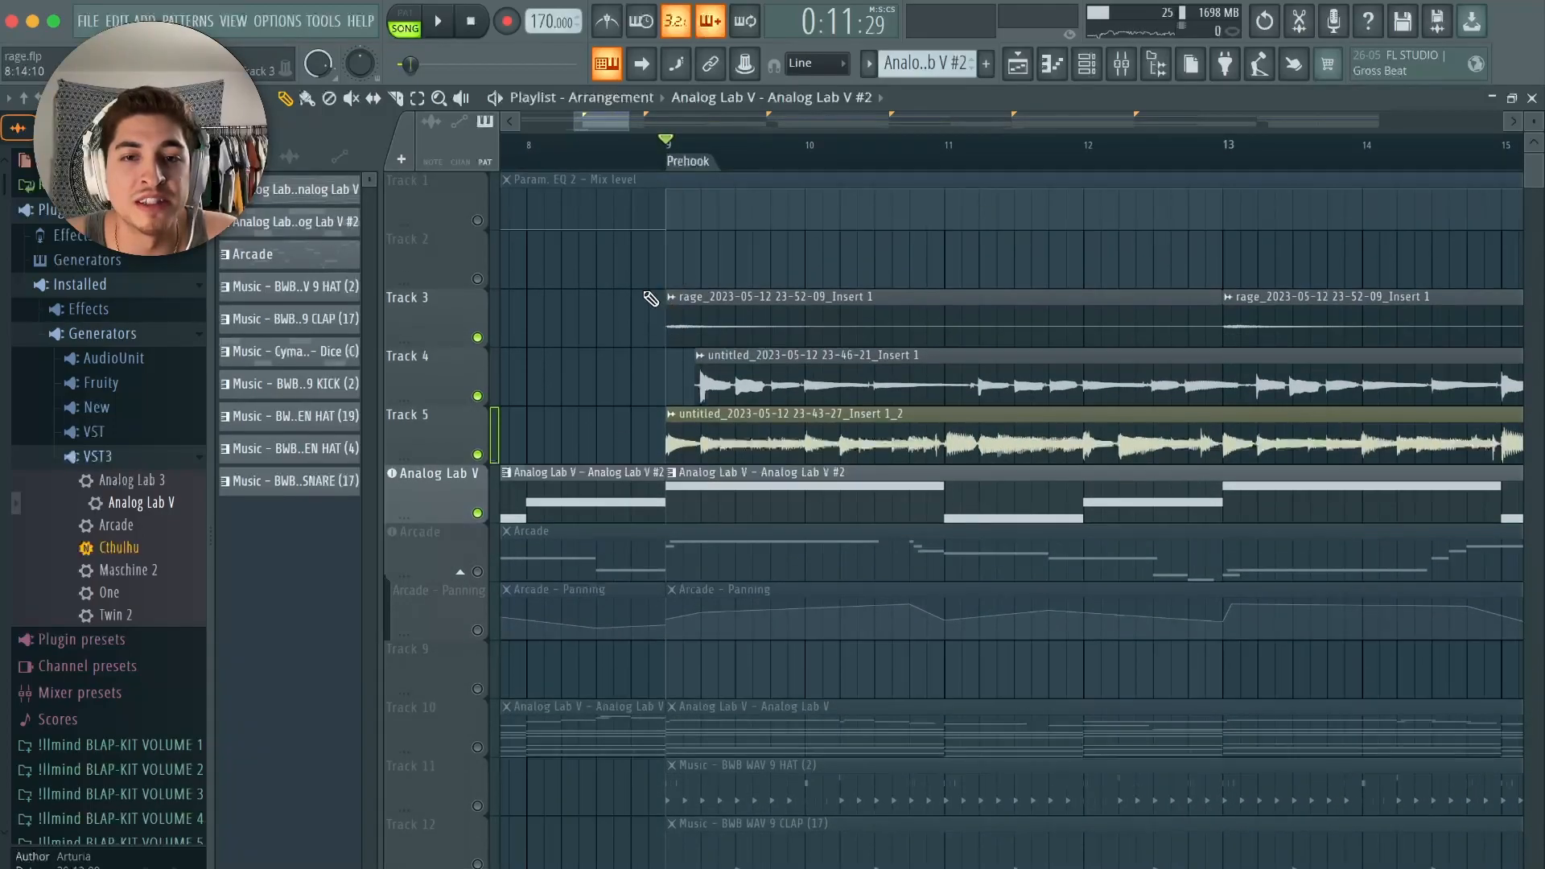
scroll(650, 299, "down", 1)
scroll(672, 149, "up", 2)
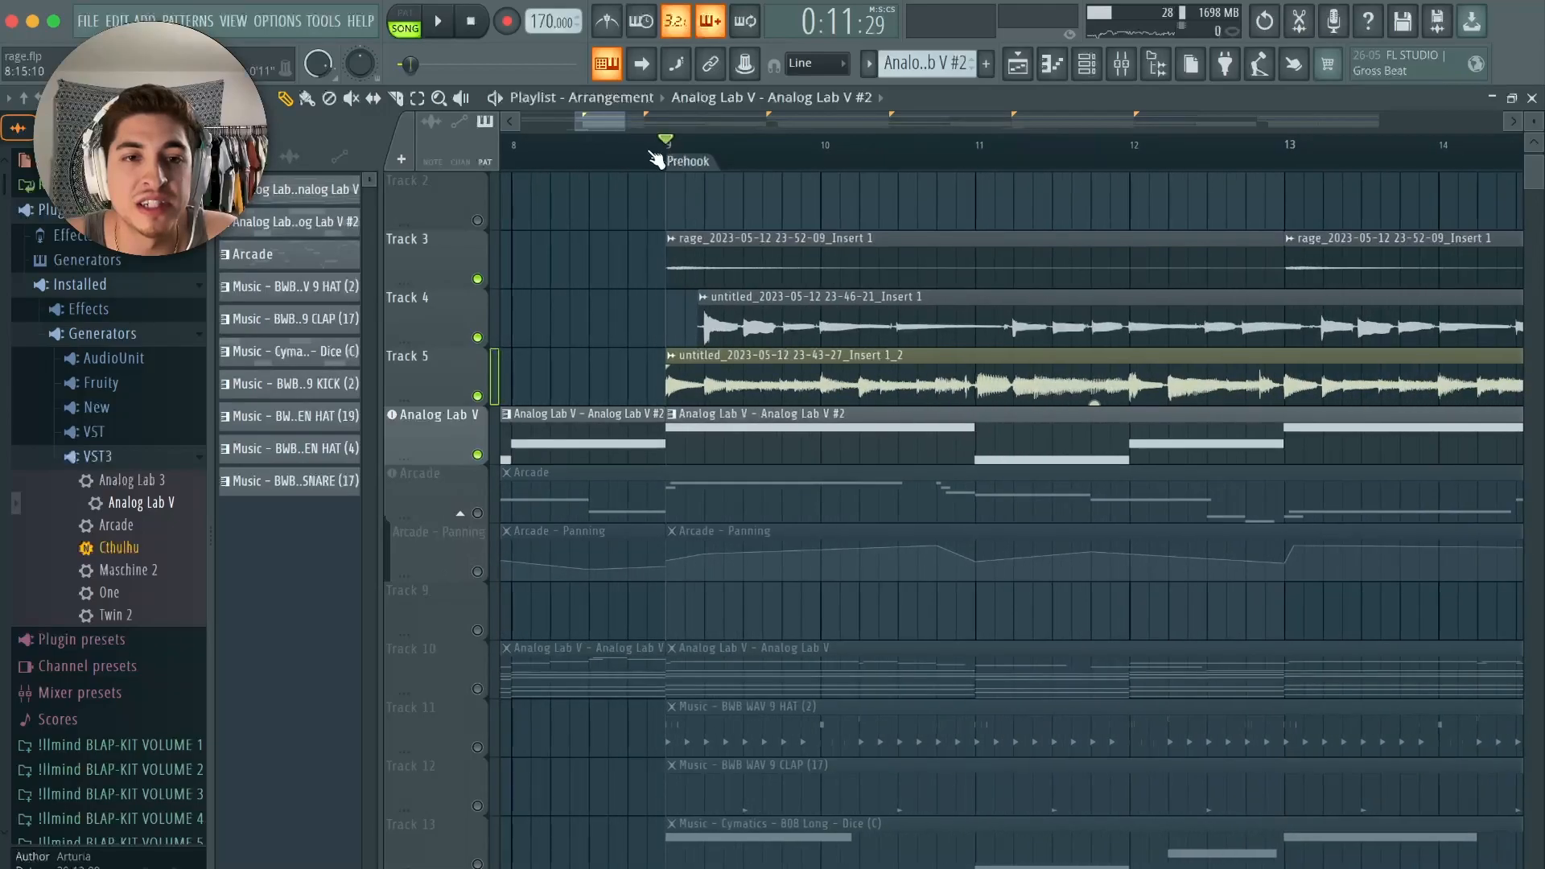
- Solo Track 5 and play its audio clip briefly from bar 9
right_click(477, 396)
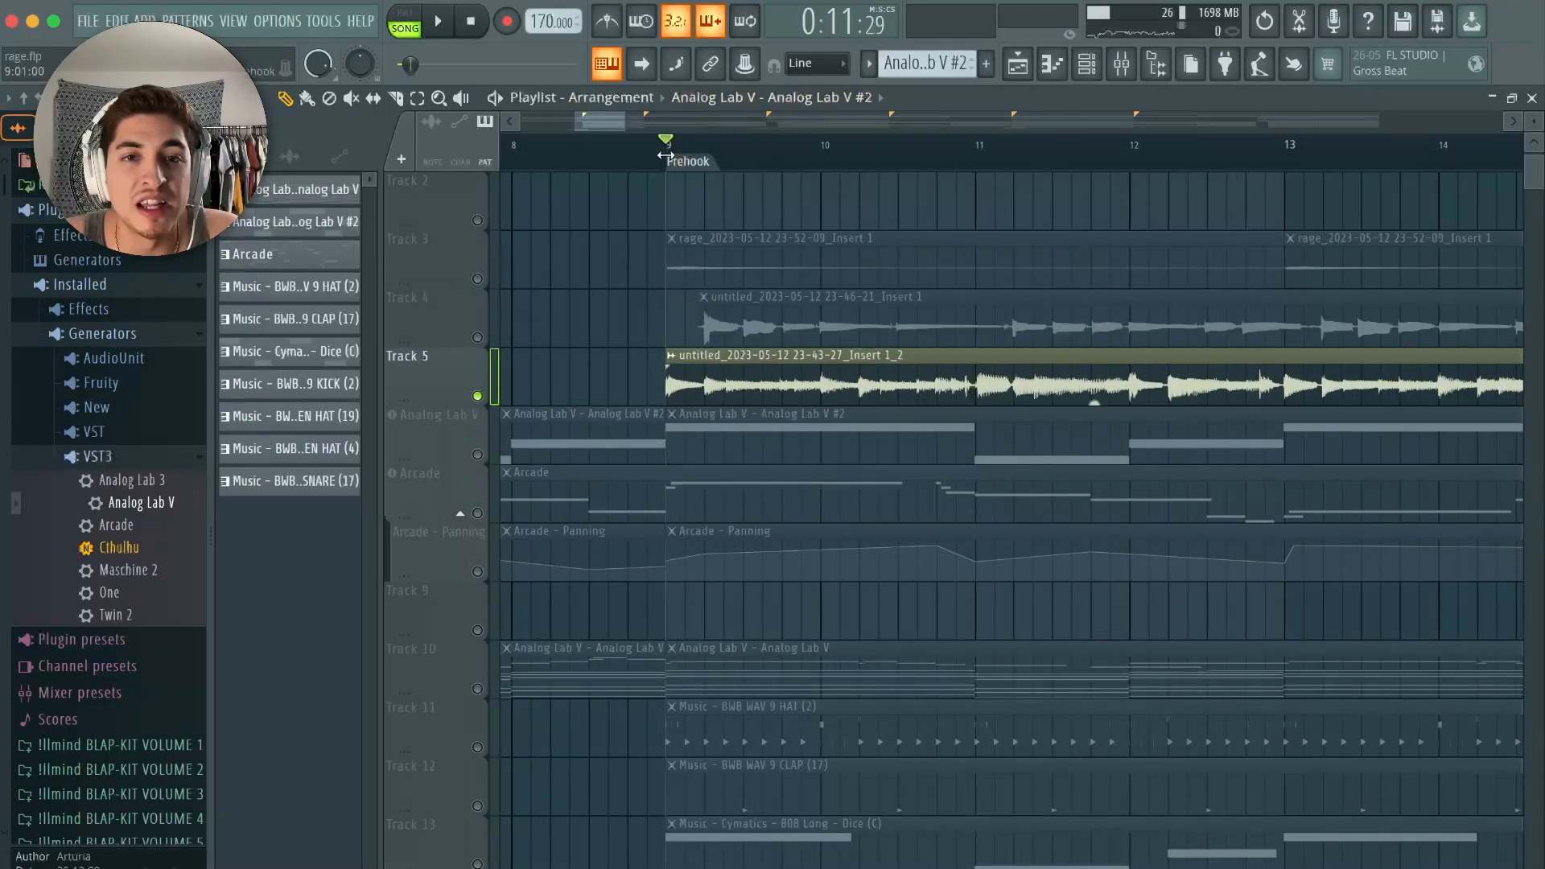
scroll(666, 155, "down", 1)
key("space")
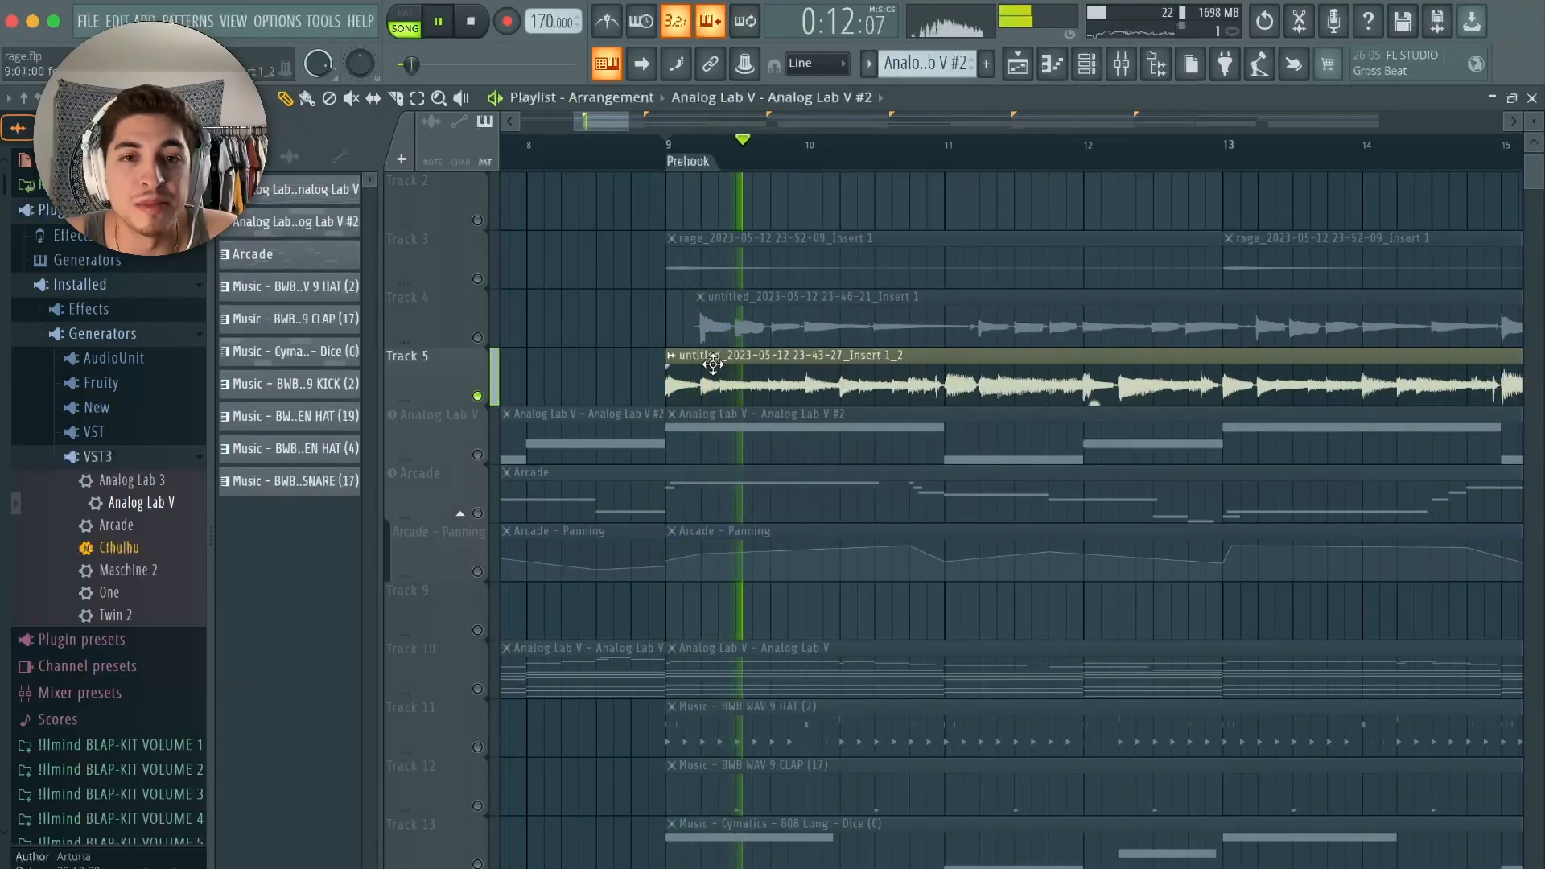
key("space")
scroll(668, 152, "down", 2)
scroll(662, 308, "down", 2)
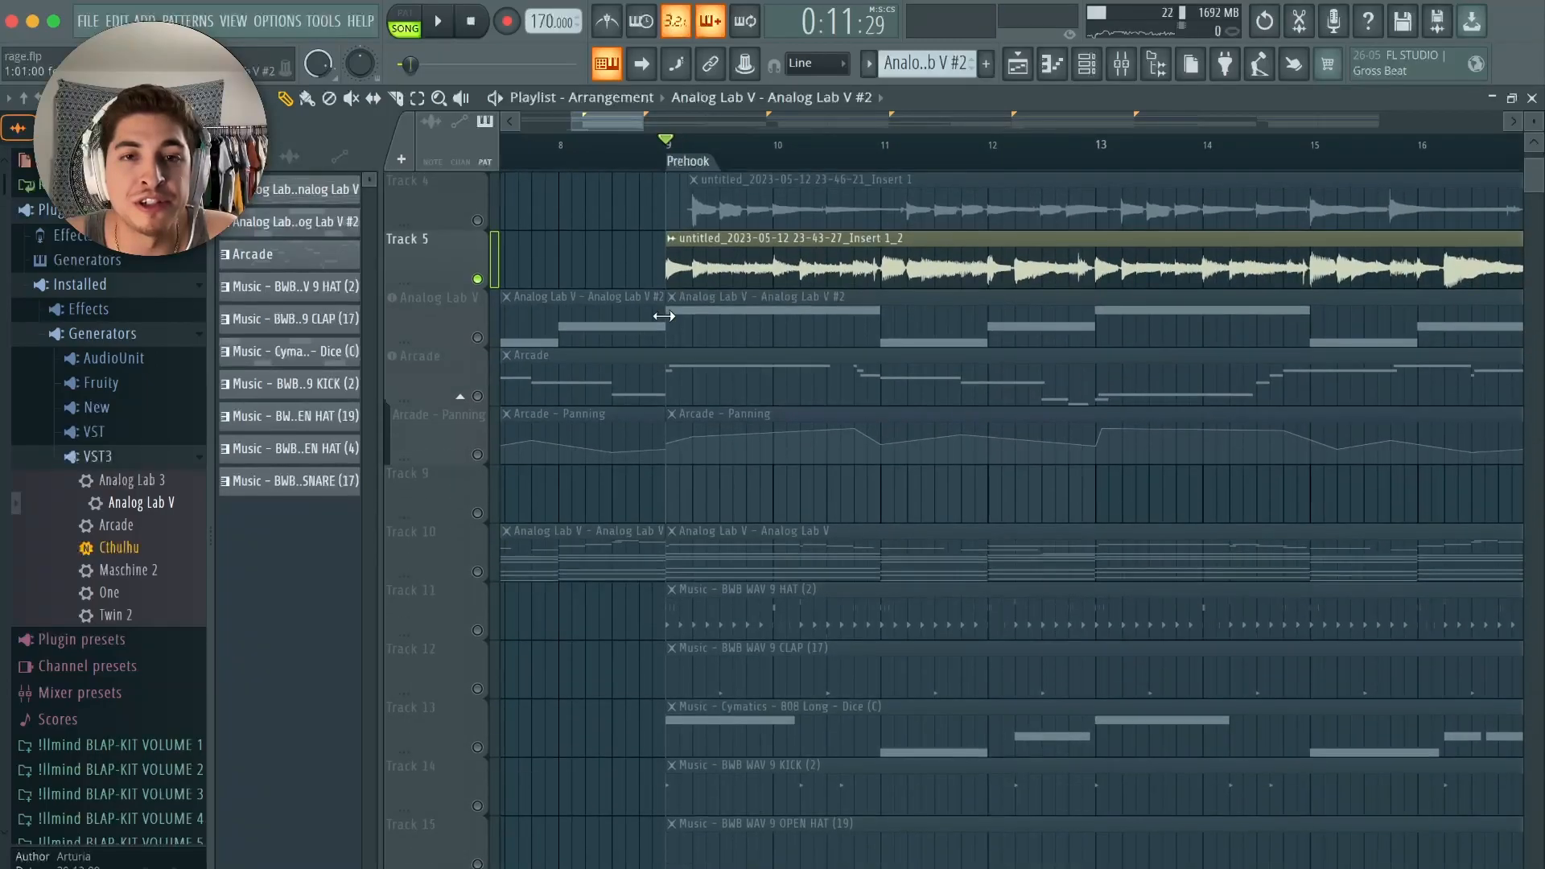
- Unmute Track 10 and examine the chord notes of its Analog Lab V pattern in the piano roll
left_click(478, 572)
double_click(739, 551)
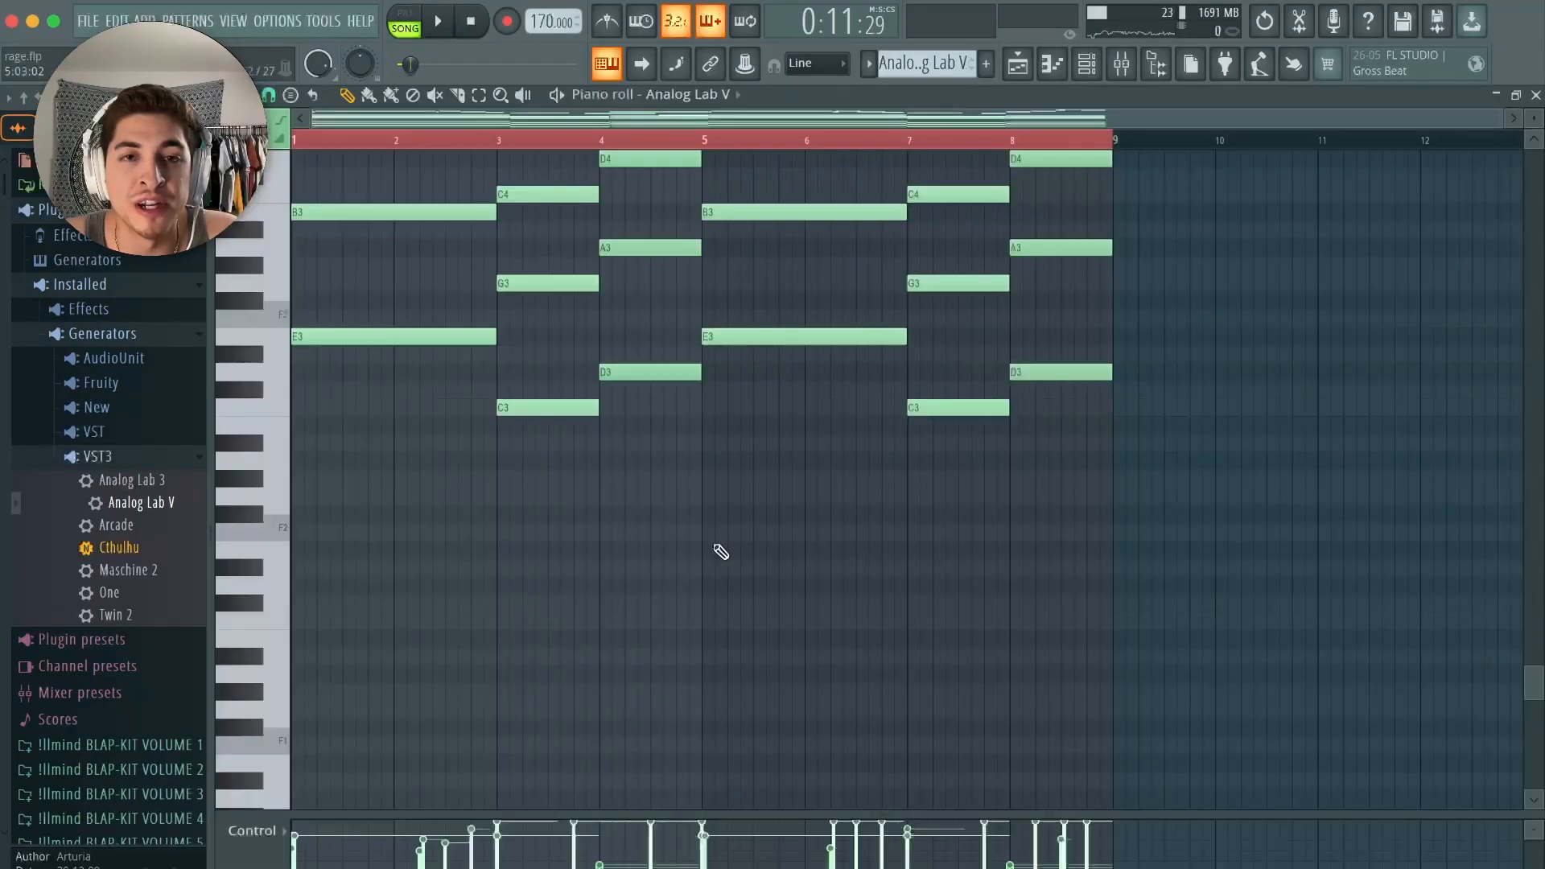
left_click_drag(1503, 119, 881, 119)
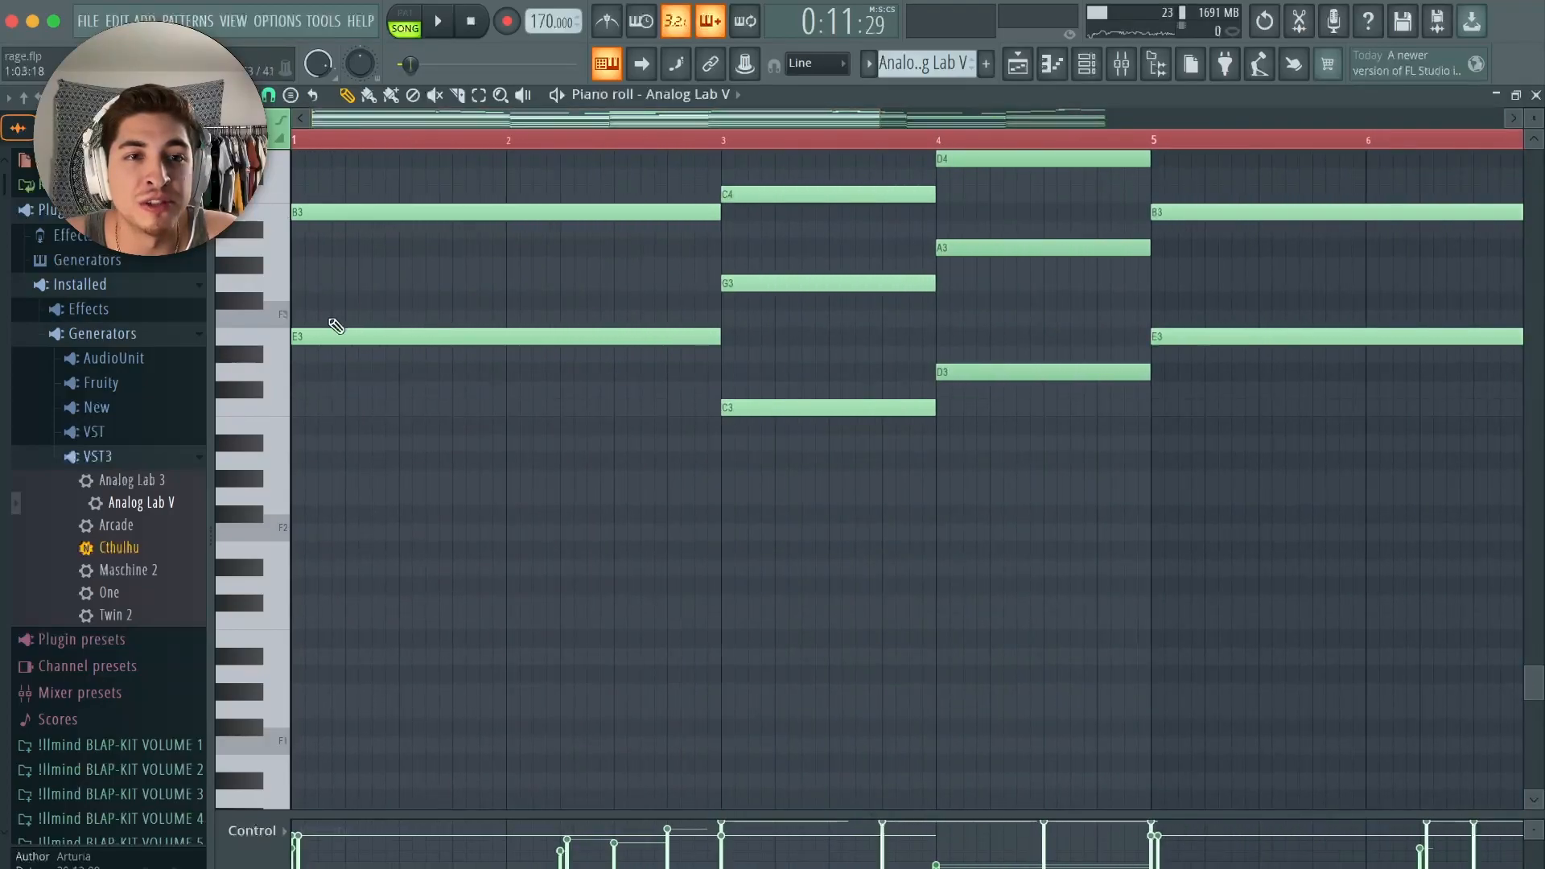
scroll(378, 348, "up", 2)
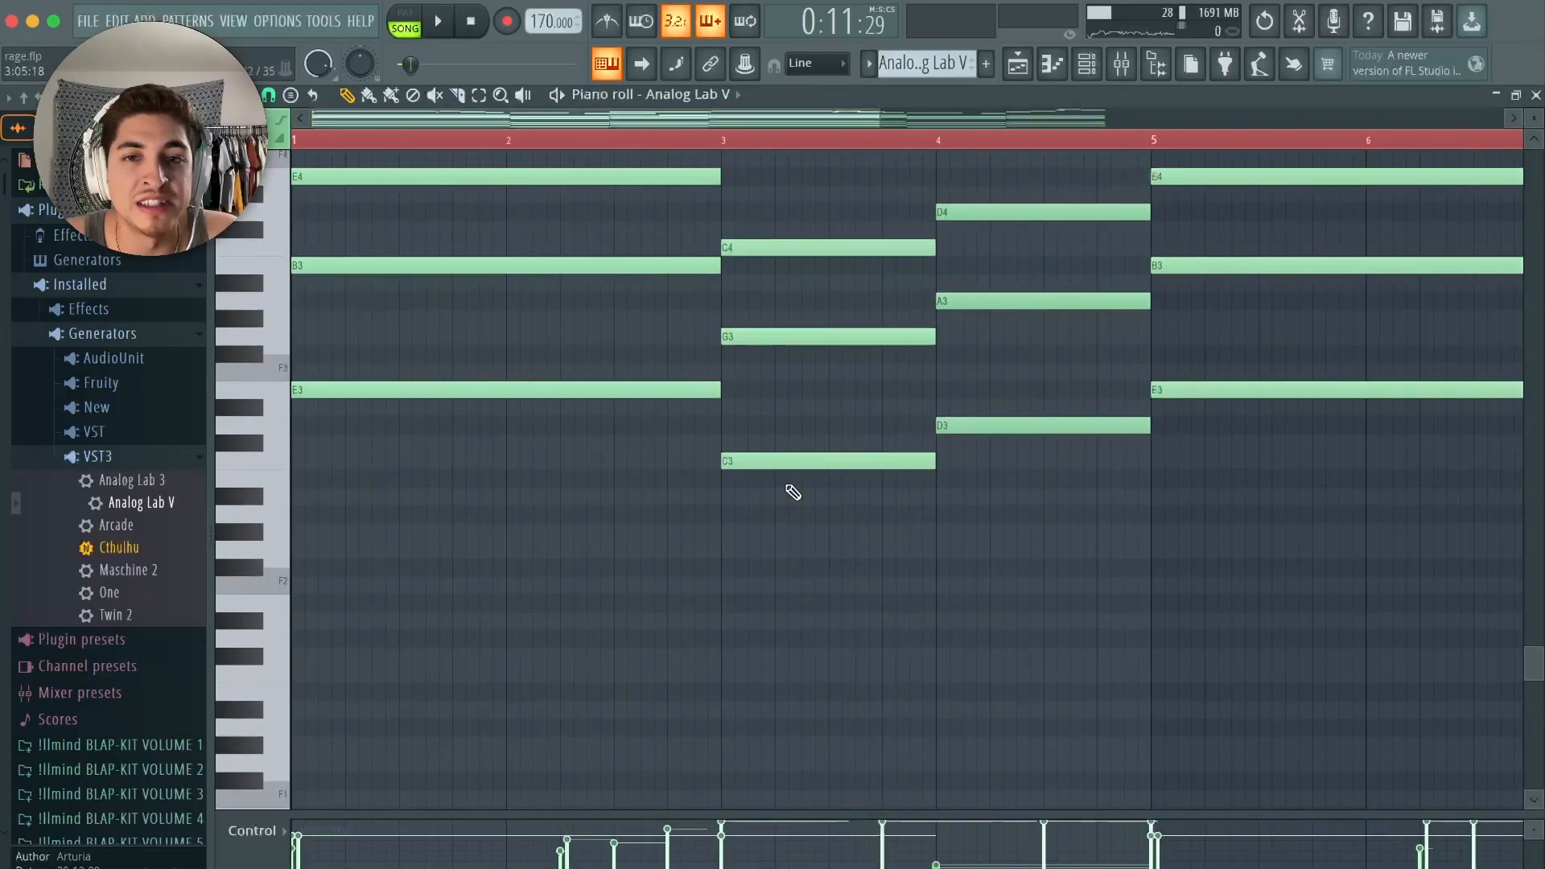
left_click_drag(859, 123, 1103, 125)
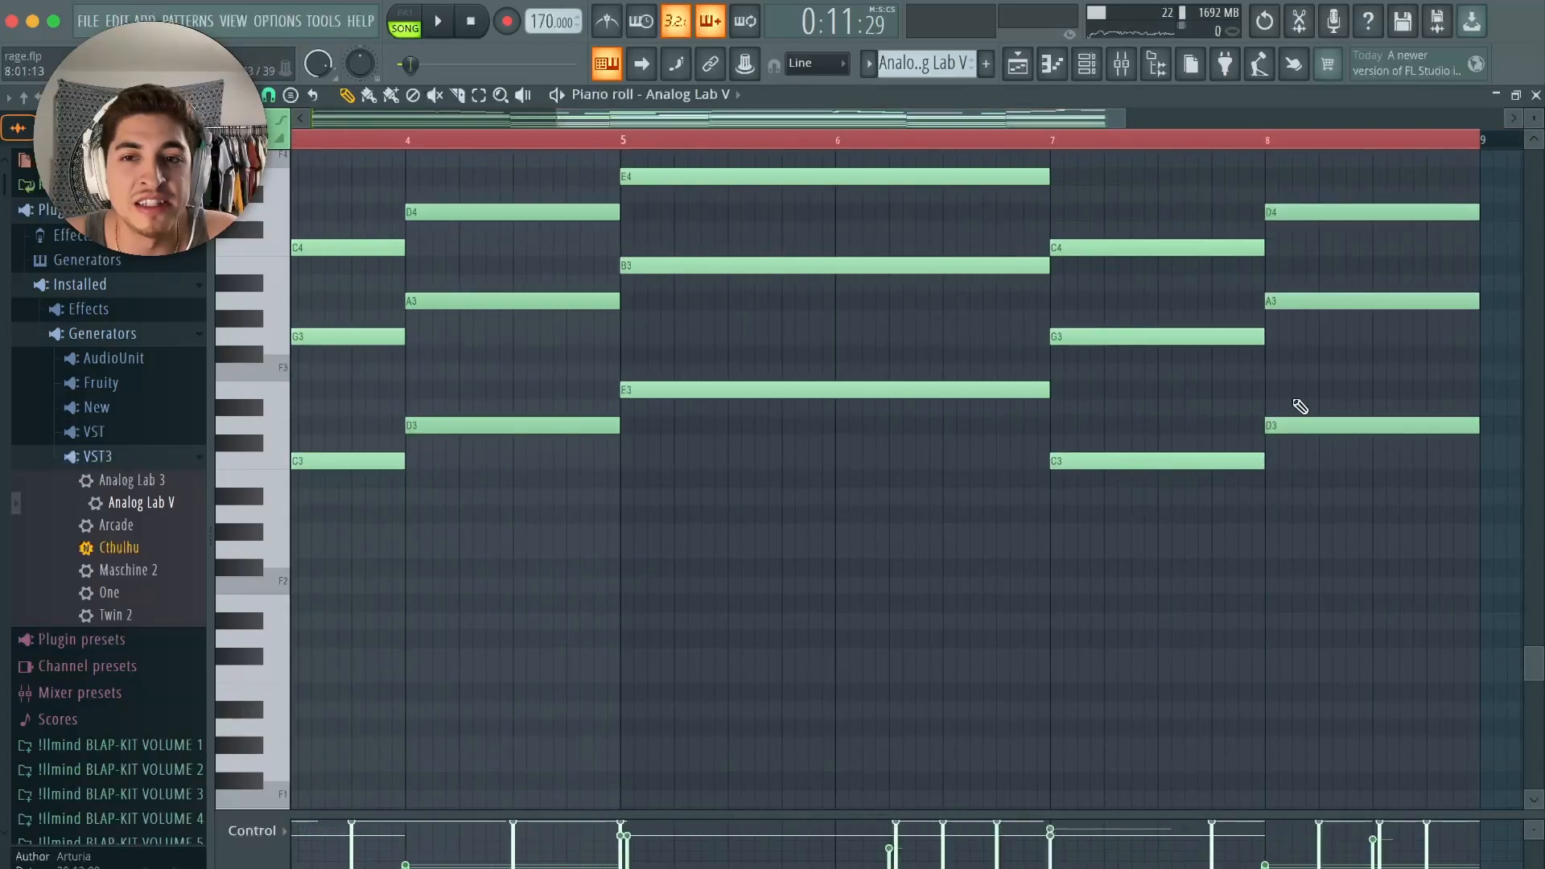
left_click_drag(879, 119, 636, 119)
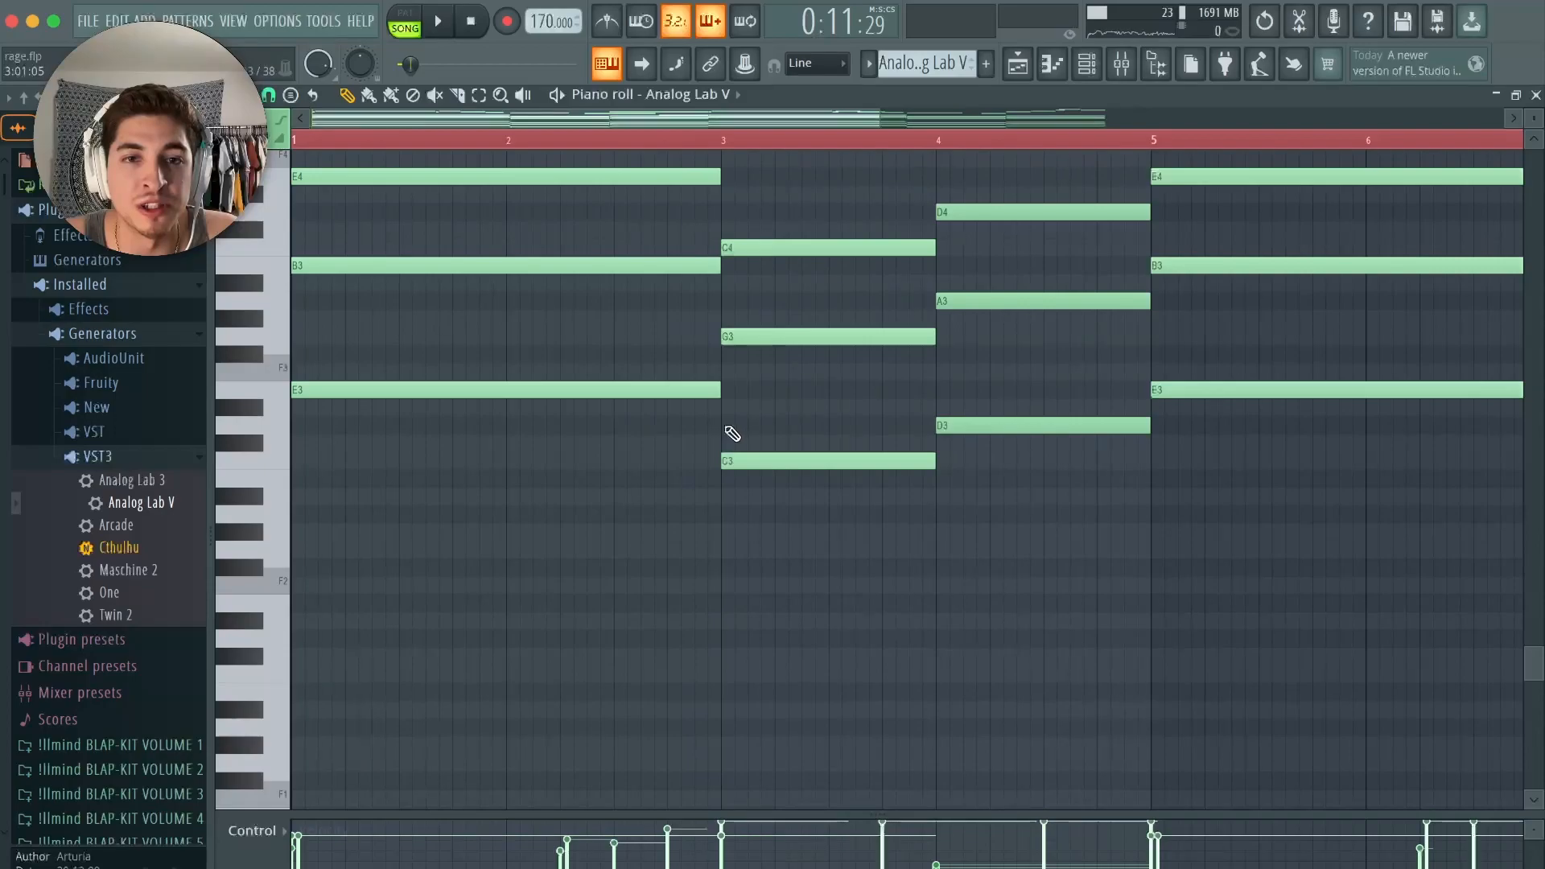
scroll(727, 148, "down", 3)
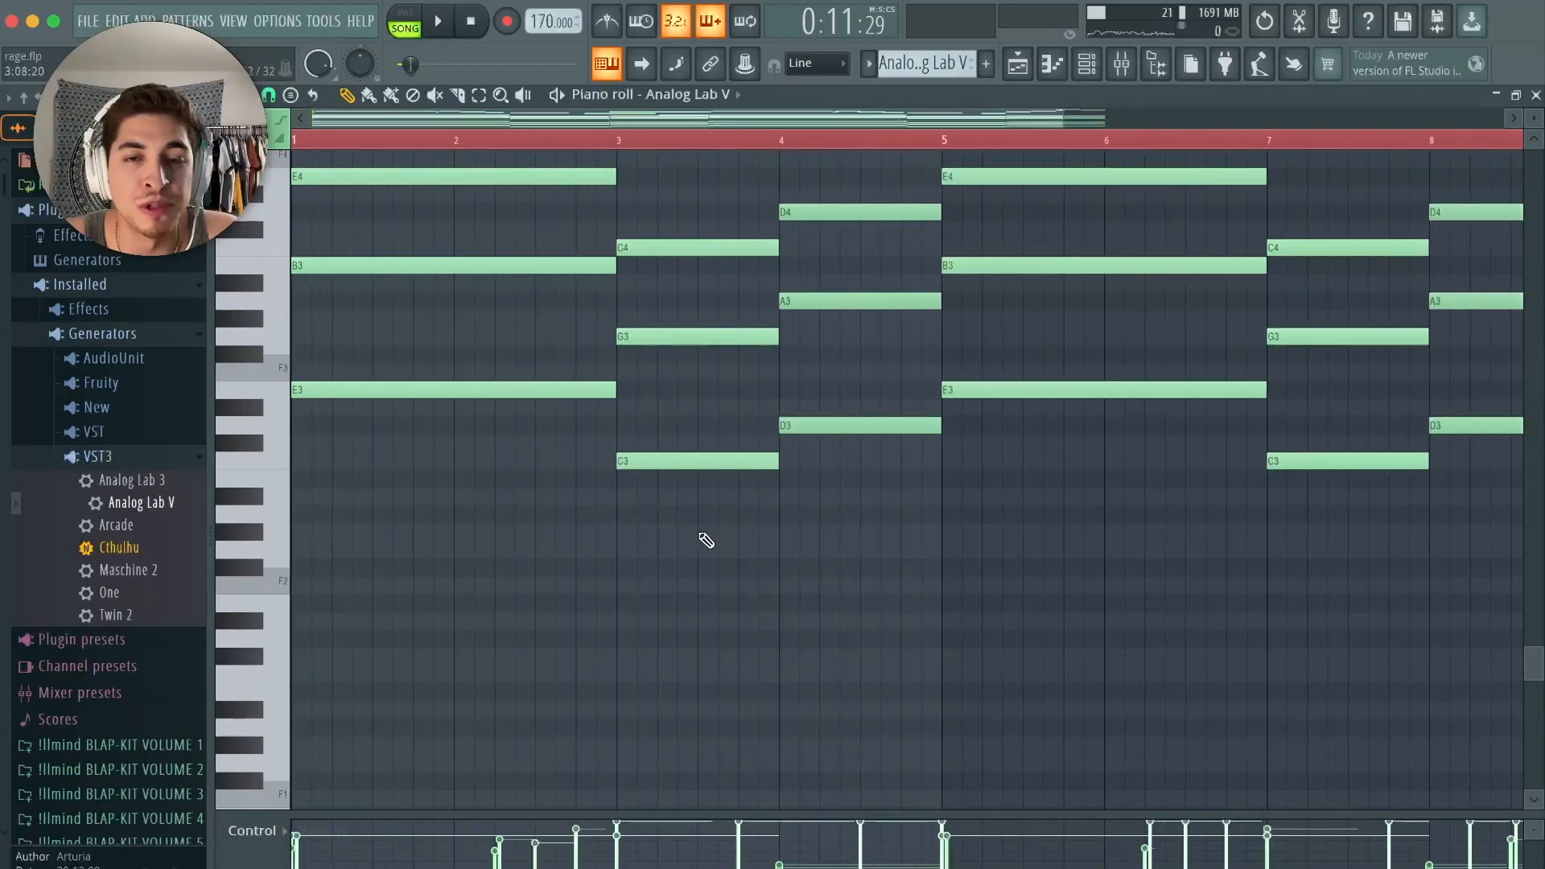
left_click(1018, 64)
- Unmute the Analog Lab V track and display its Analog Lab V #2 channel's notes in the piano roll
scroll(679, 218, "down", 3)
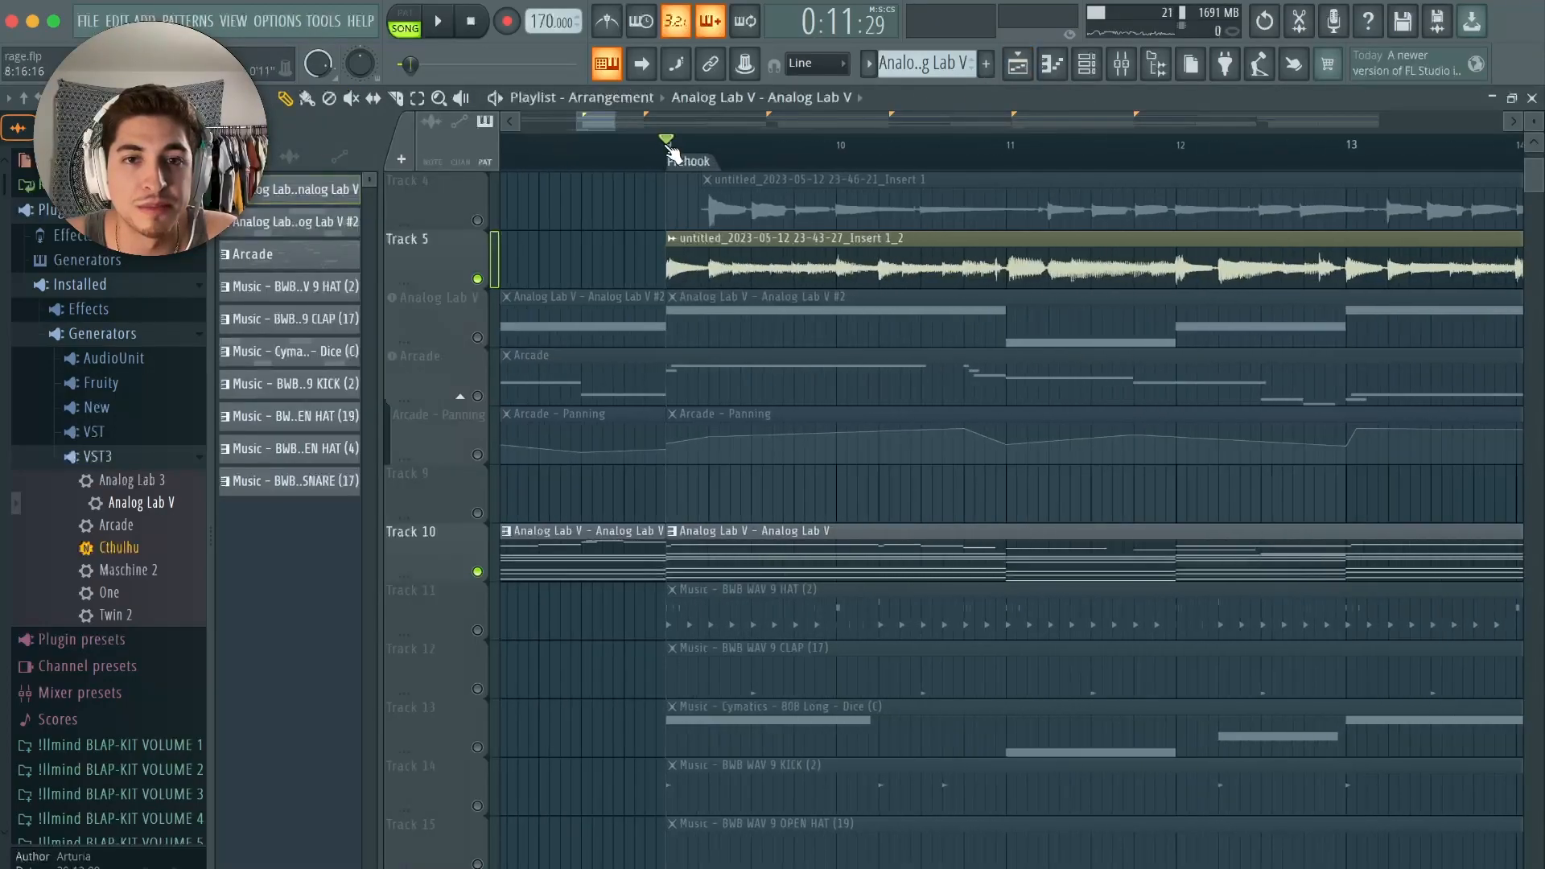
left_click(479, 337)
double_click(763, 331)
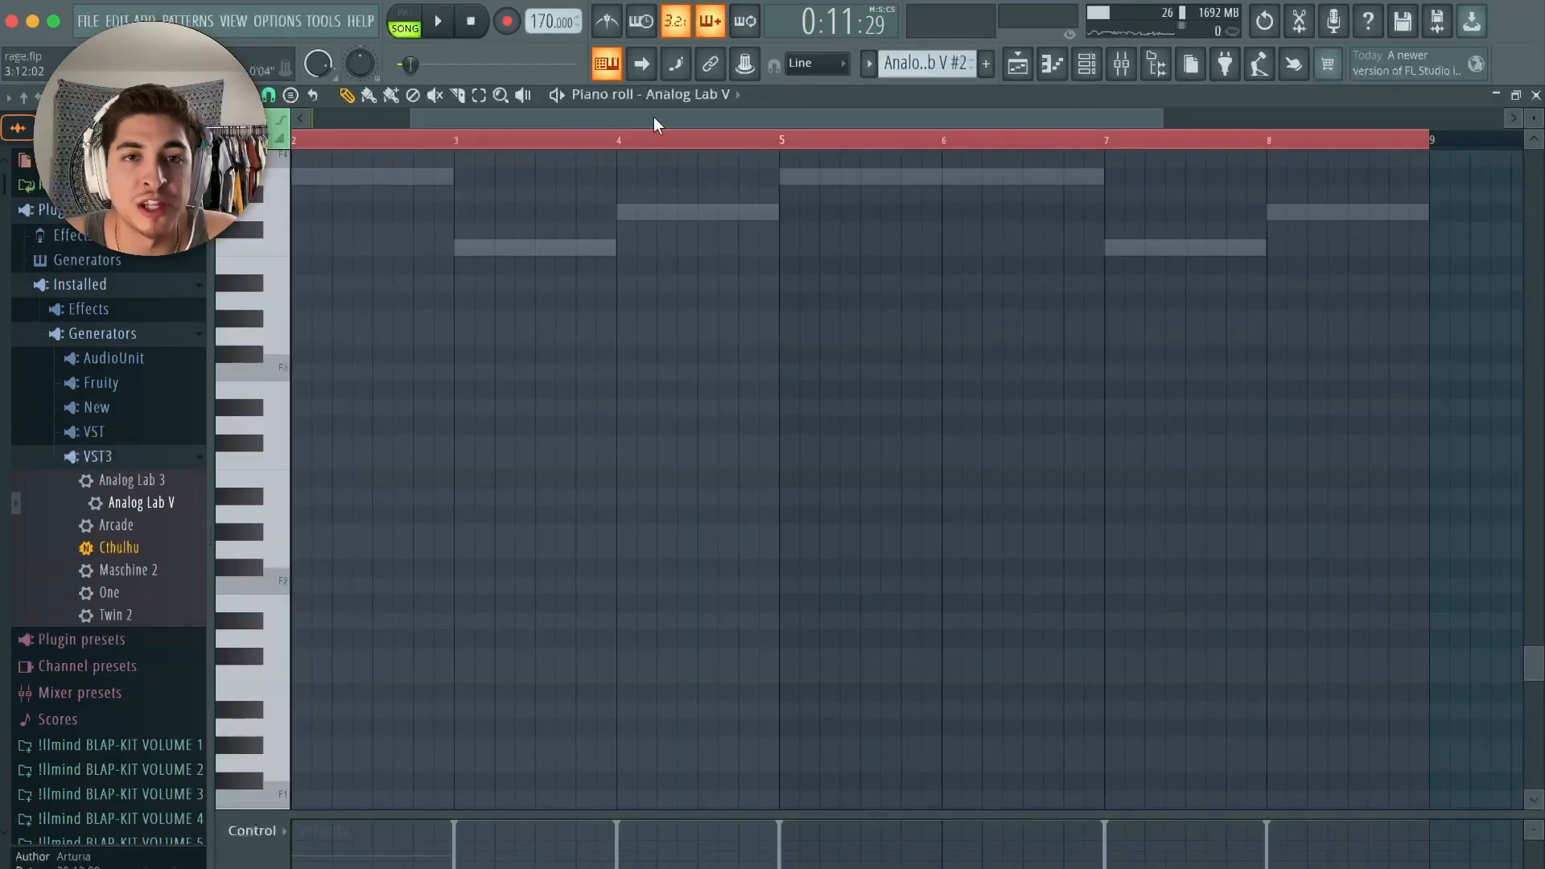
left_click(1019, 64)
double_click(753, 300)
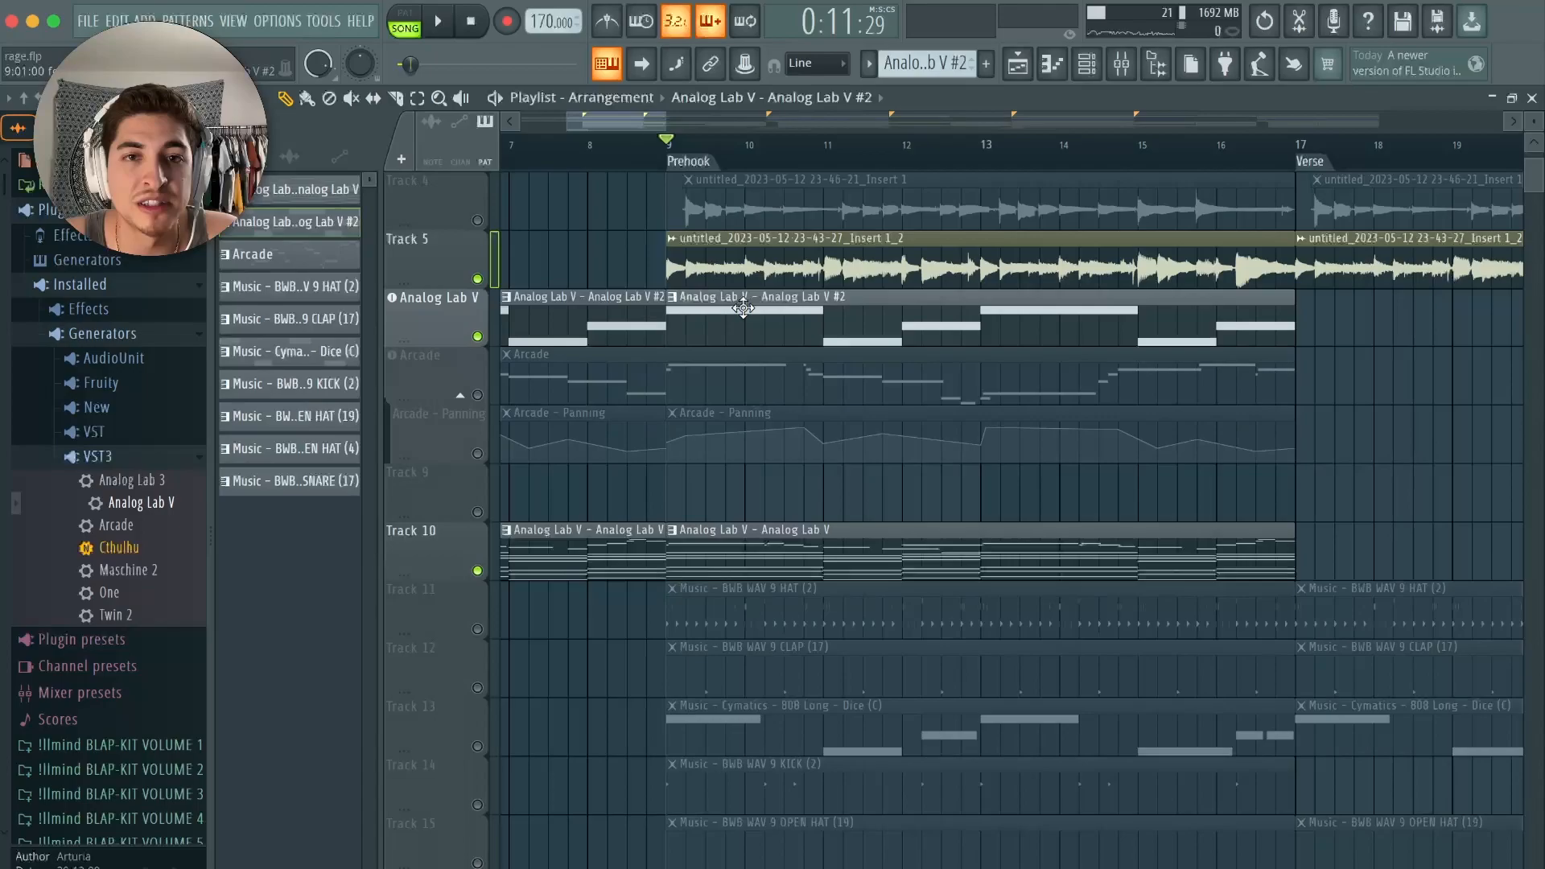
left_click(671, 93)
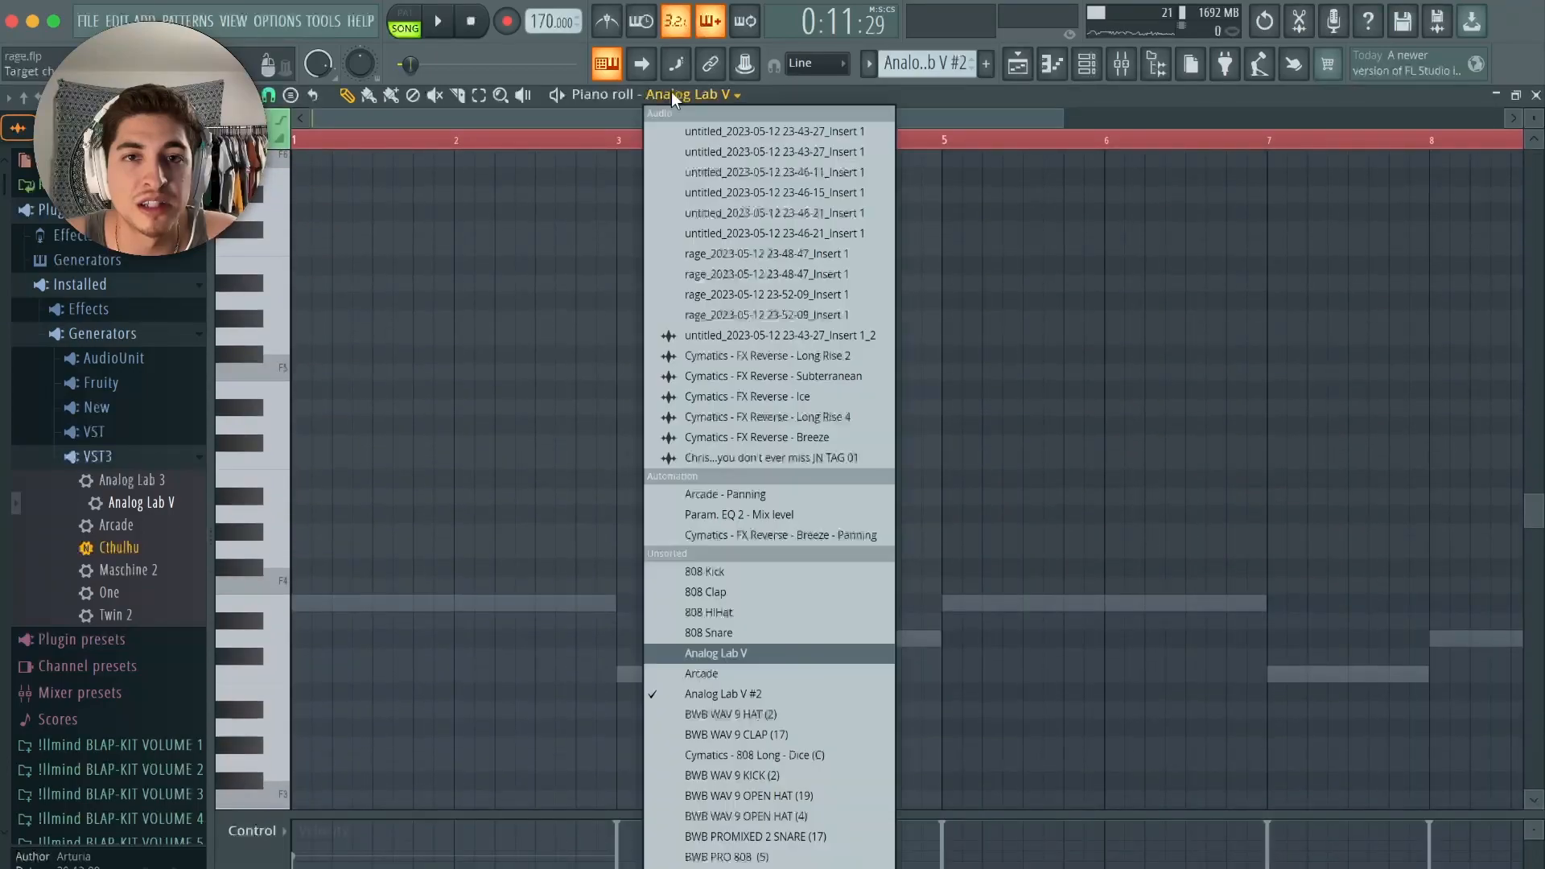
left_click(739, 694)
scroll(643, 491, "down", 2)
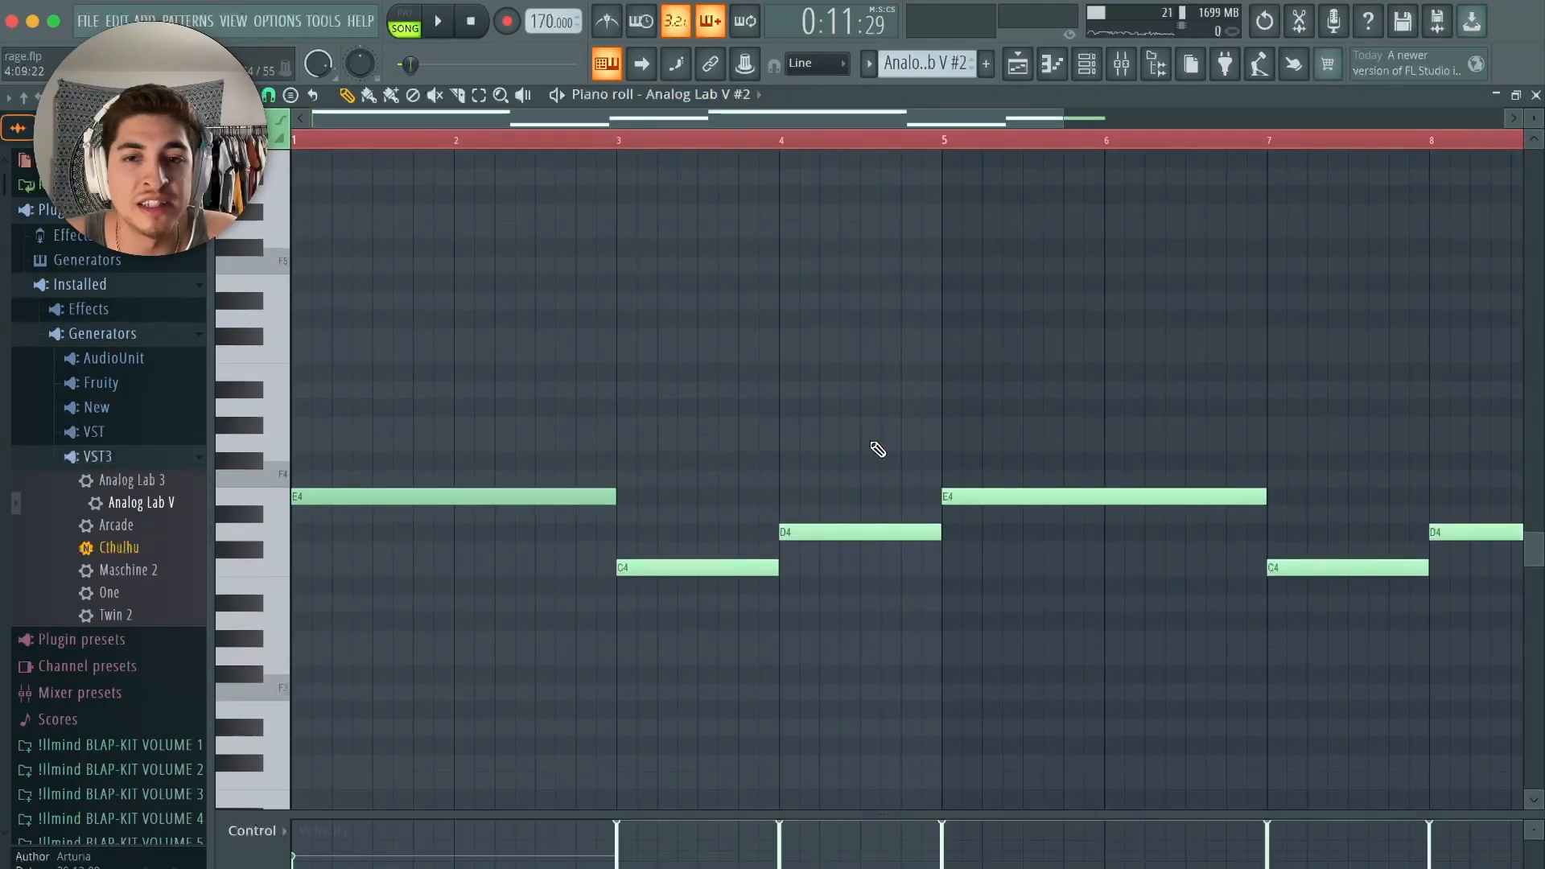
- Play the start of the song with the Analog Lab V #2 notes in view, then return to the playlist
key("space")
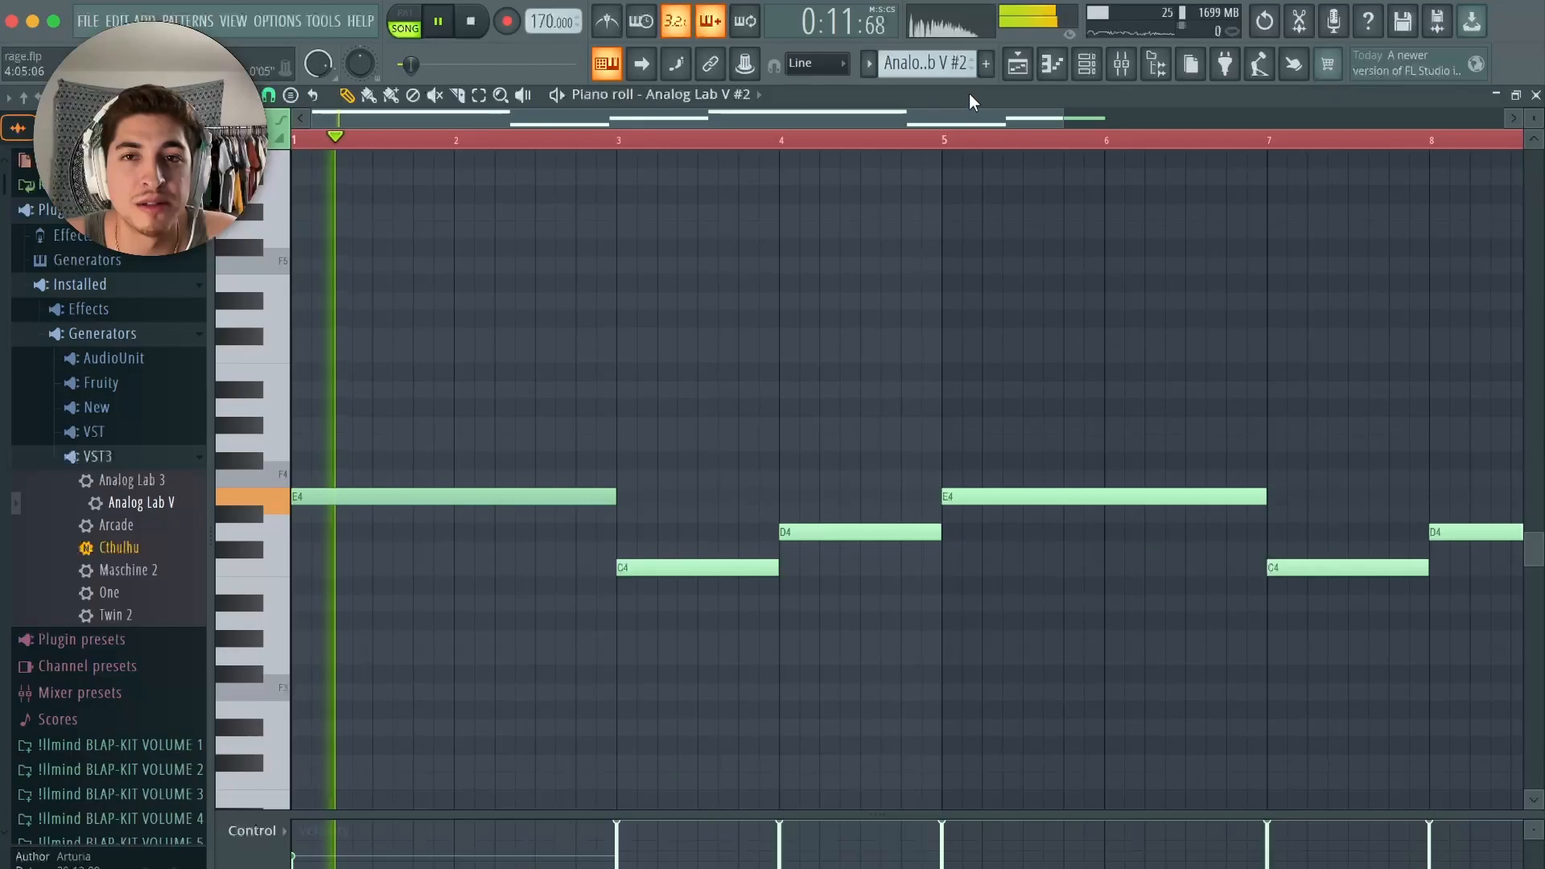
key("space")
left_click(1018, 66)
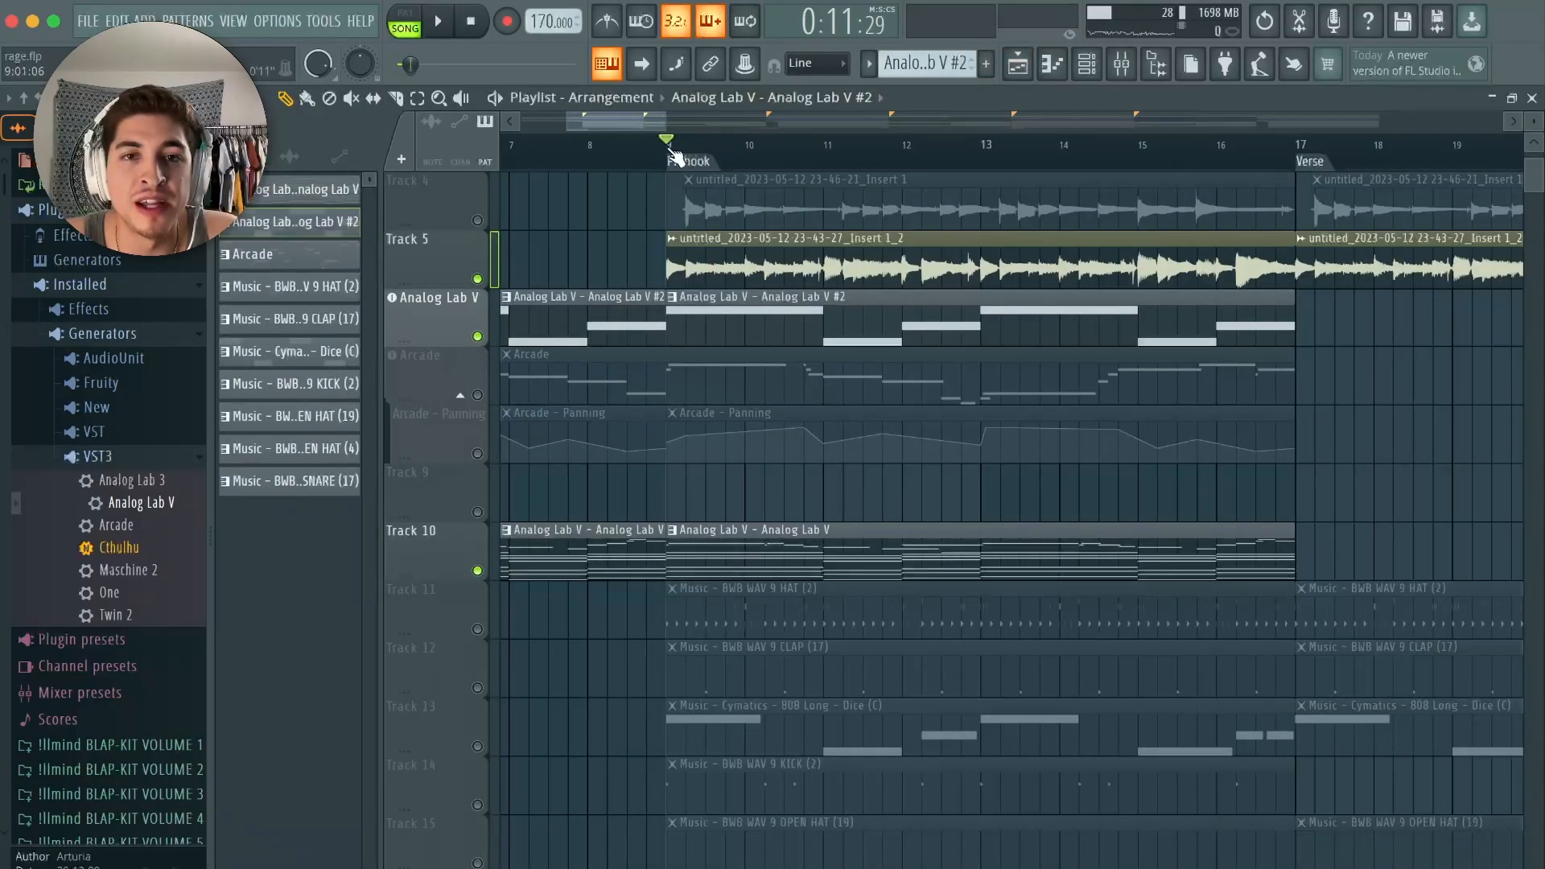
scroll(672, 155, "down", 3)
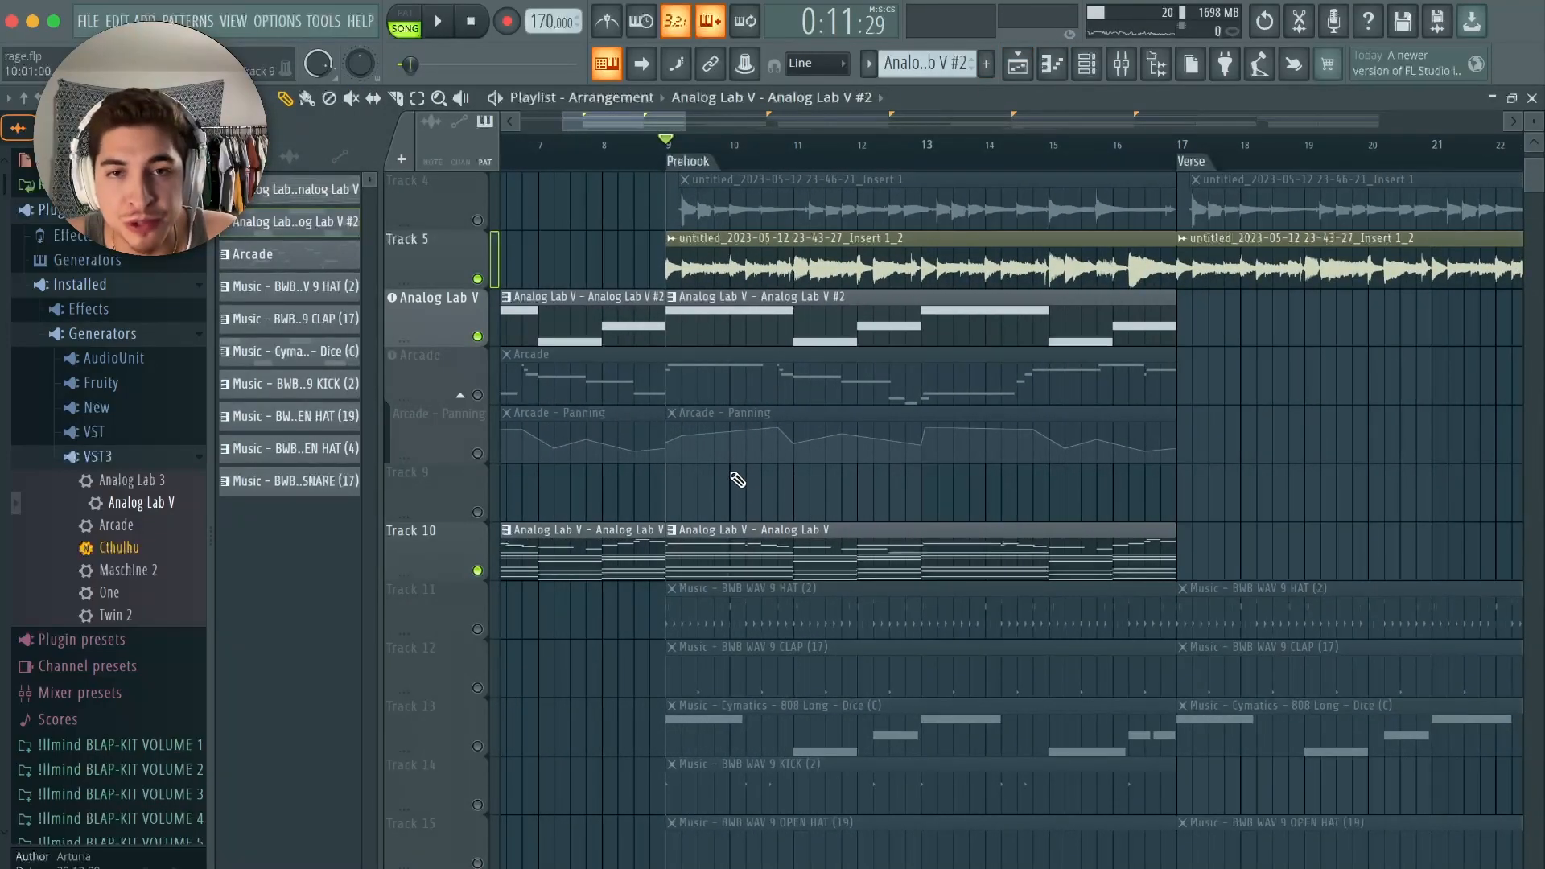
scroll(666, 148, "up", 4)
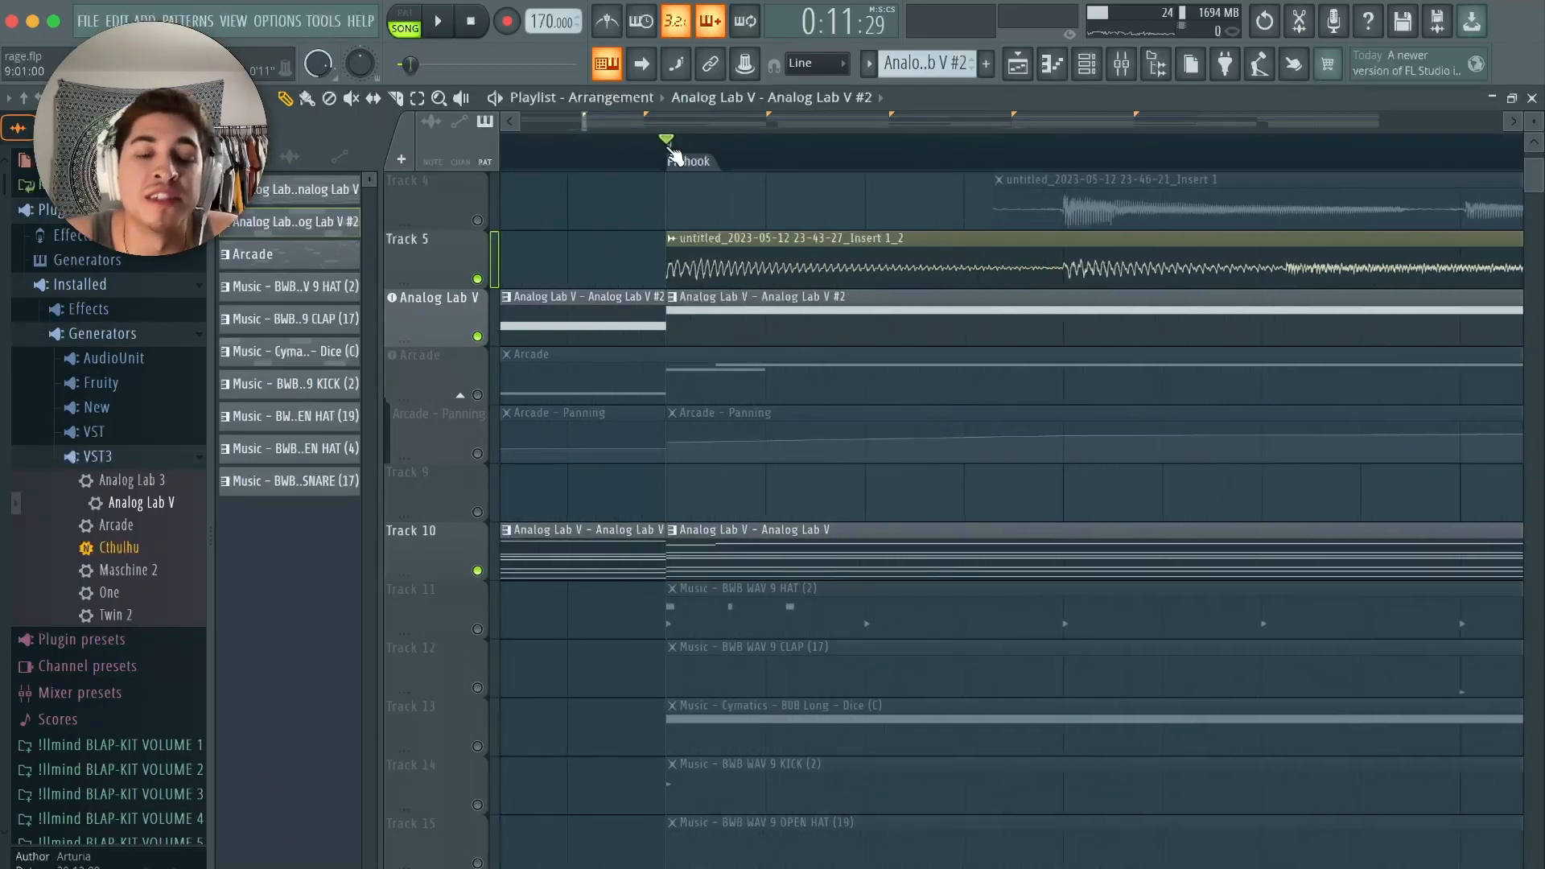
scroll(672, 152, "down", 5)
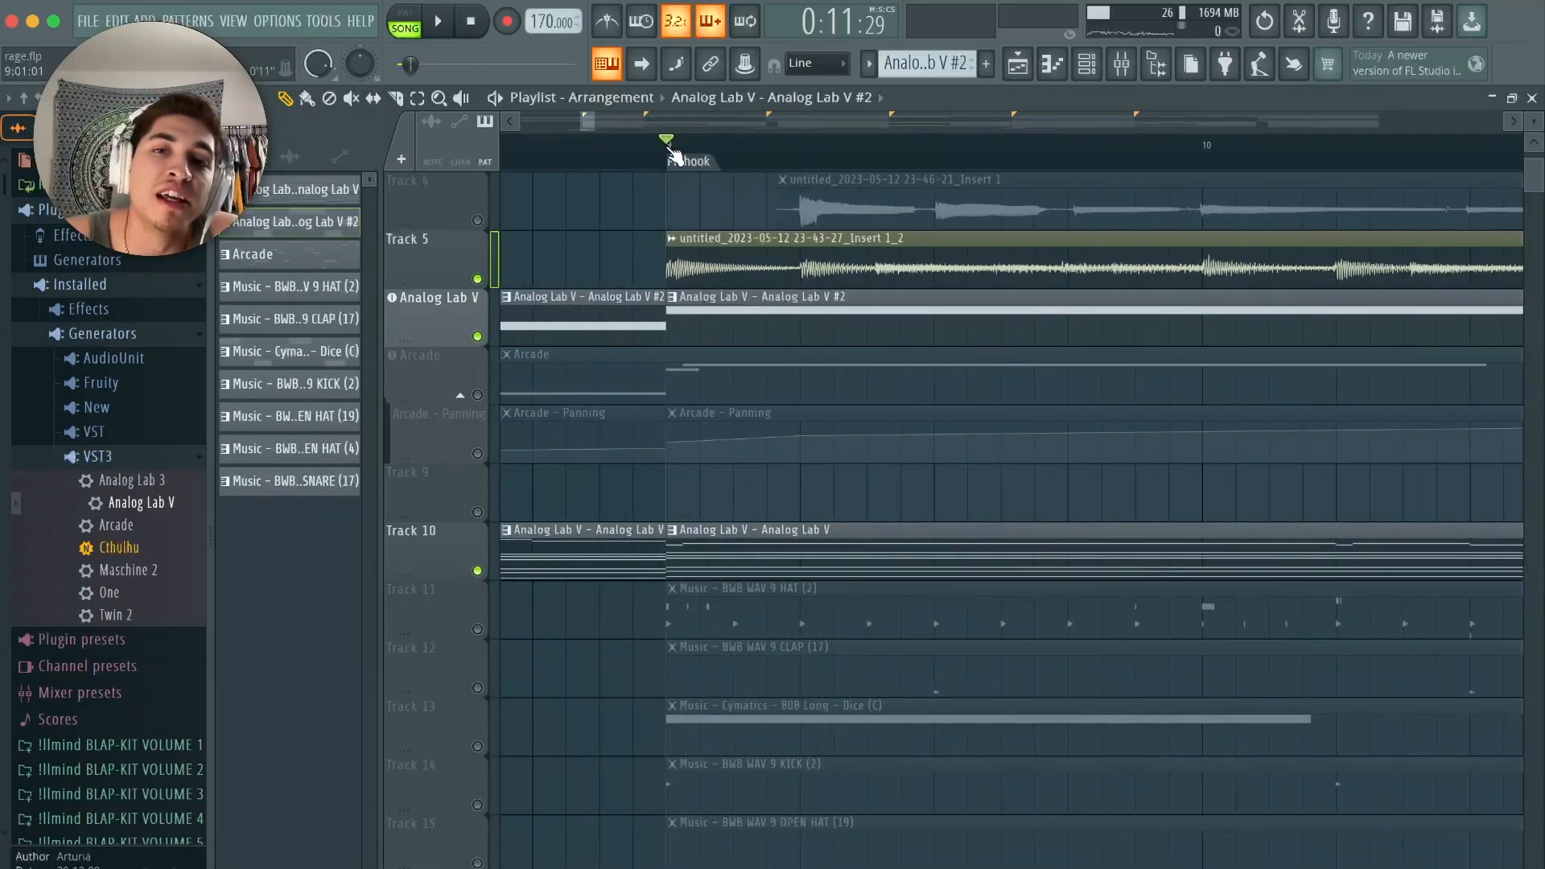
scroll(672, 155, "up", 8)
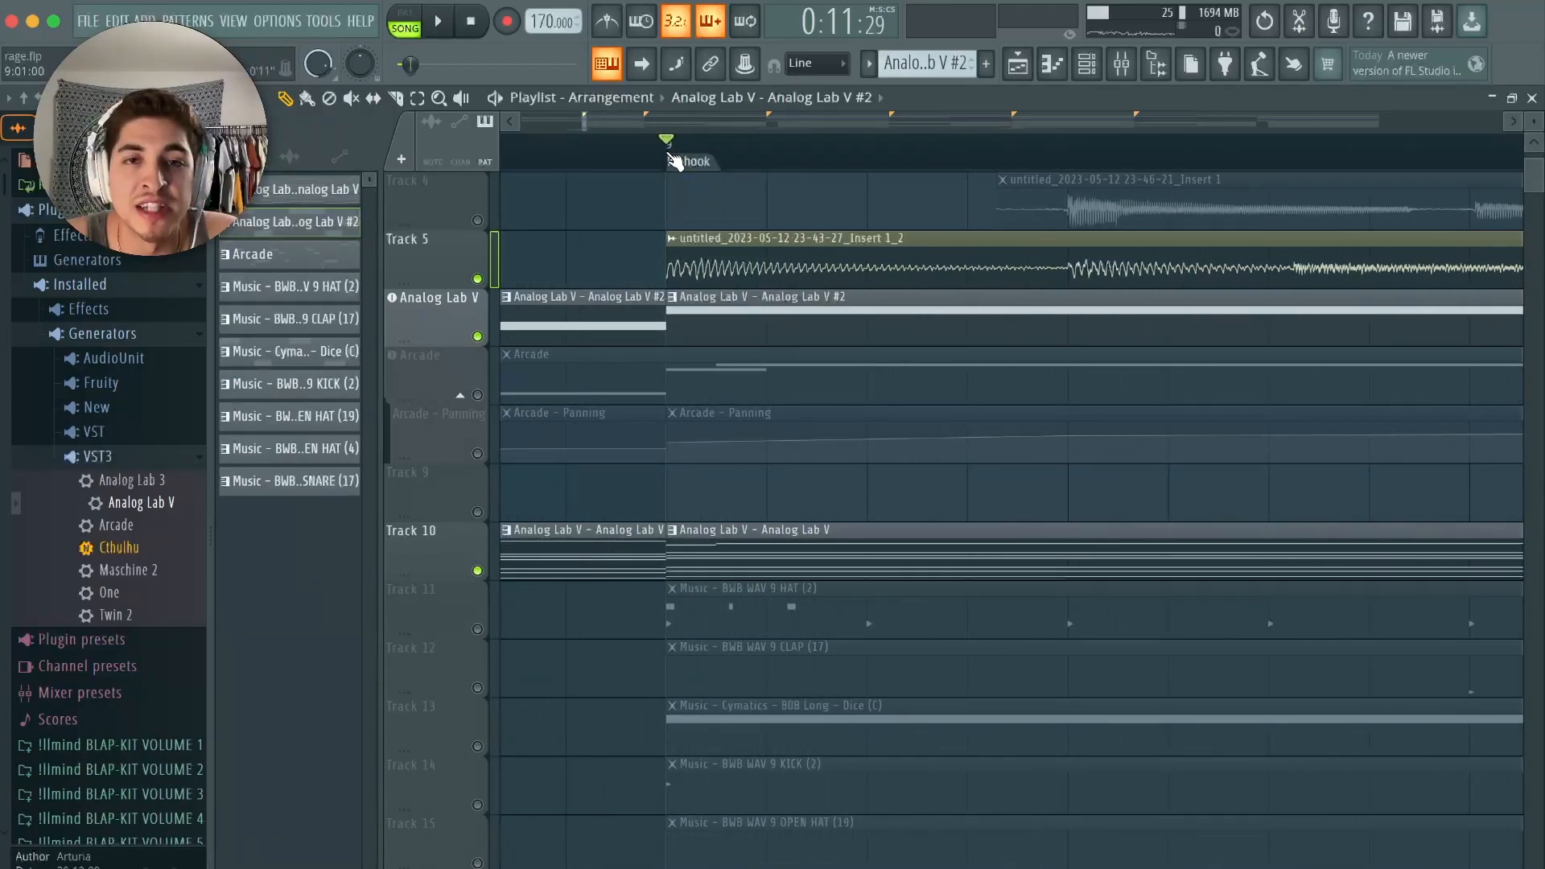
scroll(675, 159, "down", 4)
scroll(674, 159, "down", 1)
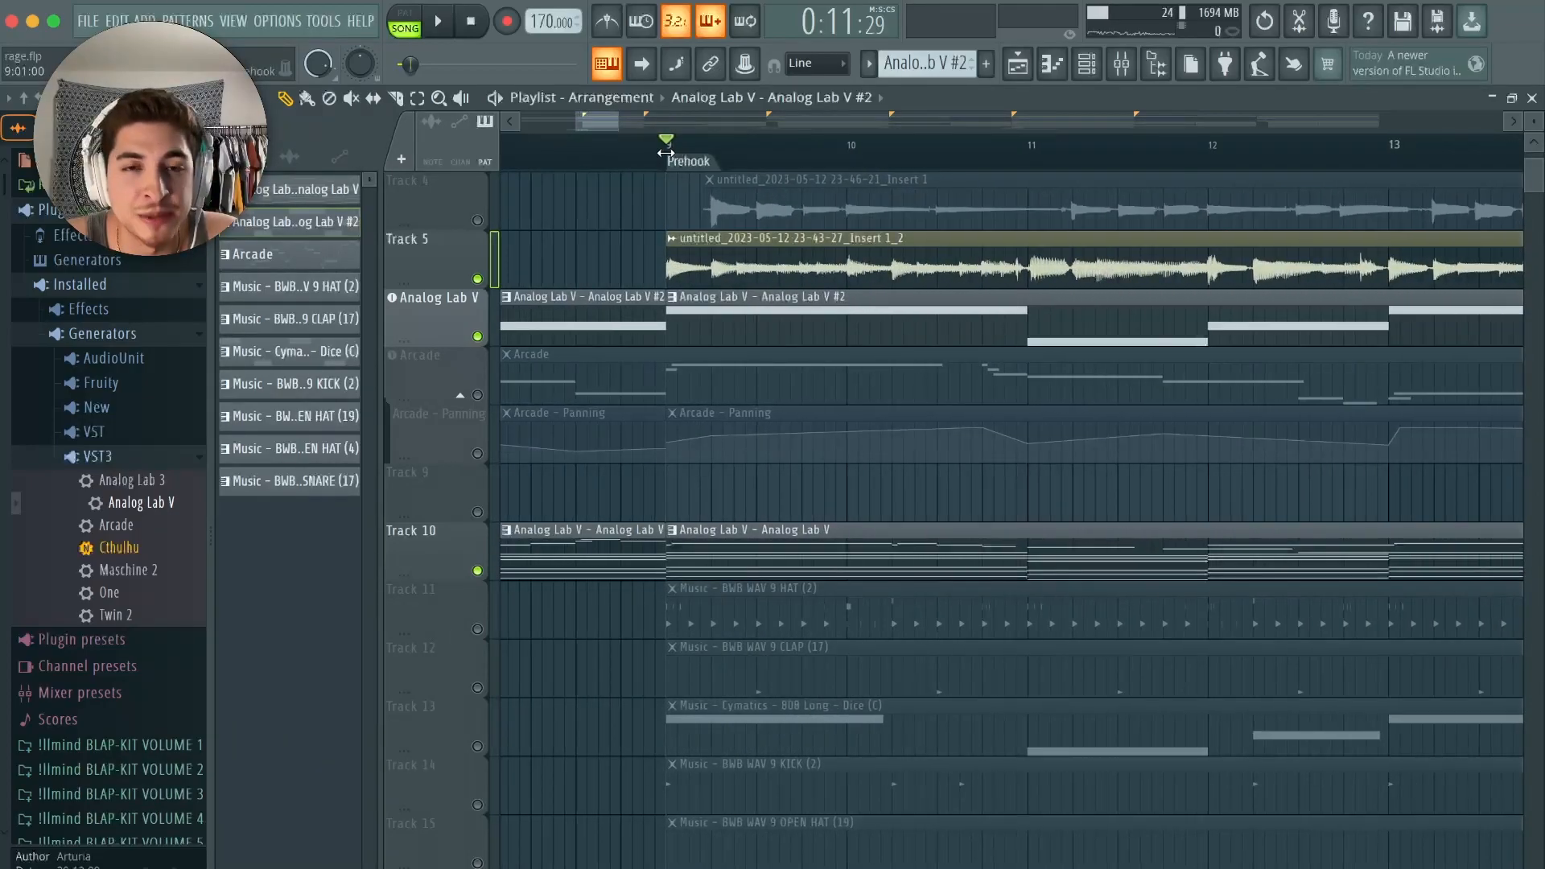
- Open Track 5's audio clip in the Edison audio editor and enlarge the editor window
double_click(714, 266)
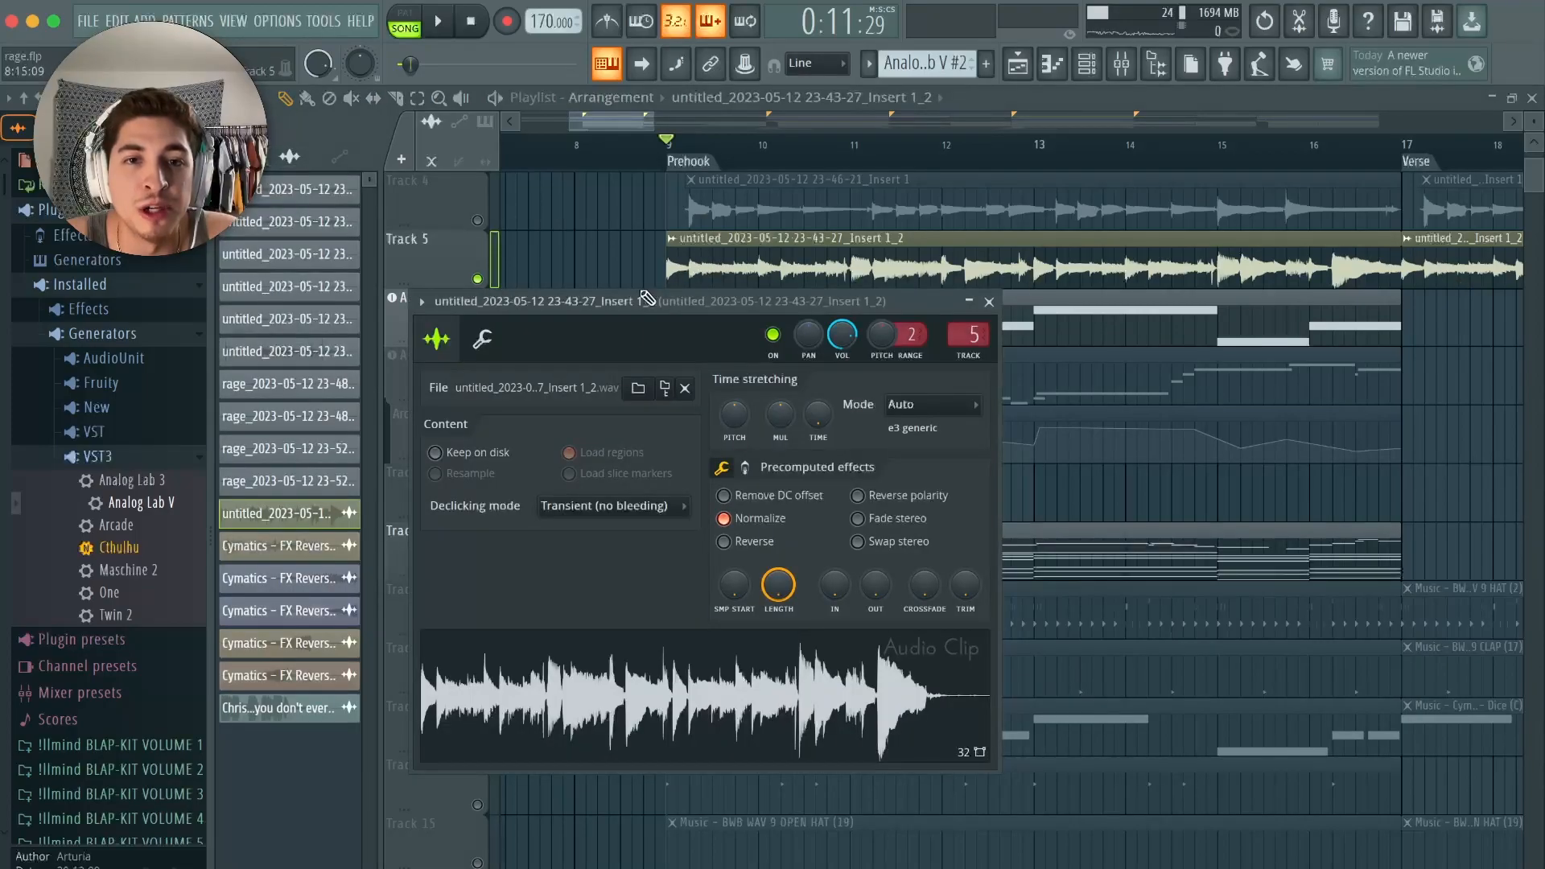
left_click_drag(674, 312, 665, 297)
right_click(576, 662)
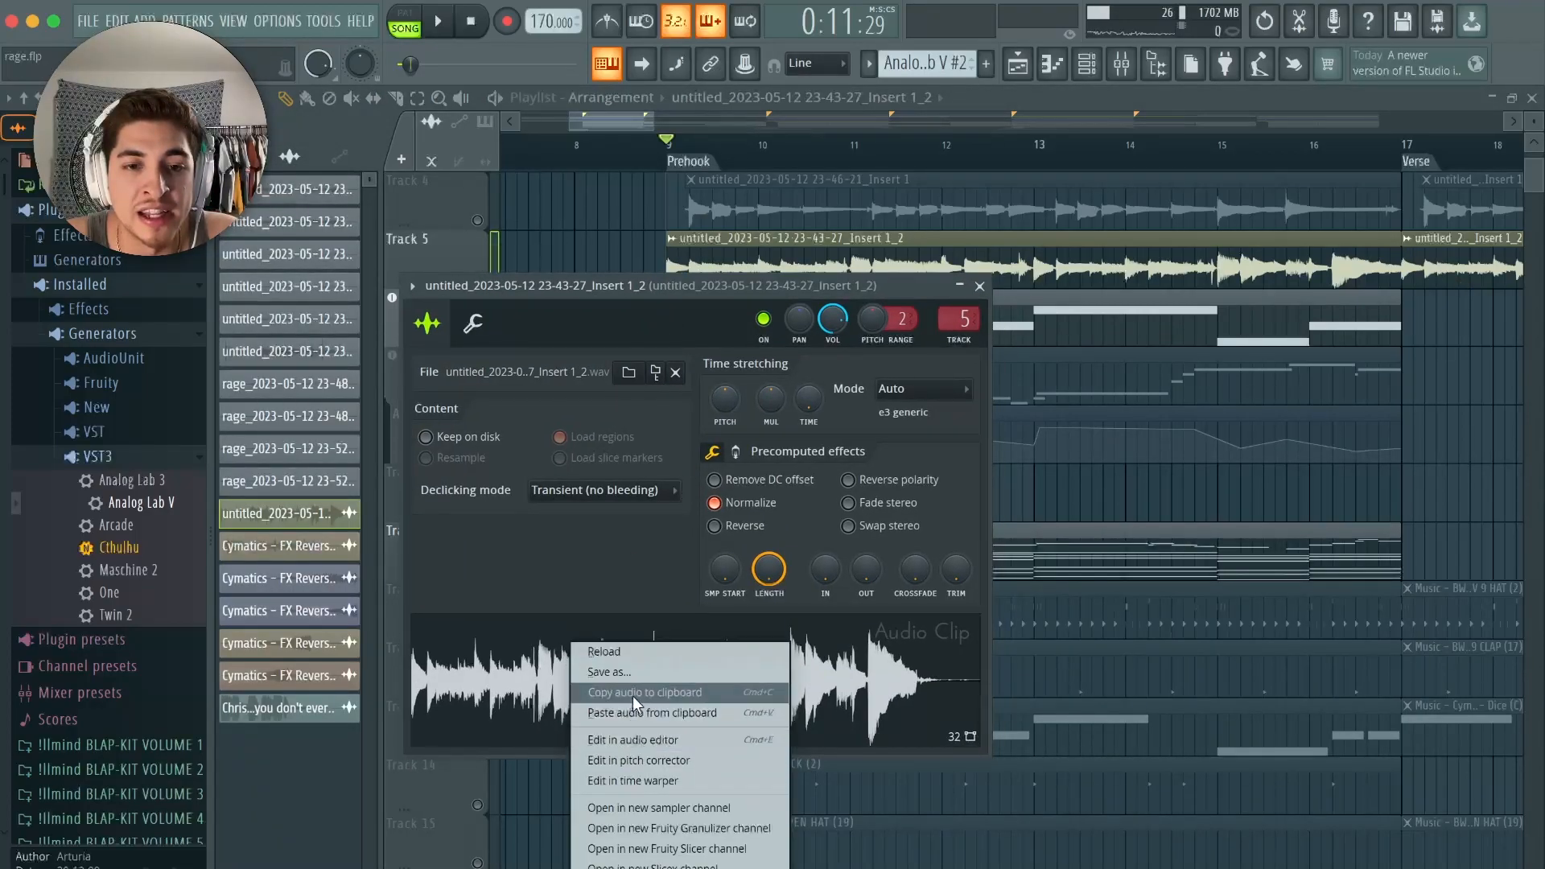
left_click(654, 742)
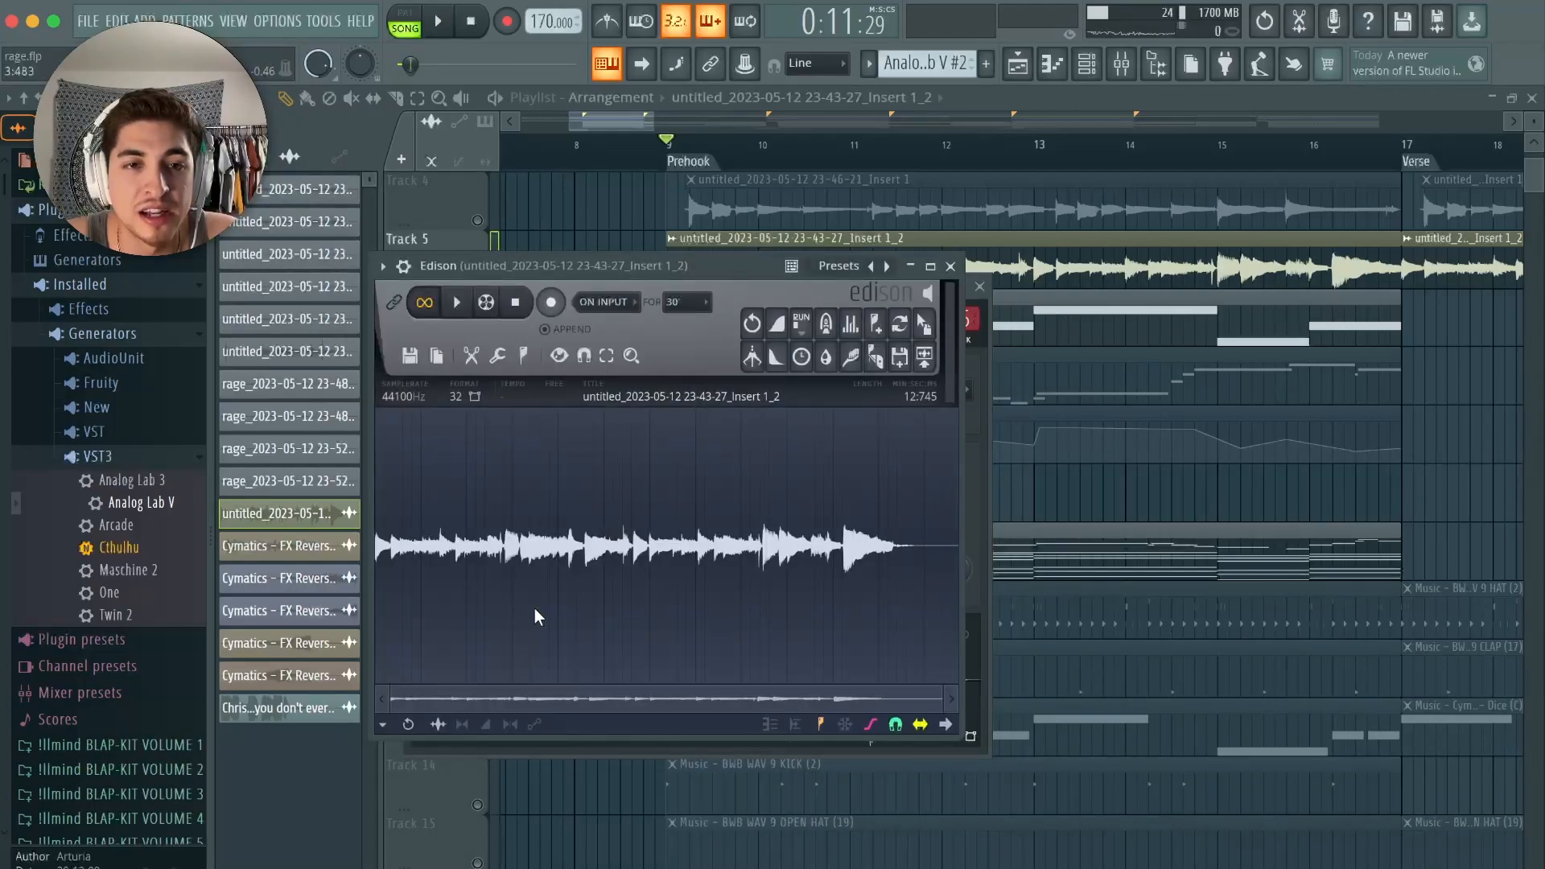
left_click_drag(965, 734, 1359, 855)
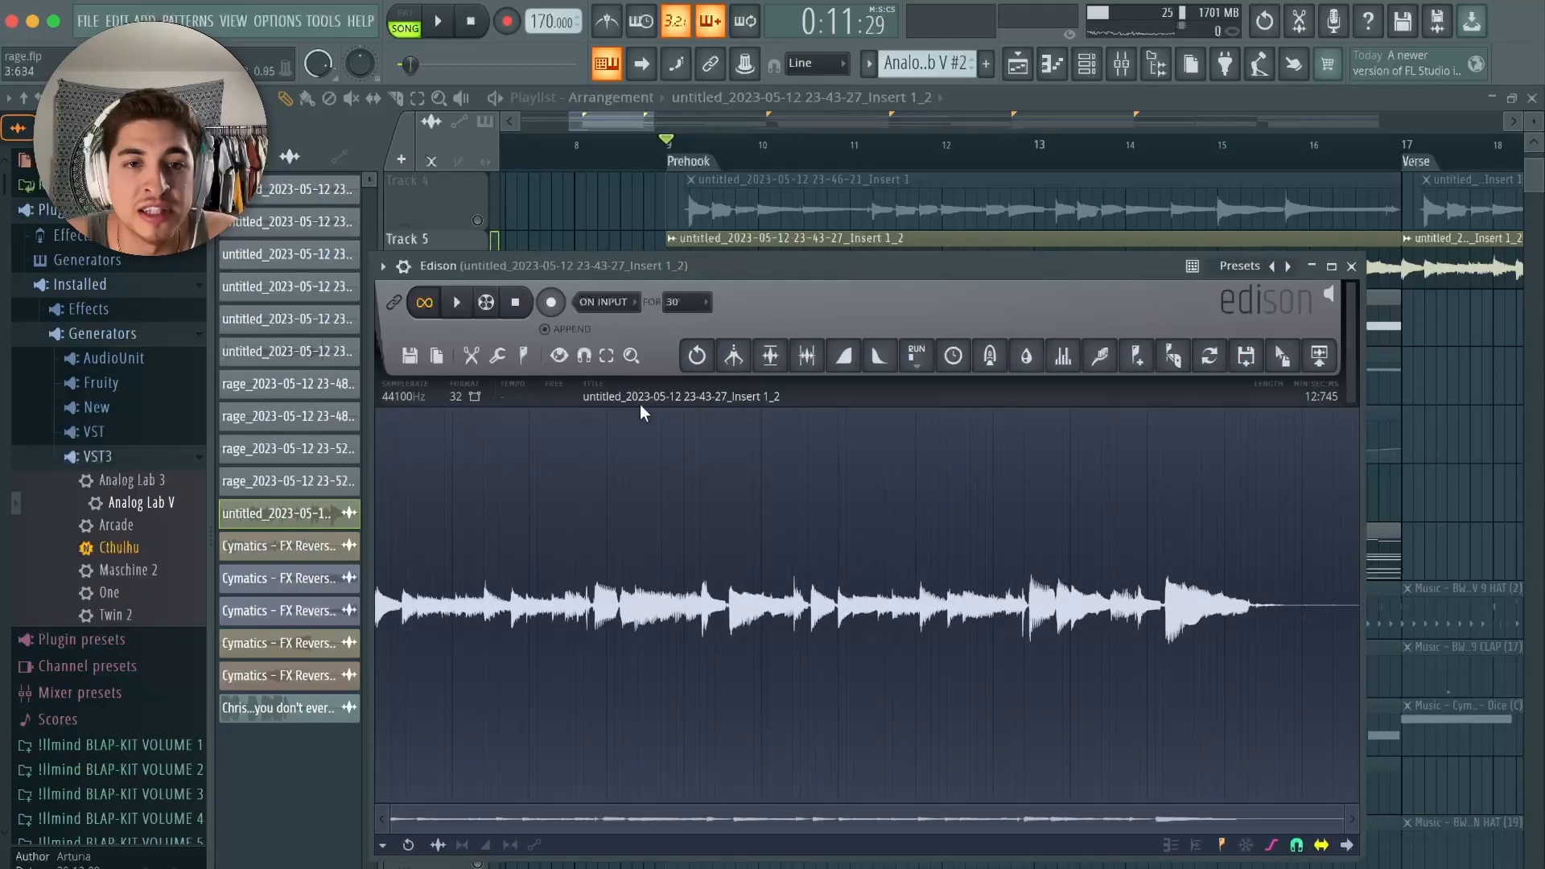
- Detect pitch regions in the sample and view the note markers at its beginning
left_click(526, 356)
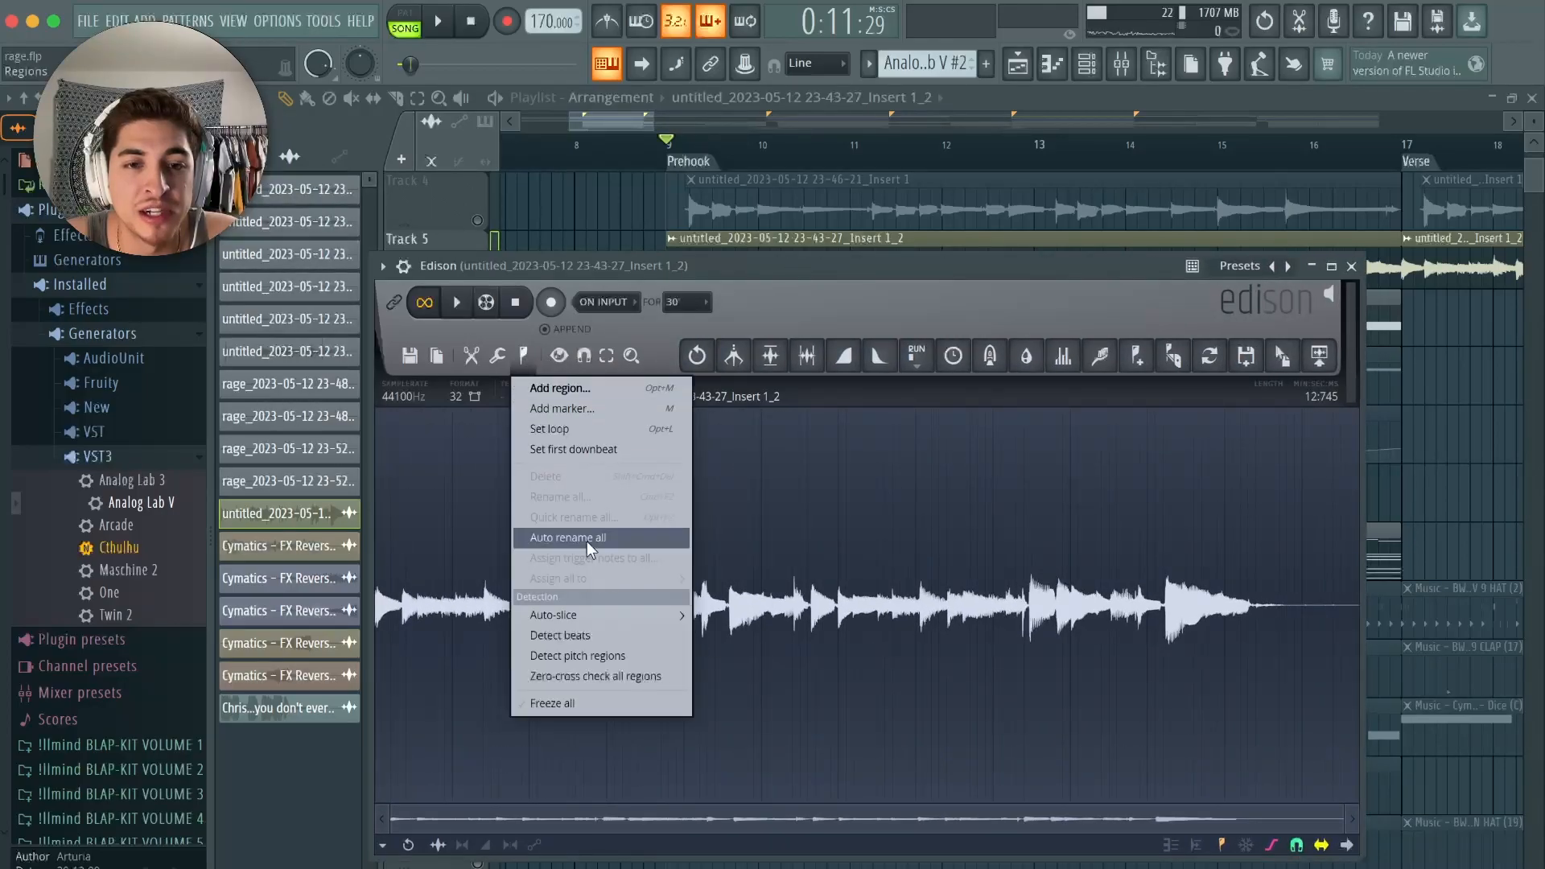
left_click(602, 656)
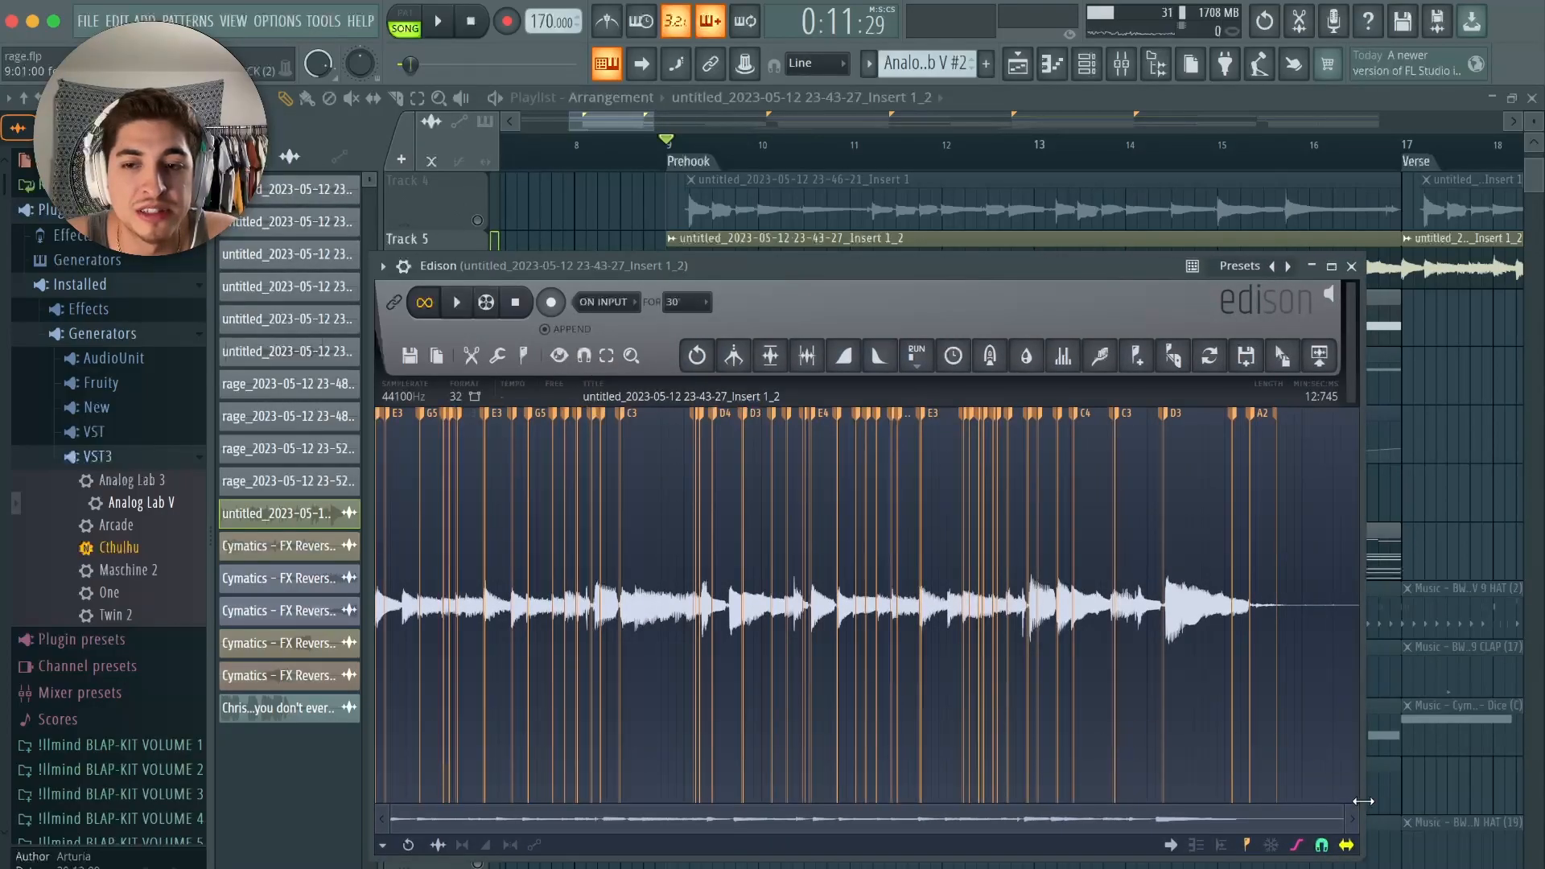
left_click_drag(1339, 824, 526, 769)
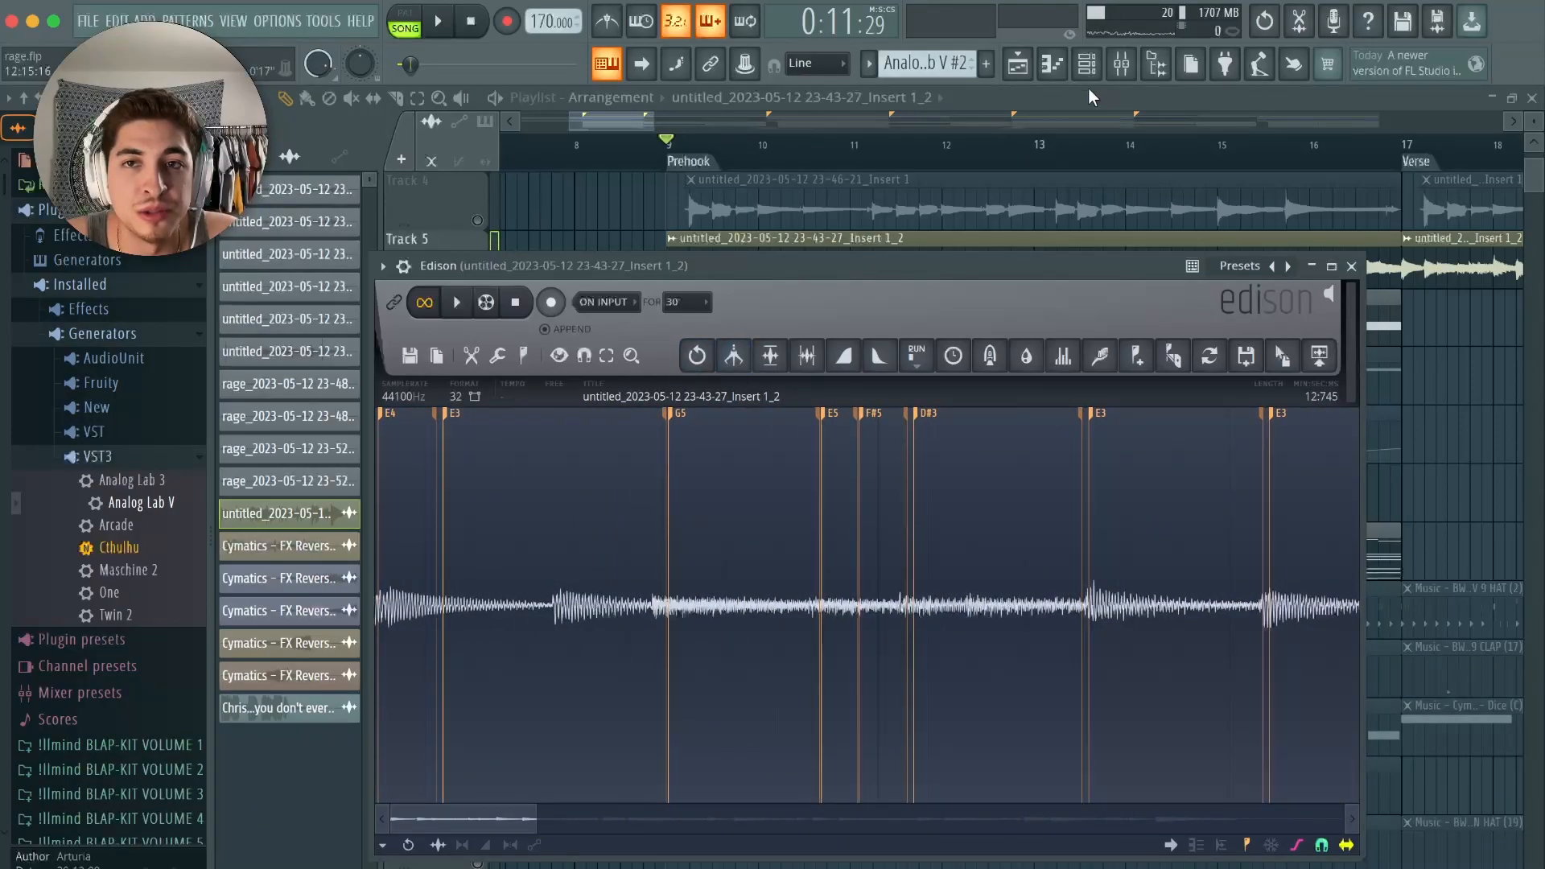
- Bring up the sample's Edison window over the mixer from the master track's effect slots
left_click(1120, 67)
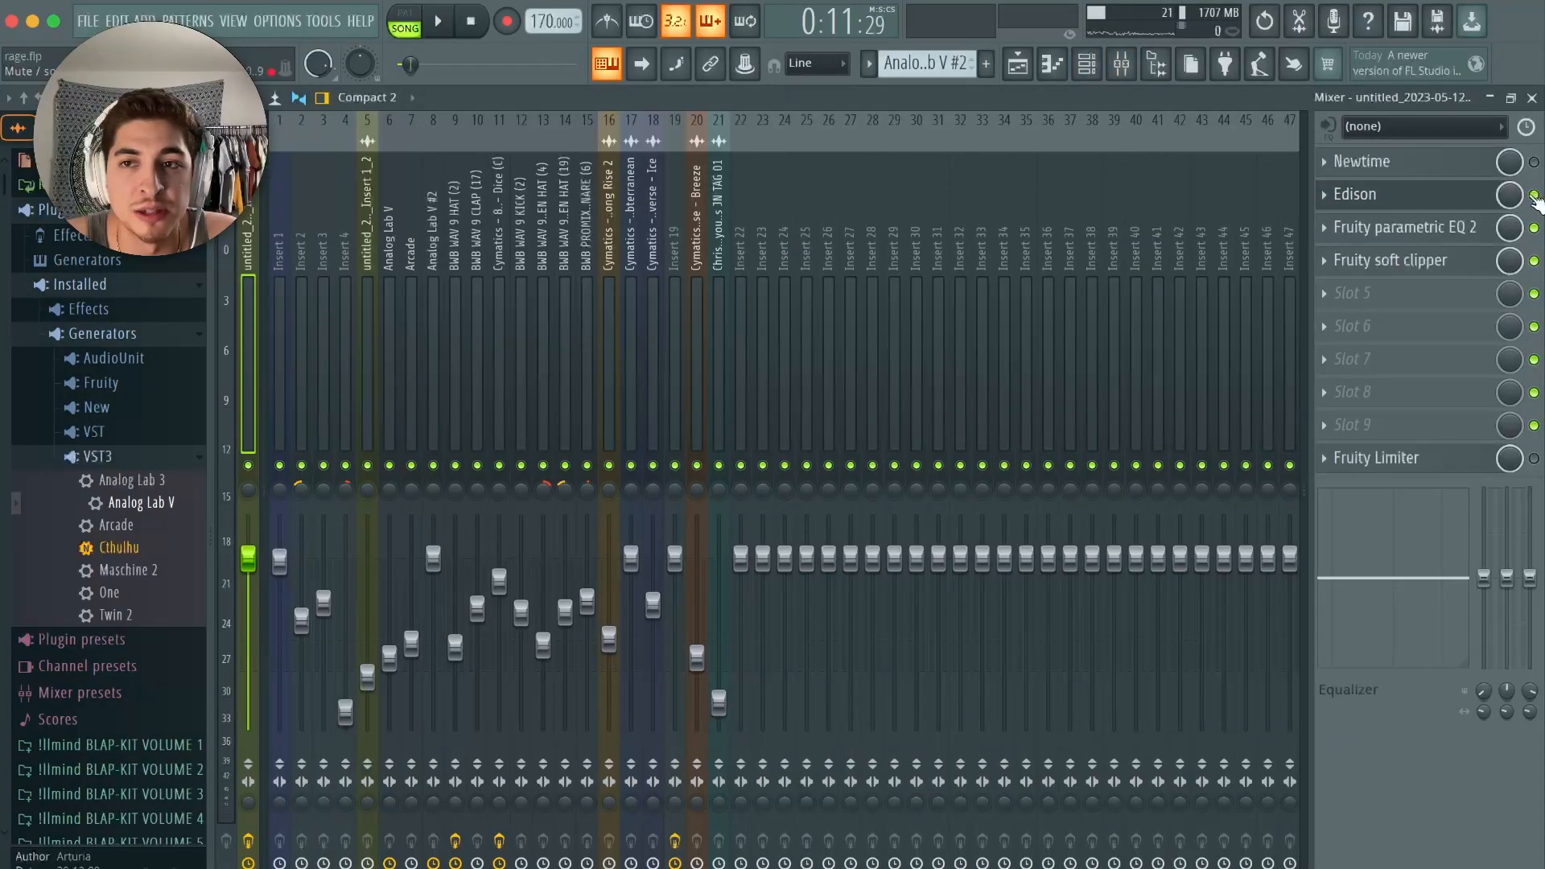
left_click(1019, 66)
left_click(1123, 67)
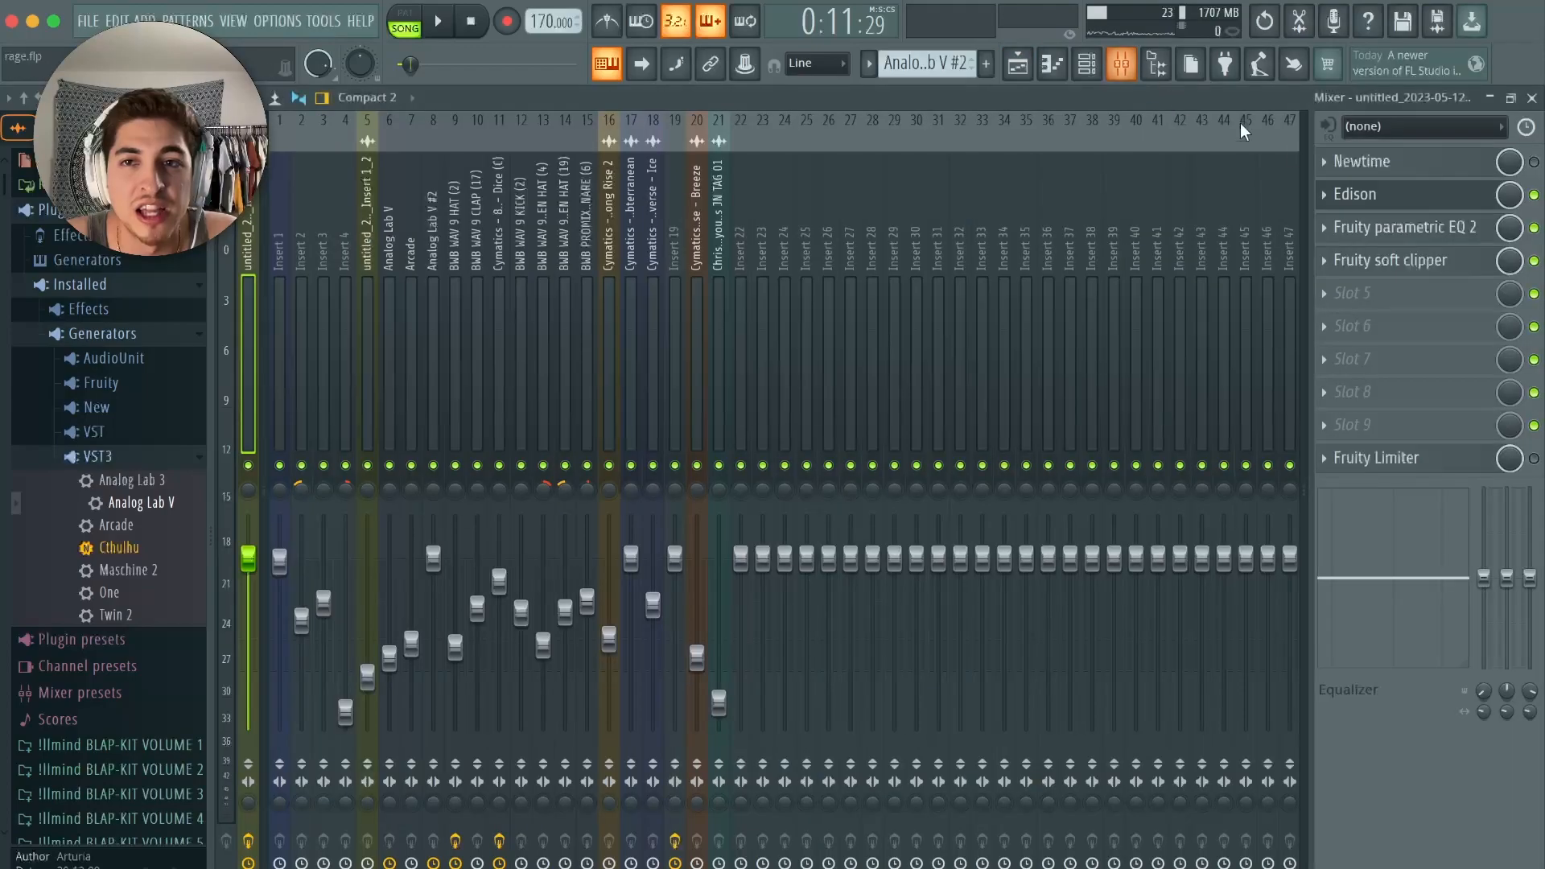
left_click(1378, 197)
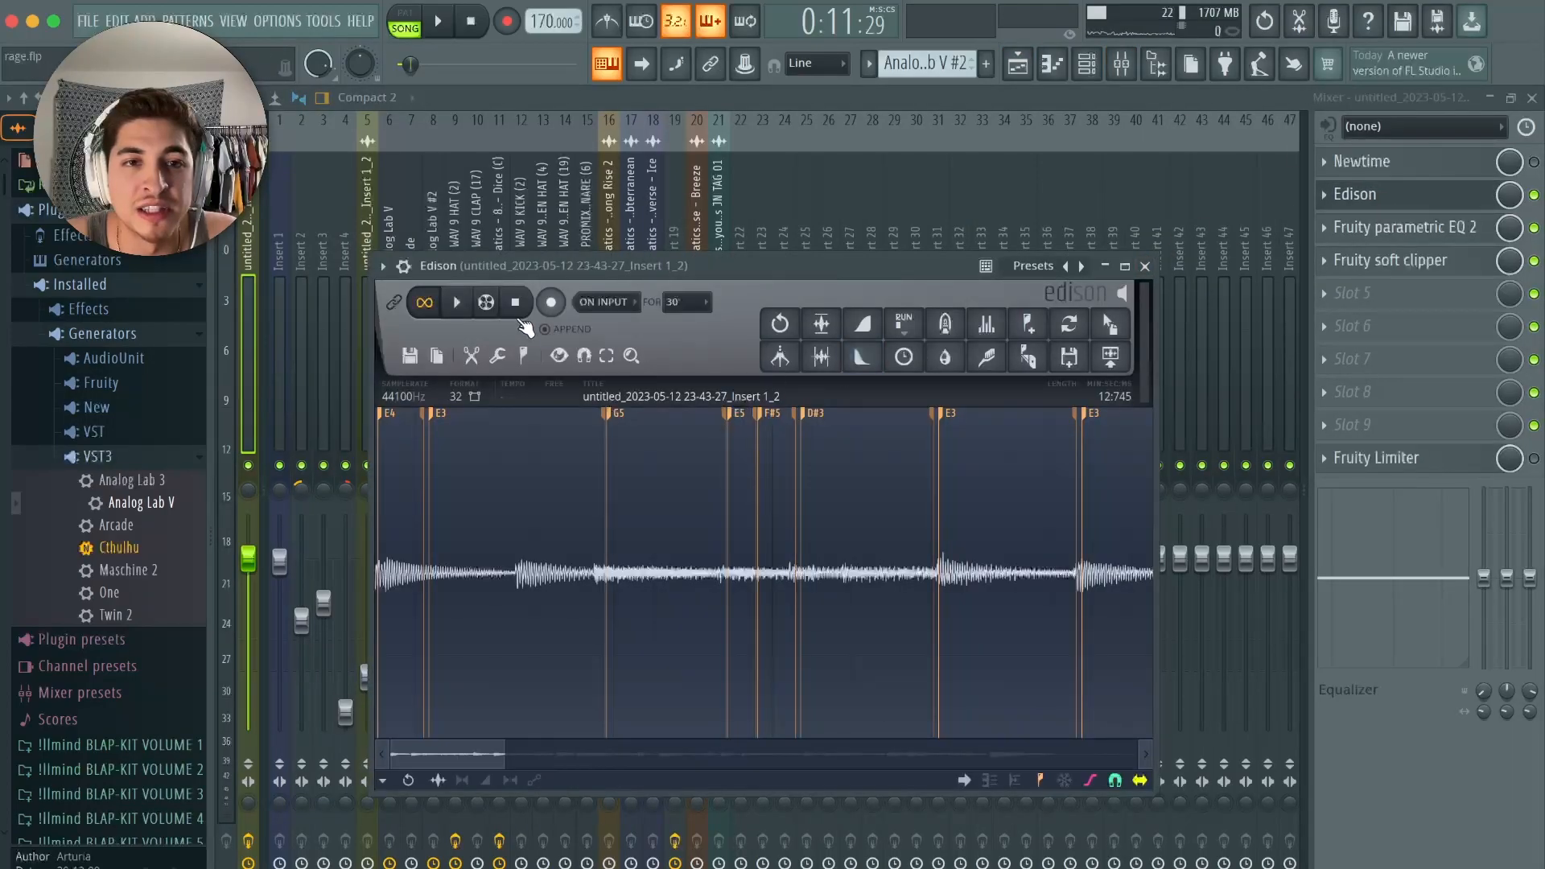
- Play the sample in Edison and follow its detected notes up to the first C3 region
left_click(459, 303)
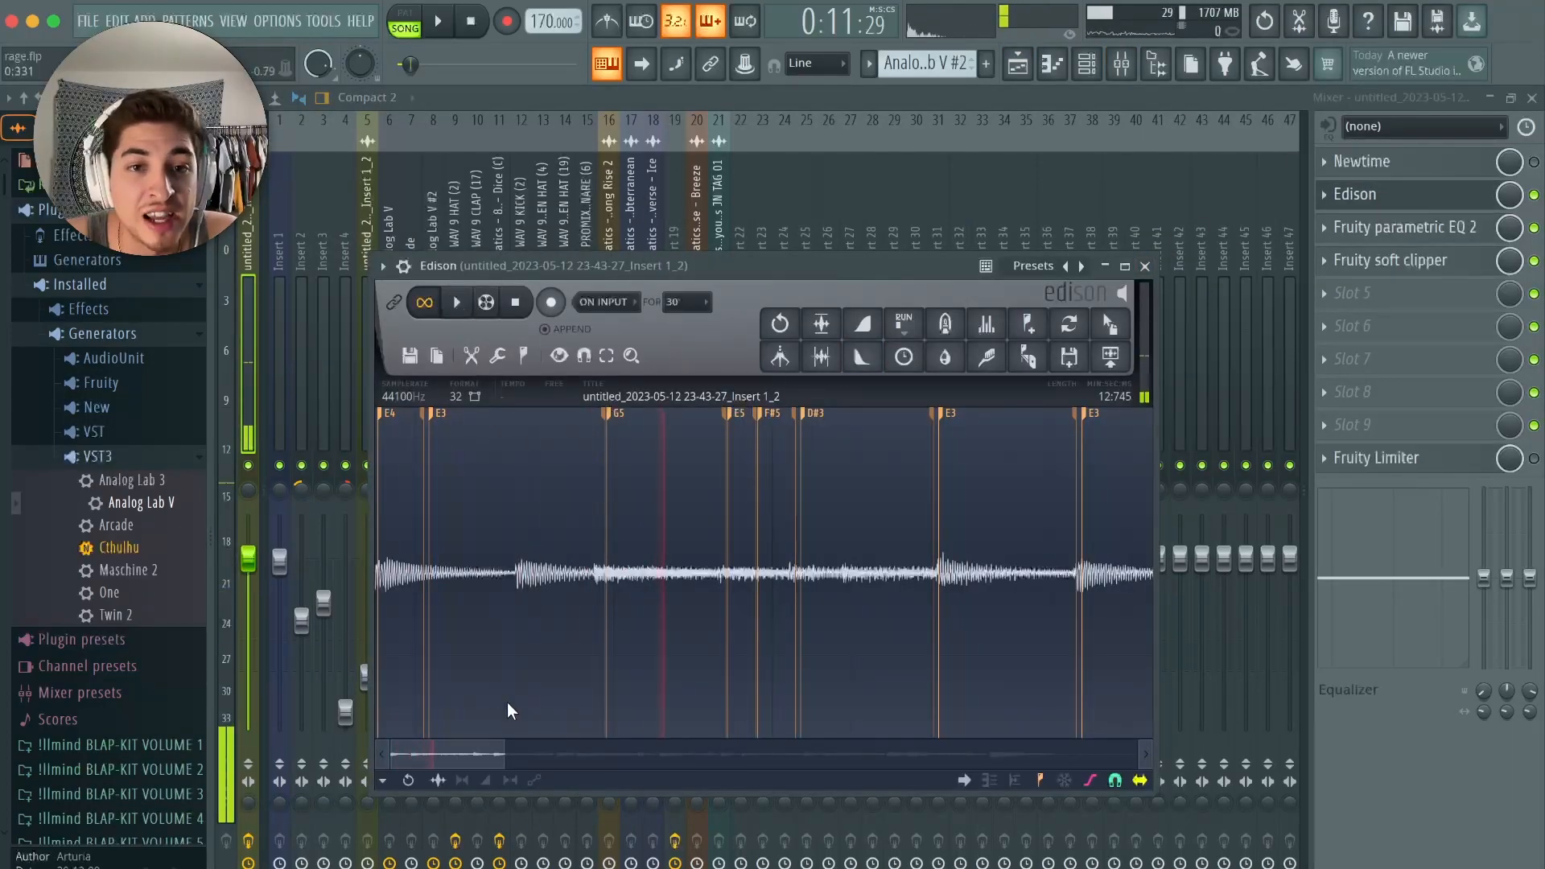
mouse_move(501, 755)
left_mouse_down()
mouse_move(449, 754)
mouse_move(585, 753)
mouse_move(471, 753)
left_mouse_up()
left_click(457, 303)
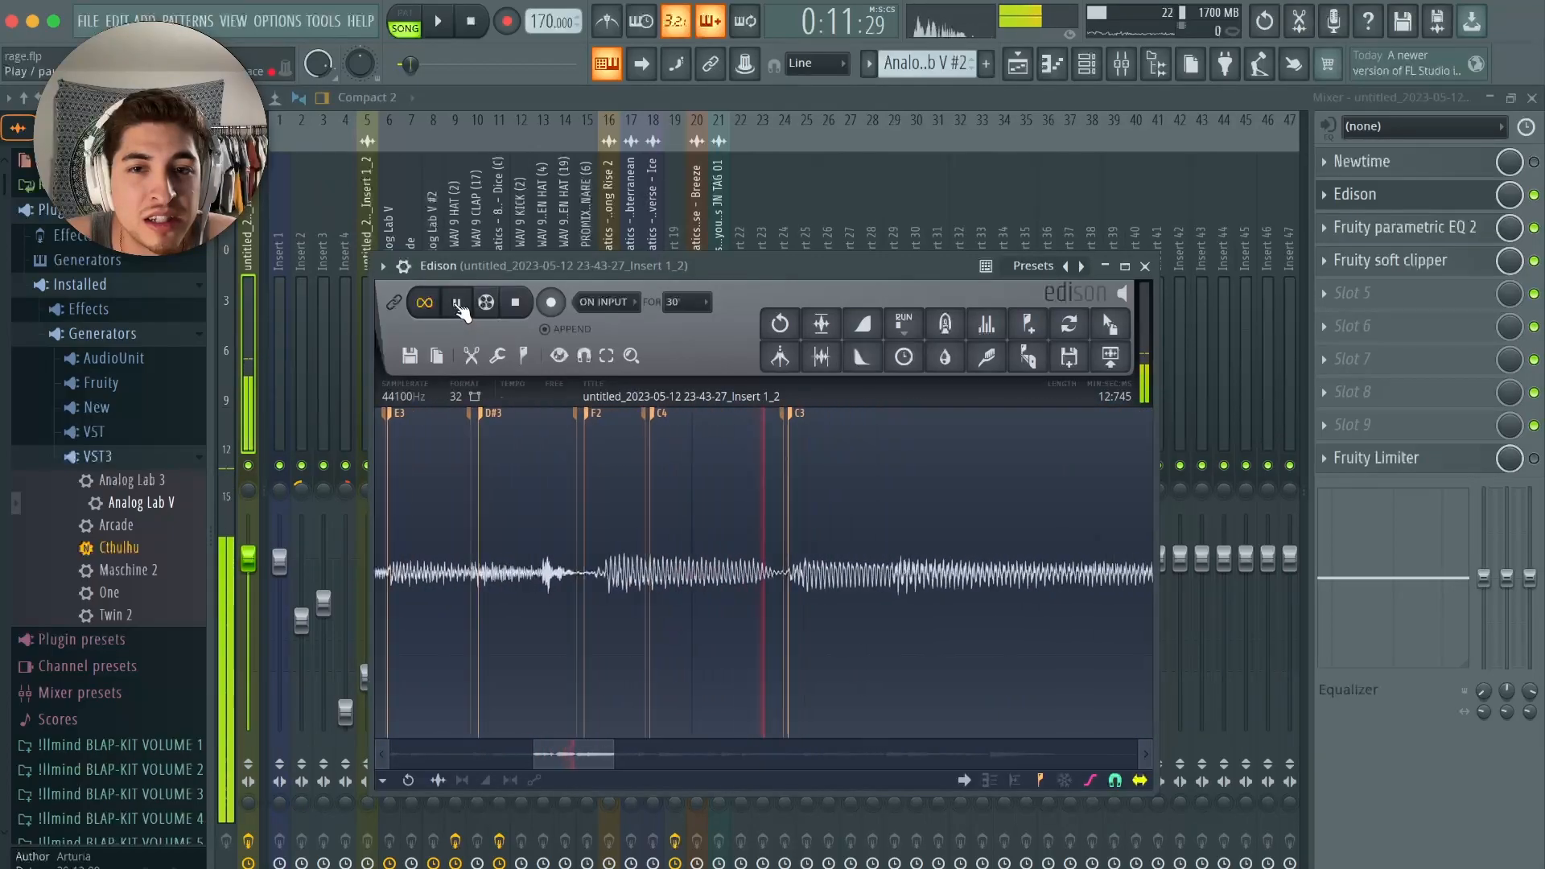
left_click(458, 304)
mouse_move(622, 745)
left_mouse_down()
mouse_move(663, 748)
mouse_move(638, 752)
left_mouse_up()
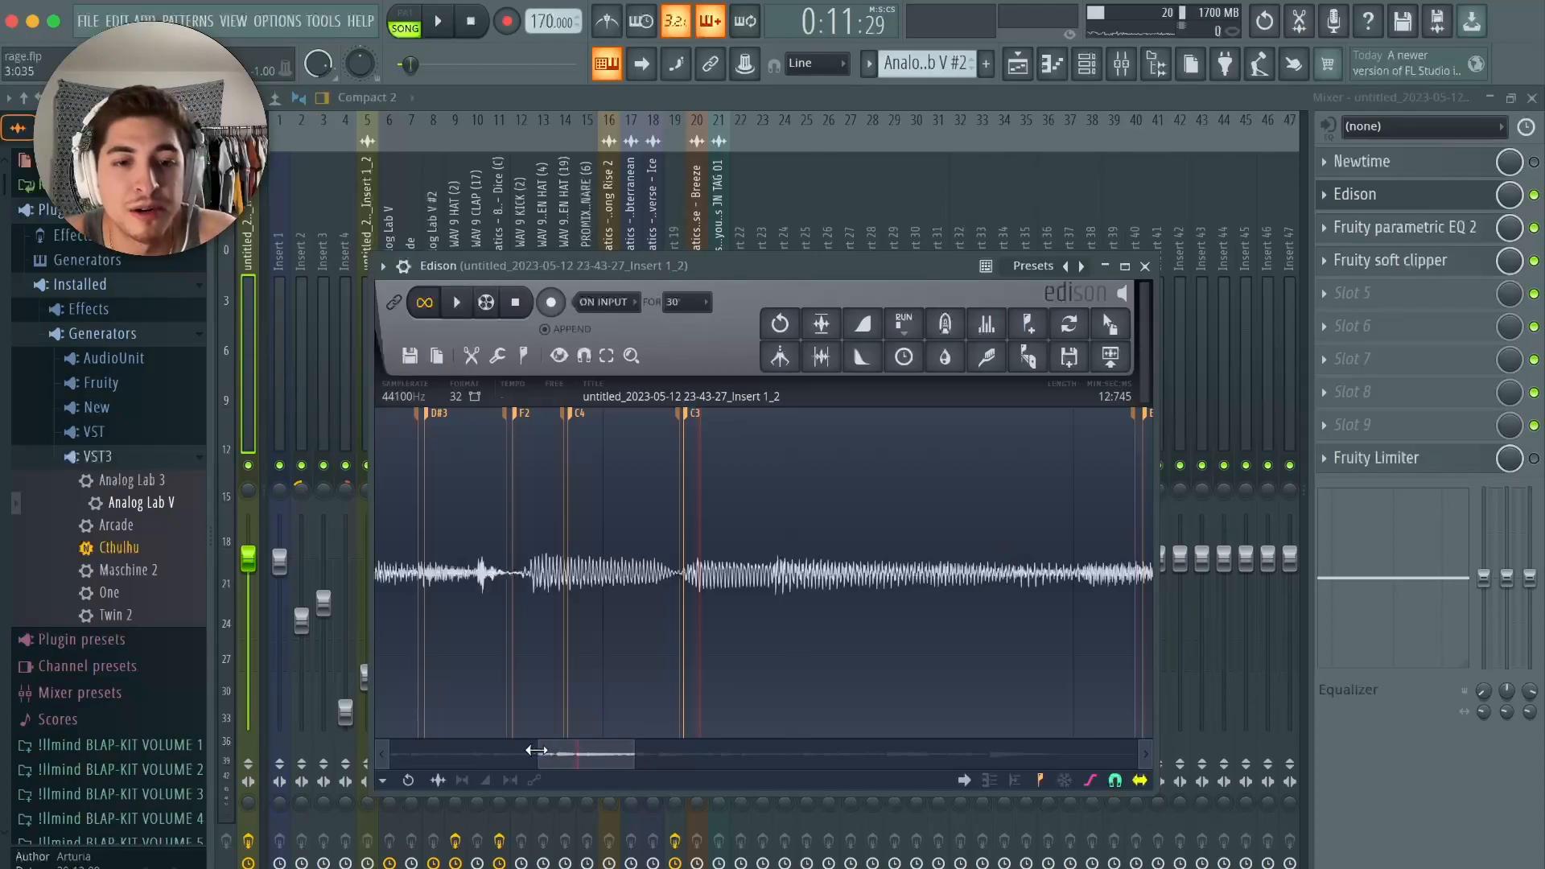
- Replay the sample from its beginning, following the detected notes on into the D3 and D4 regions
left_click_drag(536, 750, 390, 752)
left_click_drag(412, 424, 424, 423)
left_click(457, 304)
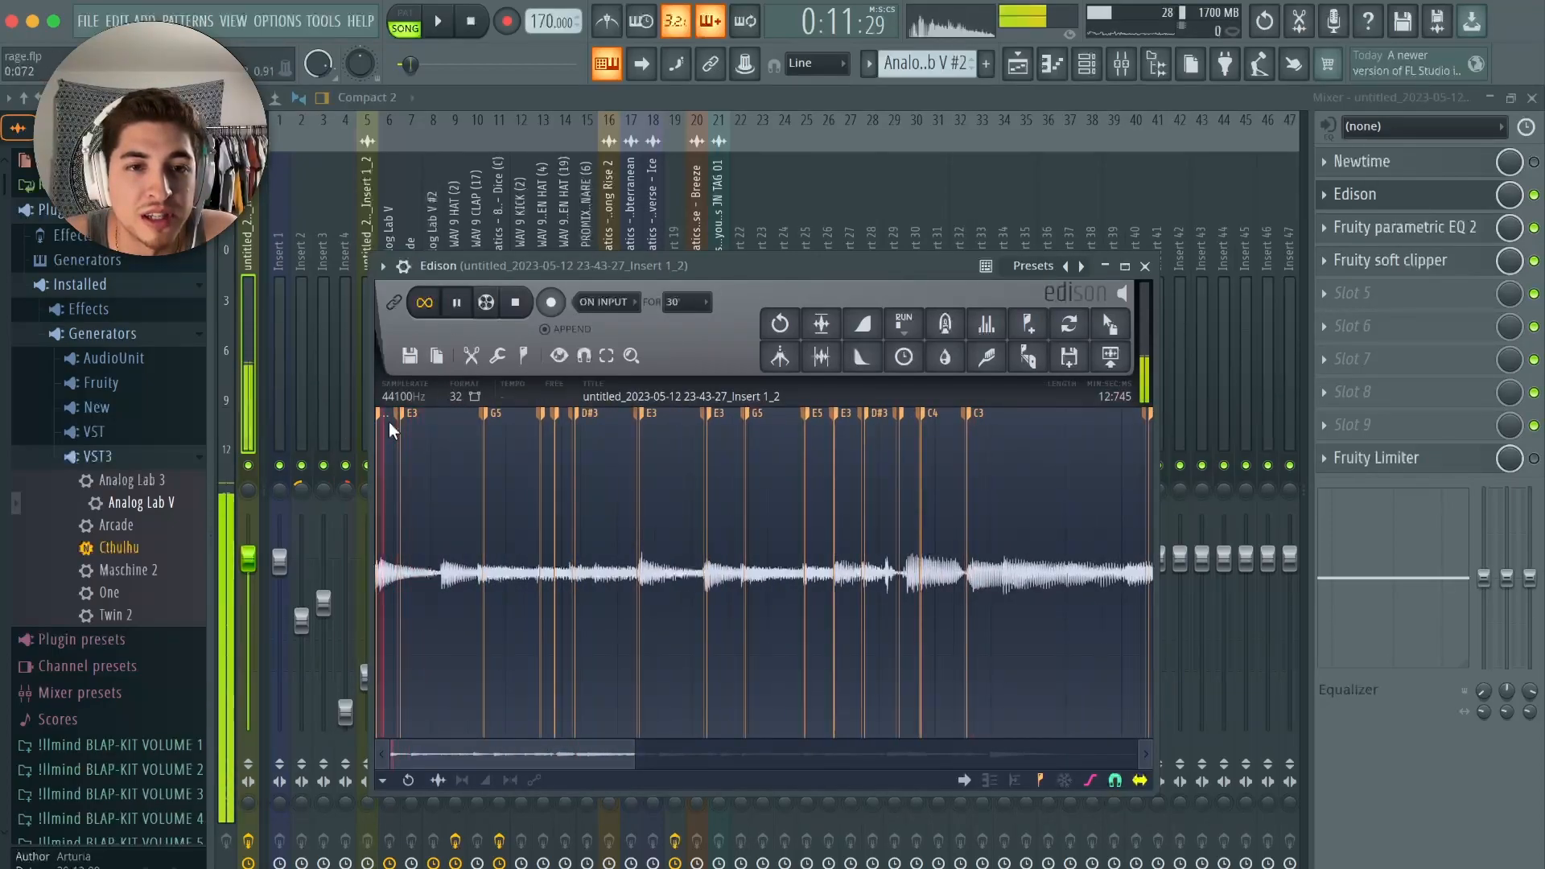
left_click_drag(533, 747, 728, 754)
left_click(456, 302)
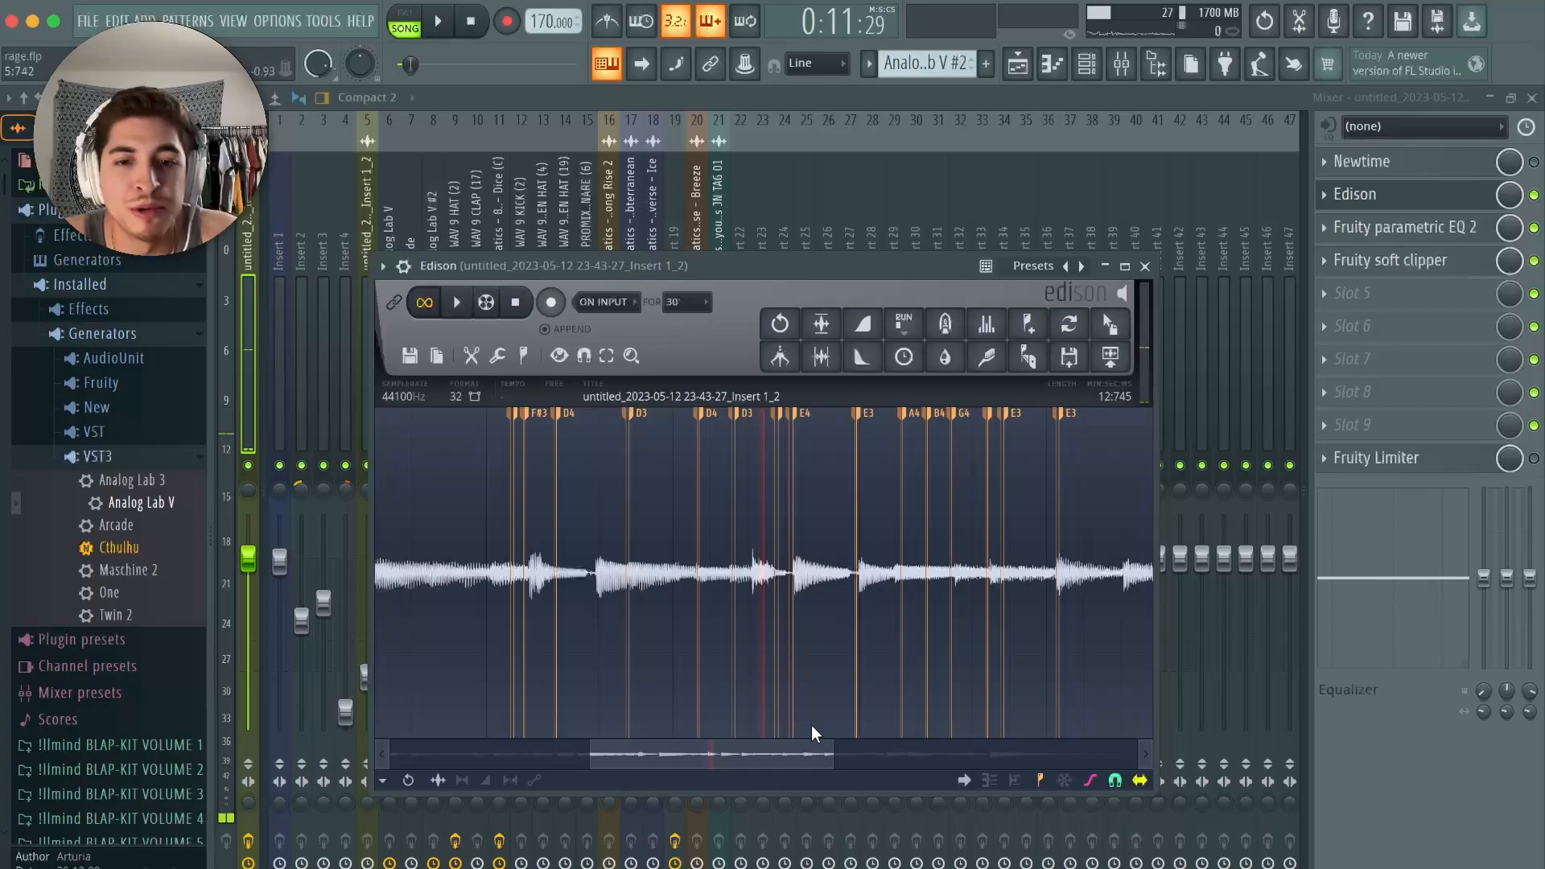
- Resume playback with the sample's opening E3 to C3 markers in view, then pause it
left_click_drag(828, 740, 457, 747)
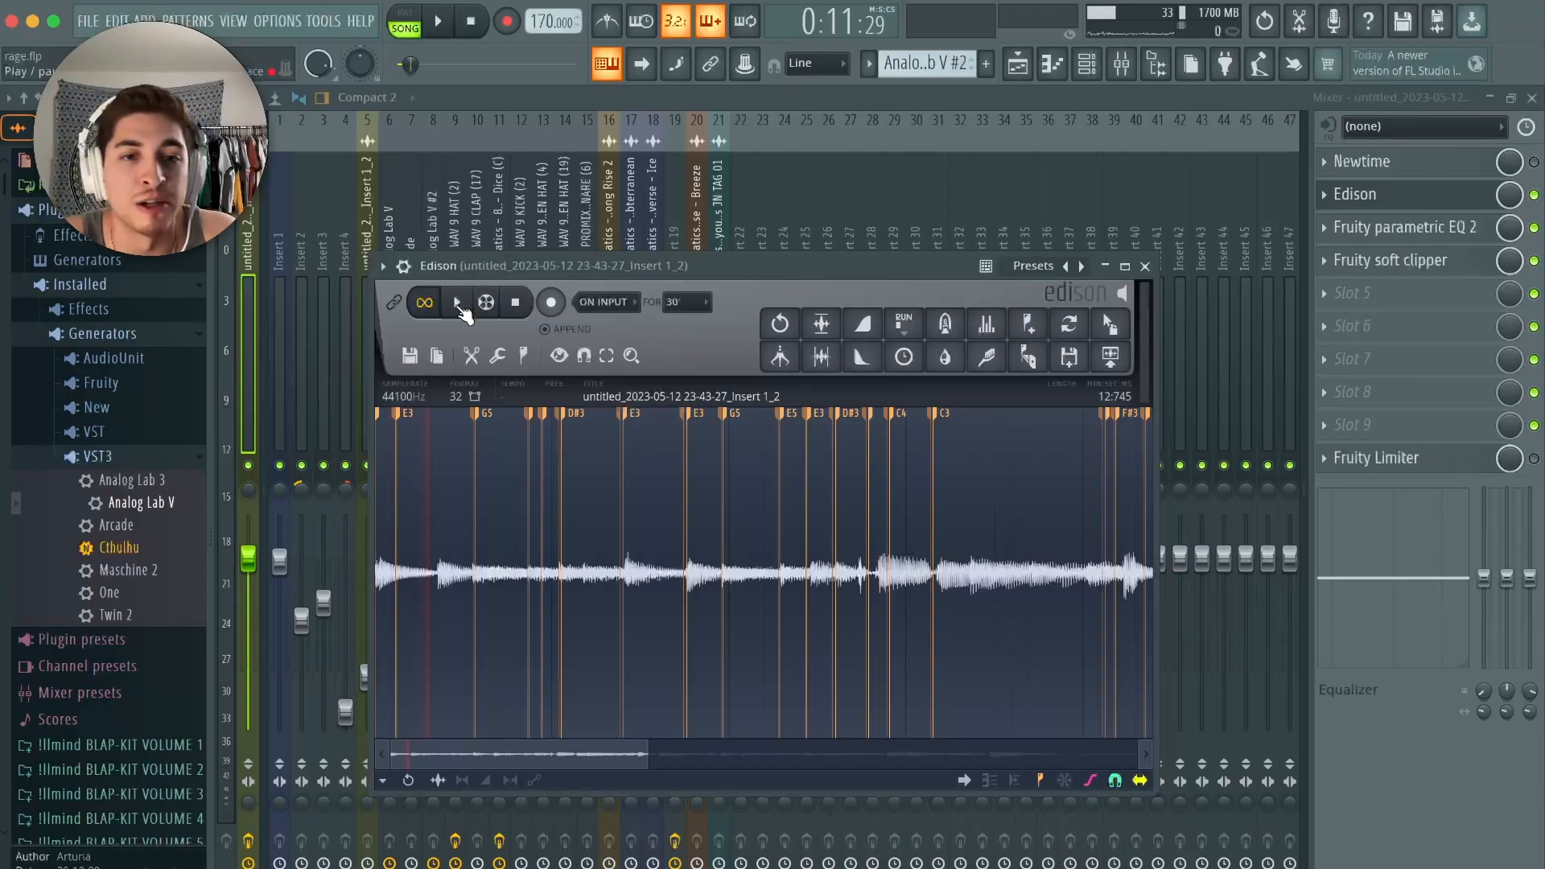
left_click(456, 303)
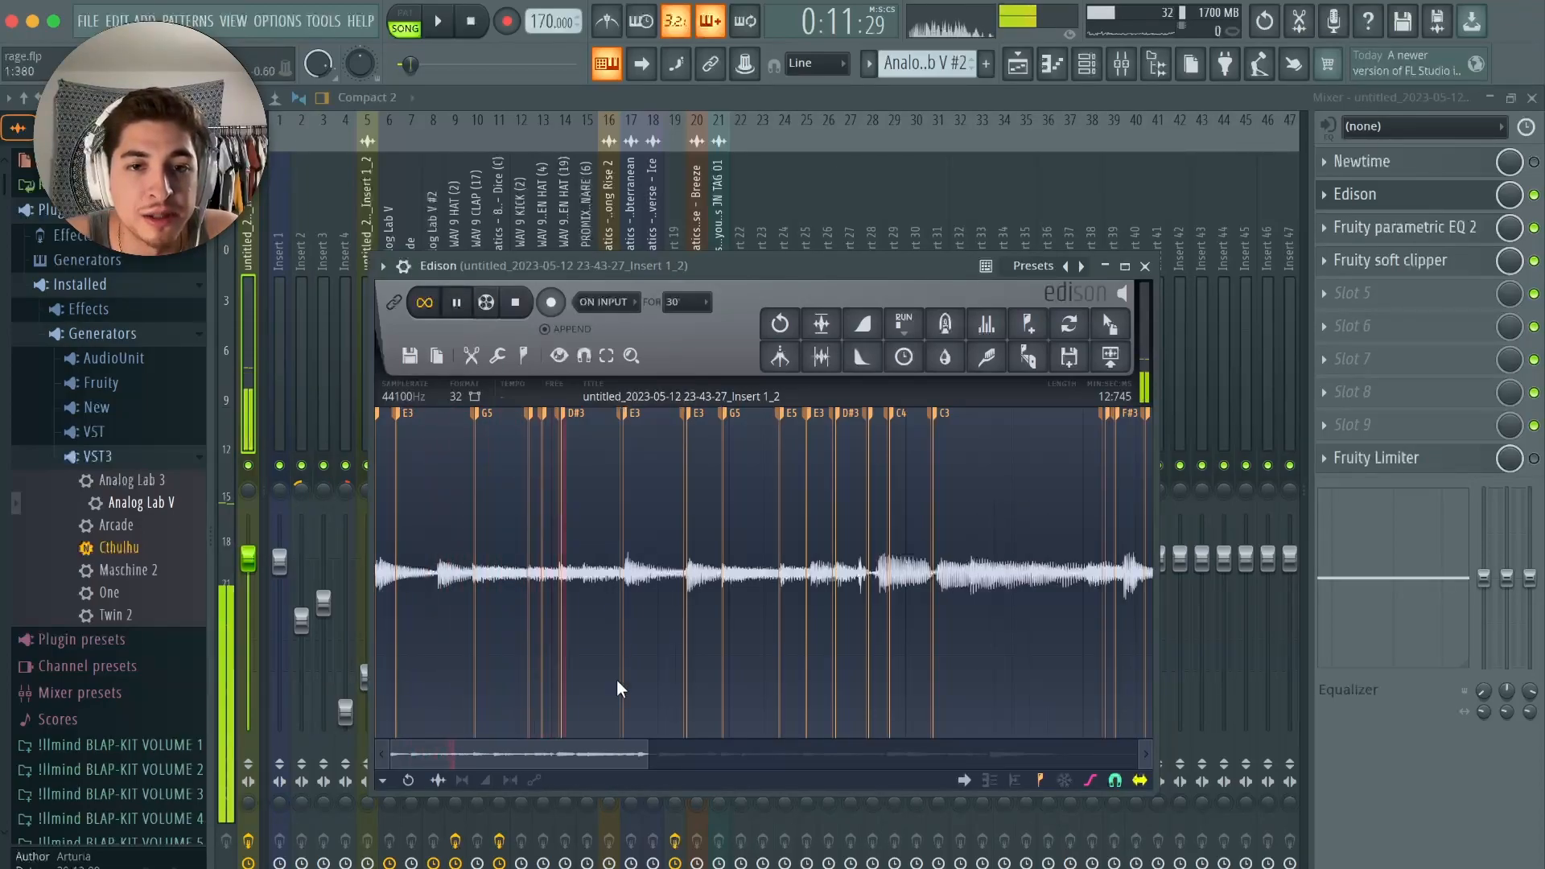
left_click_drag(579, 759, 479, 750)
left_click(457, 305)
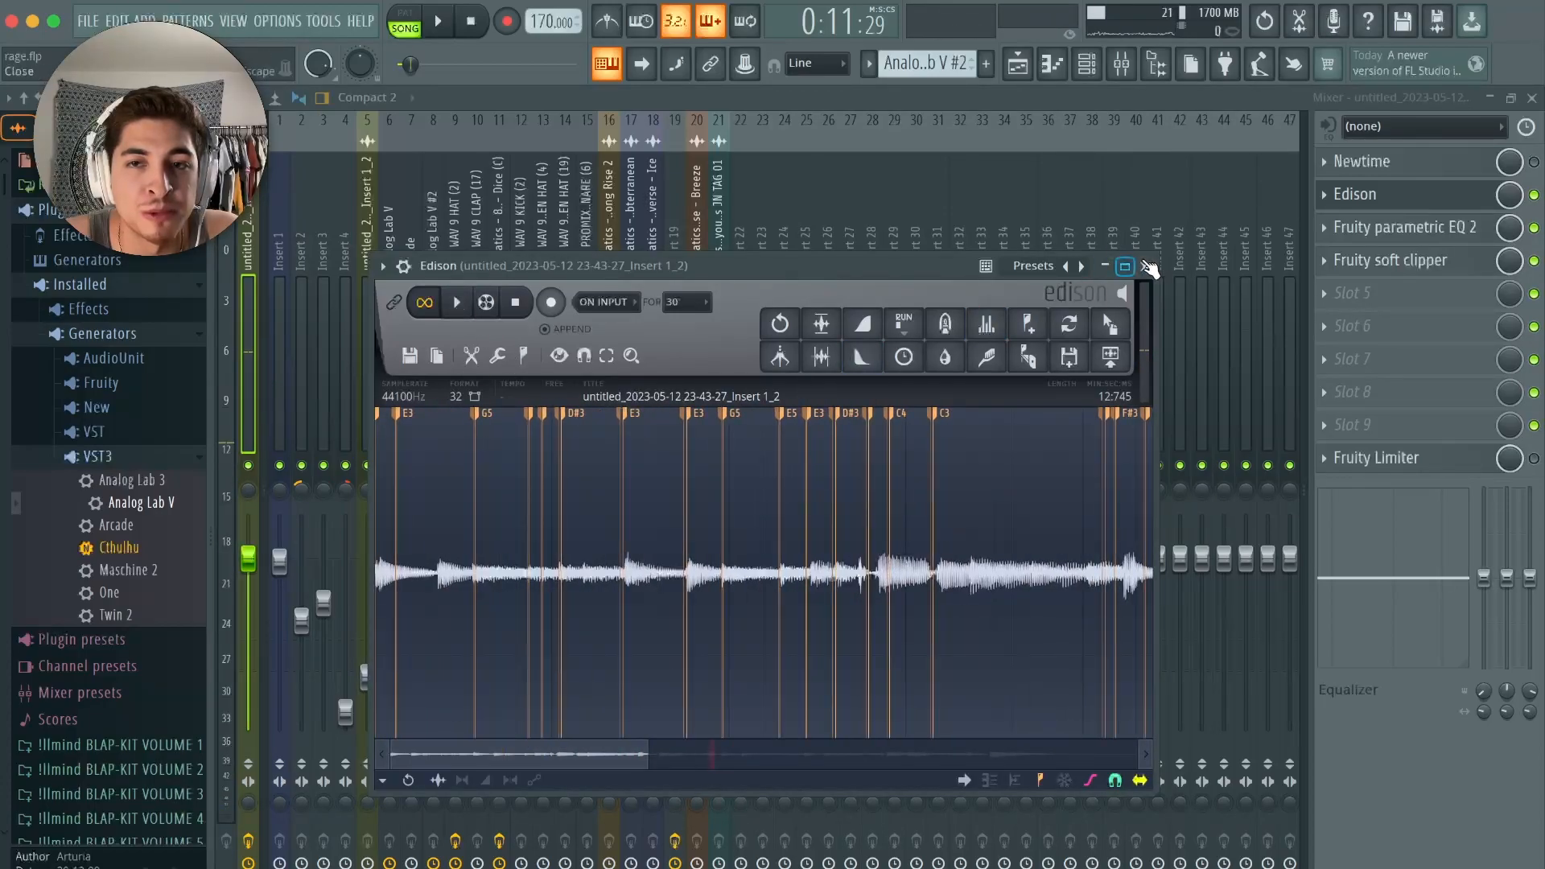
- Close Edison, examine the chord notes of Track 10's Analog Lab V pattern in the piano roll, and return to the playlist
left_click(1144, 266)
left_click(1087, 64)
left_click(1054, 71)
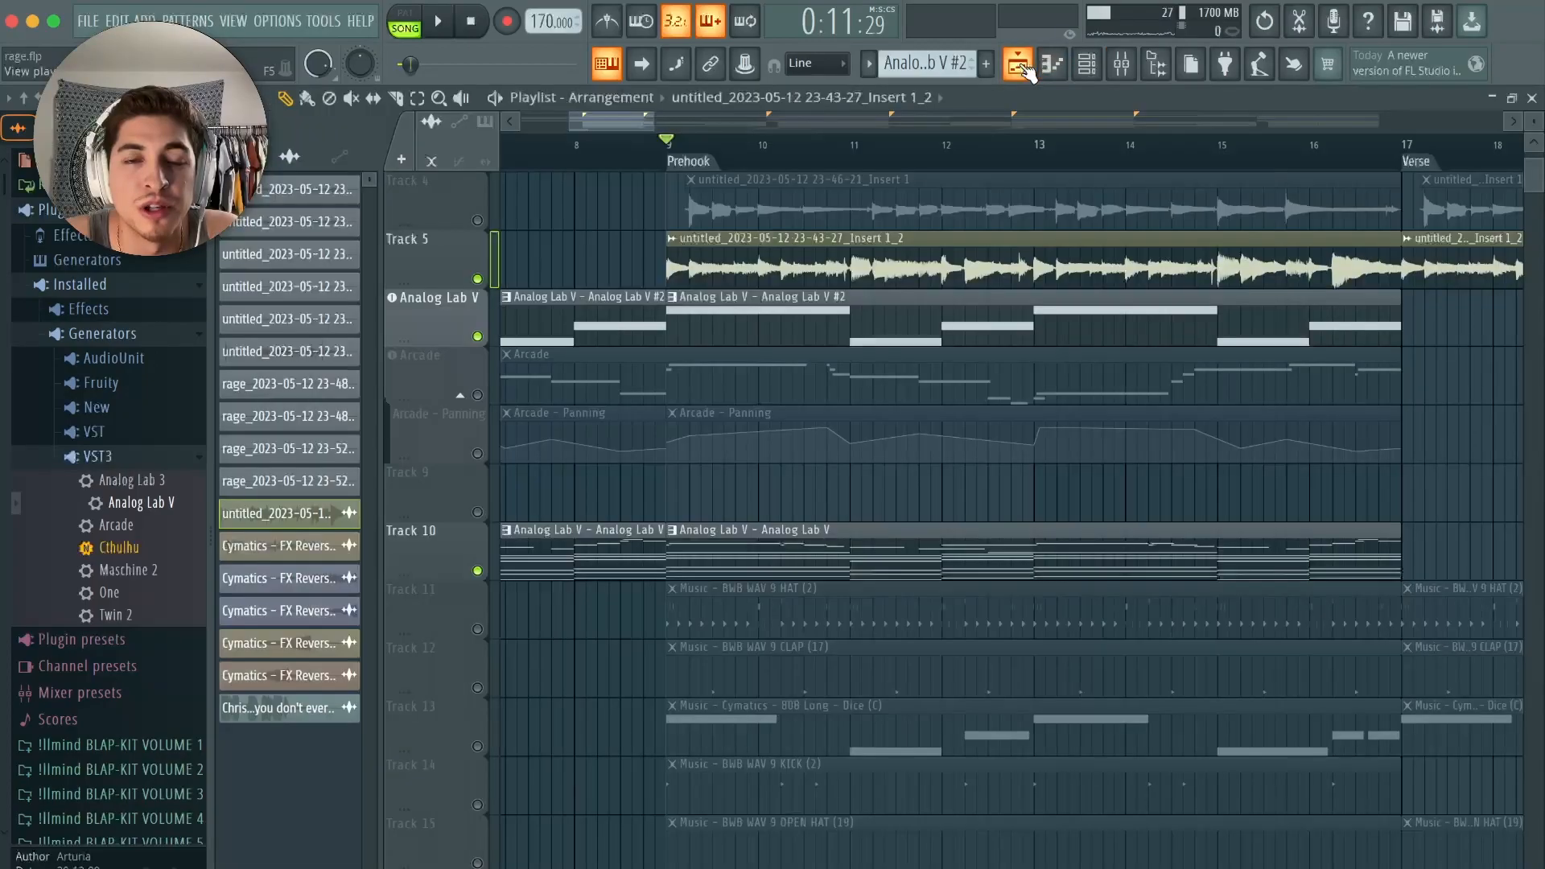
double_click(757, 566)
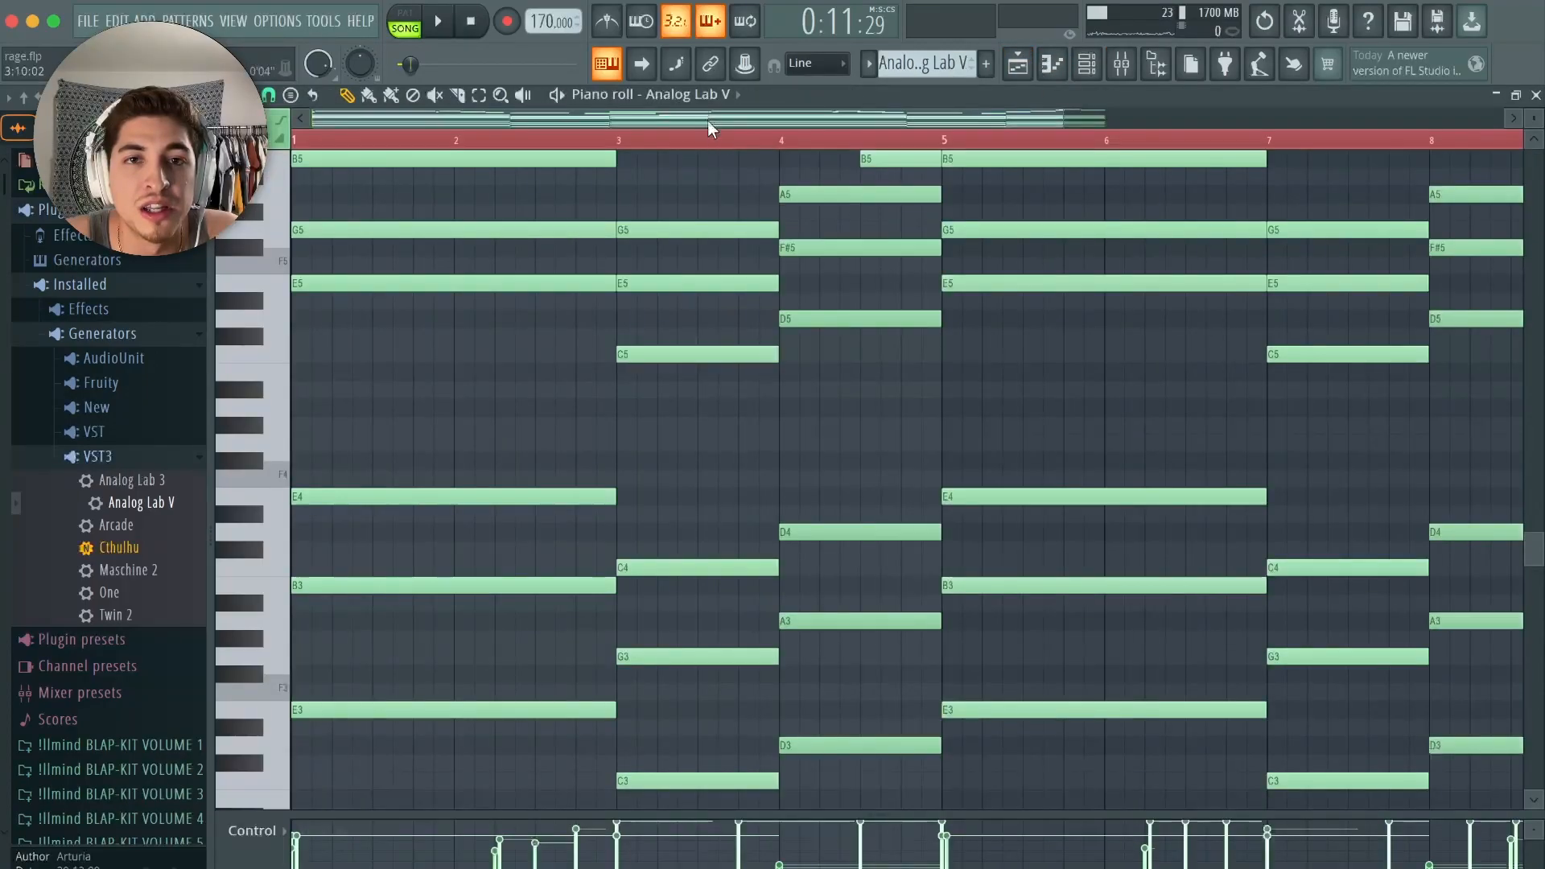
scroll(535, 448, "down", 4)
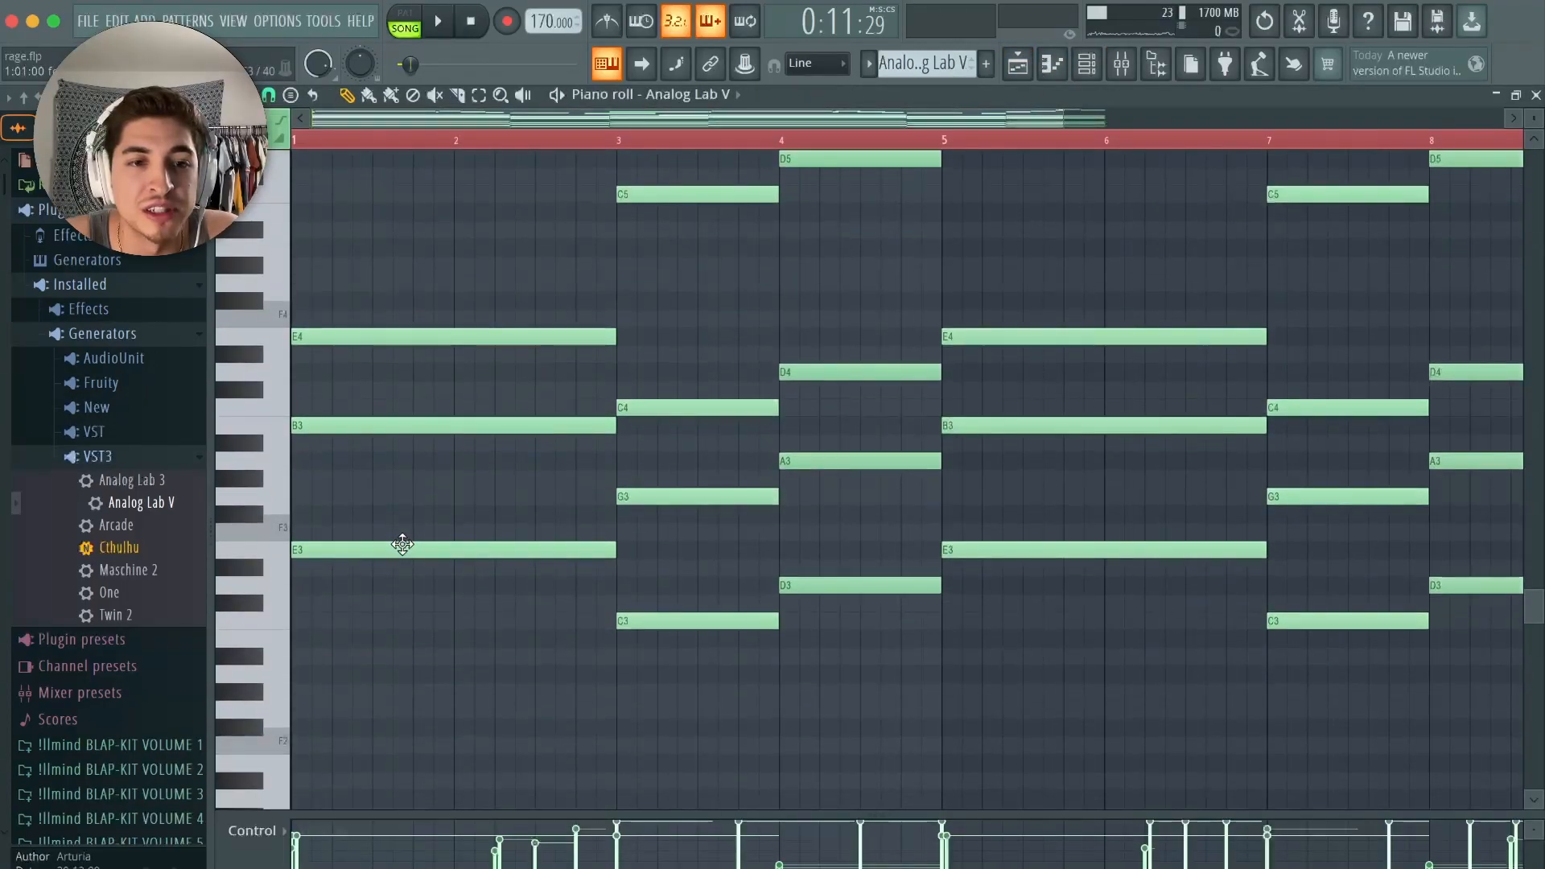
left_click(1017, 64)
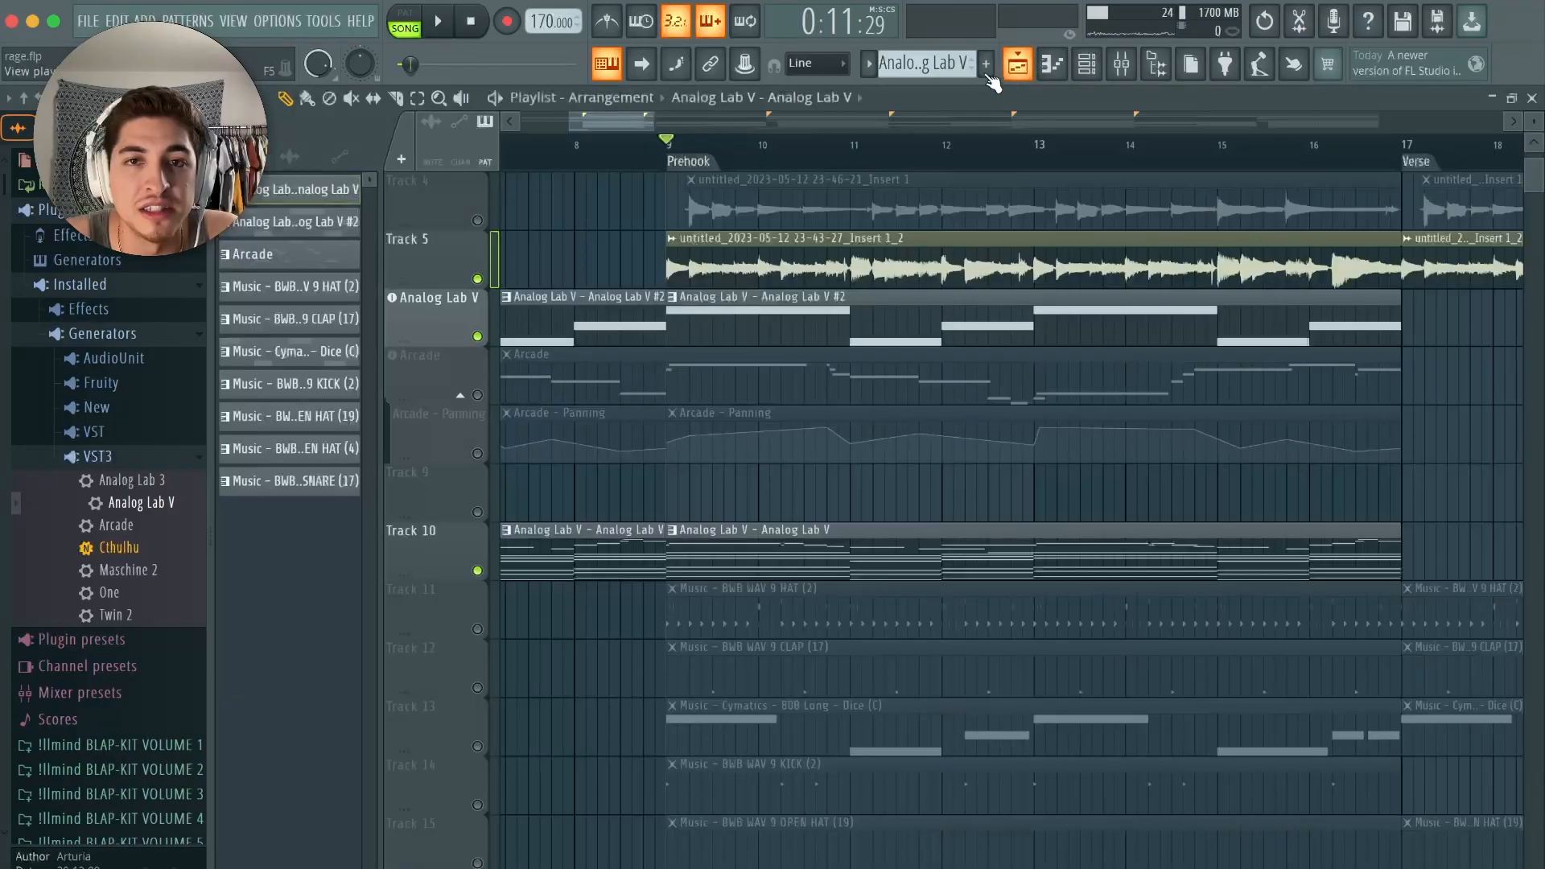
scroll(668, 158, "up", 5)
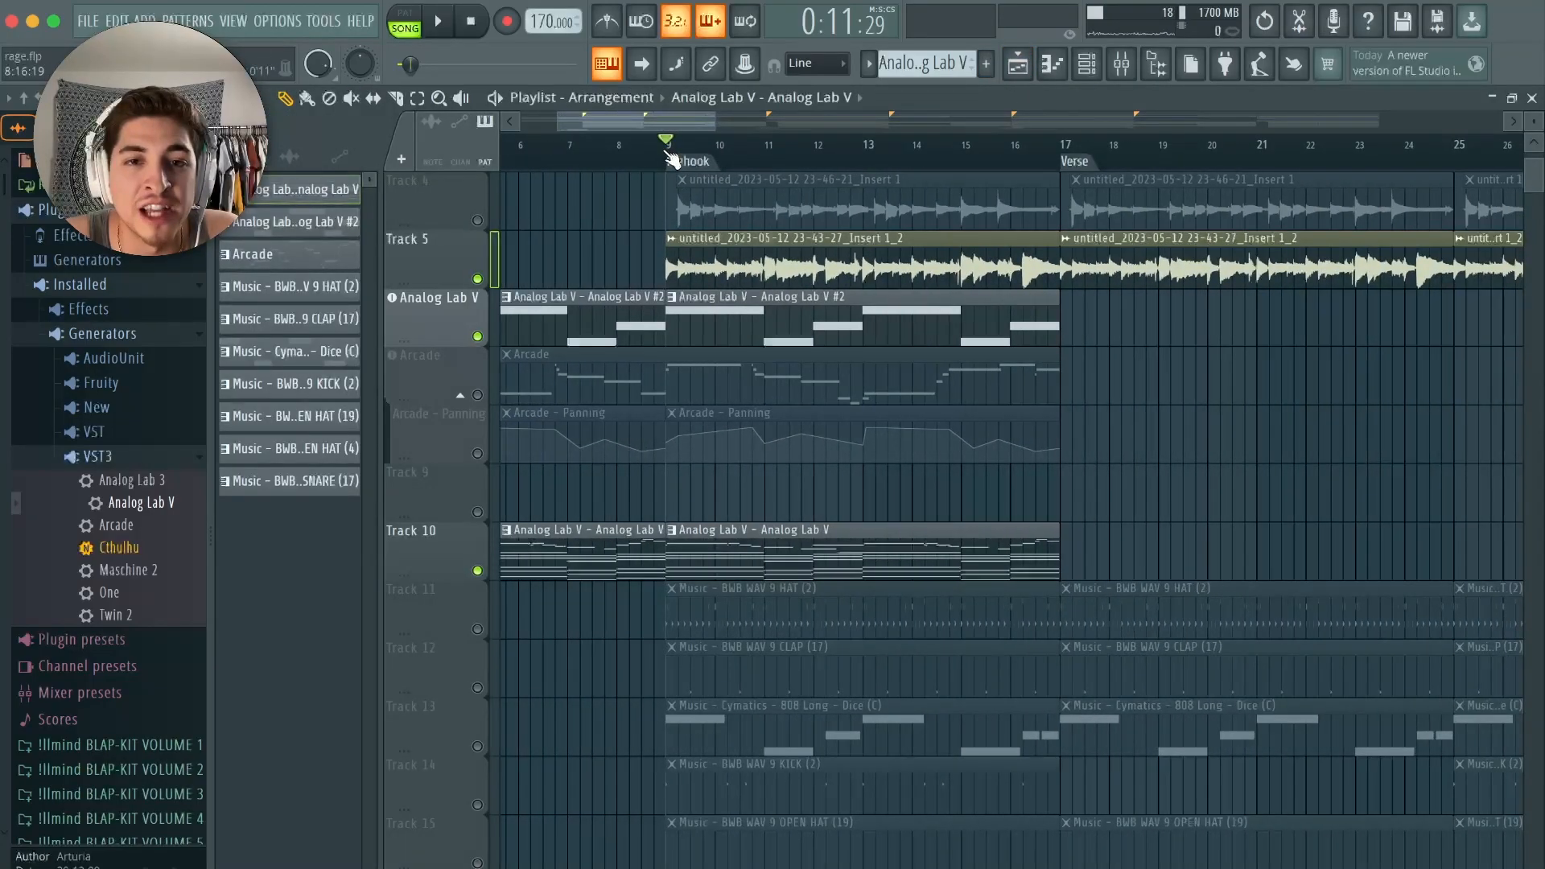
- Take the playlist out of solo so that every track plays again
scroll(668, 158, "down", 6)
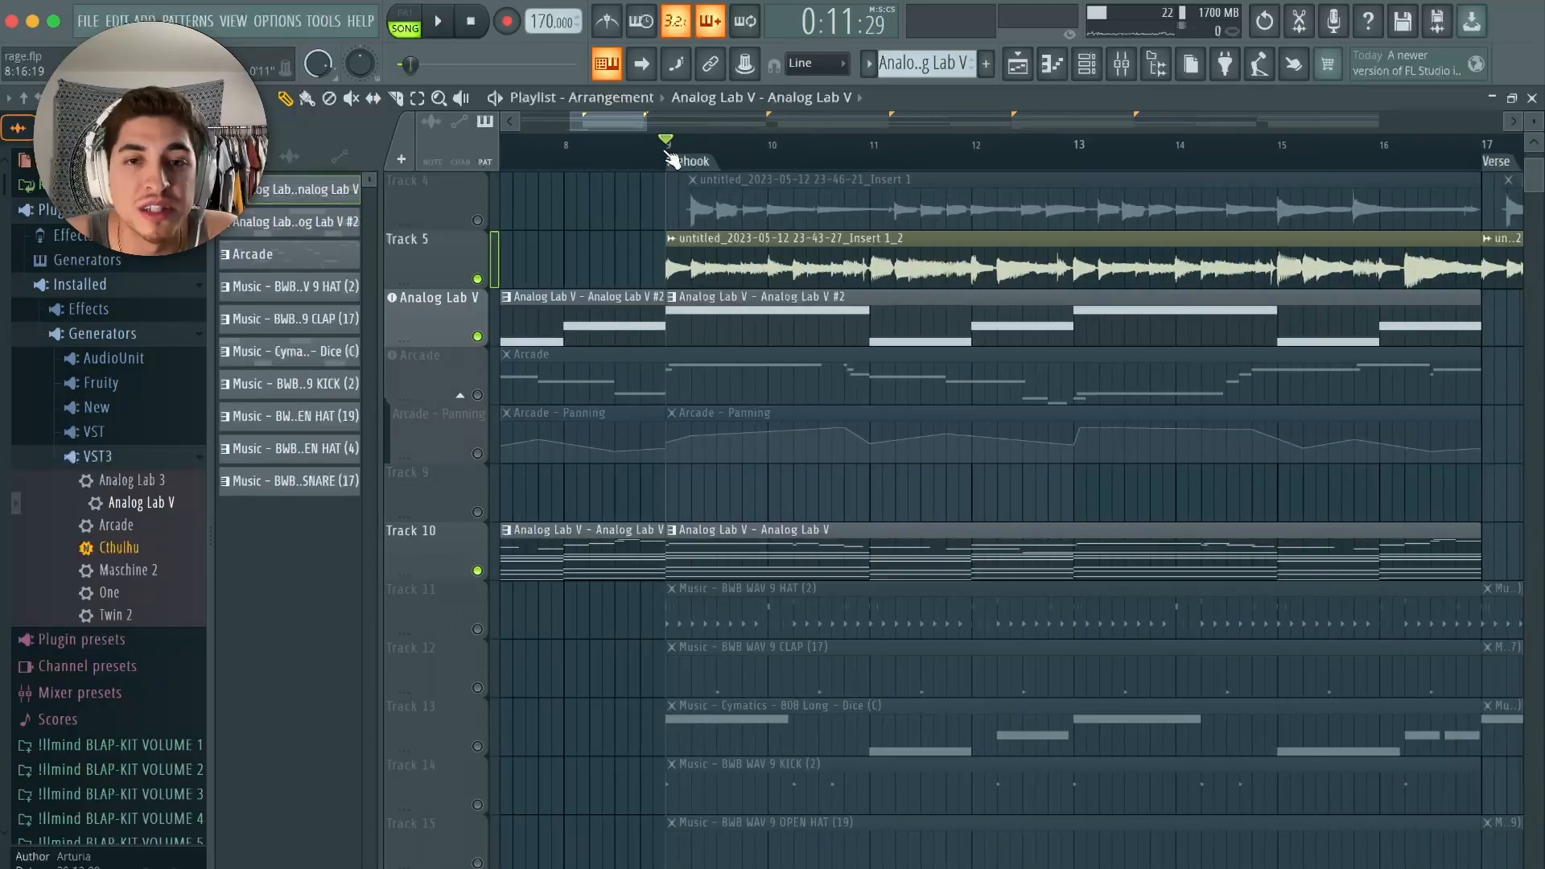
scroll(708, 362, "down", 2)
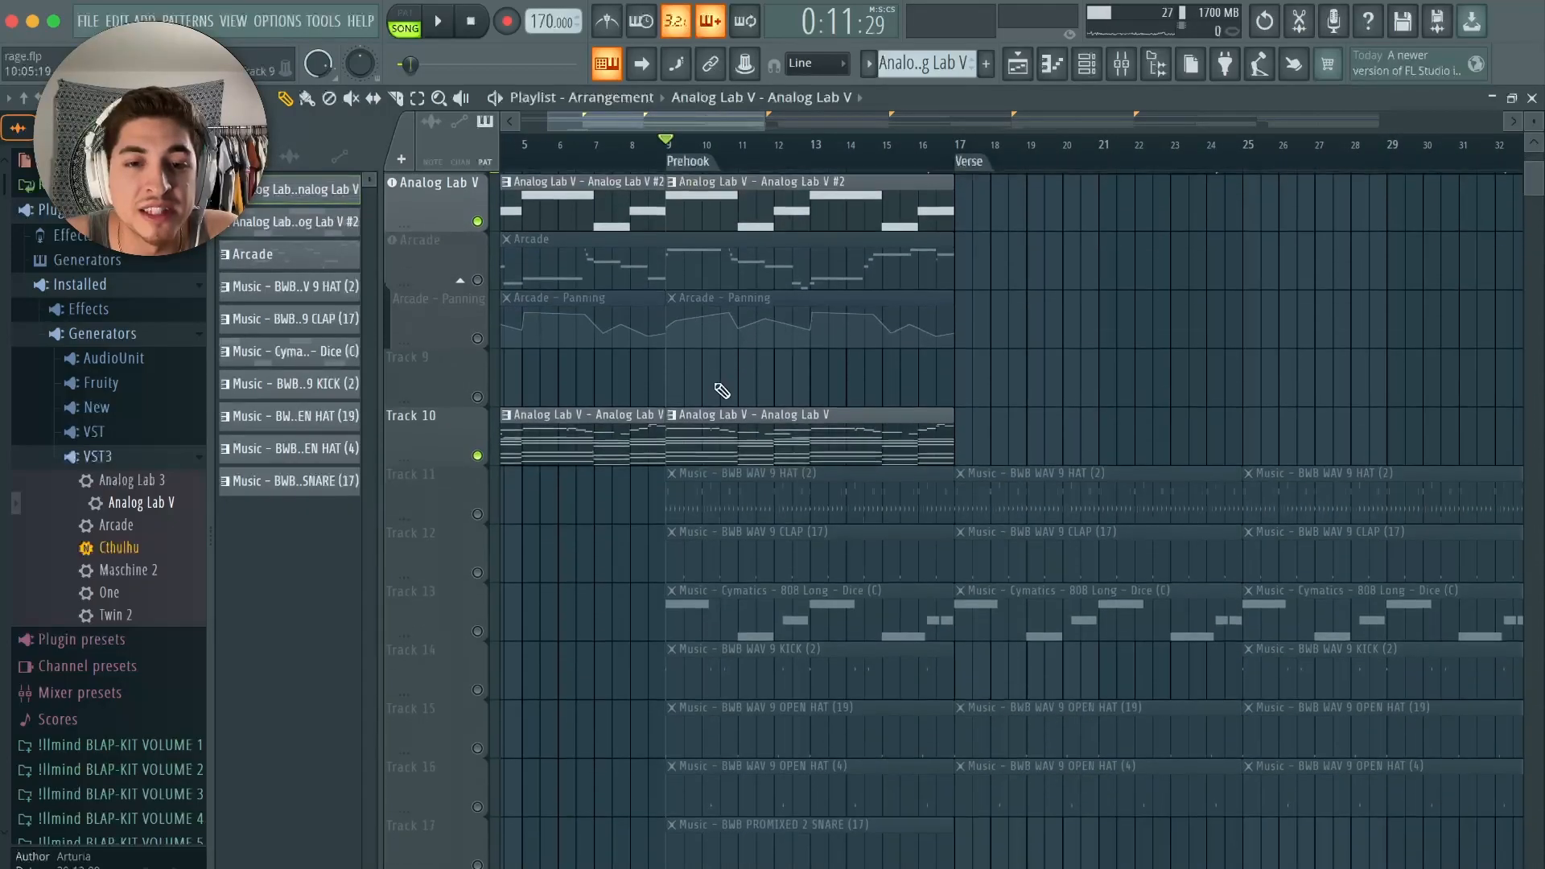
right_click(478, 629)
right_click(479, 629)
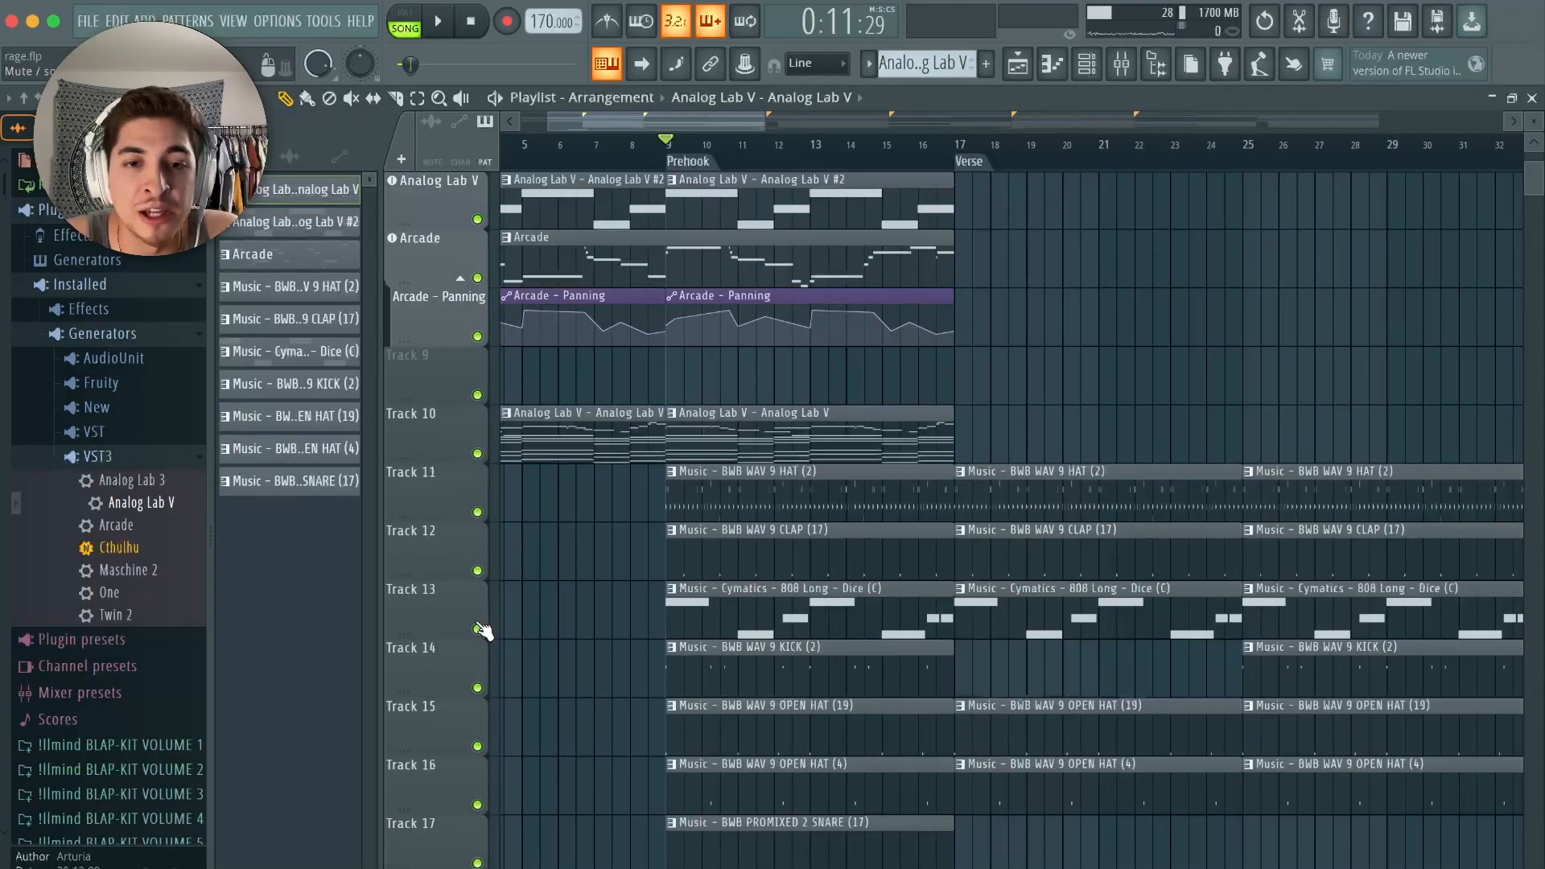
- Examine the notes of Track 13's Cymatics 808 Long pattern in the piano roll, then return to the playlist
double_click(735, 624)
scroll(411, 272, "left", 2)
scroll(411, 272, "up", 4)
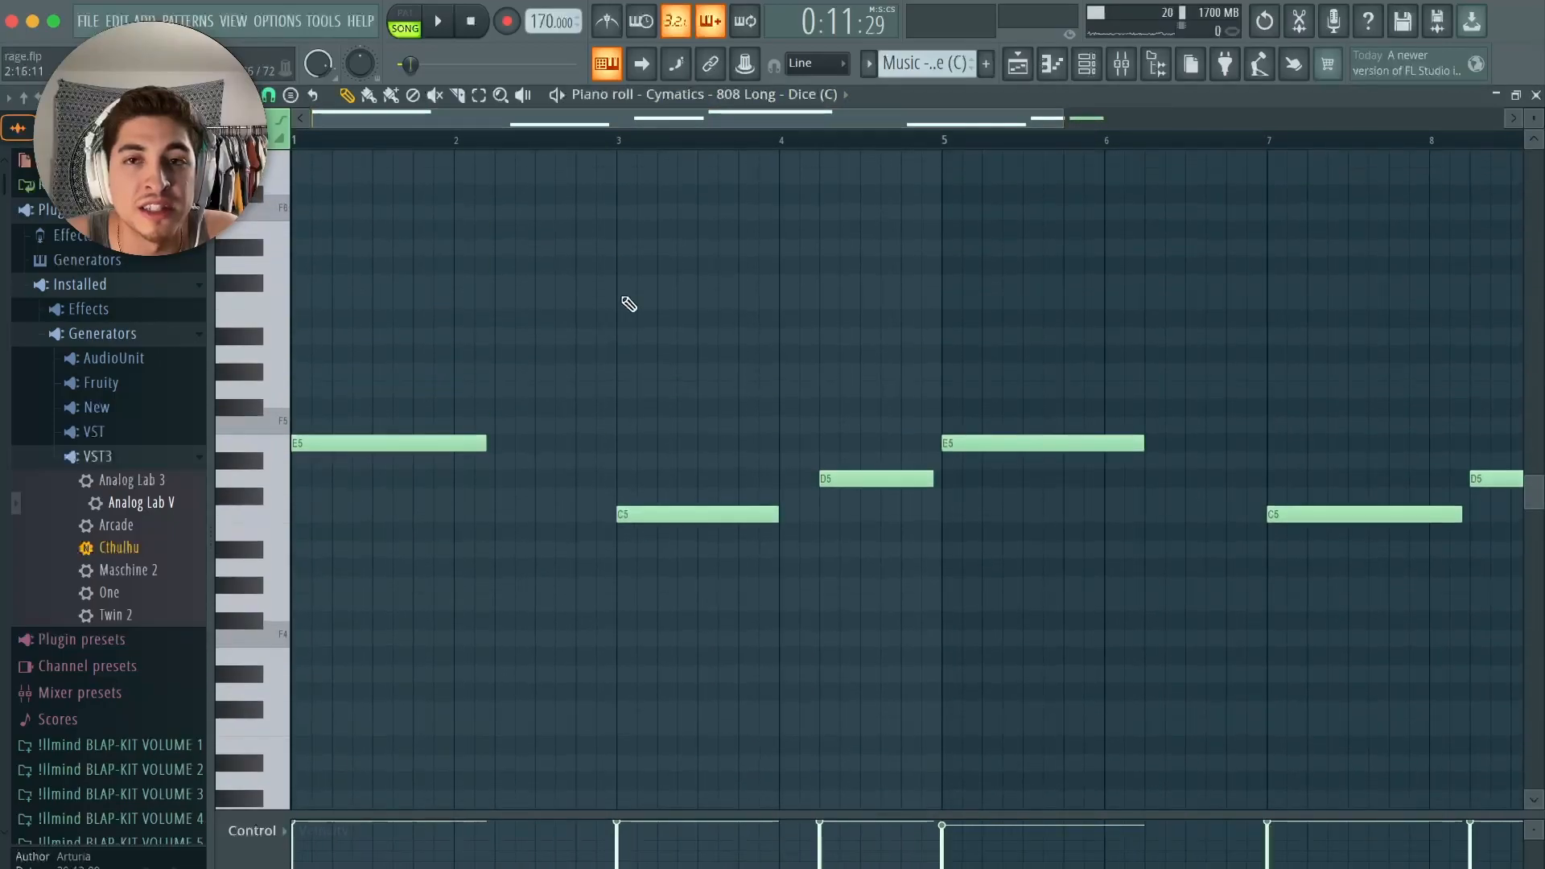
left_click(1019, 65)
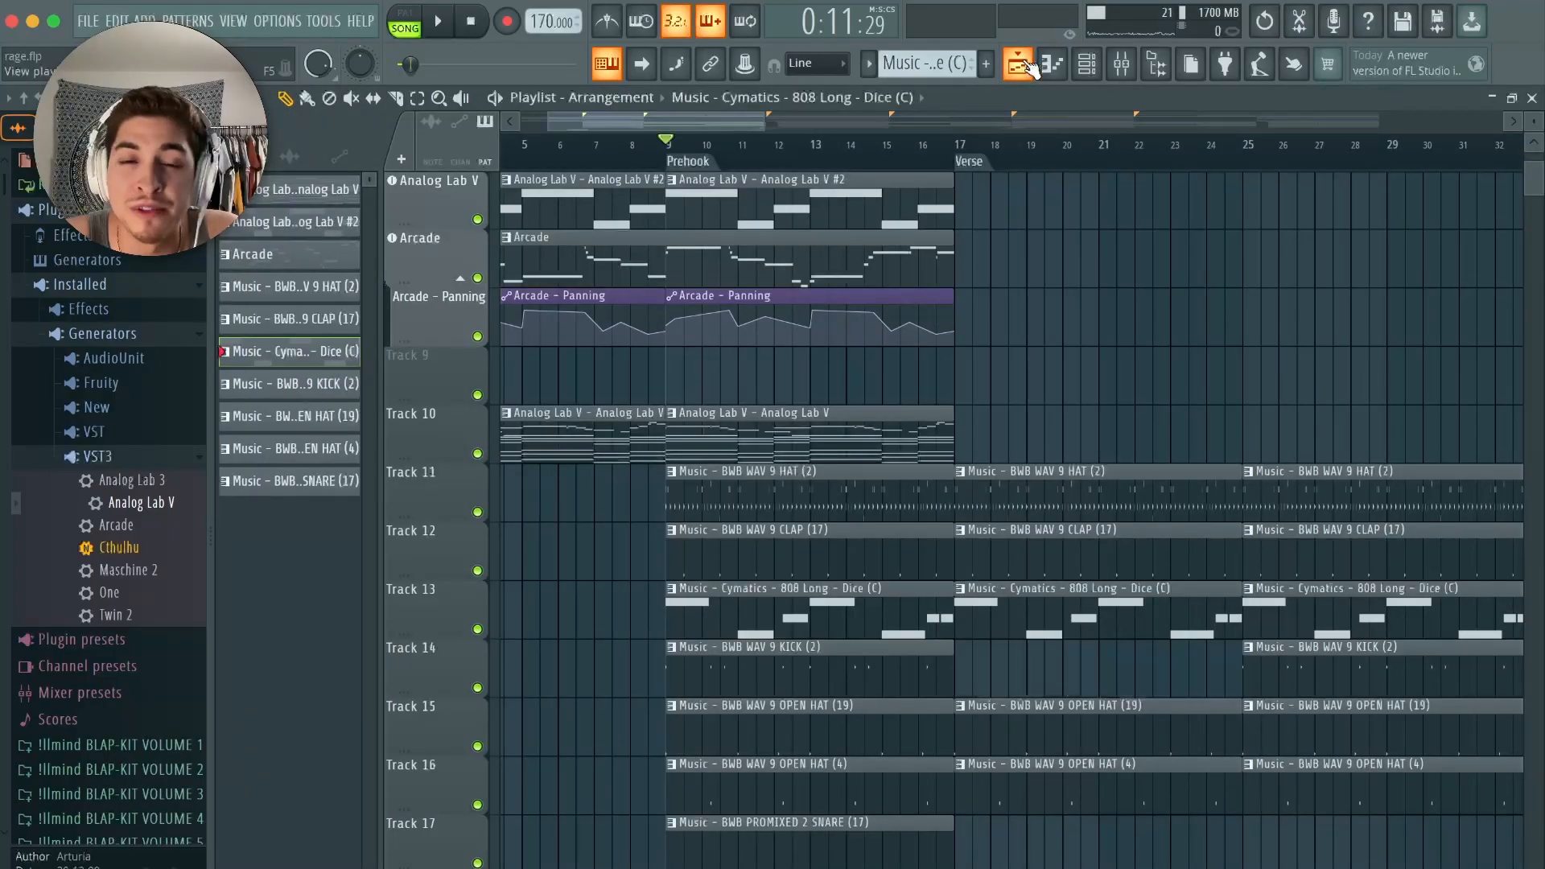
scroll(682, 184, "up", 2)
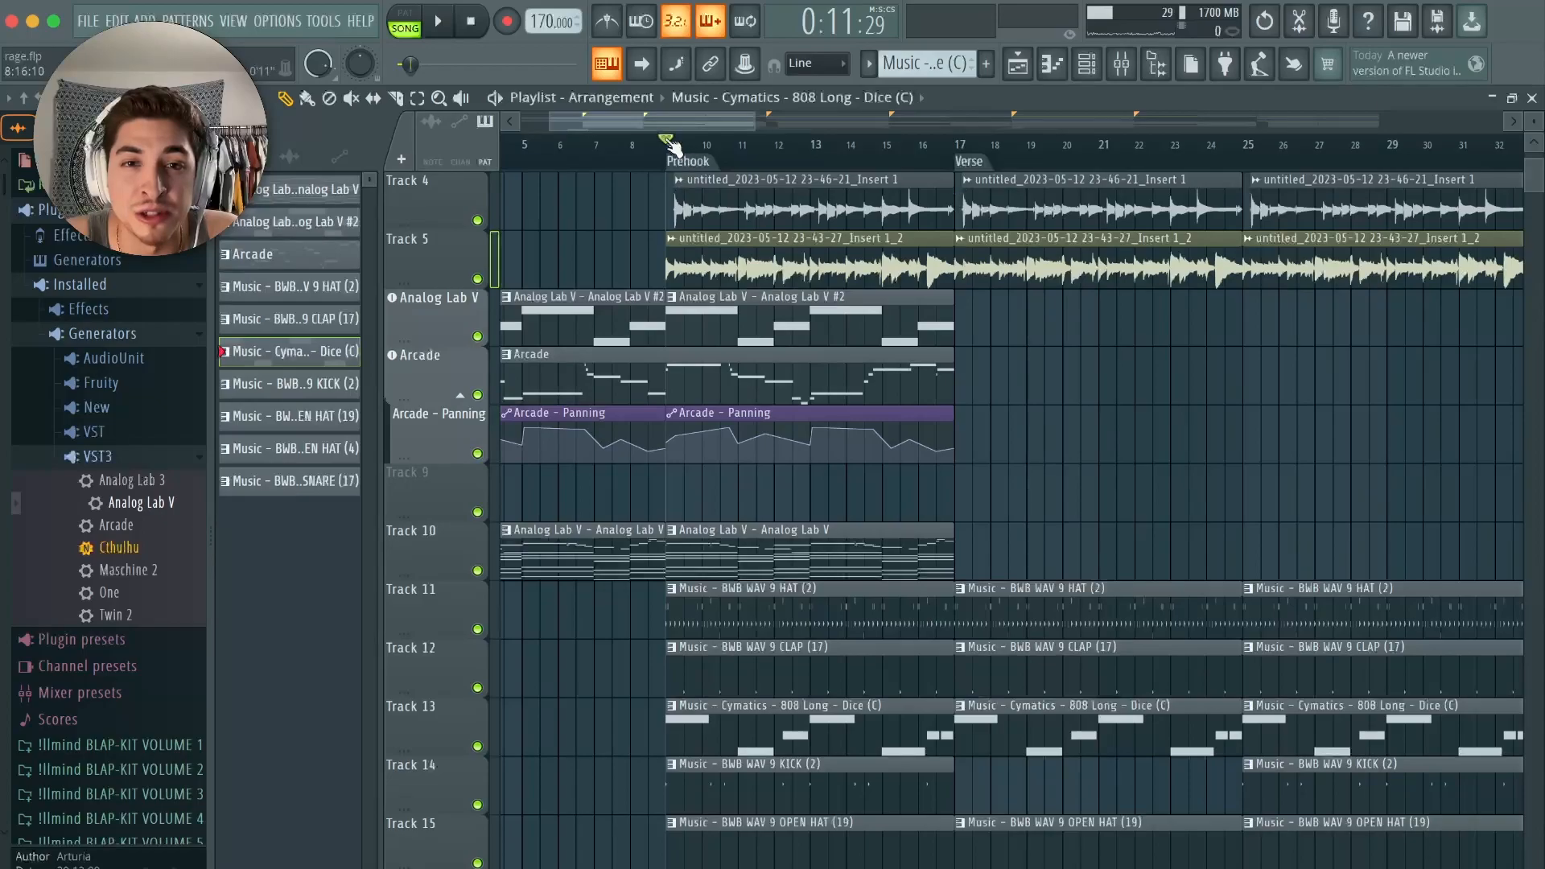
scroll(670, 145, "up", 2)
scroll(670, 145, "down", 3)
scroll(671, 145, "down", 2)
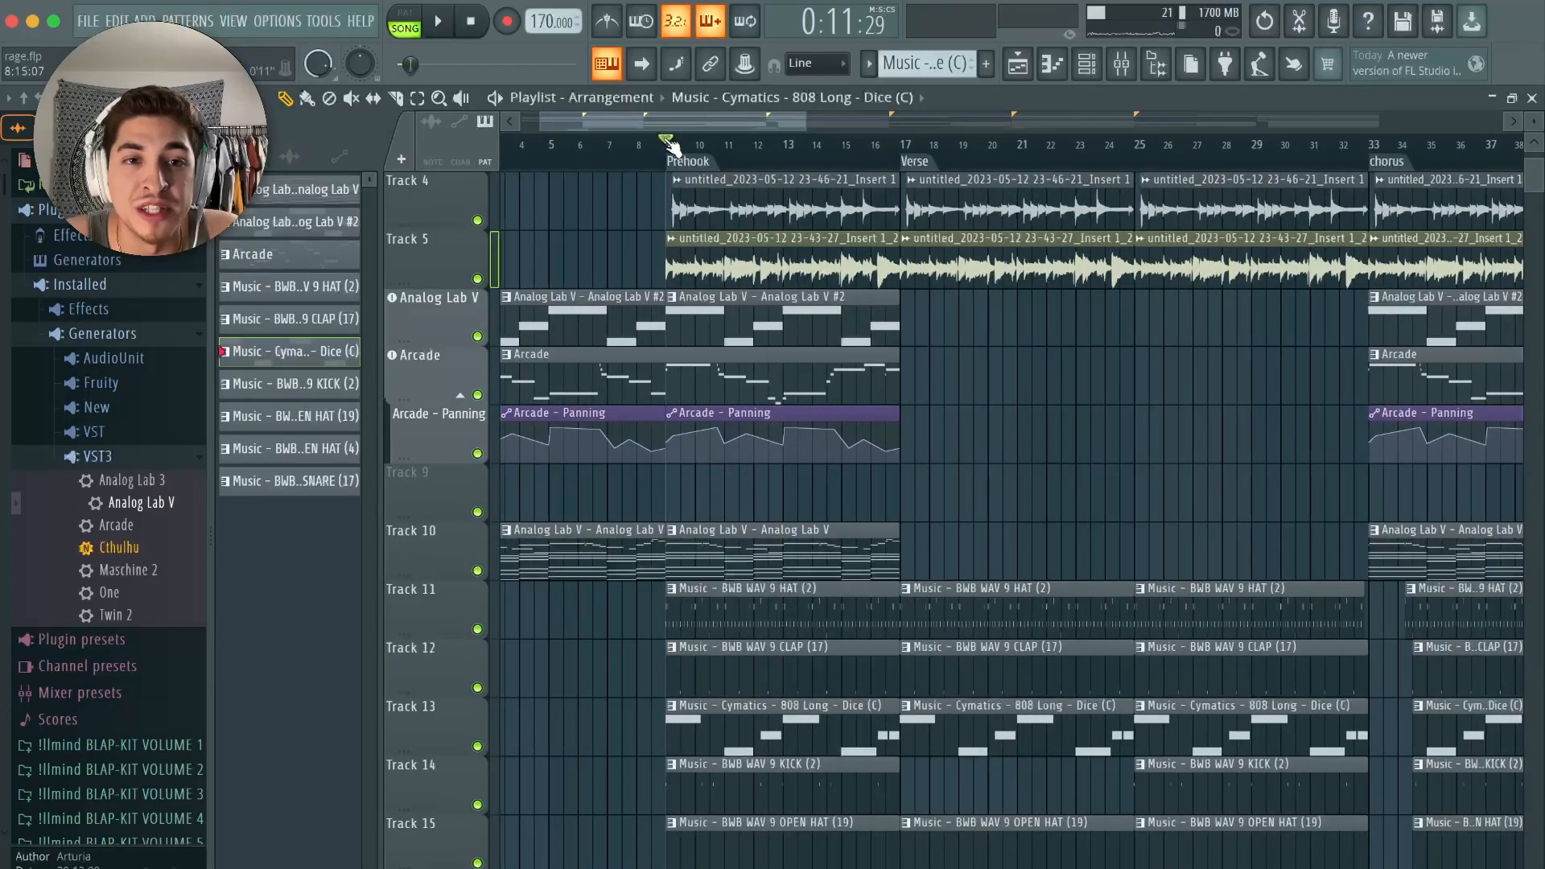
- Open the Analog Lab V instrument of the Analog Lab V track to view its interface, then close it
left_click(441, 310)
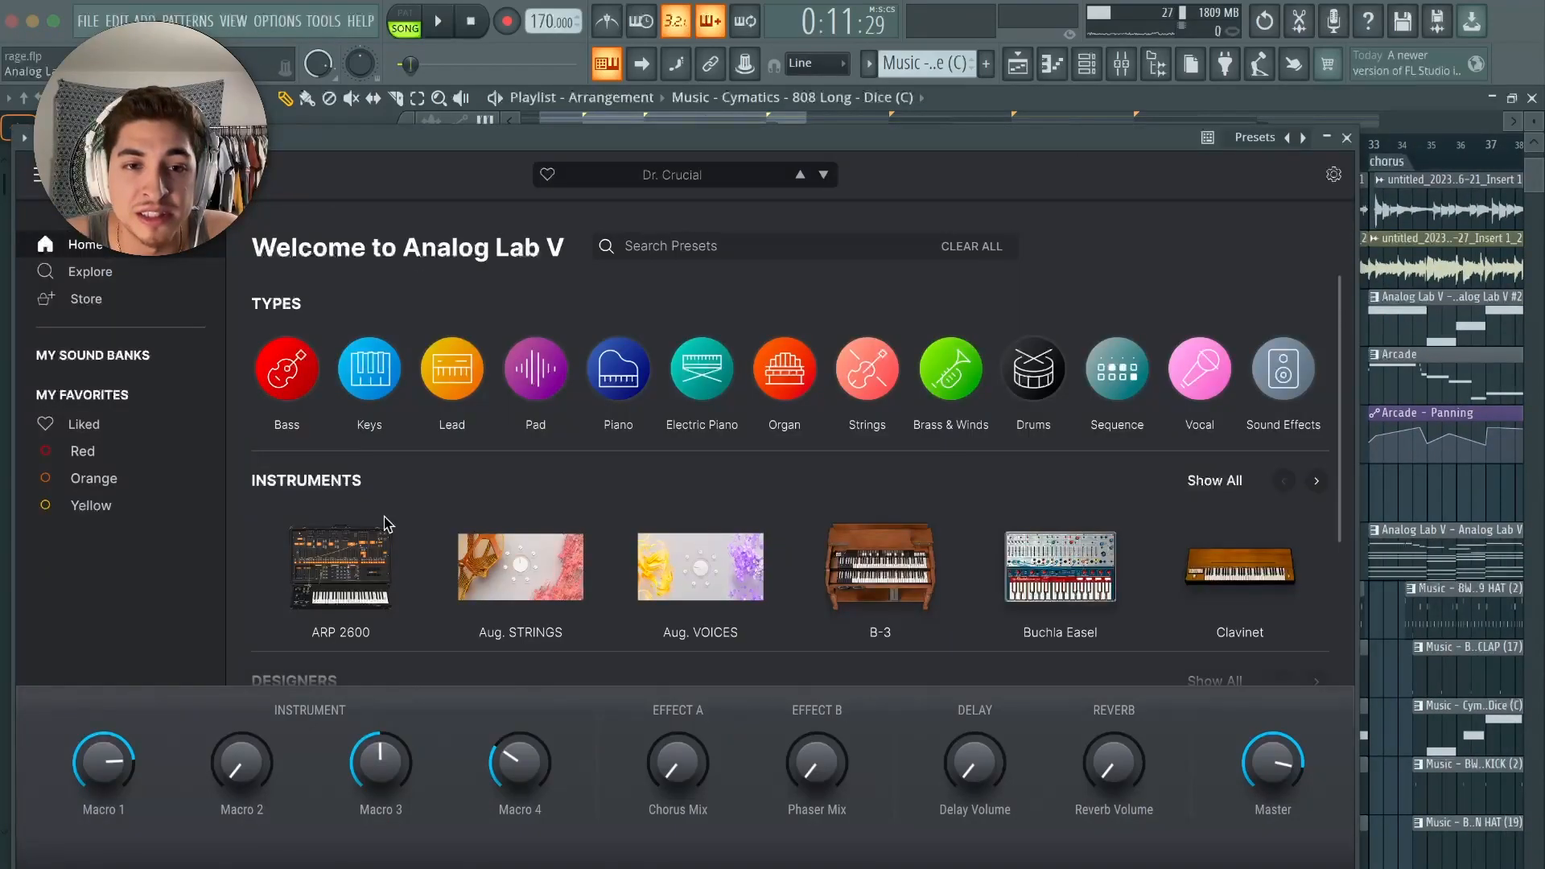
left_click_drag(445, 184, 451, 141)
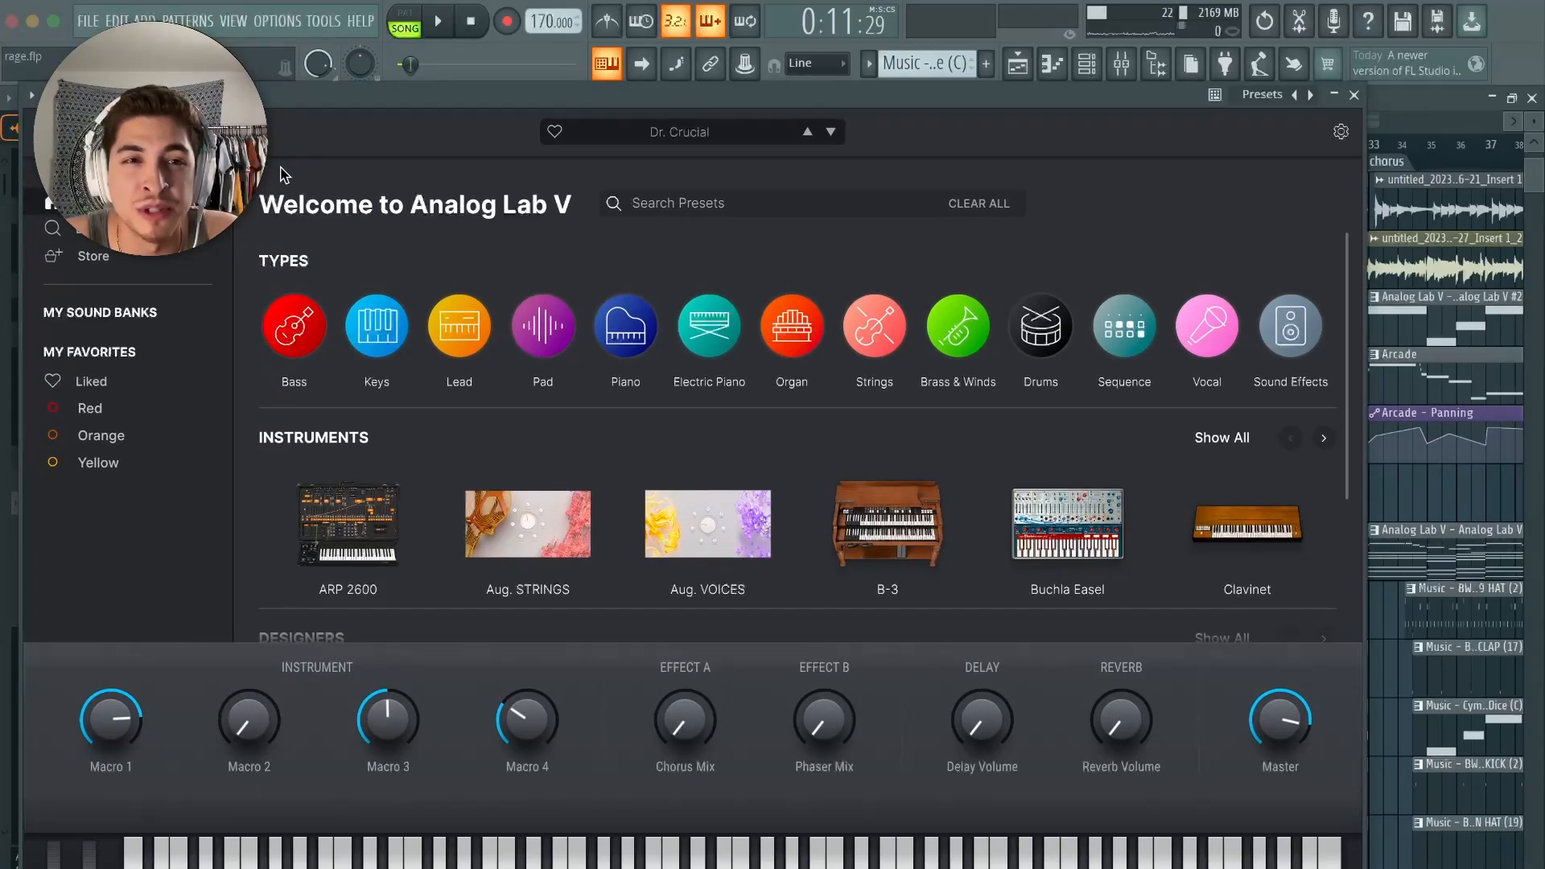
left_click_drag(338, 99, 319, 136)
left_click(1335, 132)
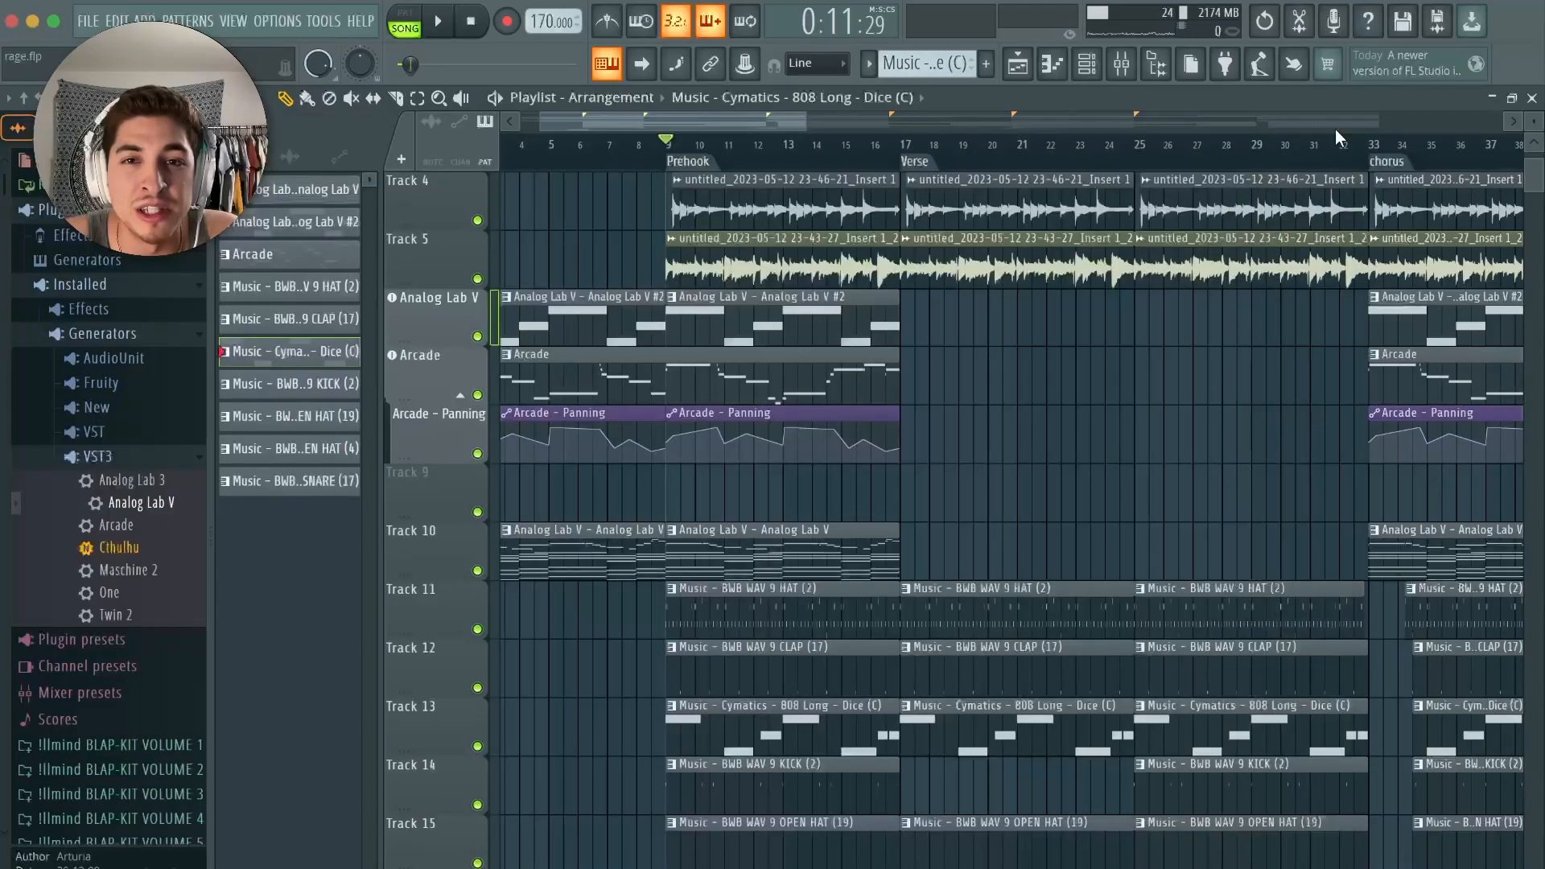
- Open Track 13's Cymatics 808 pattern in the piano roll and show the channel rack with all its channels in view
scroll(616, 153, "up", 4)
scroll(616, 153, "down", 5)
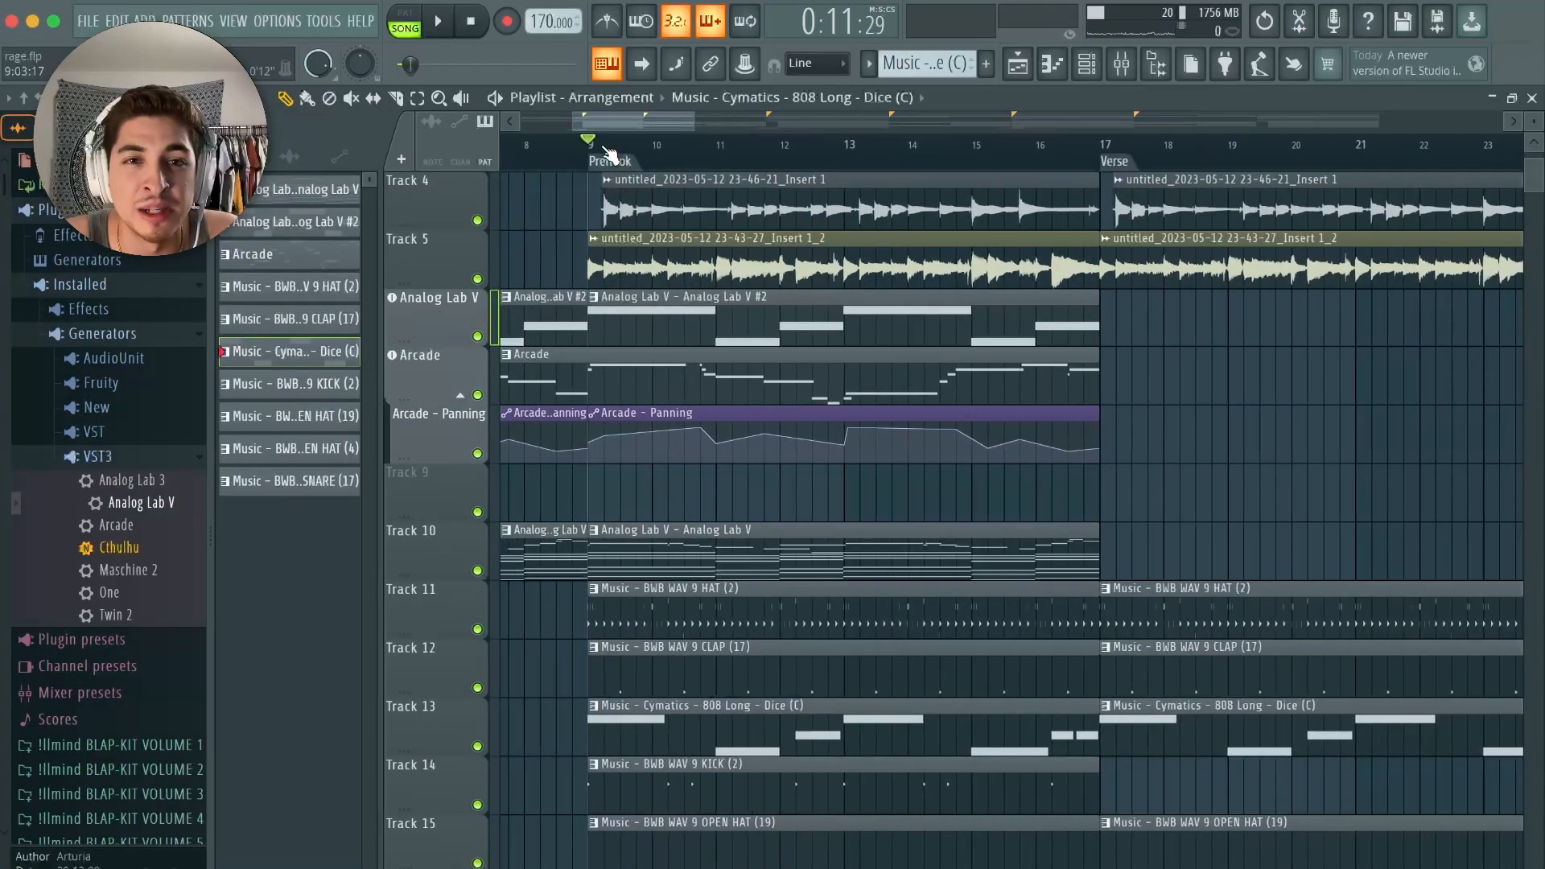
scroll(600, 239, "down", 2)
scroll(600, 240, "down", 1)
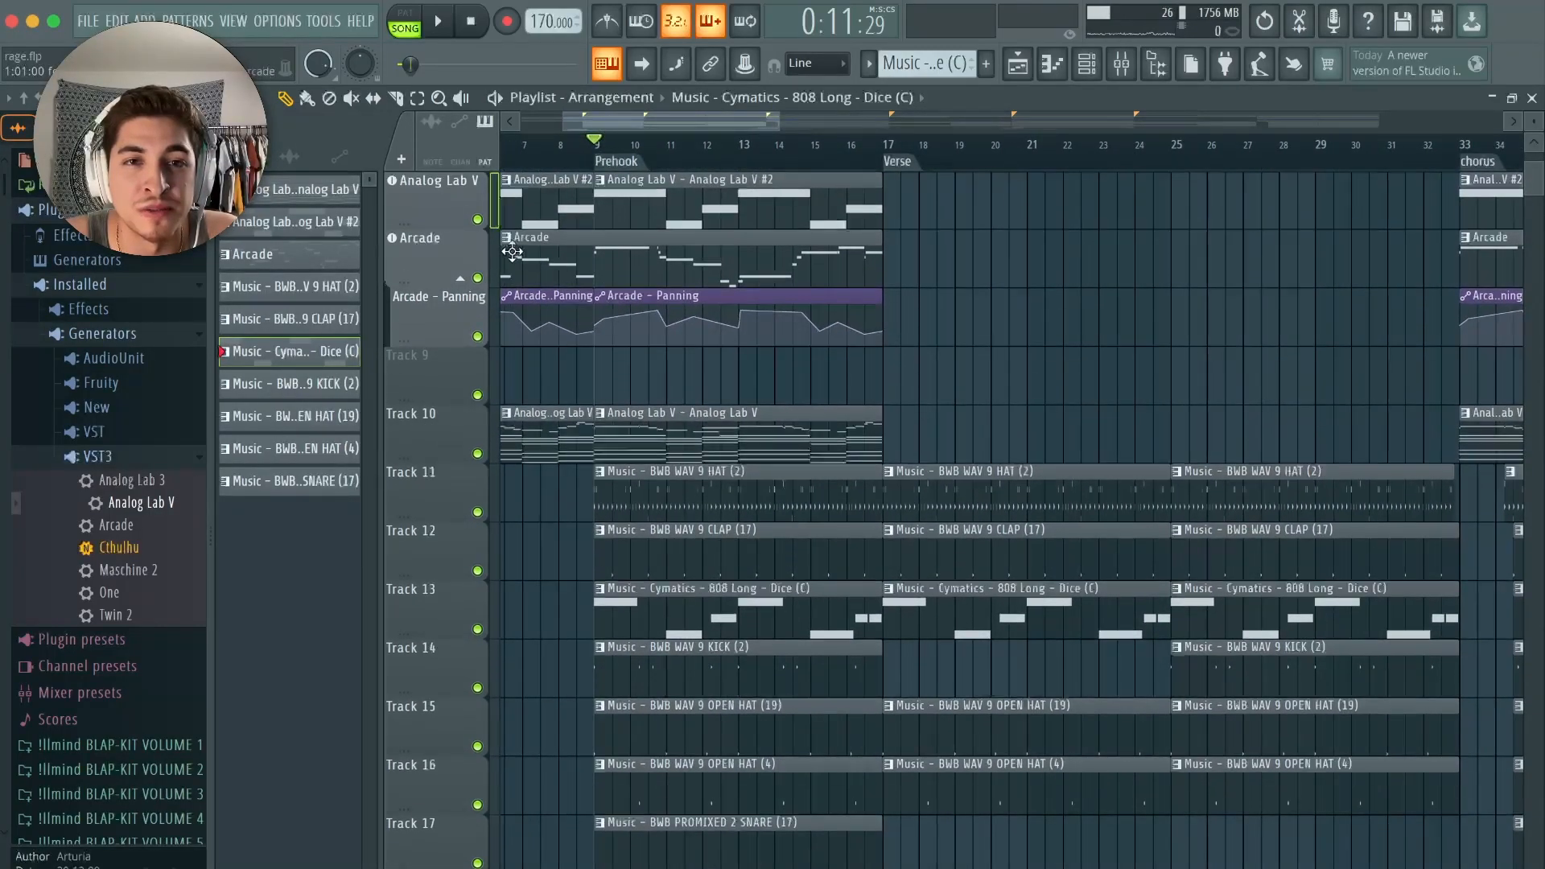
left_click(478, 219)
double_click(651, 605)
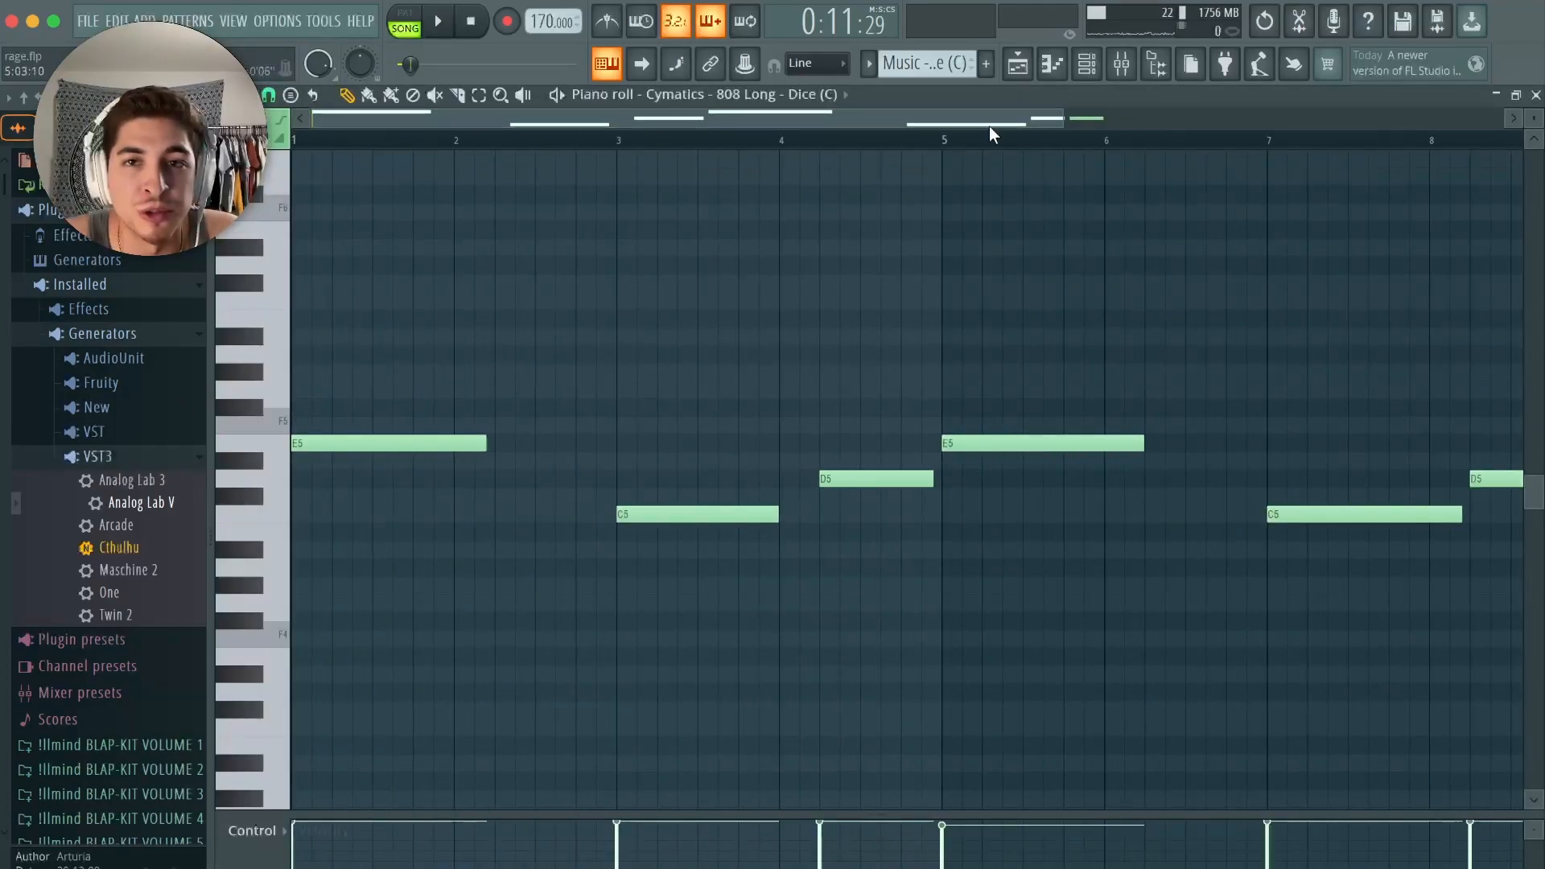
left_click(1086, 65)
left_click_drag(630, 362, 688, 324)
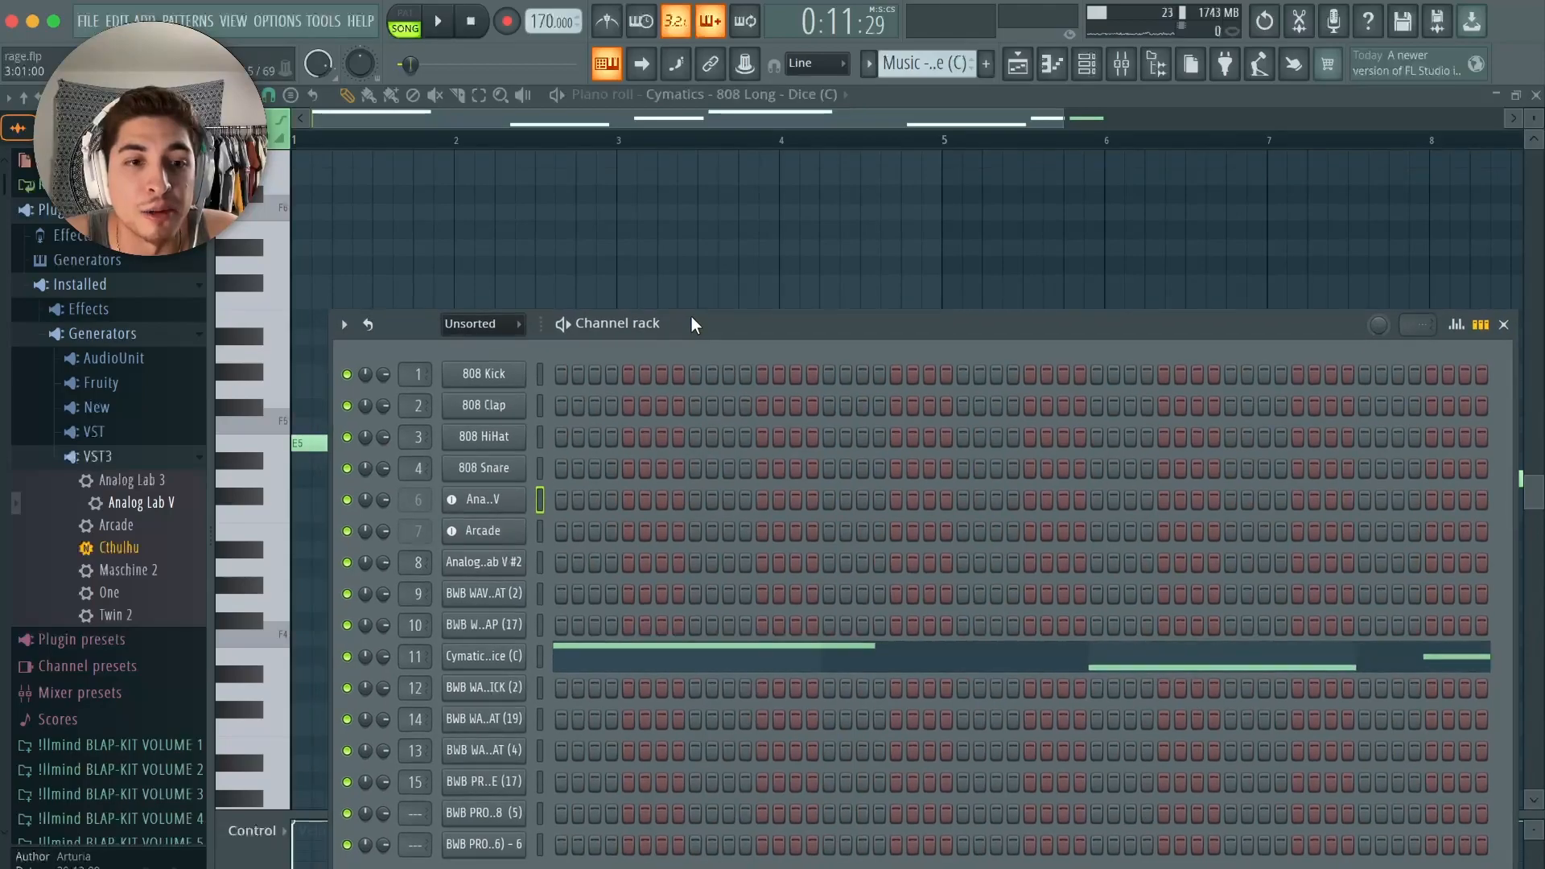
- Add the BWB PRO 808 (5) sample from the BWB-PRO 808-Mix1.3 folder as a new channel and open its sampler settings
scroll(120, 515, "down", 7)
scroll(117, 539, "down", 4)
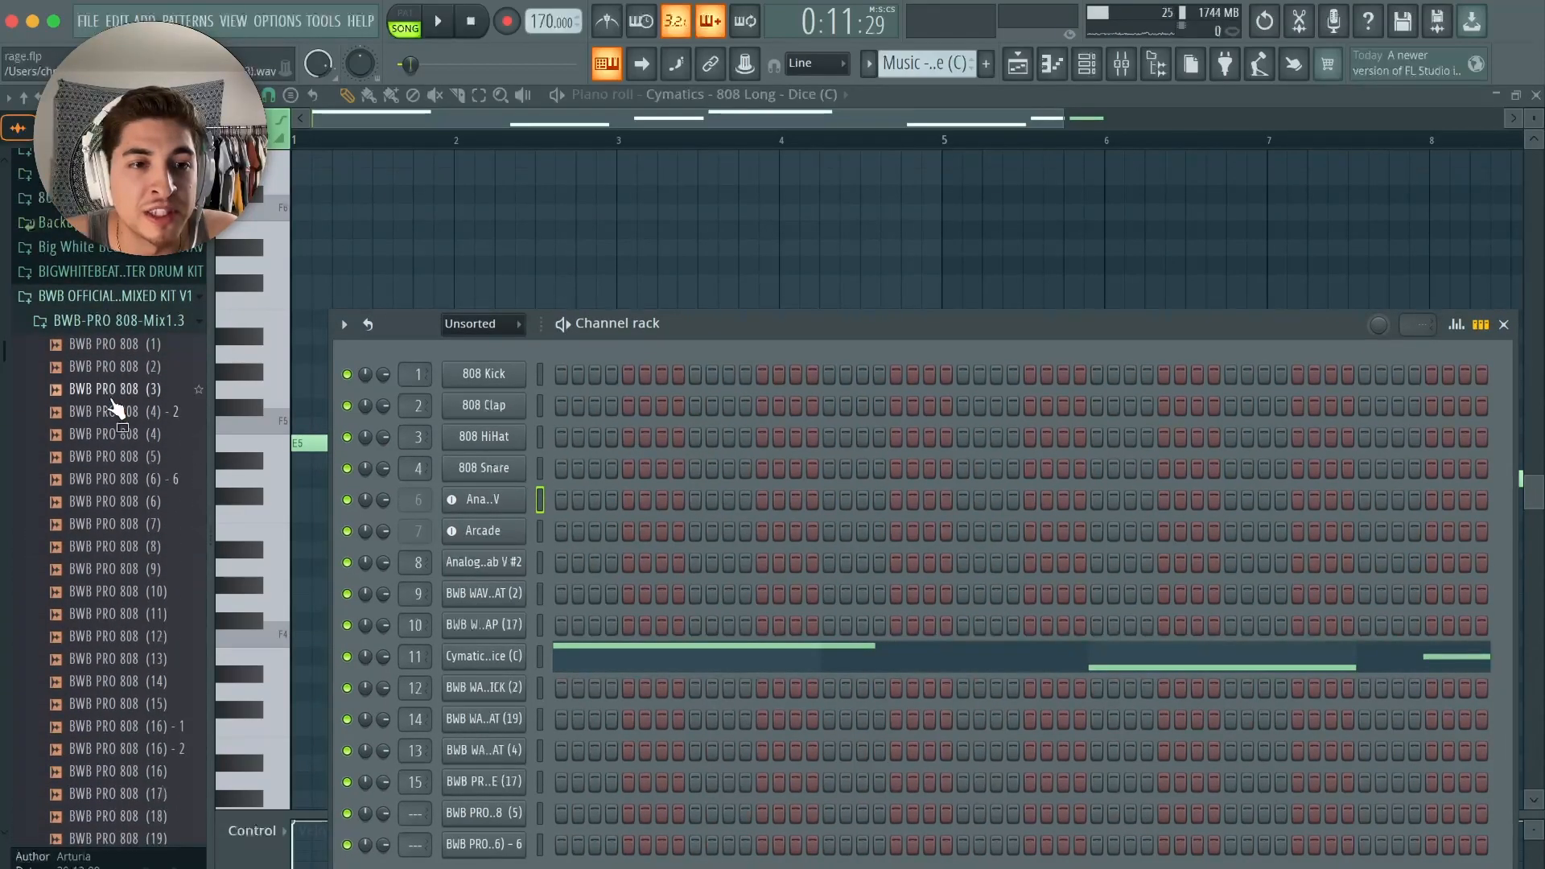
left_click_drag(105, 457, 651, 866)
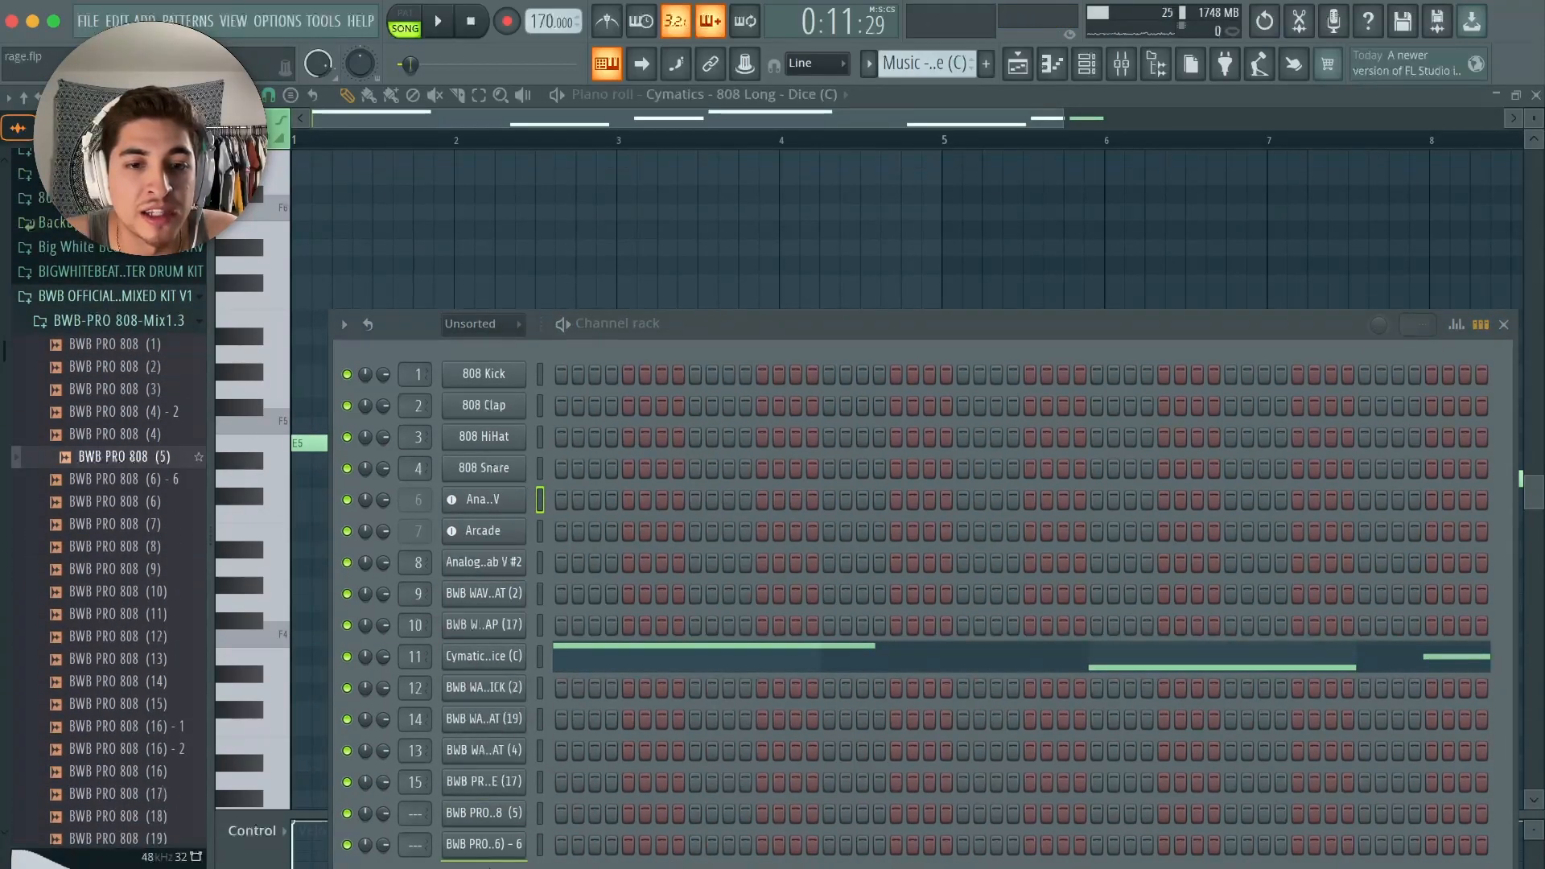
left_click(483, 866)
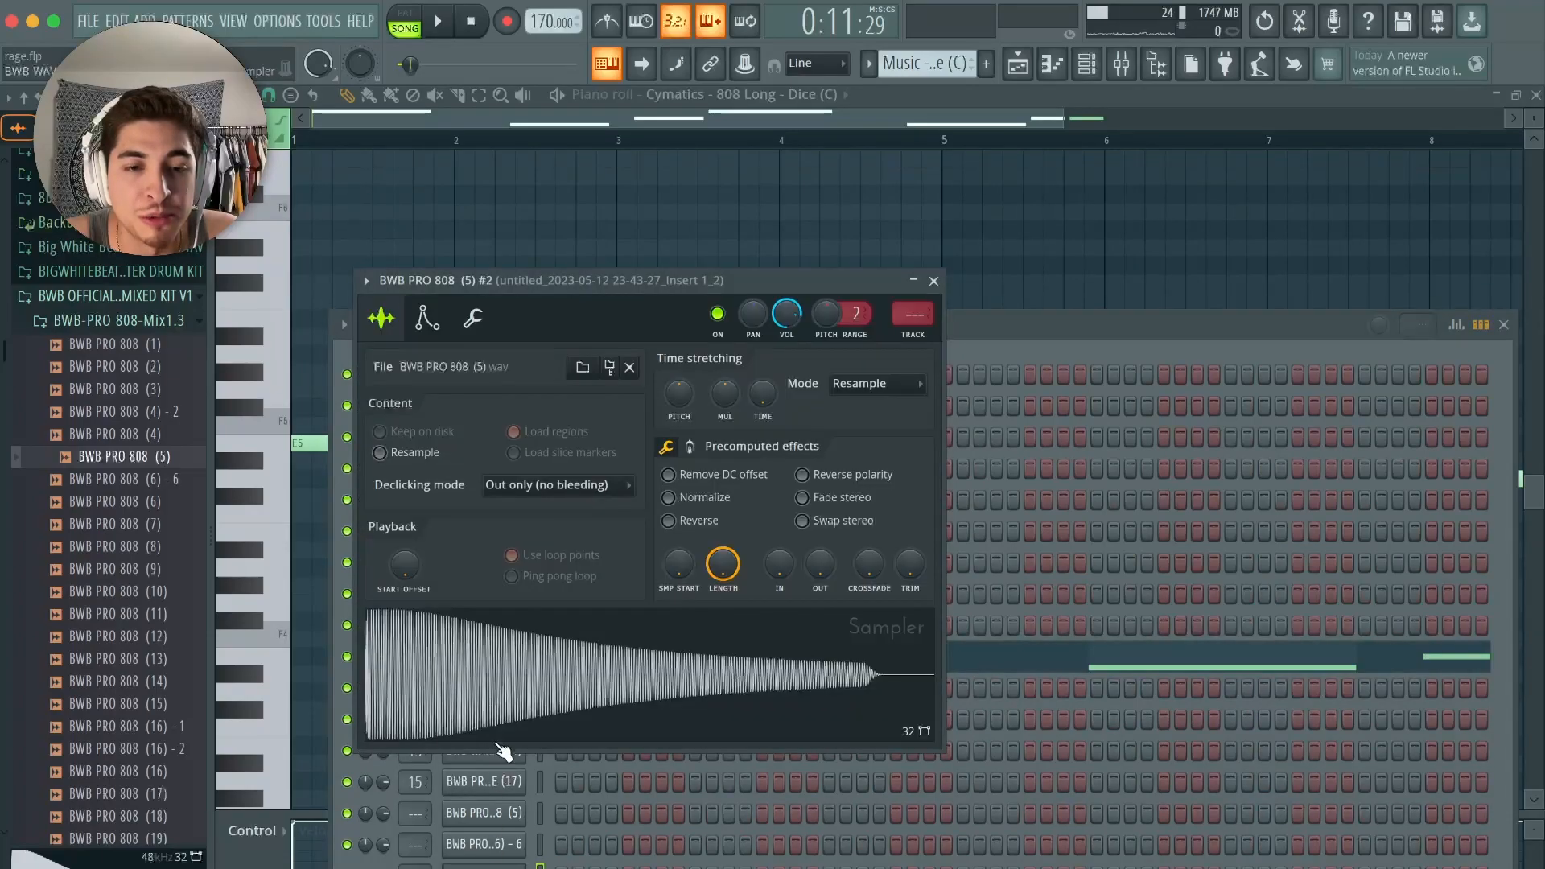
- Open the BWB PRO 808 (5) audio in Edison and detect its pitch regions
right_click(514, 640)
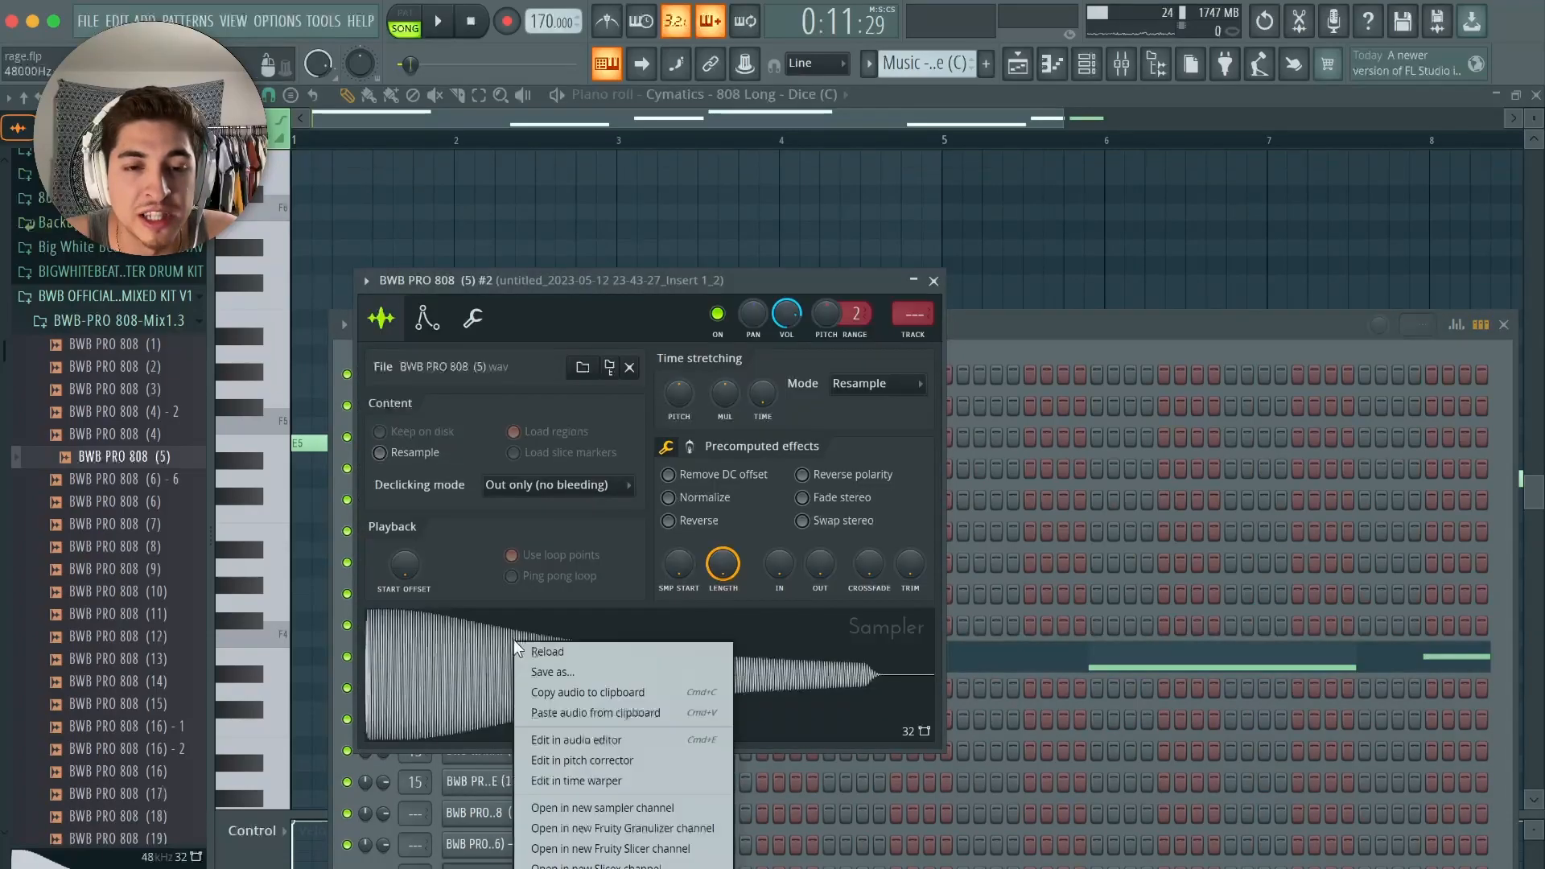
left_click(596, 737)
left_click_drag(1133, 746, 668, 753)
left_click(523, 355)
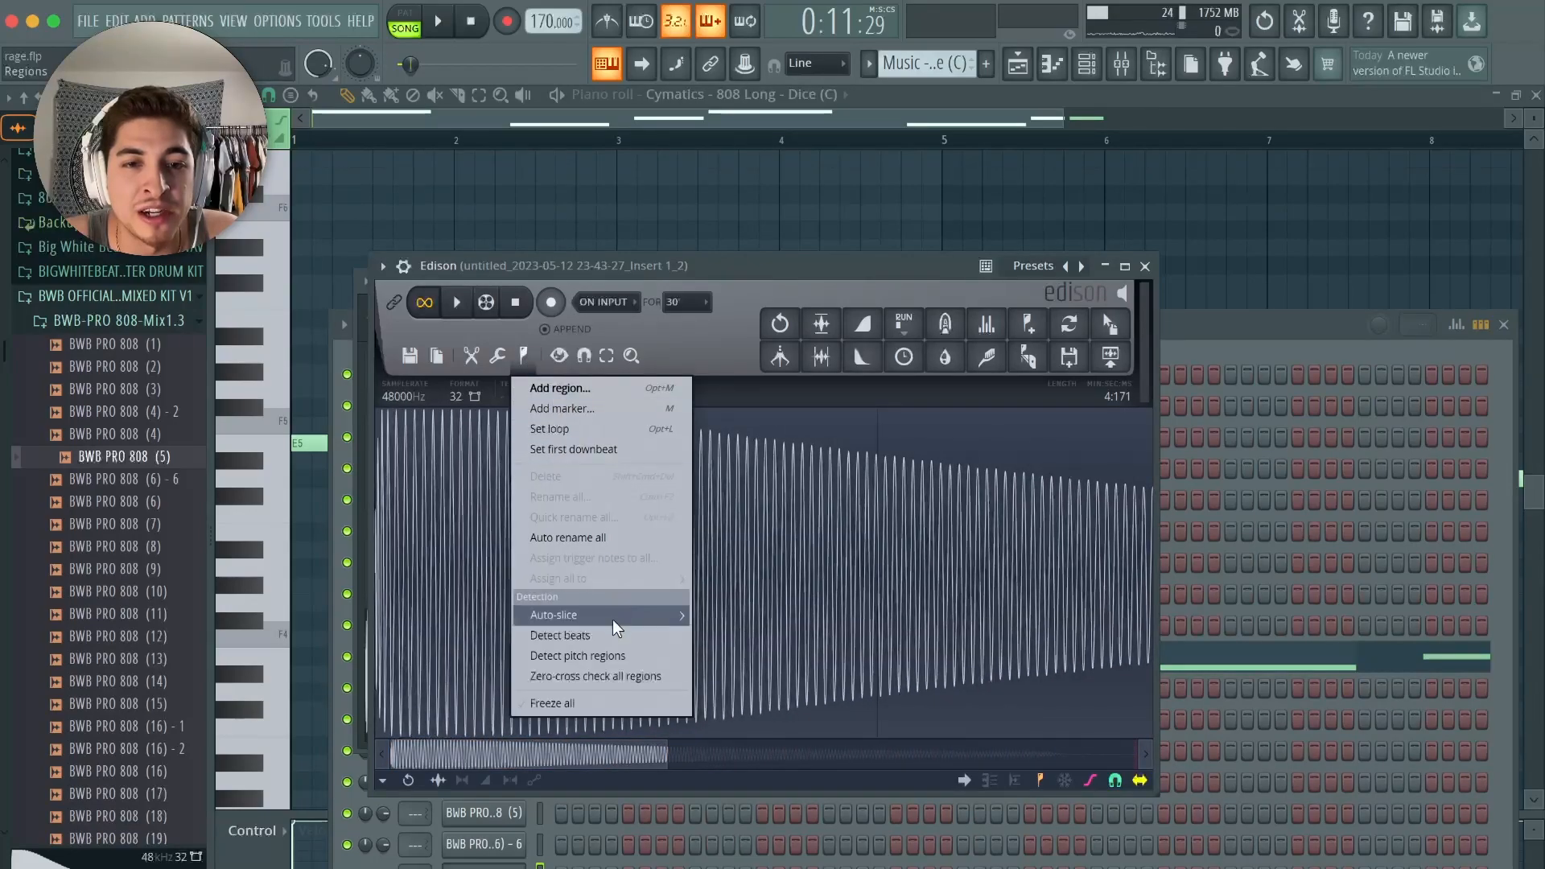
left_click(609, 654)
- Examine the pitch marker at the start of the 808 waveform, then close Edison
left_click_drag(678, 760, 451, 754)
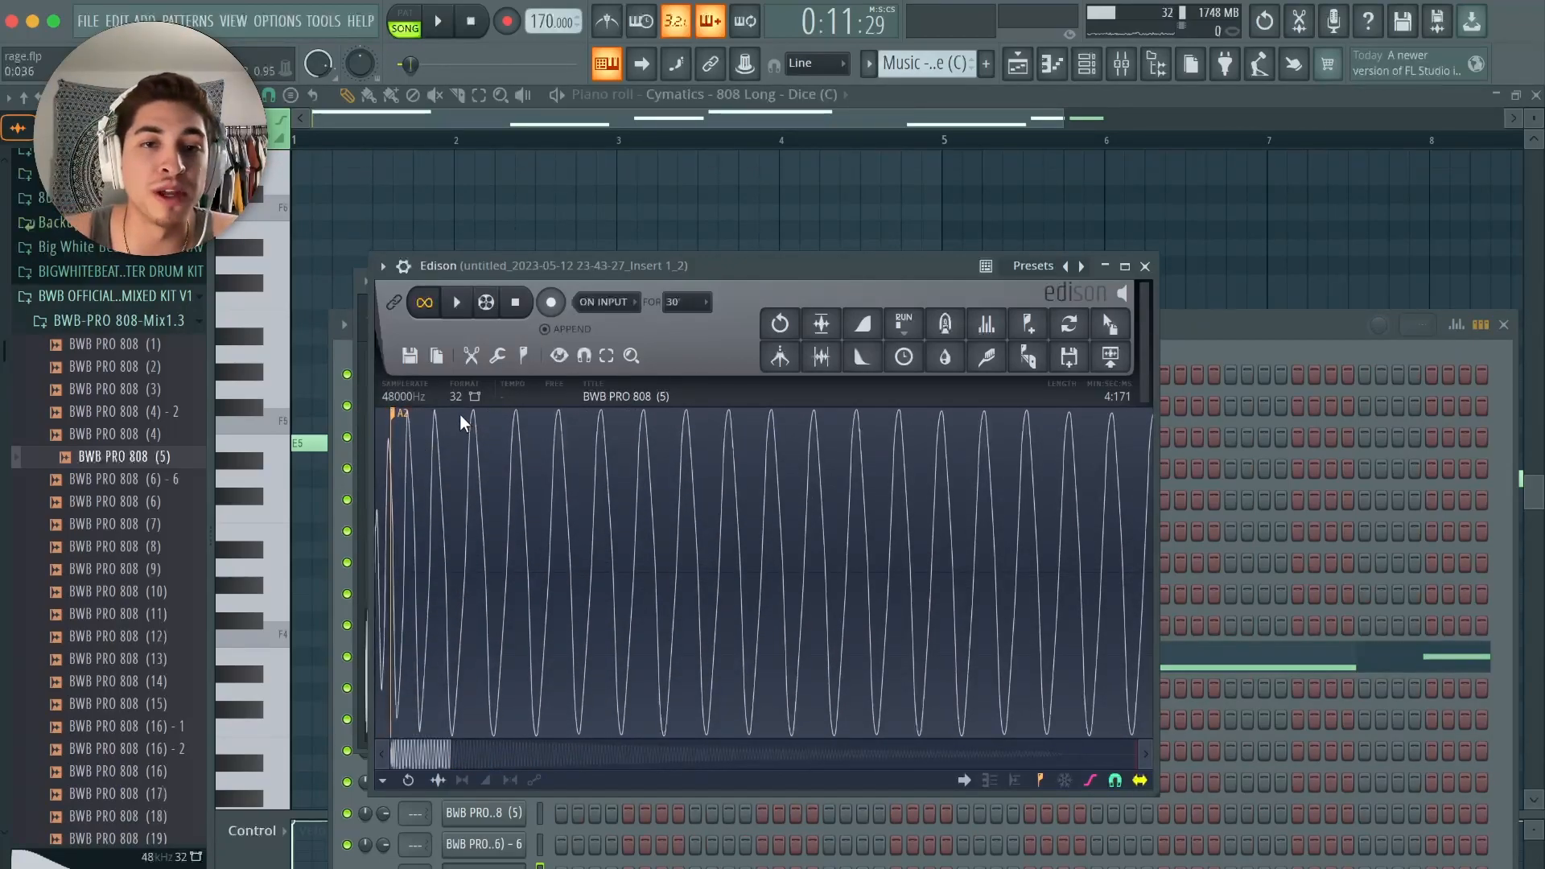
left_click_drag(449, 753, 925, 700)
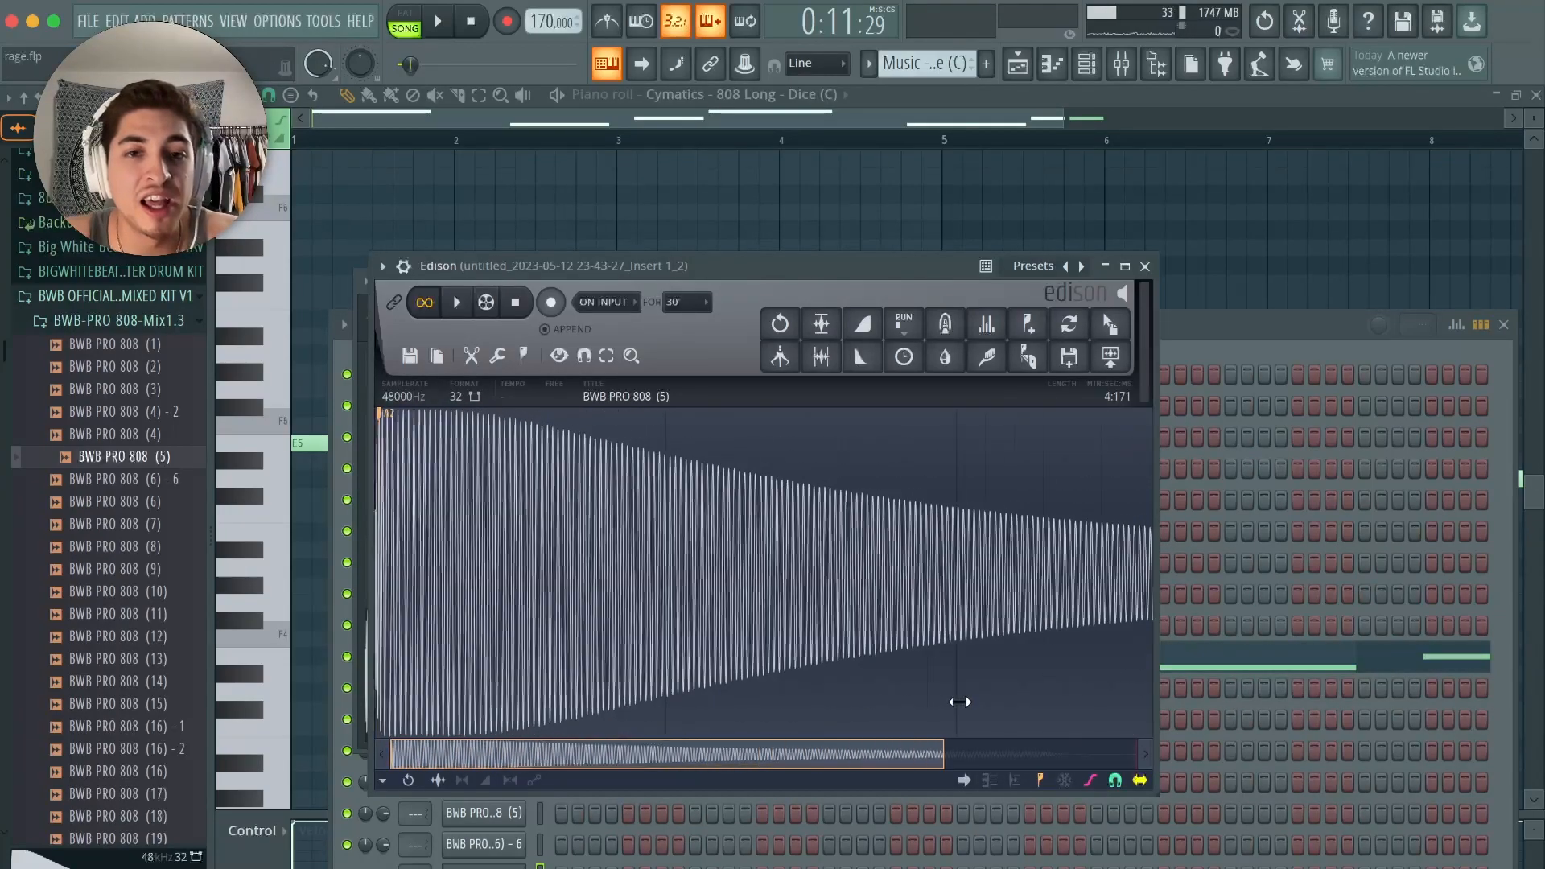
left_click(1145, 266)
- Look through the 808 sampler's envelope and miscellaneous pages to show the root note keyboard
left_click_drag(566, 287, 620, 277)
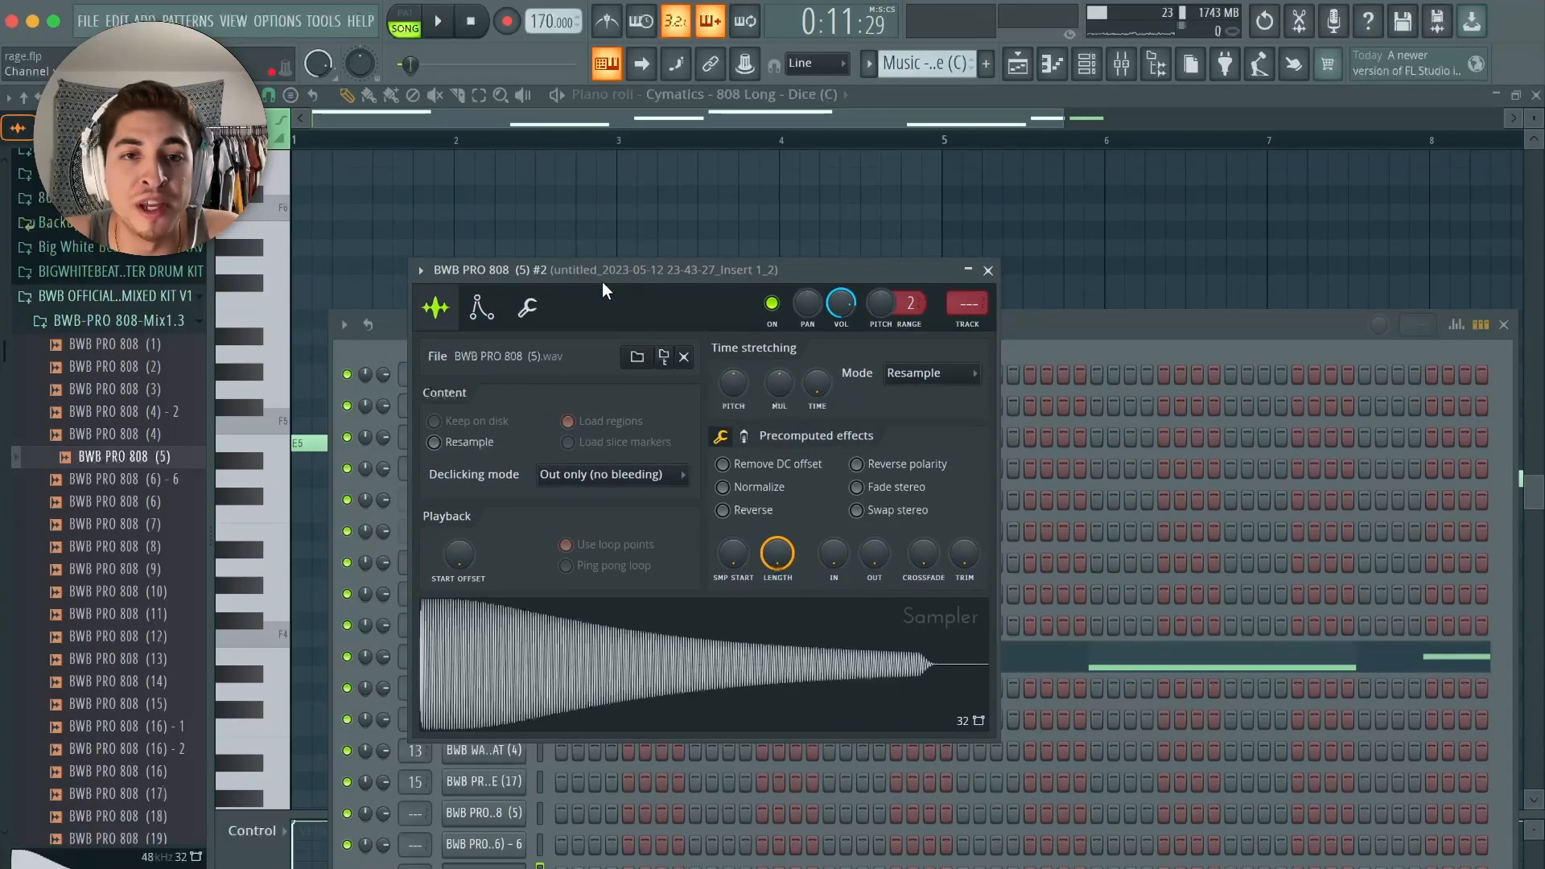
left_click(537, 299)
left_click(485, 305)
left_click(526, 299)
left_click(485, 307)
left_click(527, 307)
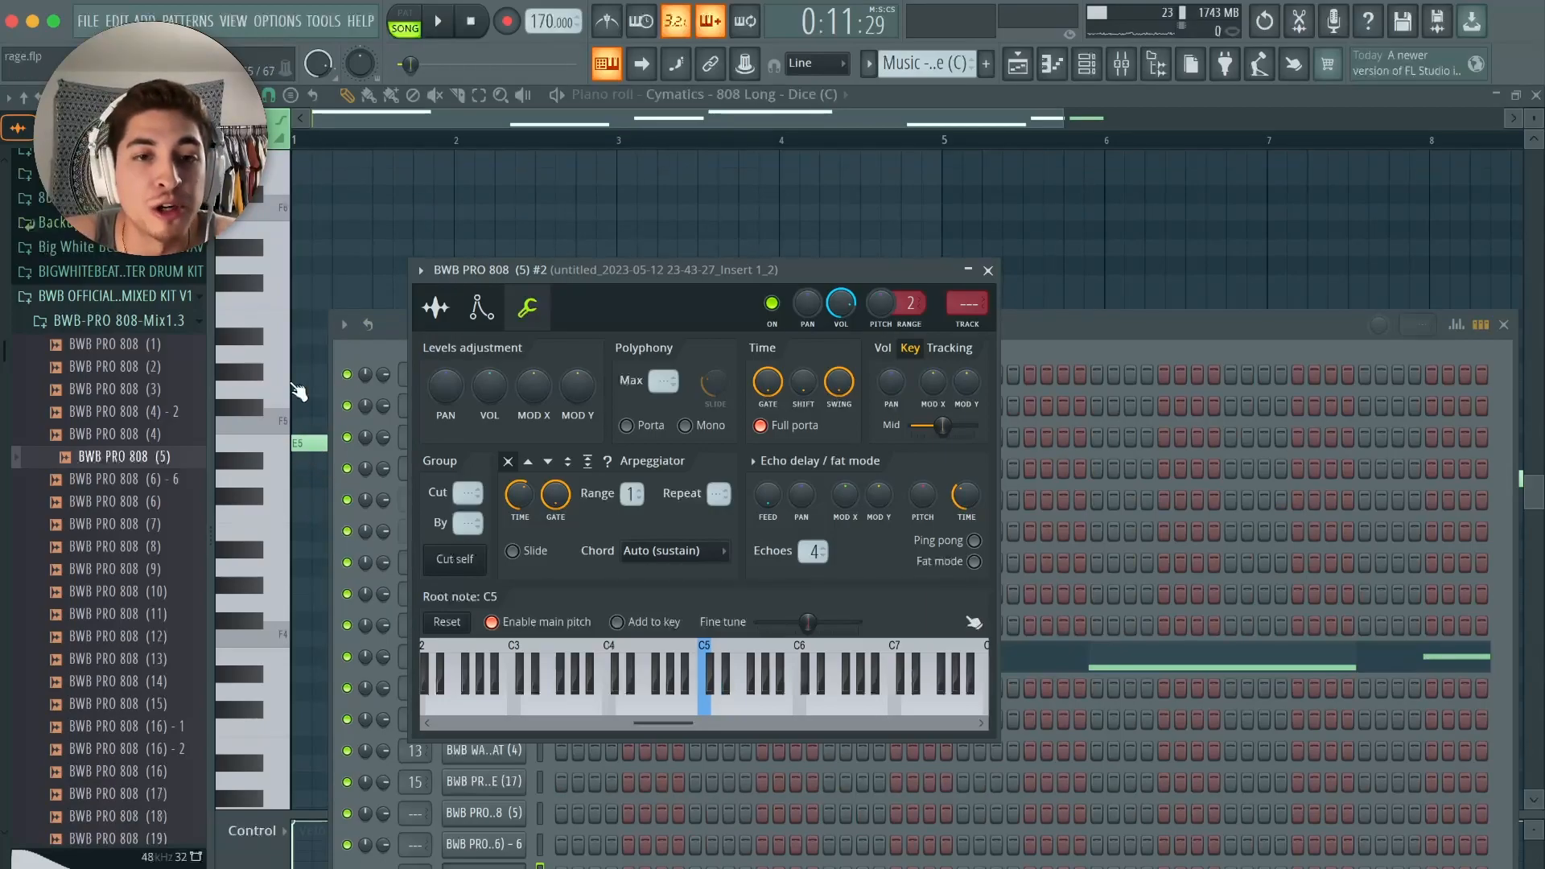
- Rearrange the sampler window and channel rack so the new 808 channel and its root note keyboard can be viewed together
left_click_drag(611, 270, 892, 289)
left_click_drag(395, 334, 658, 346)
left_click_drag(847, 291, 787, 292)
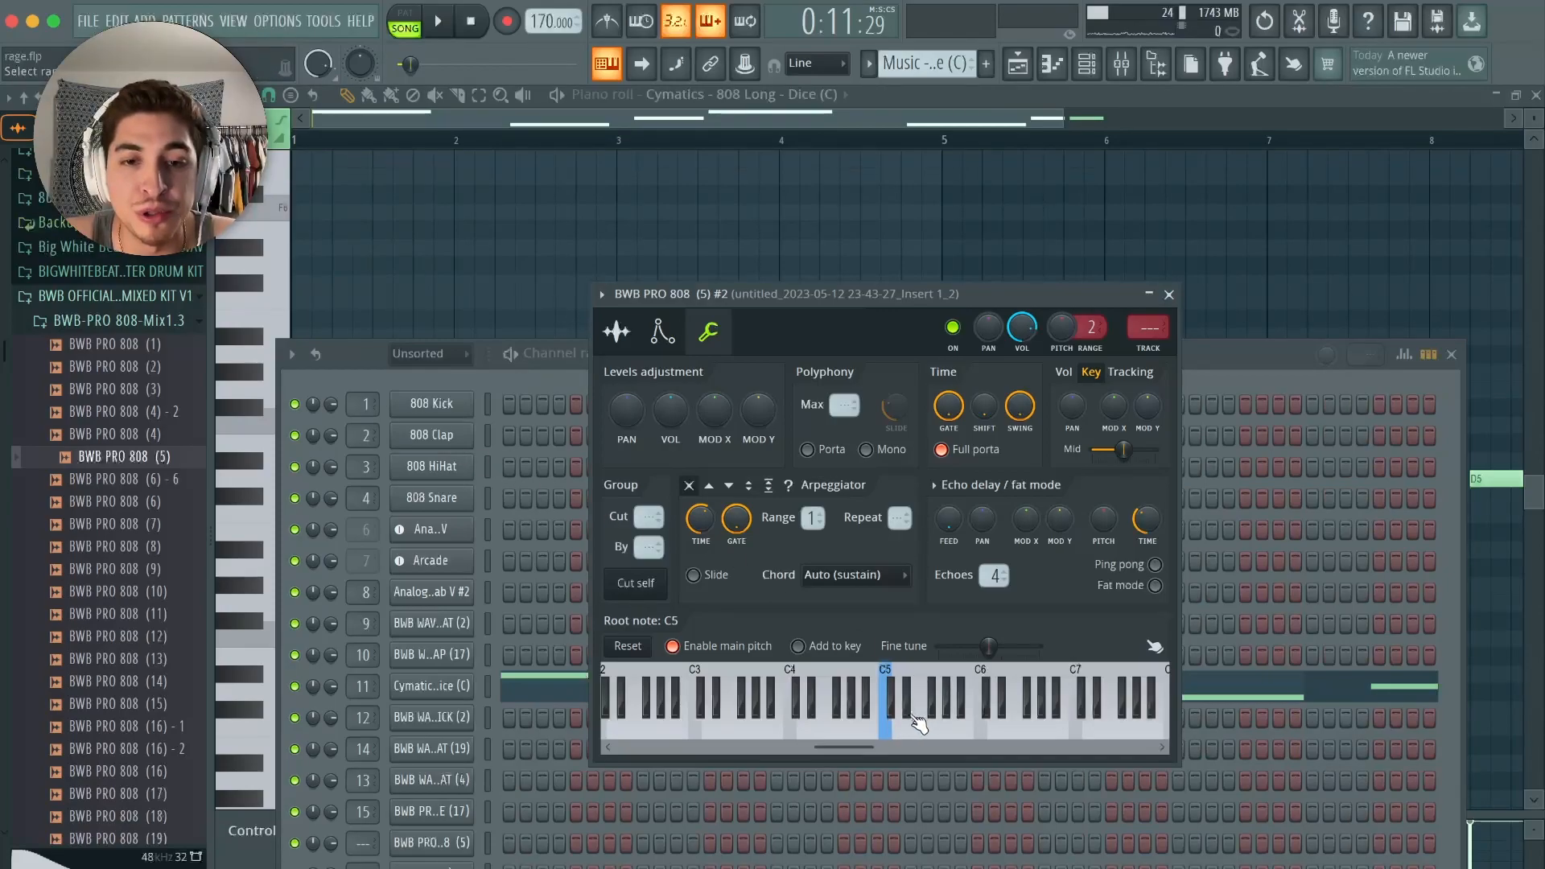
left_click(432, 865)
left_click(431, 866)
- Reopen the 808 sample in Edison, detect its pitch regions again, check the marker and close Edison
left_click(659, 332)
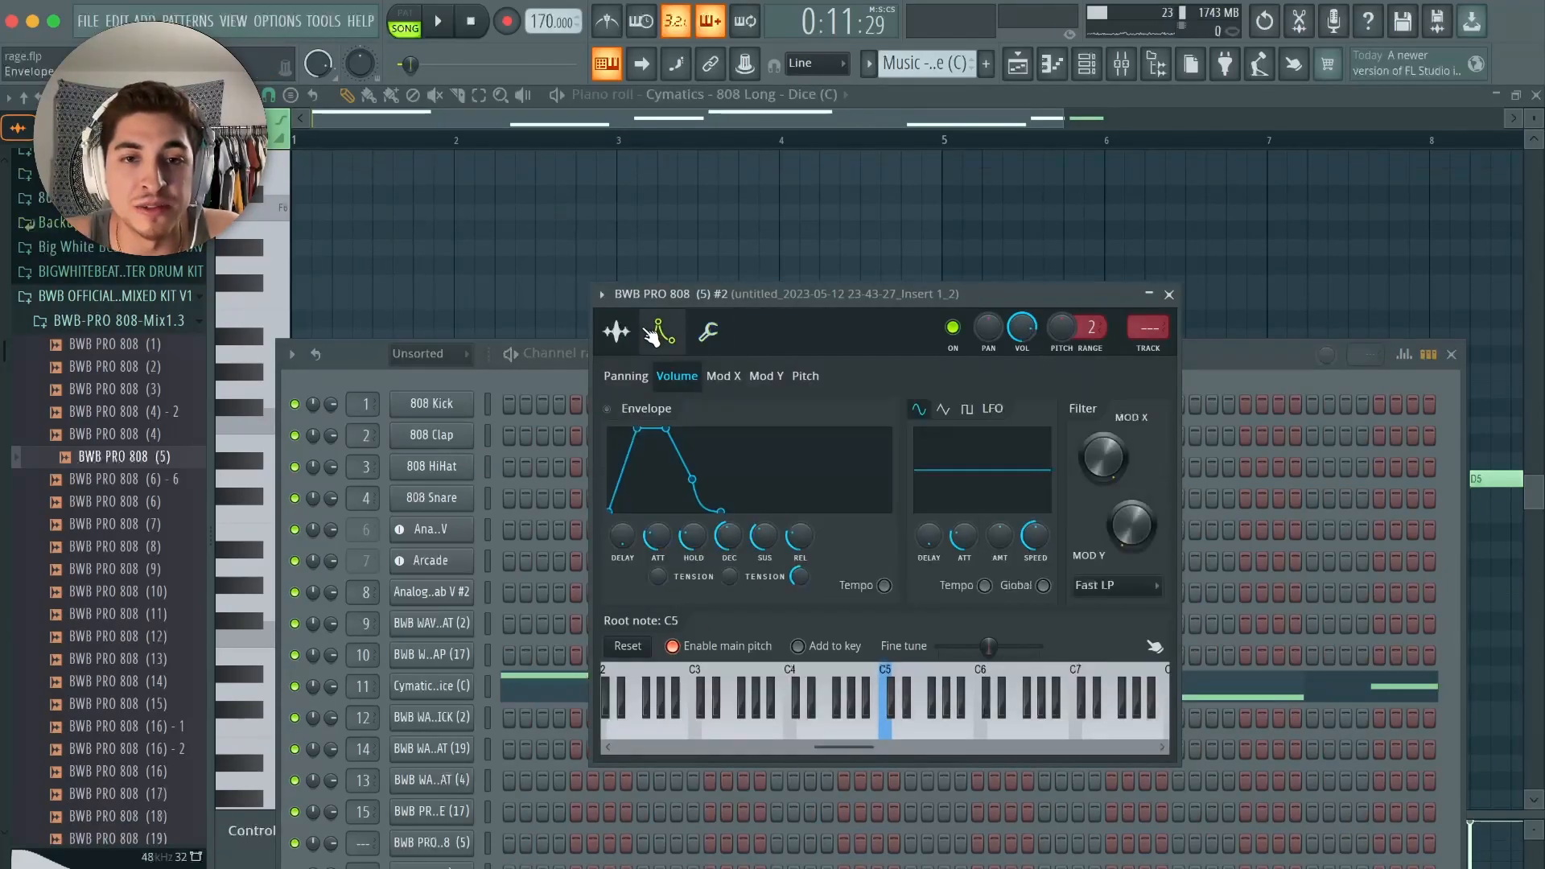
left_click(617, 332)
right_click(716, 630)
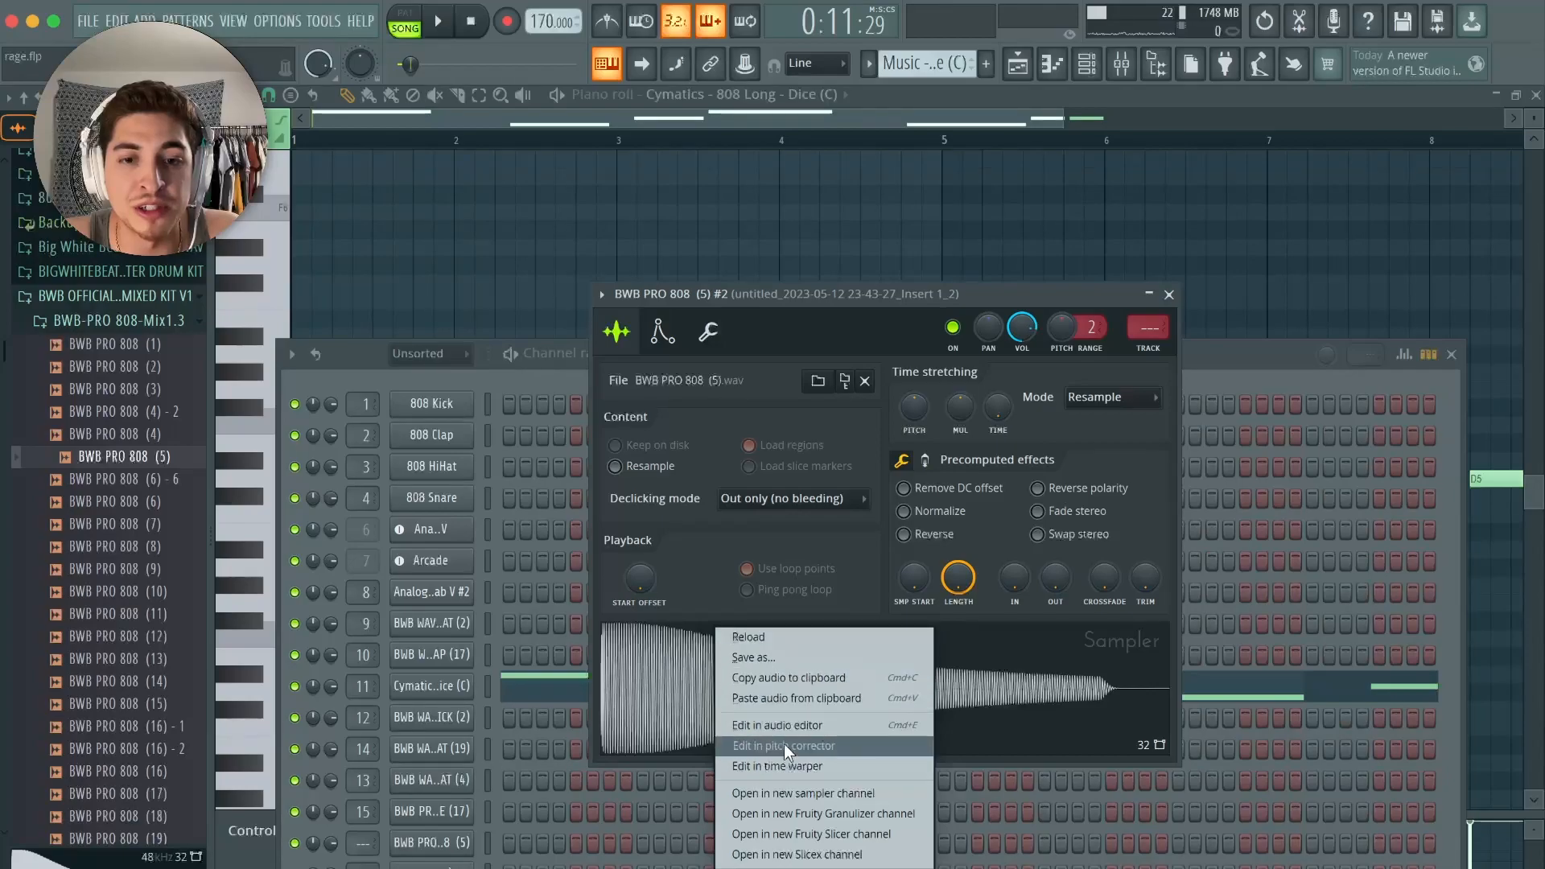
left_click(777, 724)
left_click(524, 356)
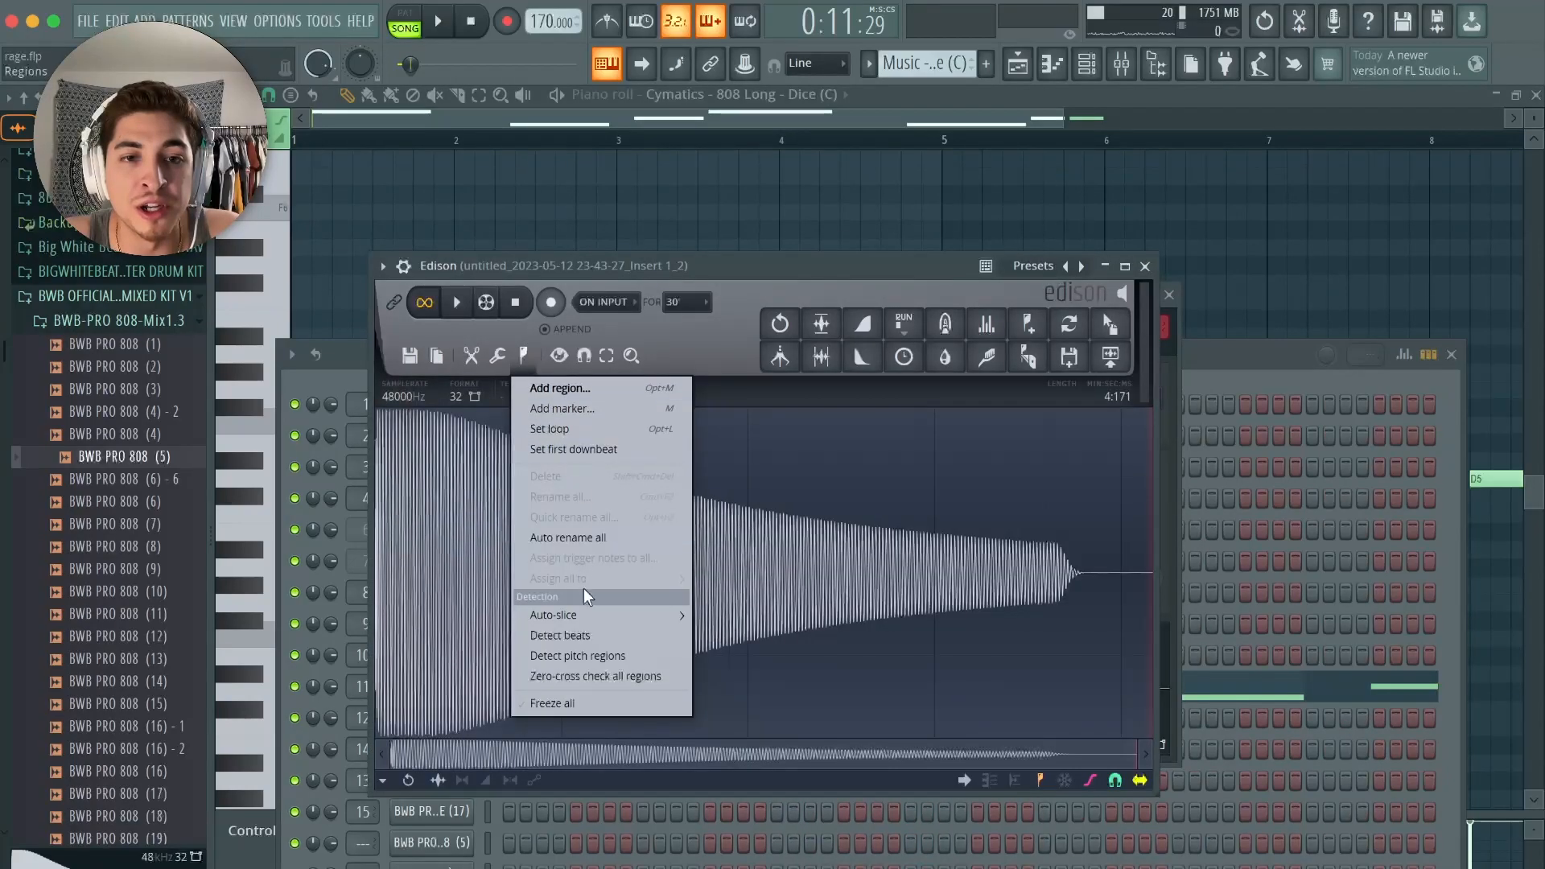
left_click(587, 660)
left_click_drag(1011, 757, 1026, 265)
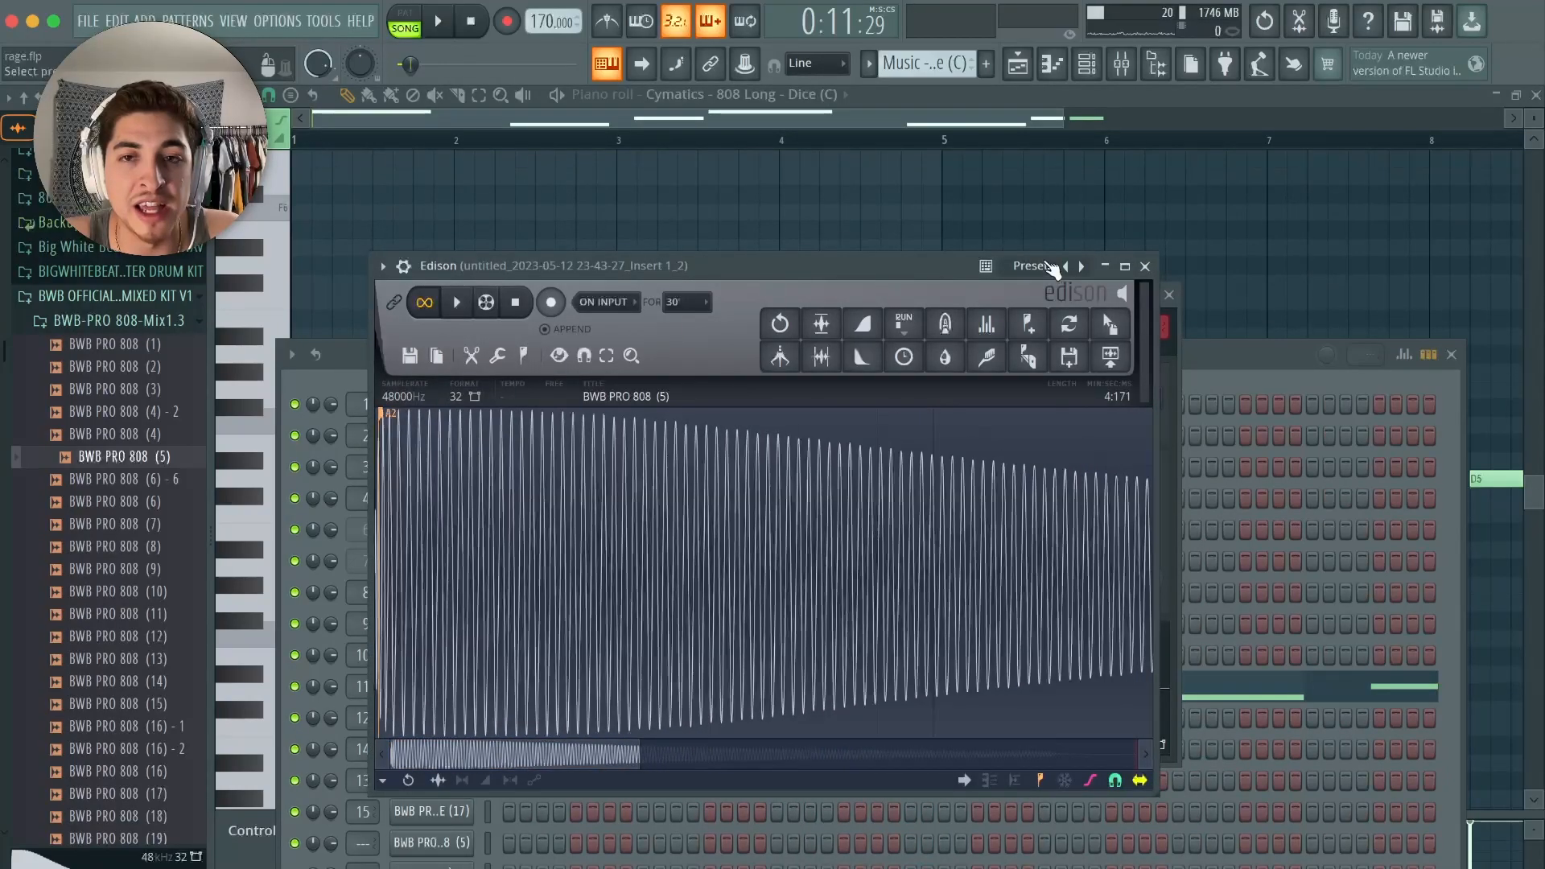
left_click(1146, 266)
- Set the BWB PRO 808 (5) channel's root note to A5 and audition a key on its keyboard
left_click_drag(756, 310, 613, 314)
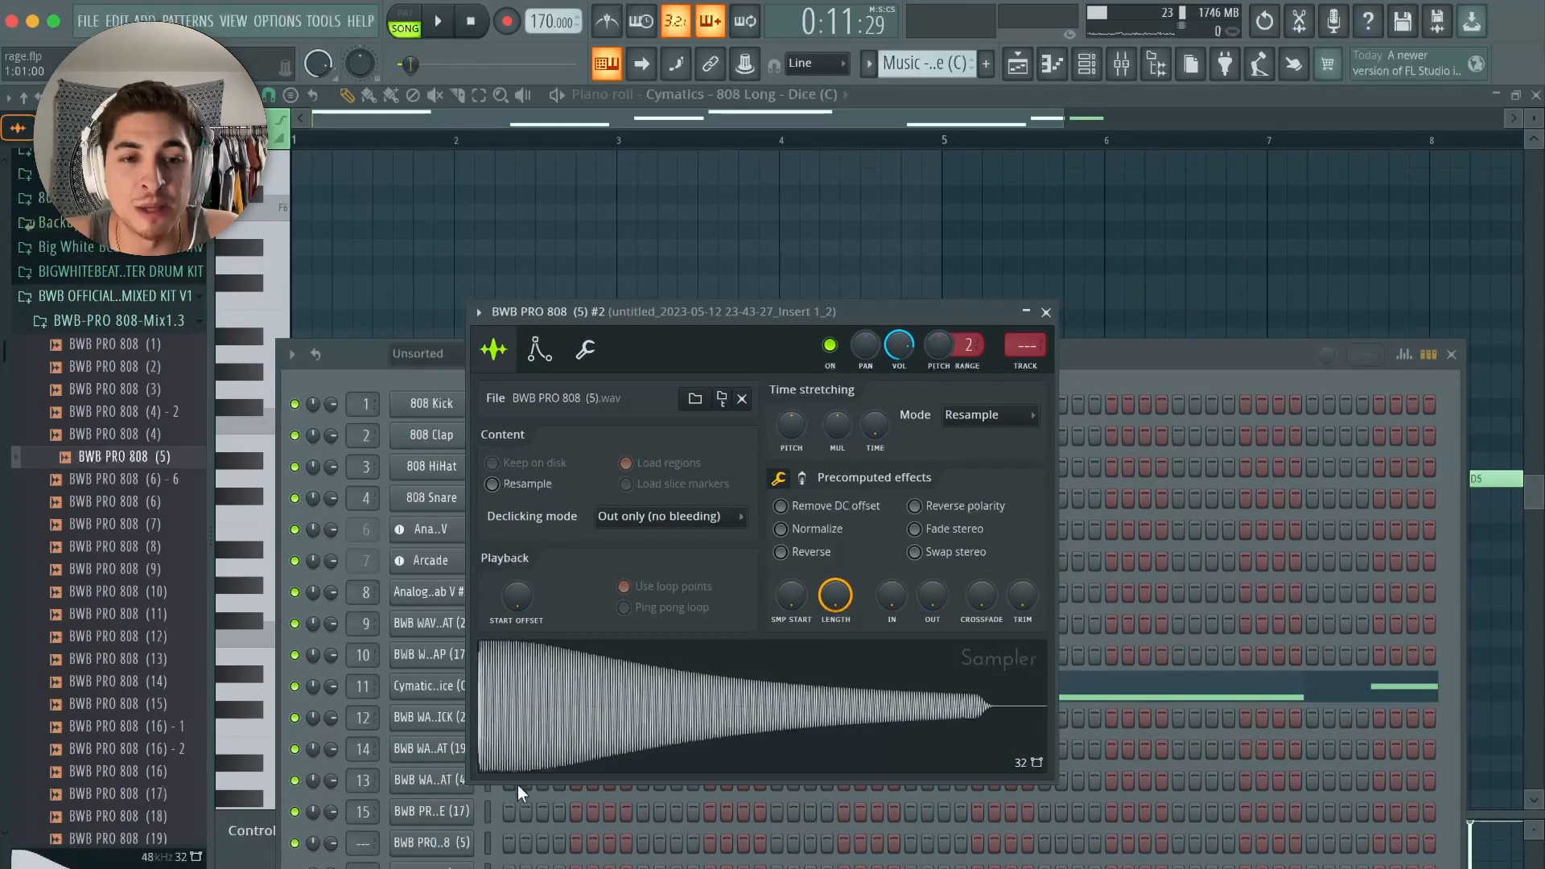
left_click(540, 358)
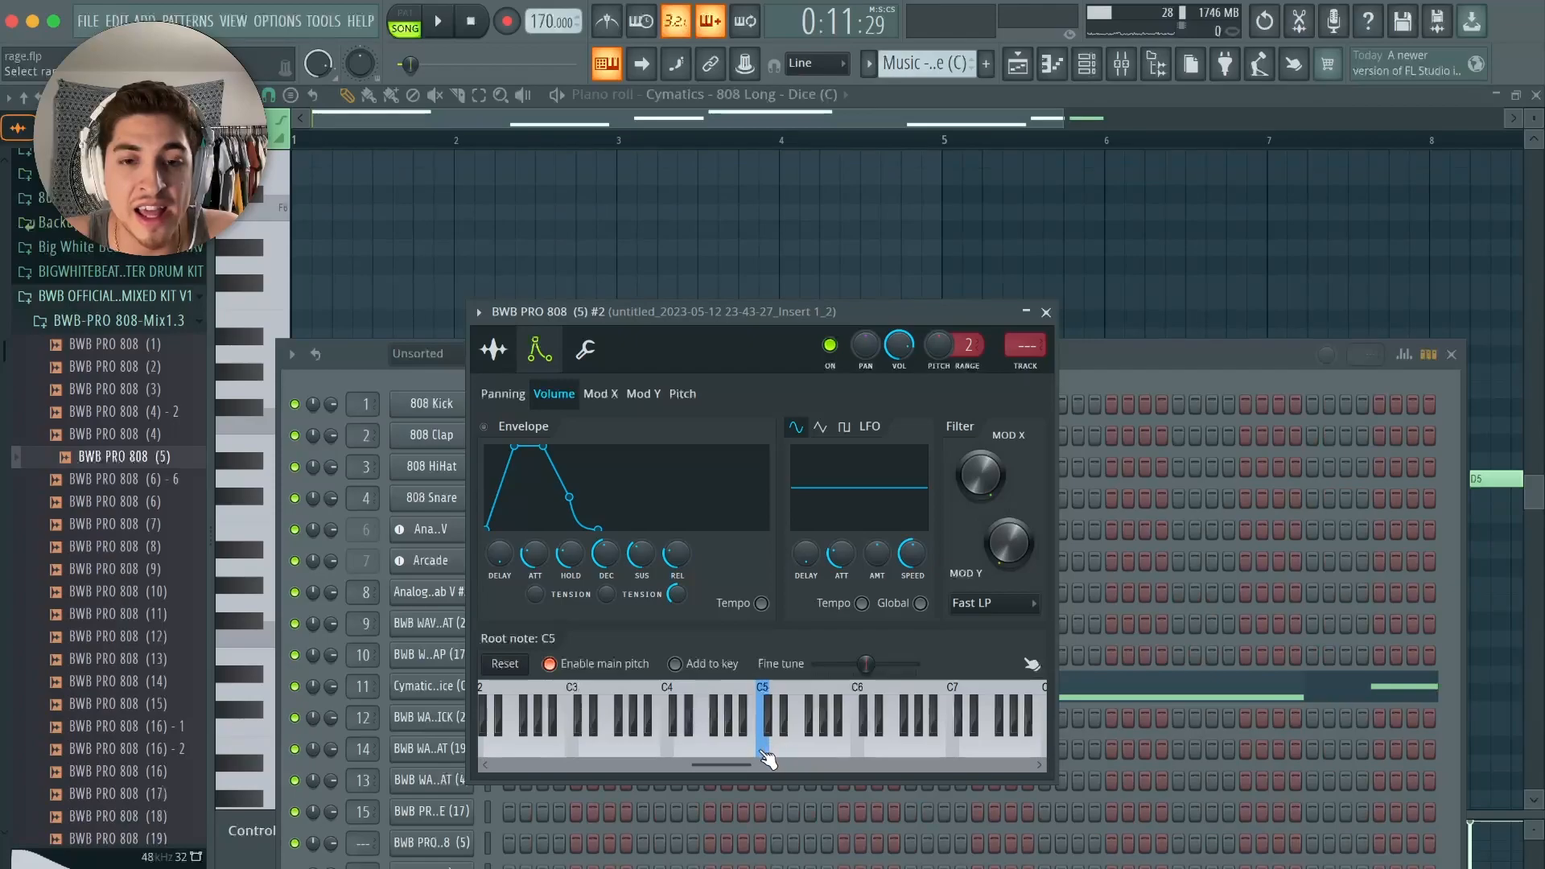
left_click_drag(750, 757, 836, 755)
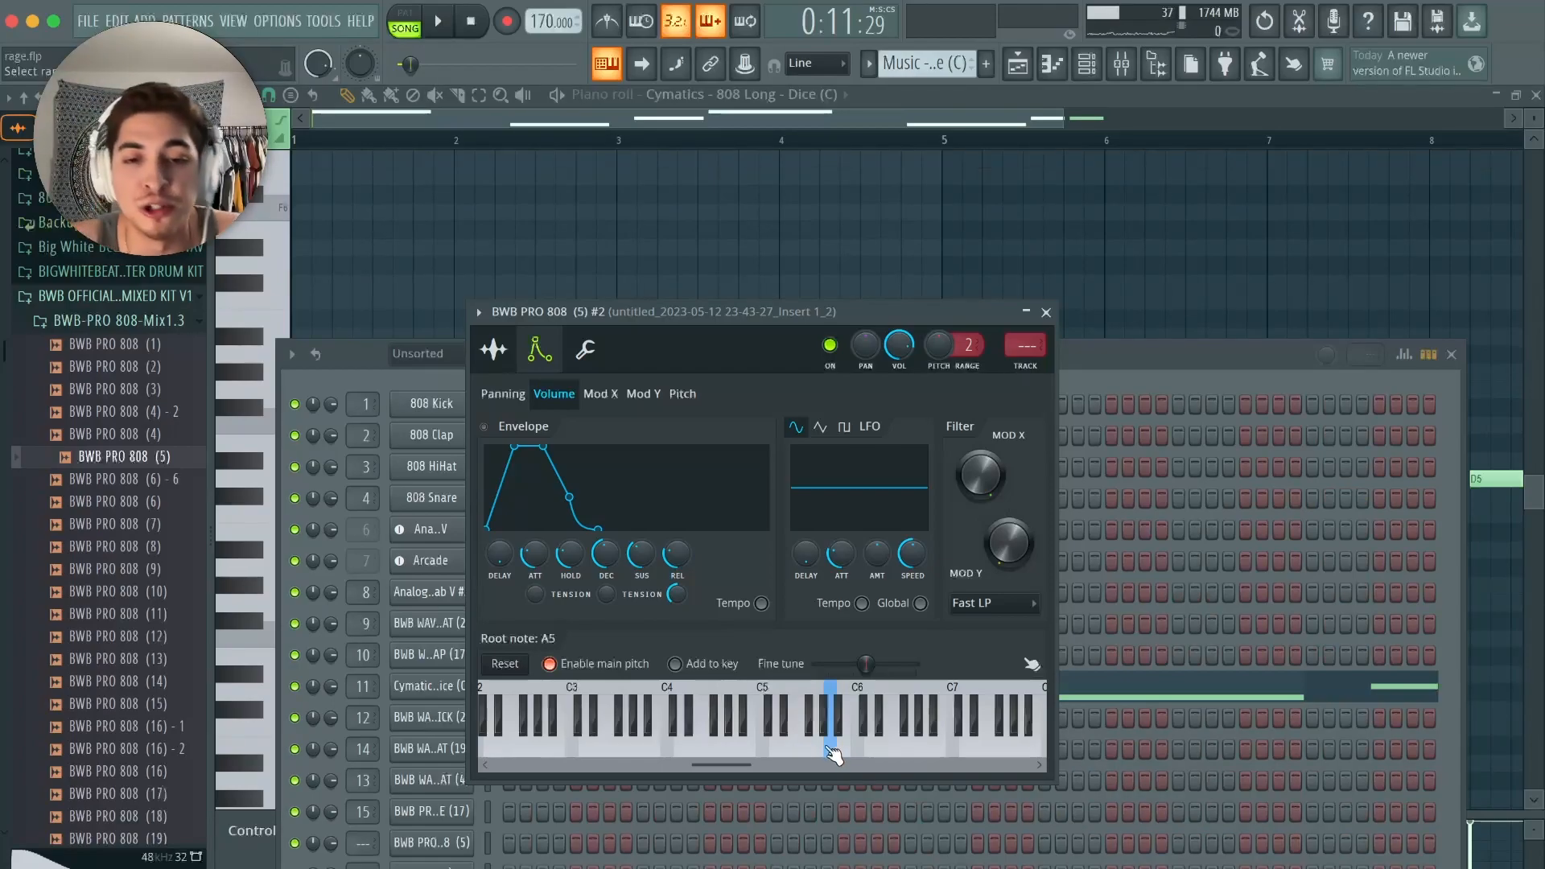
left_click(804, 746)
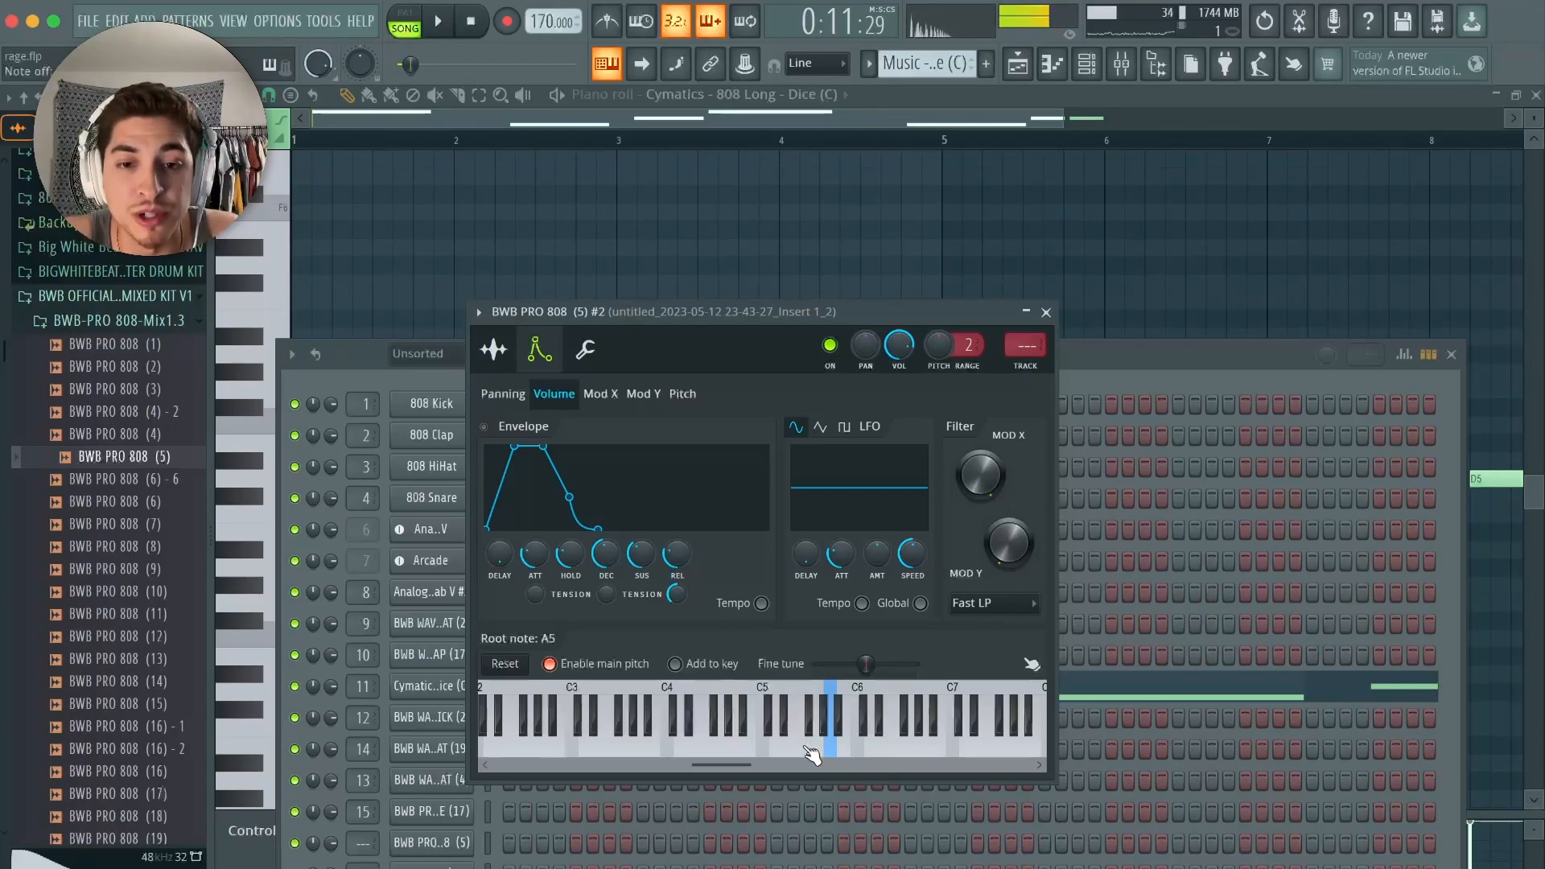
- Make the 808 channel cut itself, with both the Cut and By groups set to 5
left_click(493, 350)
left_click(539, 349)
left_click(493, 349)
left_click(540, 349)
left_click(585, 349)
left_click_drag(630, 309, 702, 267)
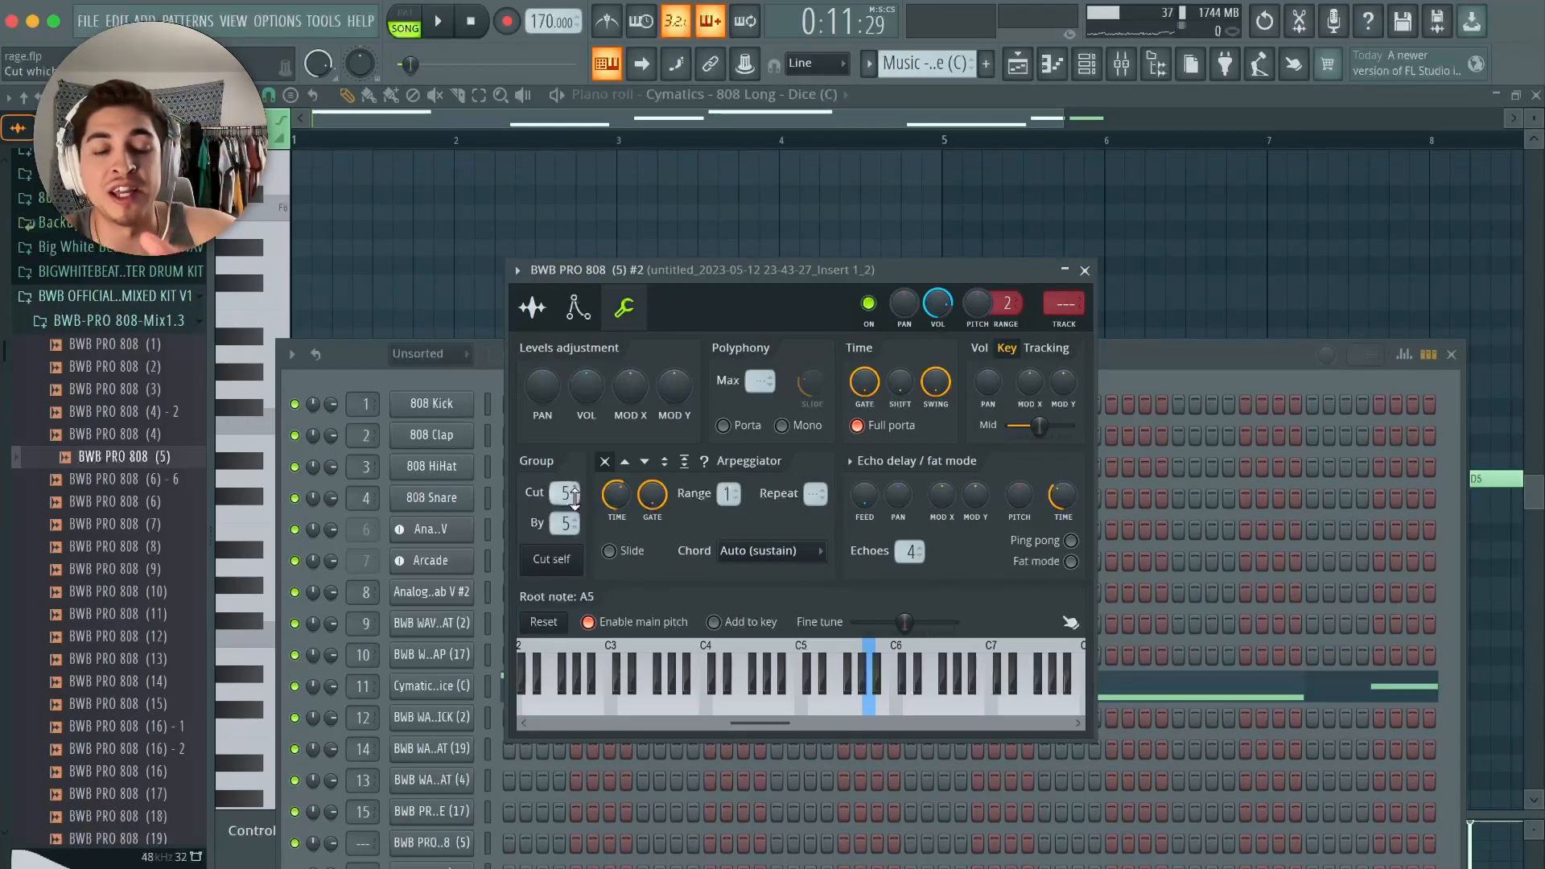
- Enable the 808's volume envelope with hold at maximum and attack, decay, sustain and release at minimum
left_click(576, 316)
left_click_drag(573, 516, 612, 418)
left_click_drag(651, 517, 685, 580)
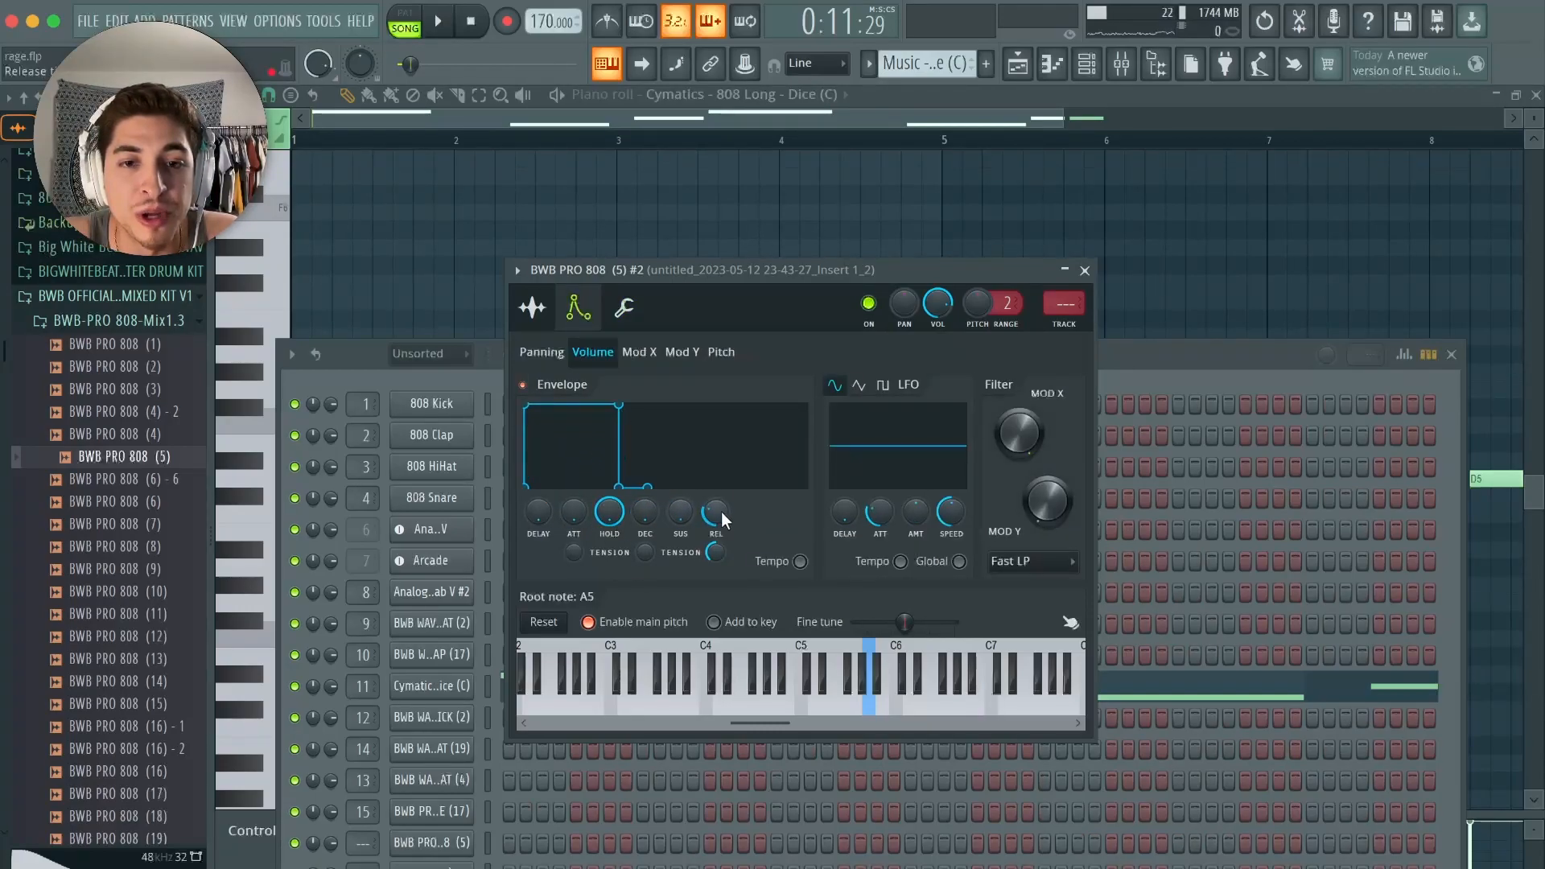
left_click_drag(678, 271, 720, 225)
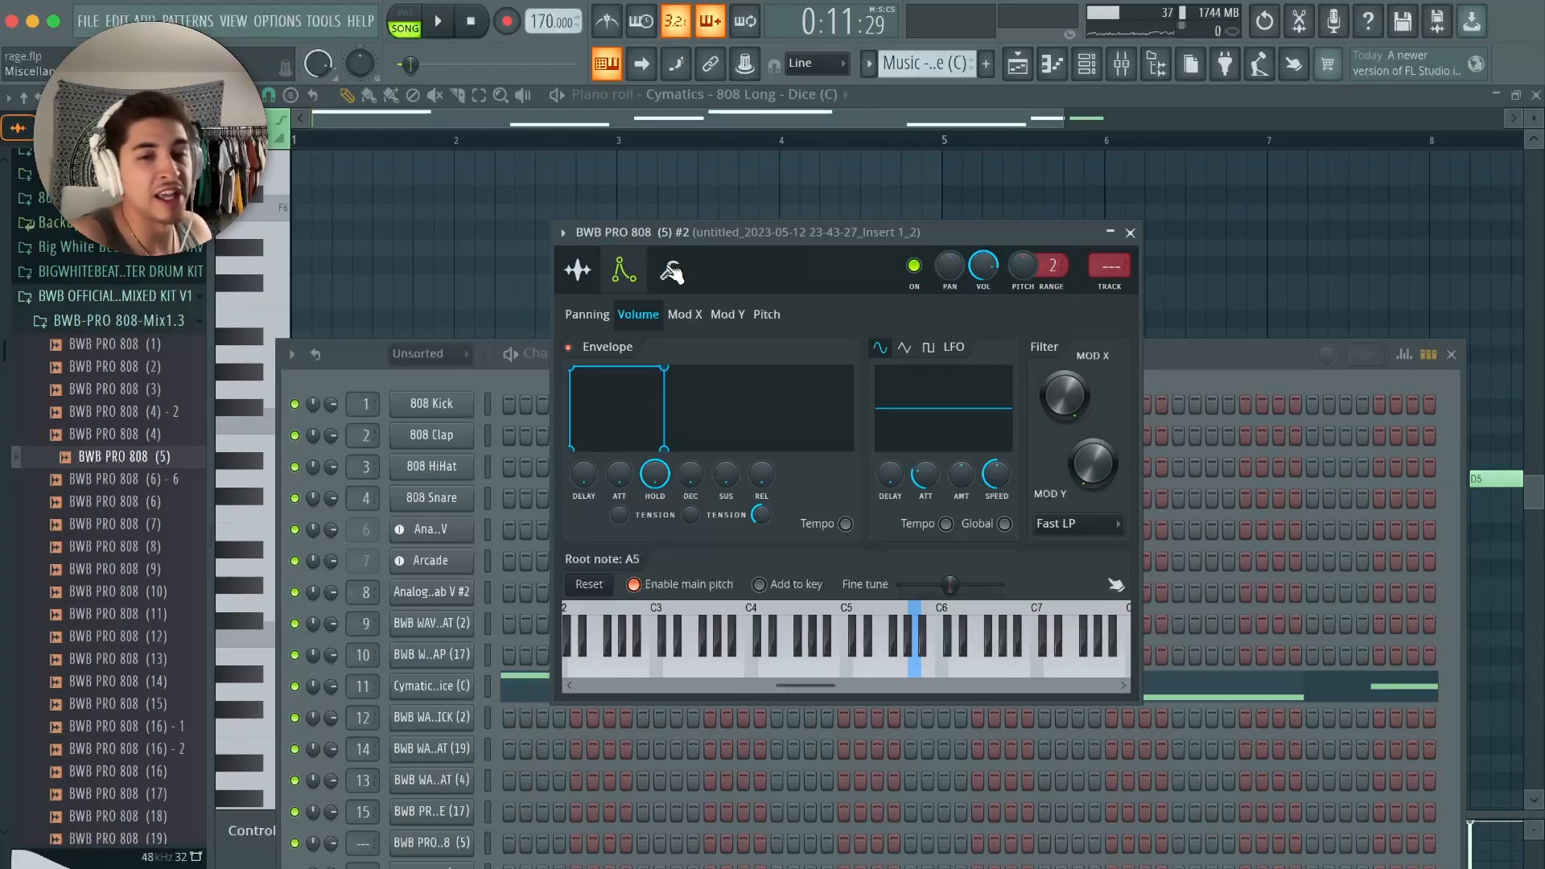
- Audition the retuned BWB PRO 808 (5) repeatedly on a single white key of the channel's keyboard
left_click(815, 670)
left_click(815, 670)
left_click(814, 669)
left_click(816, 670)
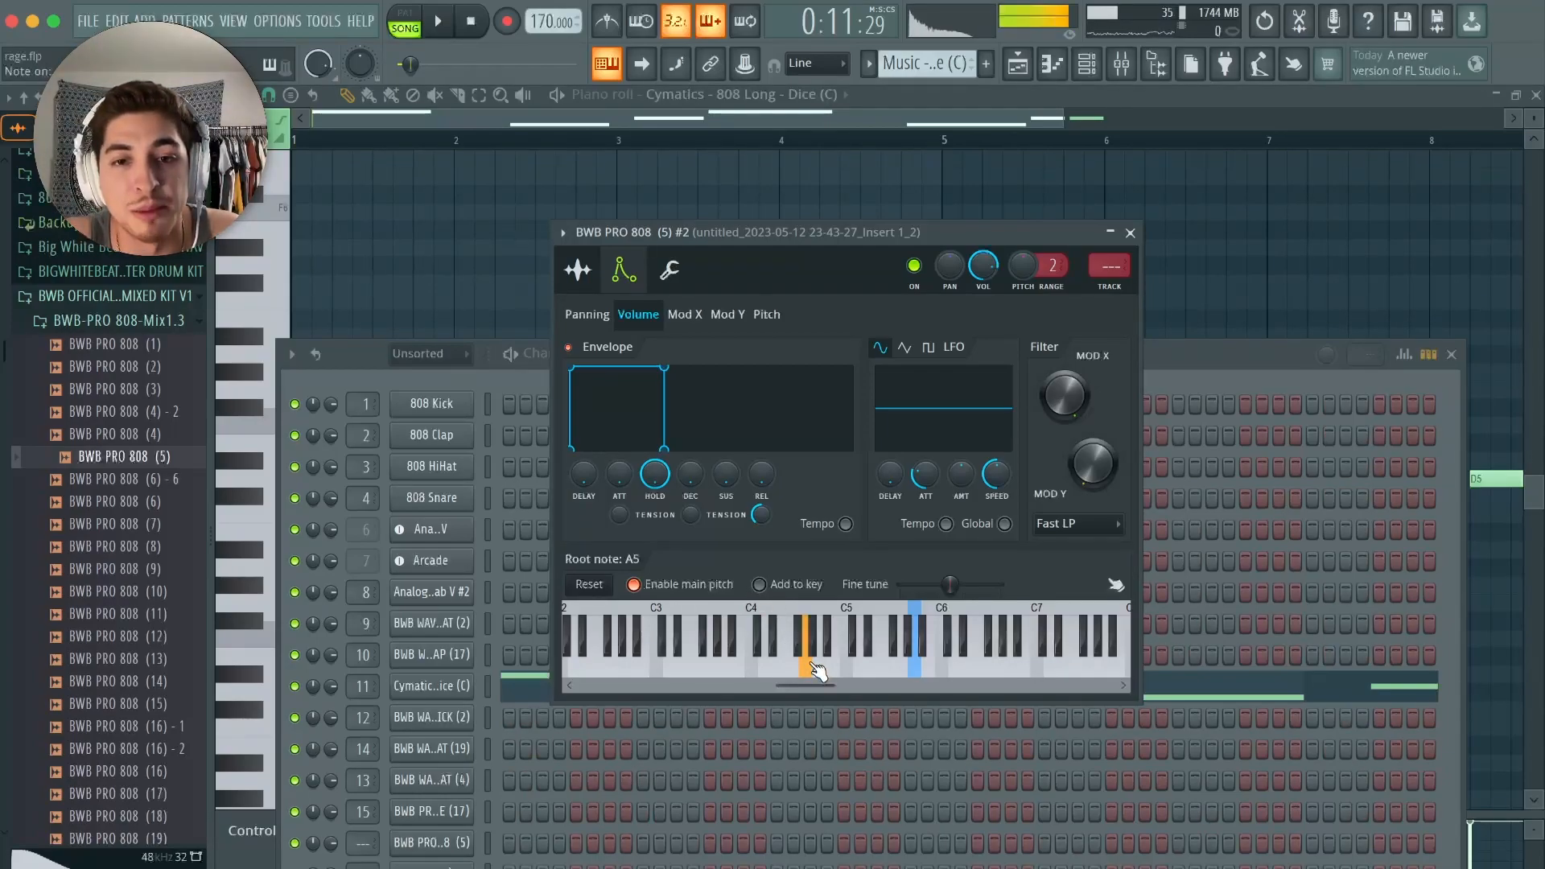
left_click(816, 671)
left_click(815, 671)
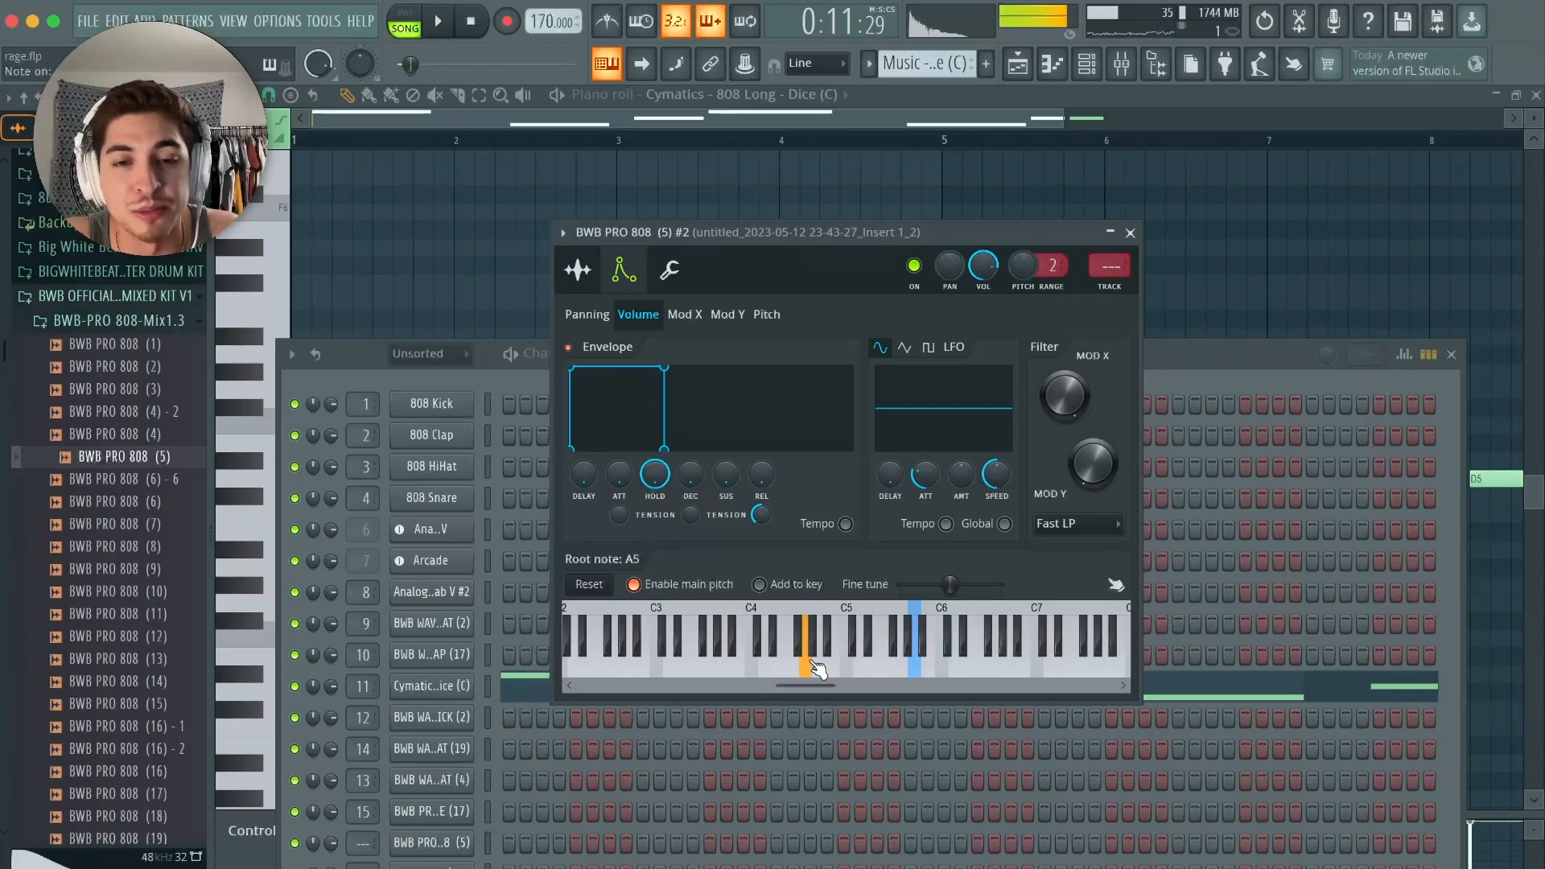
- Review the 808 channel's sample, envelope and miscellaneous settings pages, ending on the sample settings
left_click(577, 274)
left_click(626, 274)
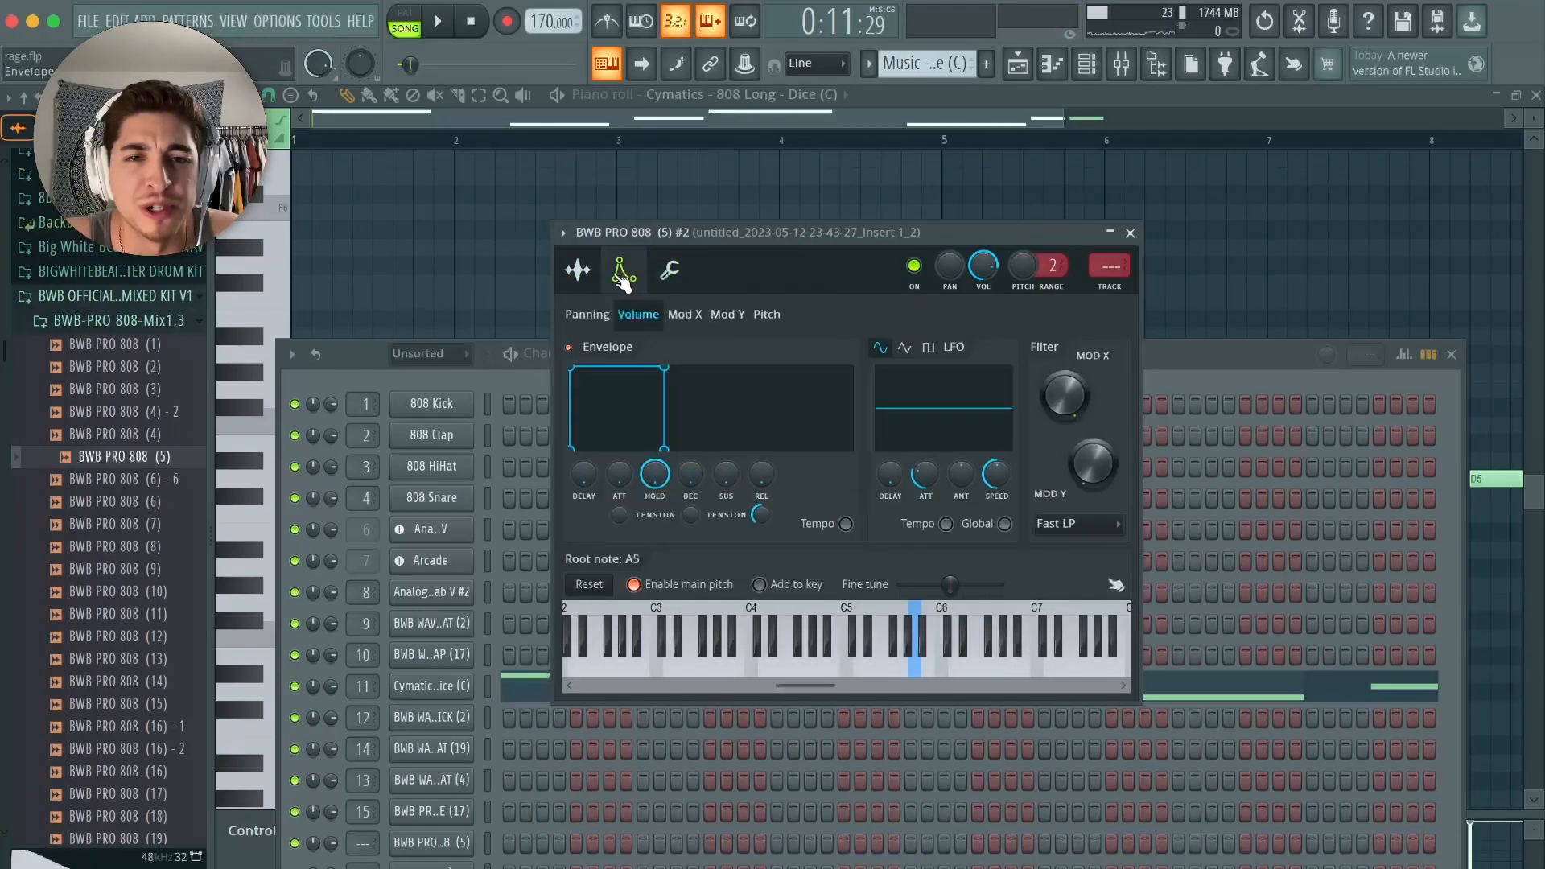
left_click(592, 279)
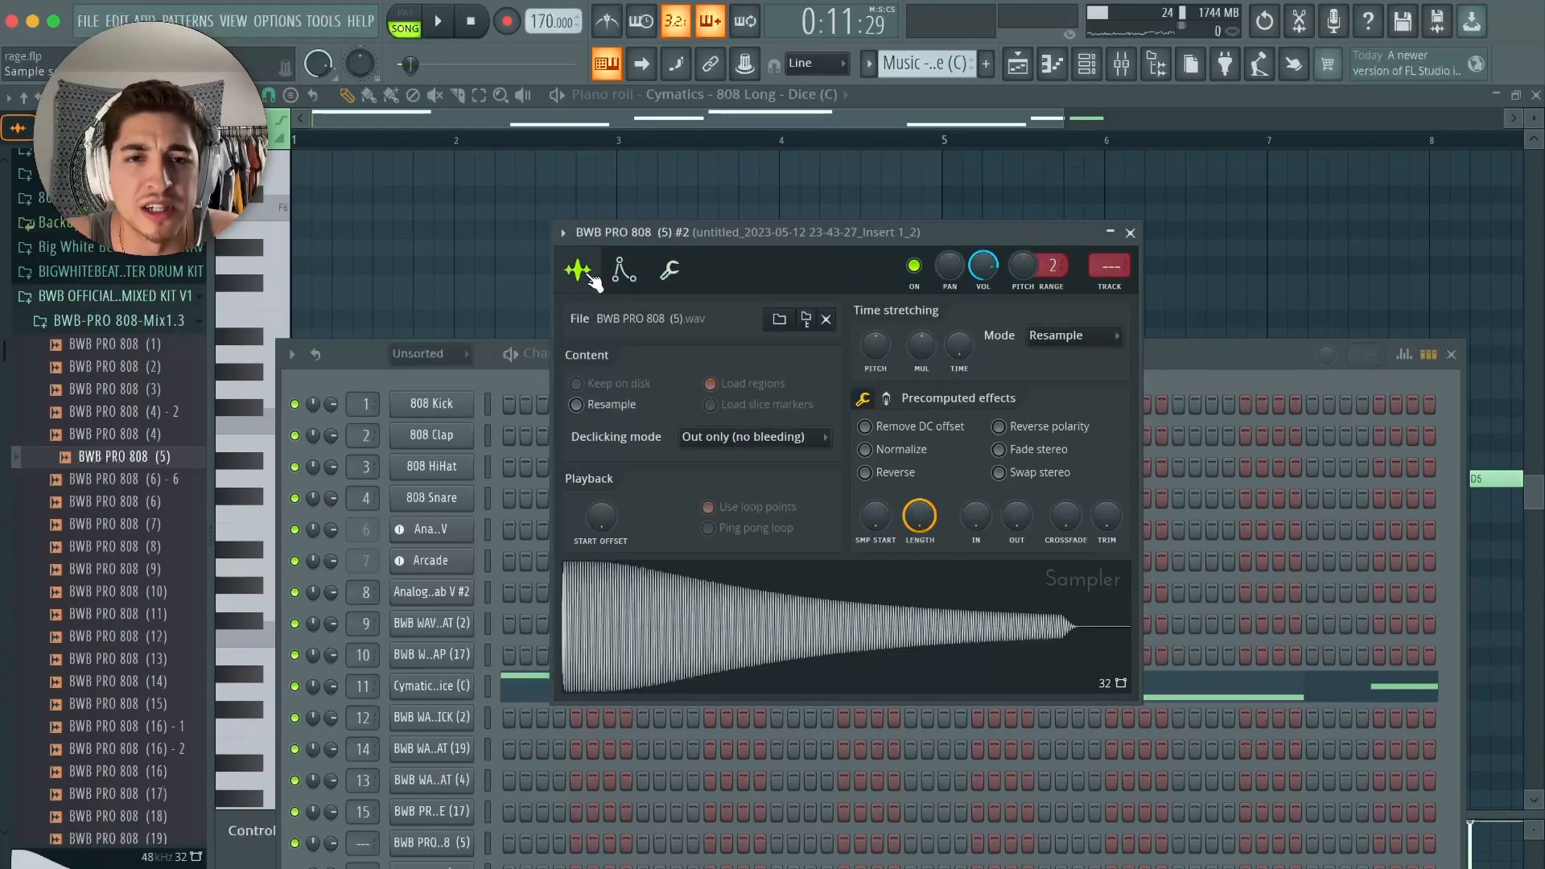
right_click(758, 579)
left_click(731, 322)
left_click_drag(754, 239, 732, 228)
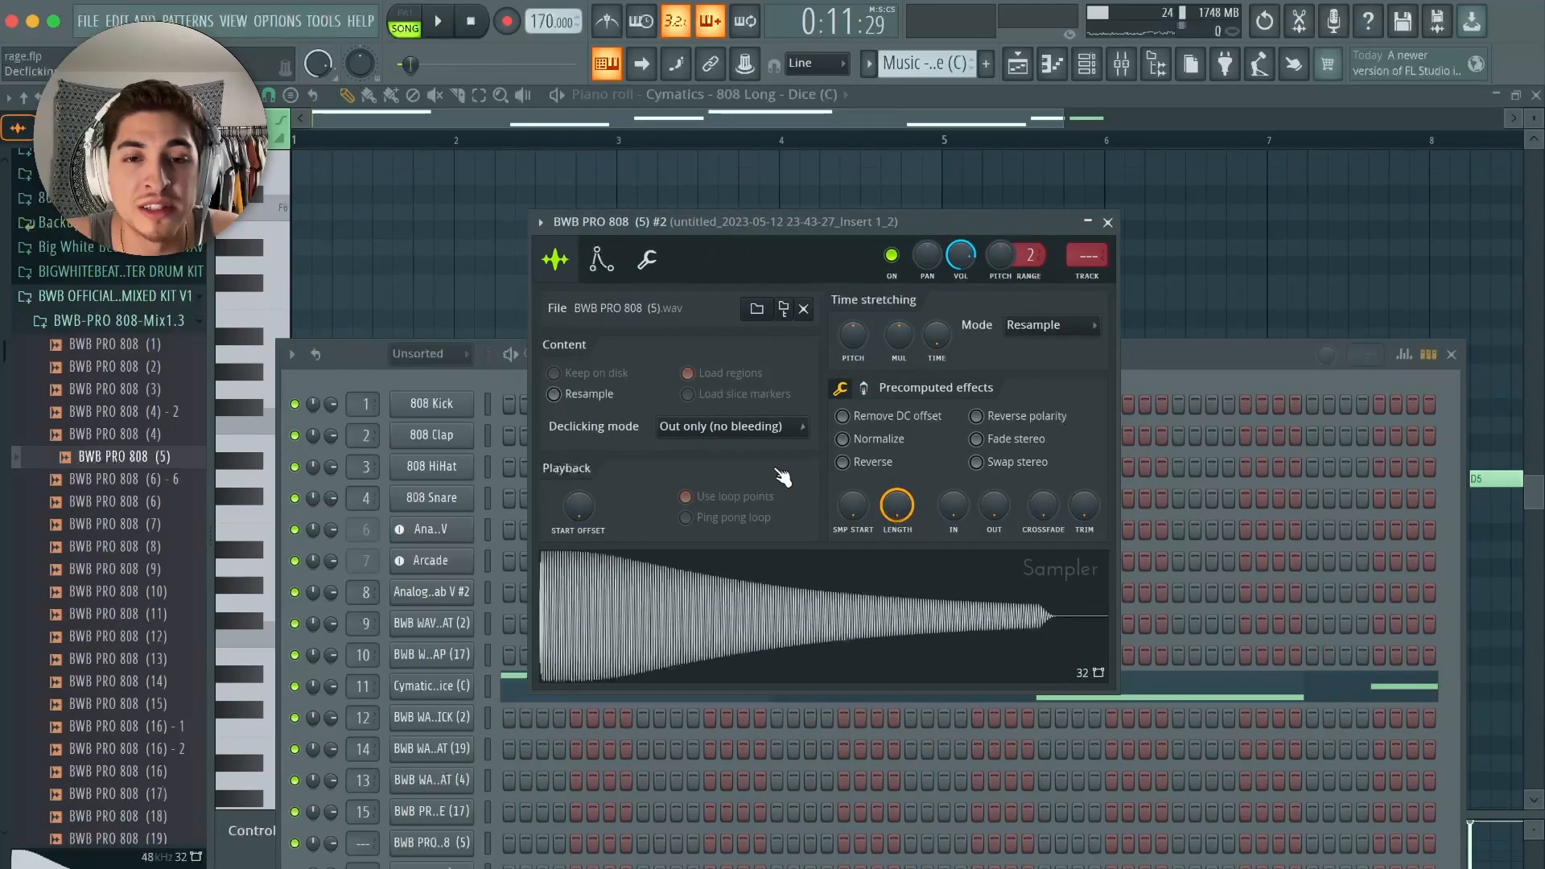
left_click(647, 259)
left_click(601, 259)
left_click(555, 260)
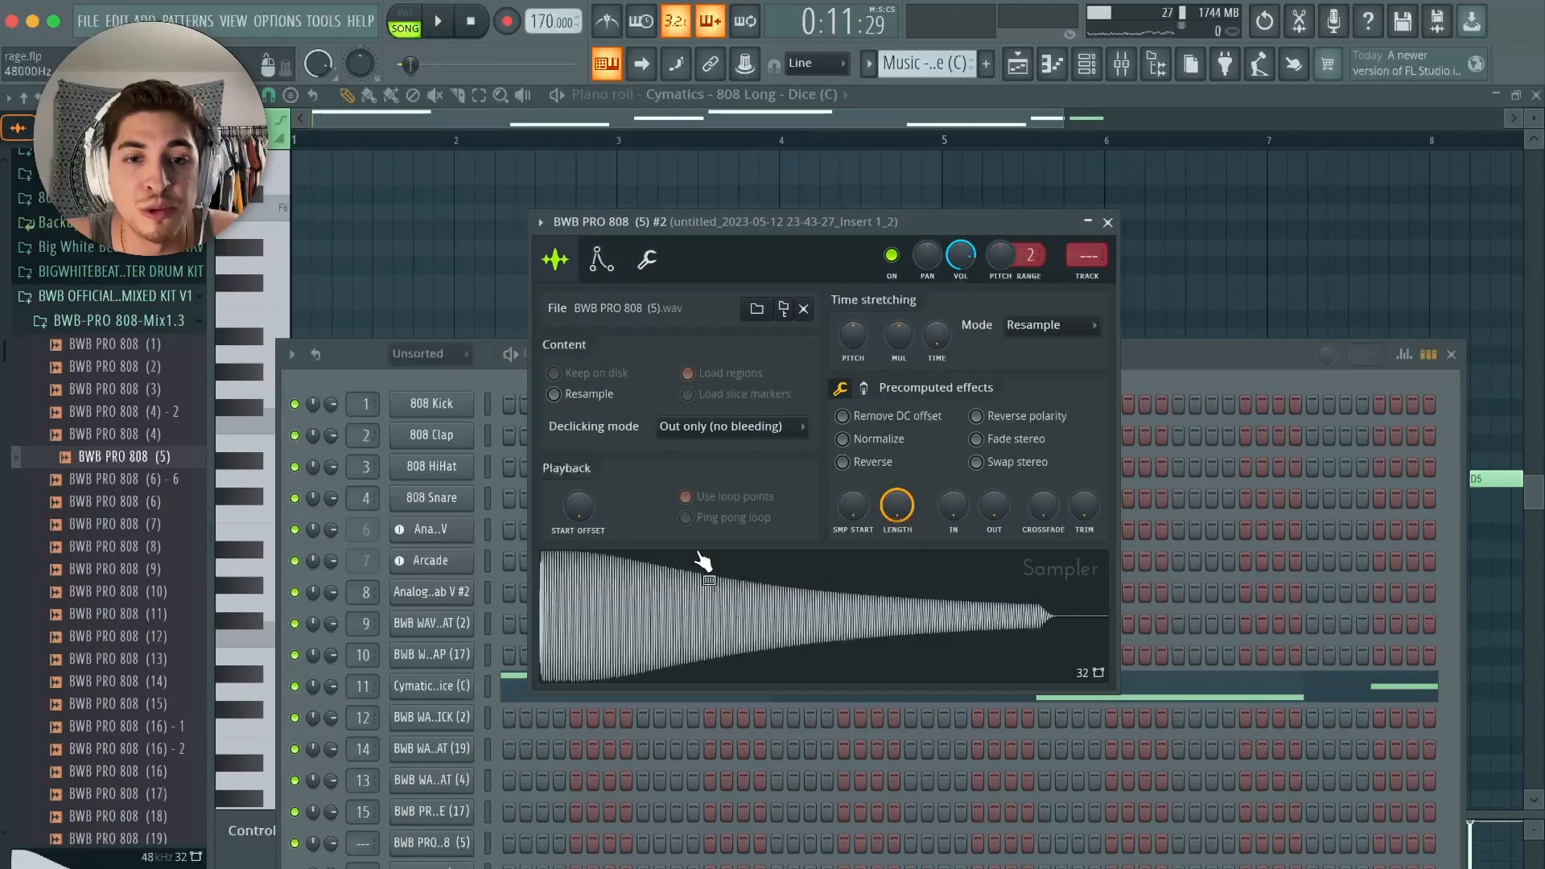
- Open the 808 sample in Edison, detect its pitch regions, check the note marker and close Edison
right_click(699, 557)
left_click(761, 649)
left_click(523, 355)
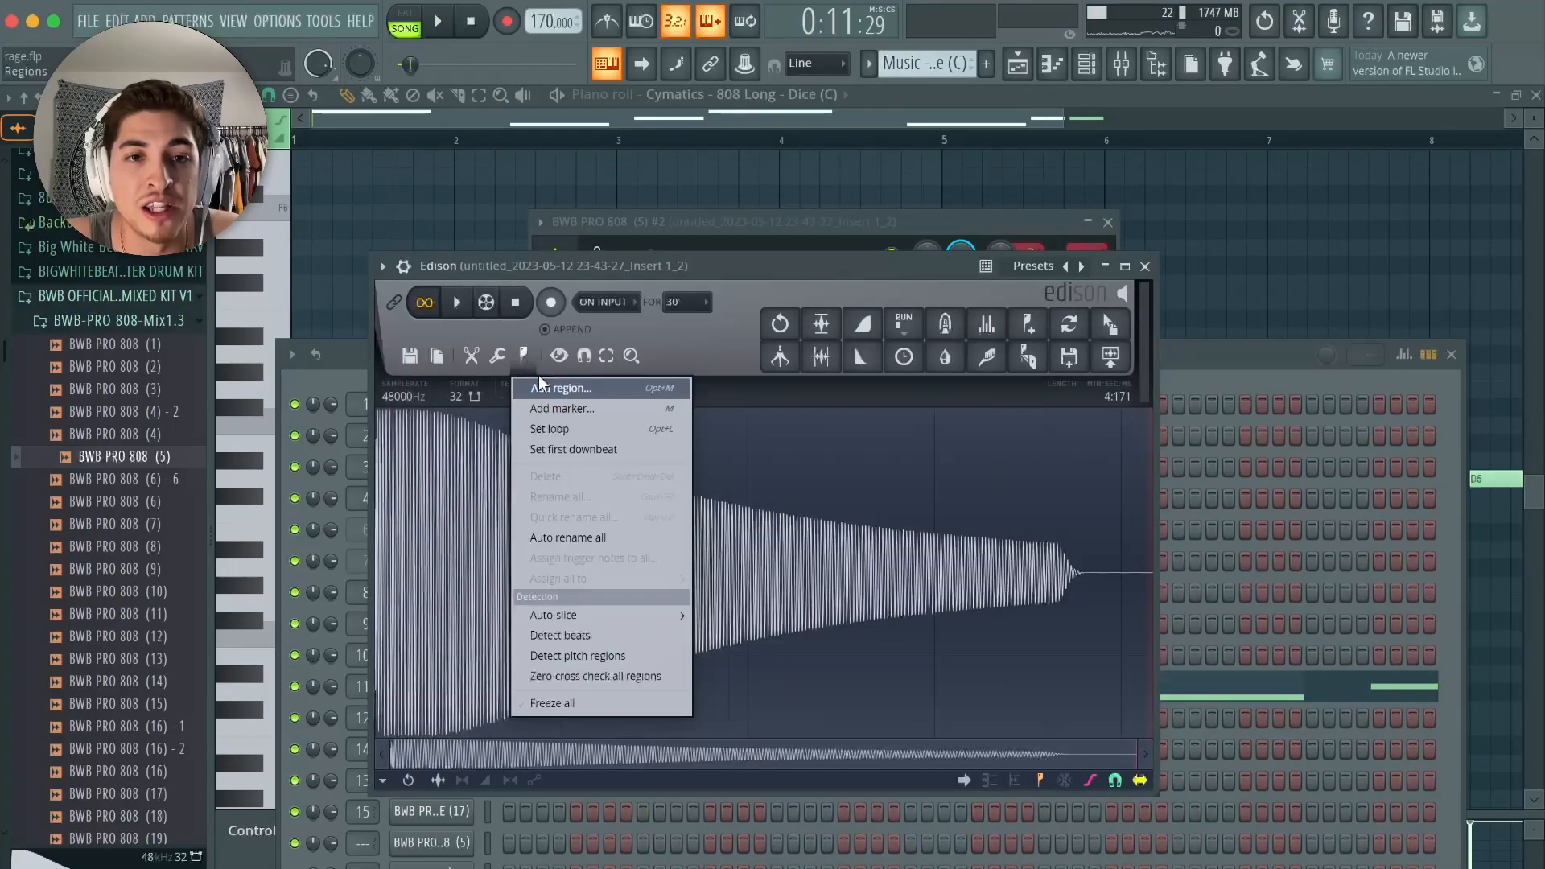
left_click(598, 655)
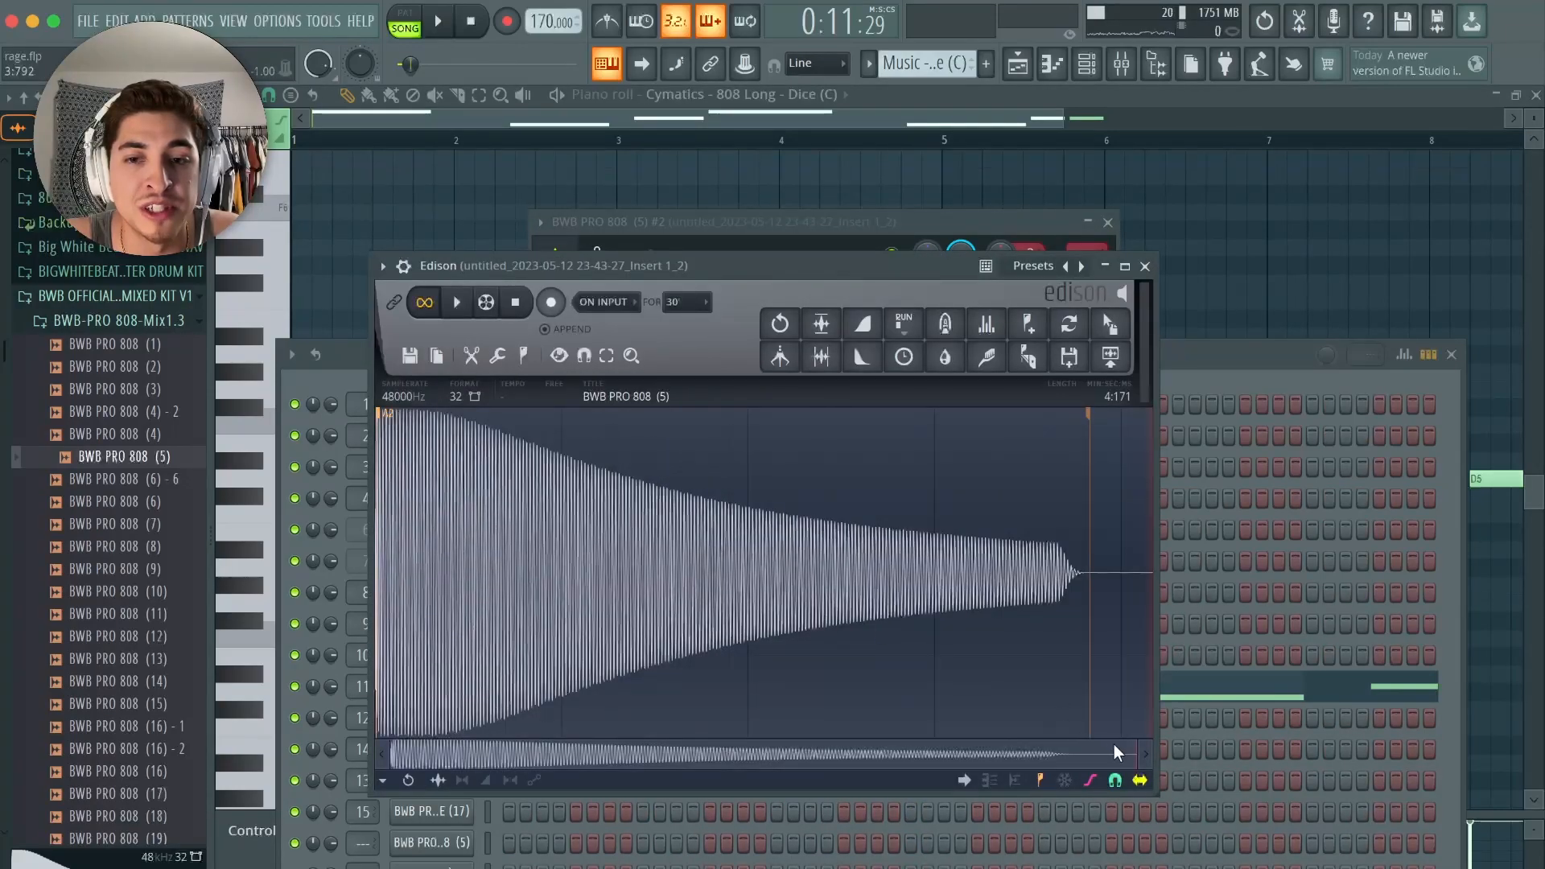
scroll(700, 719, "up", 2)
left_click(1145, 266)
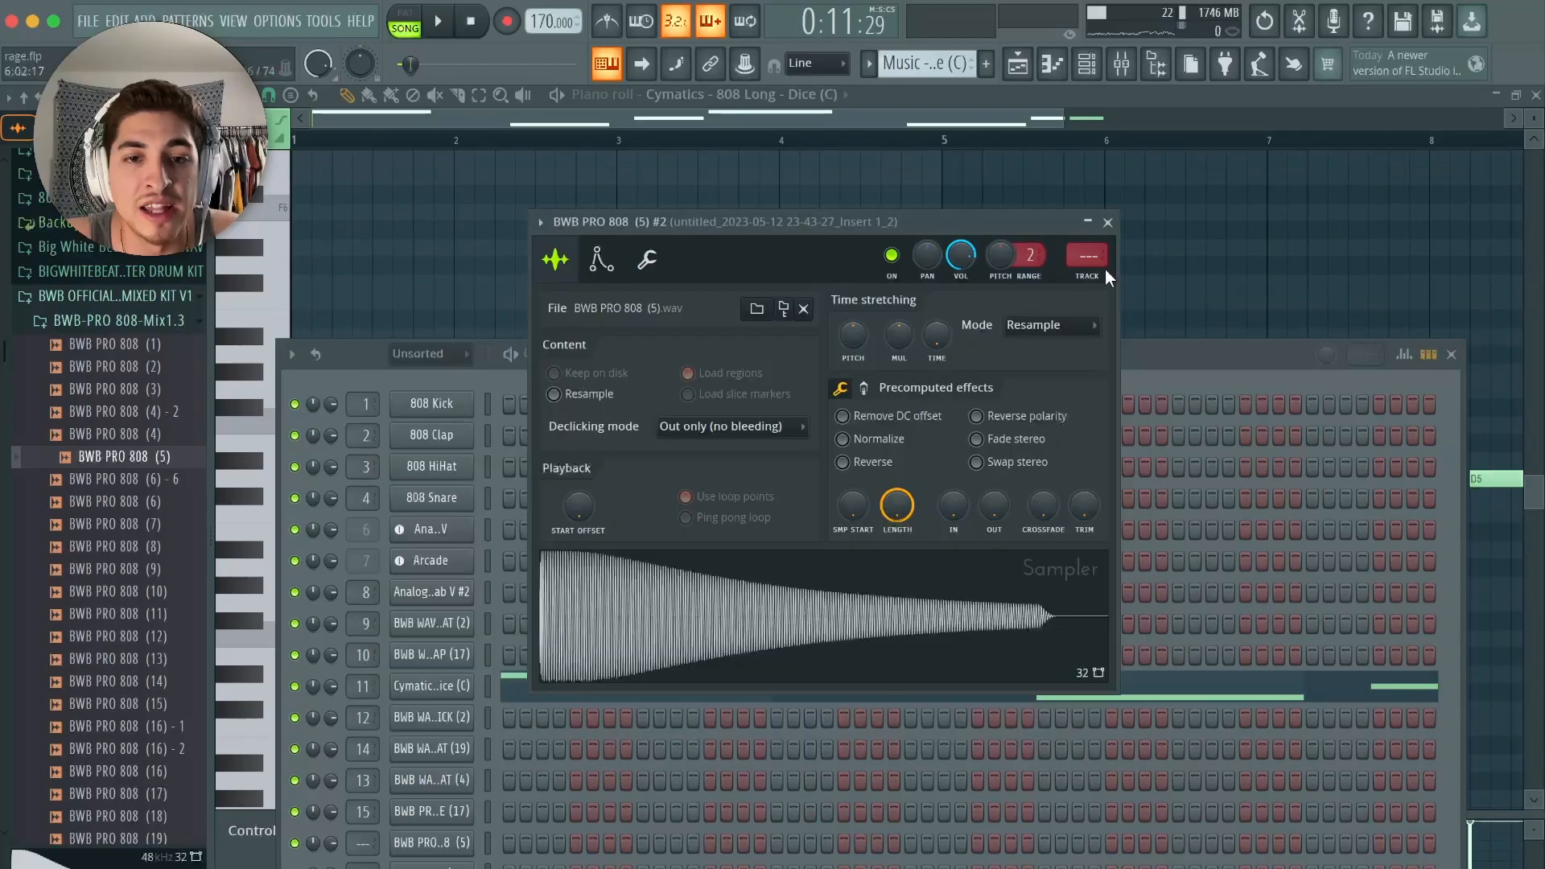
- Check the 808 channel's root note on its keyboard, and close the channel window and the channel rack
left_click(657, 255)
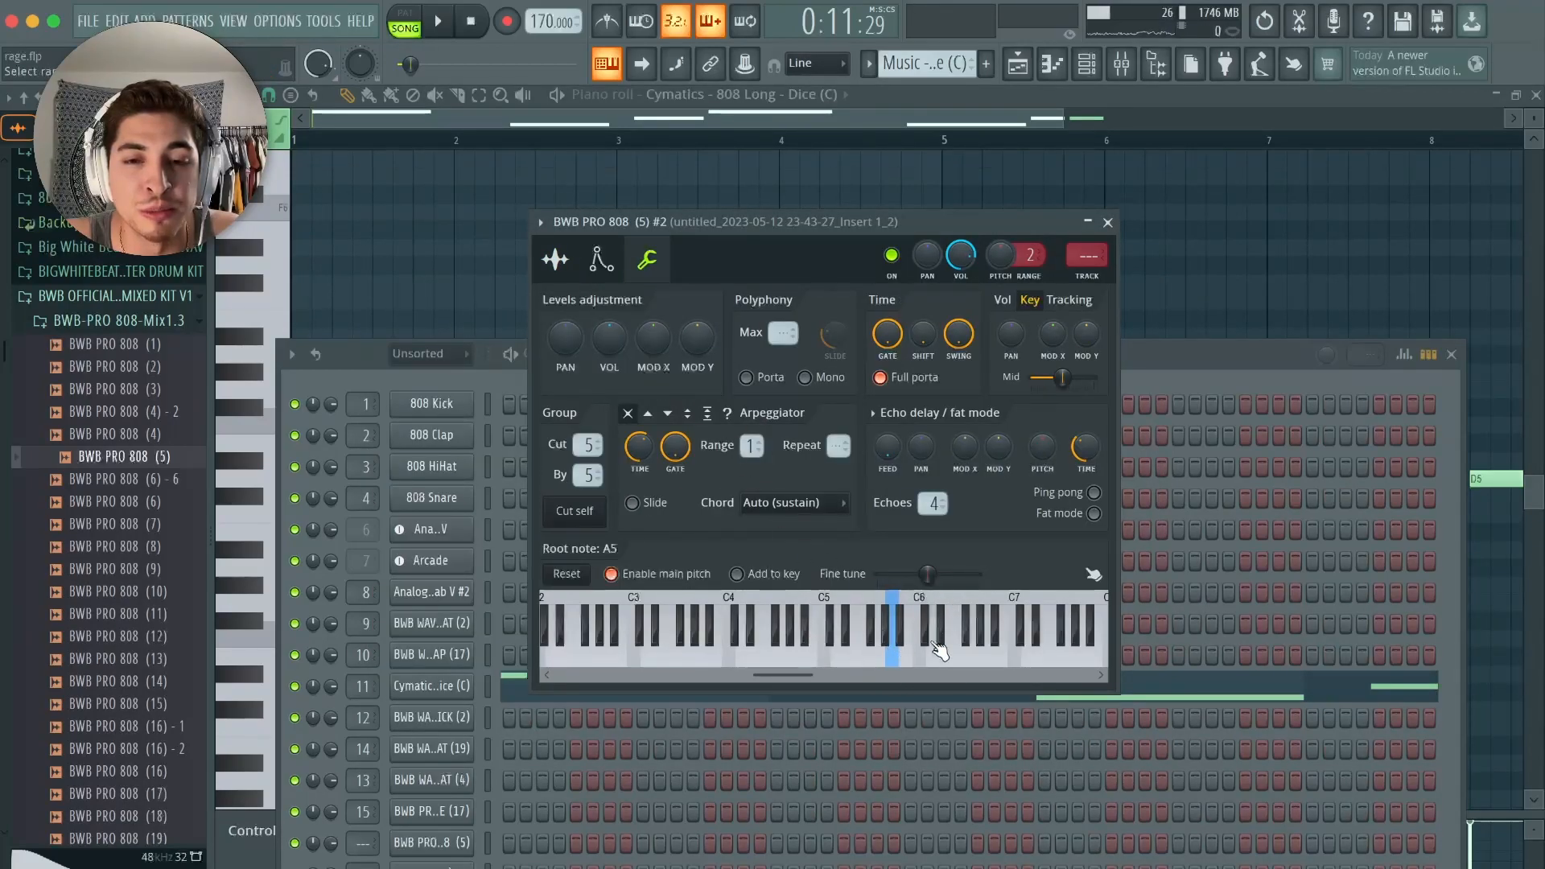
left_click(1108, 223)
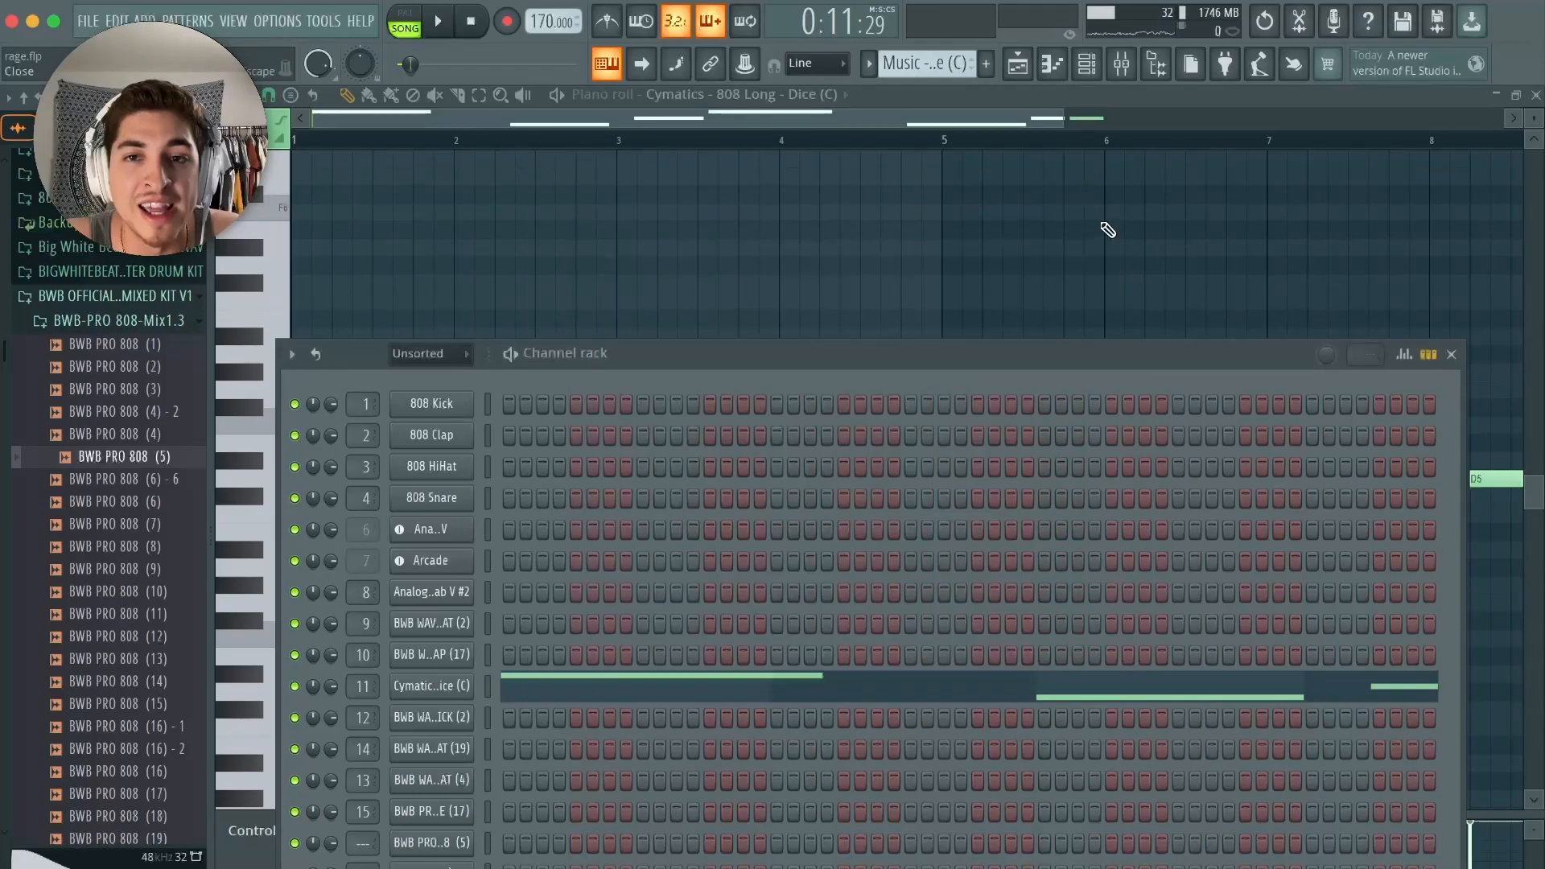
left_click_drag(798, 355, 788, 345)
left_click(1444, 346)
- Open the Analog Lab V pattern in the piano roll, examine its lowest notes across all eight bars and return to the playlist
left_click(1019, 65)
left_click(1019, 64)
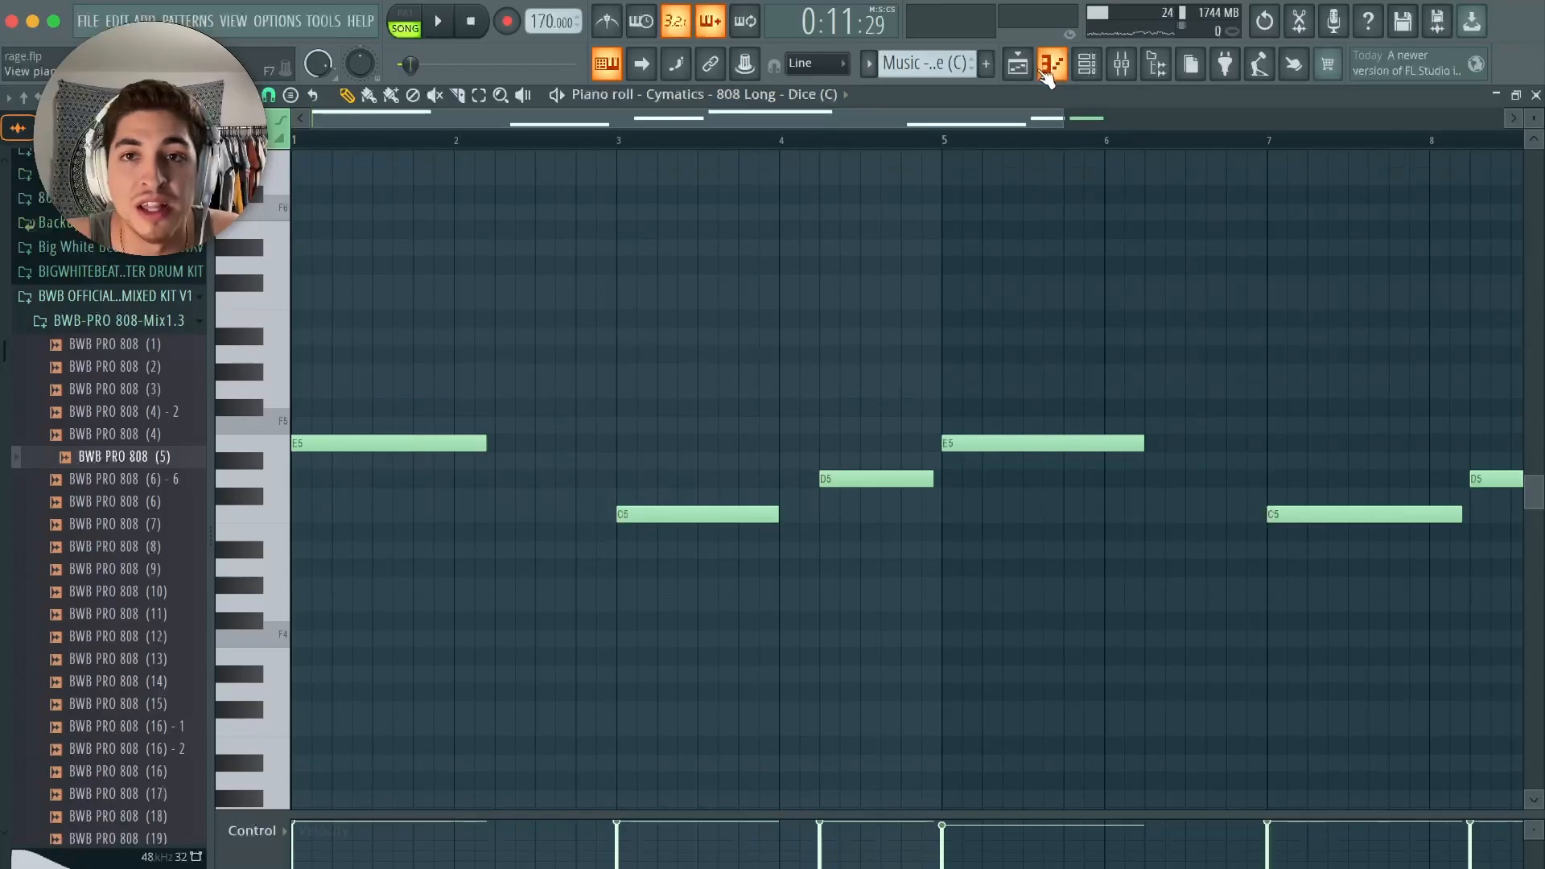
left_click(1050, 71)
double_click(642, 438)
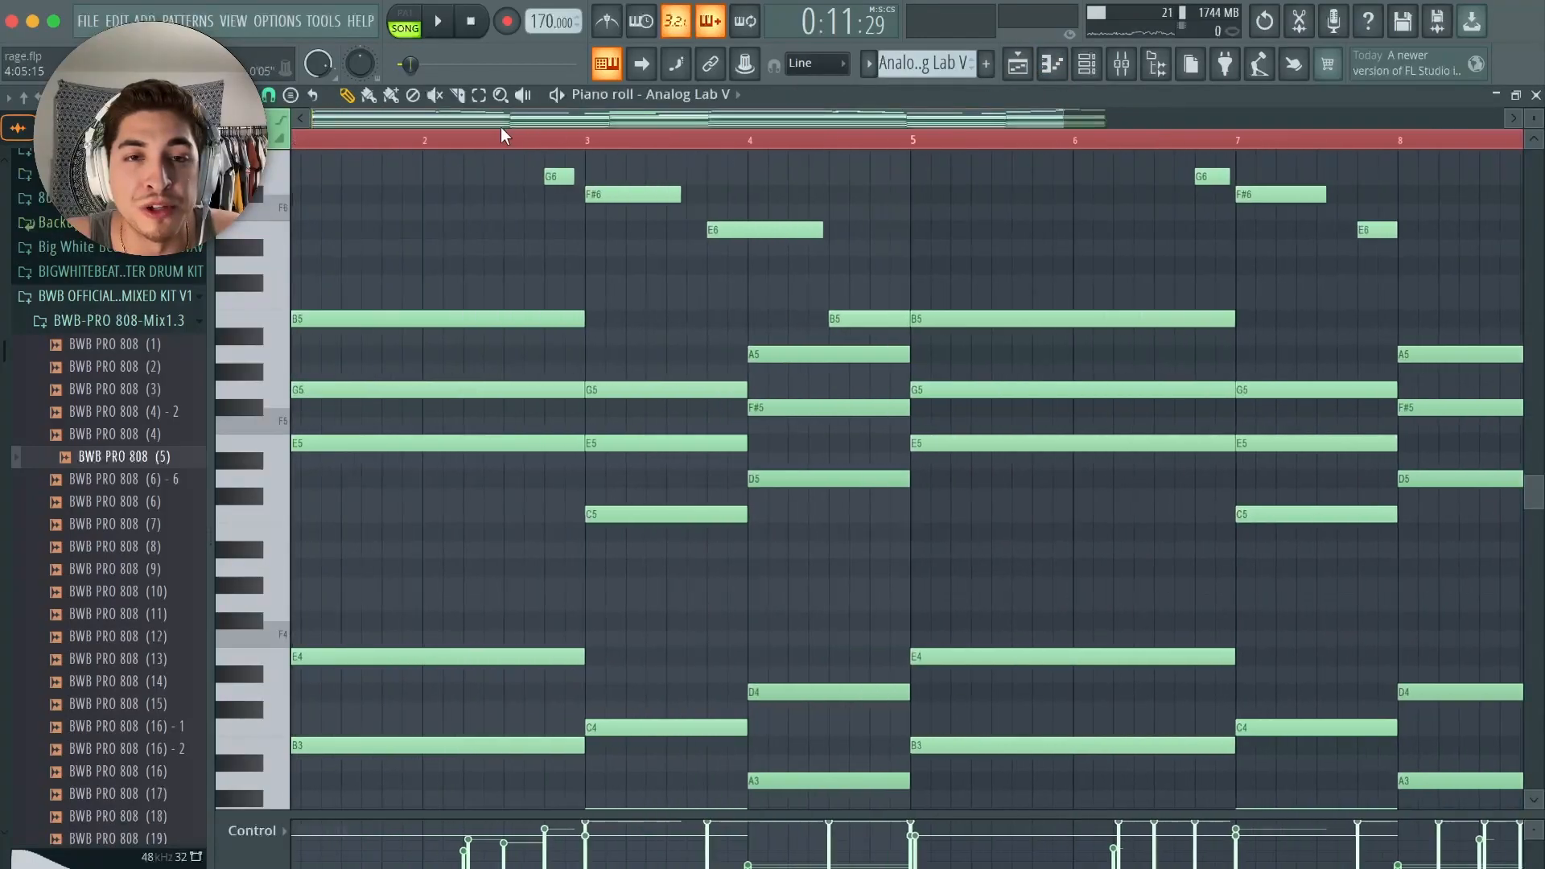
scroll(552, 338, "down", 6)
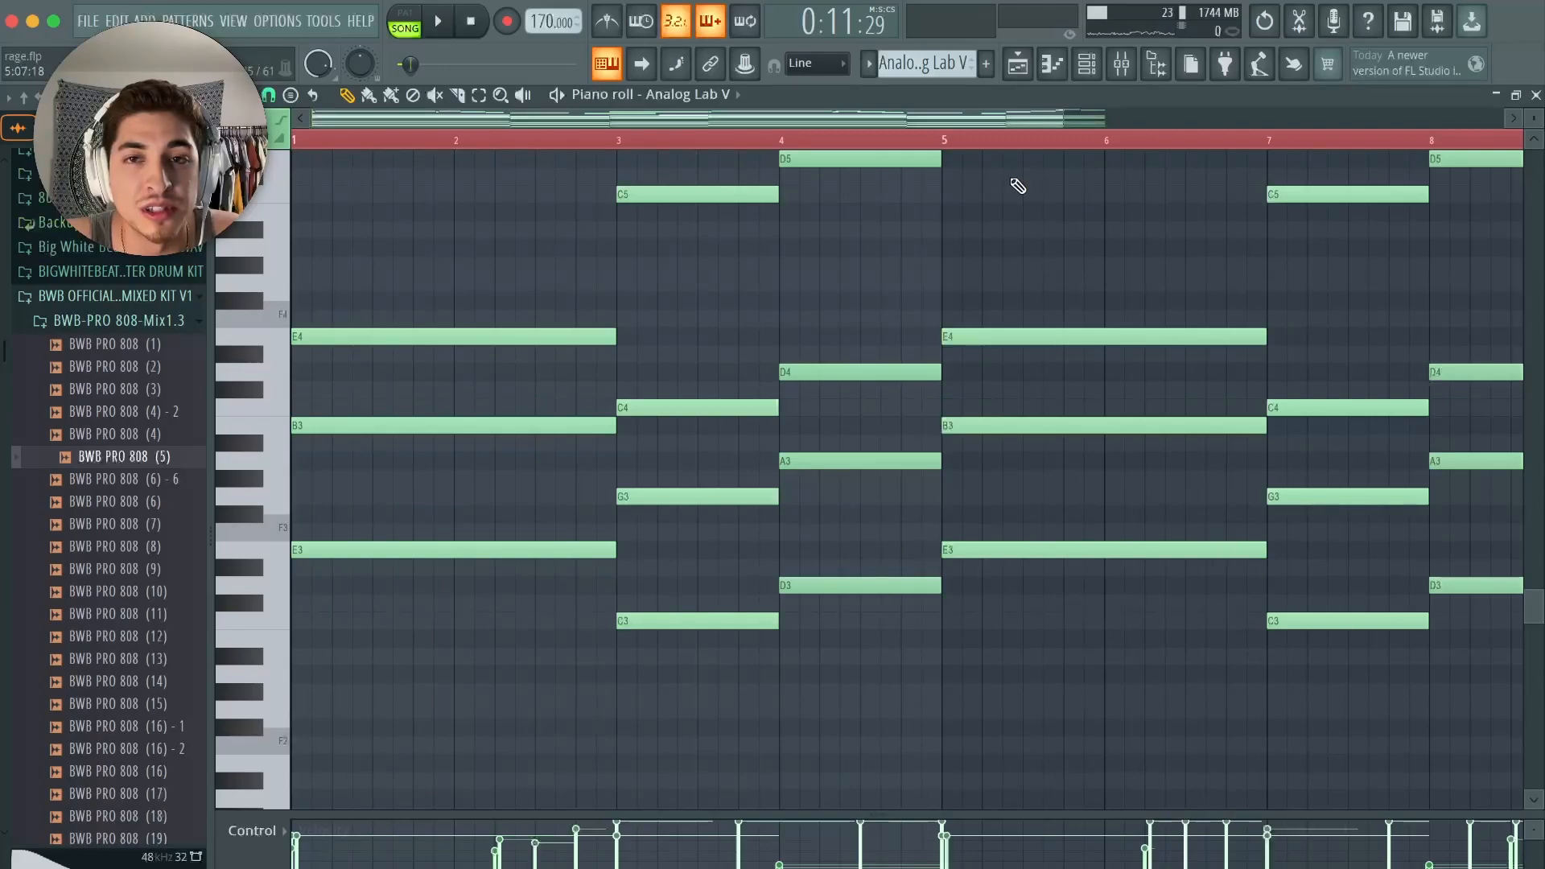
left_click_drag(1059, 121, 1306, 121)
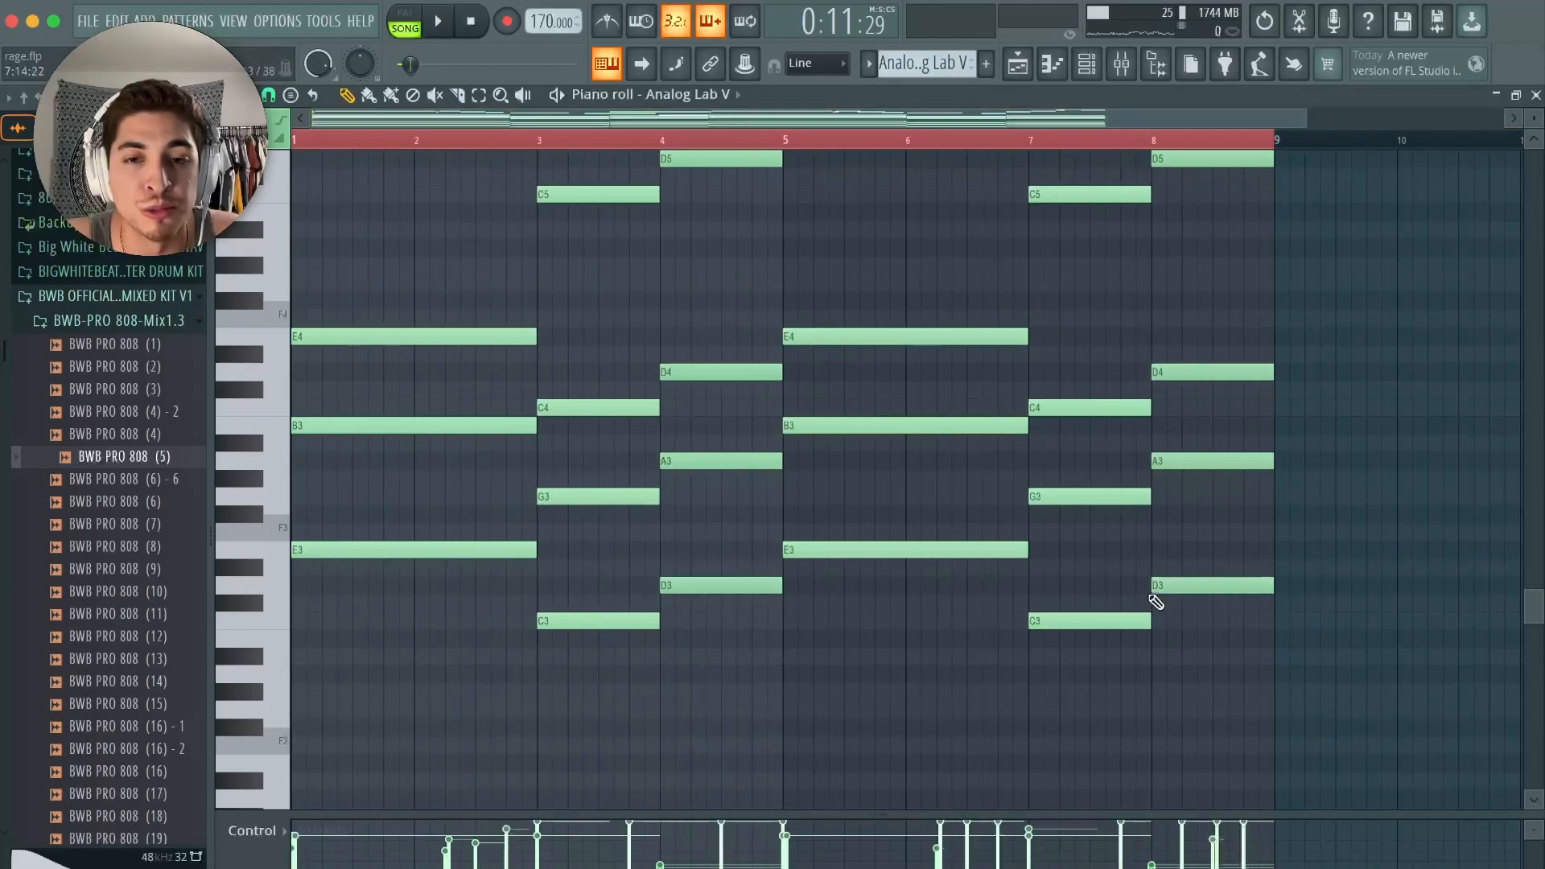
left_click(1019, 68)
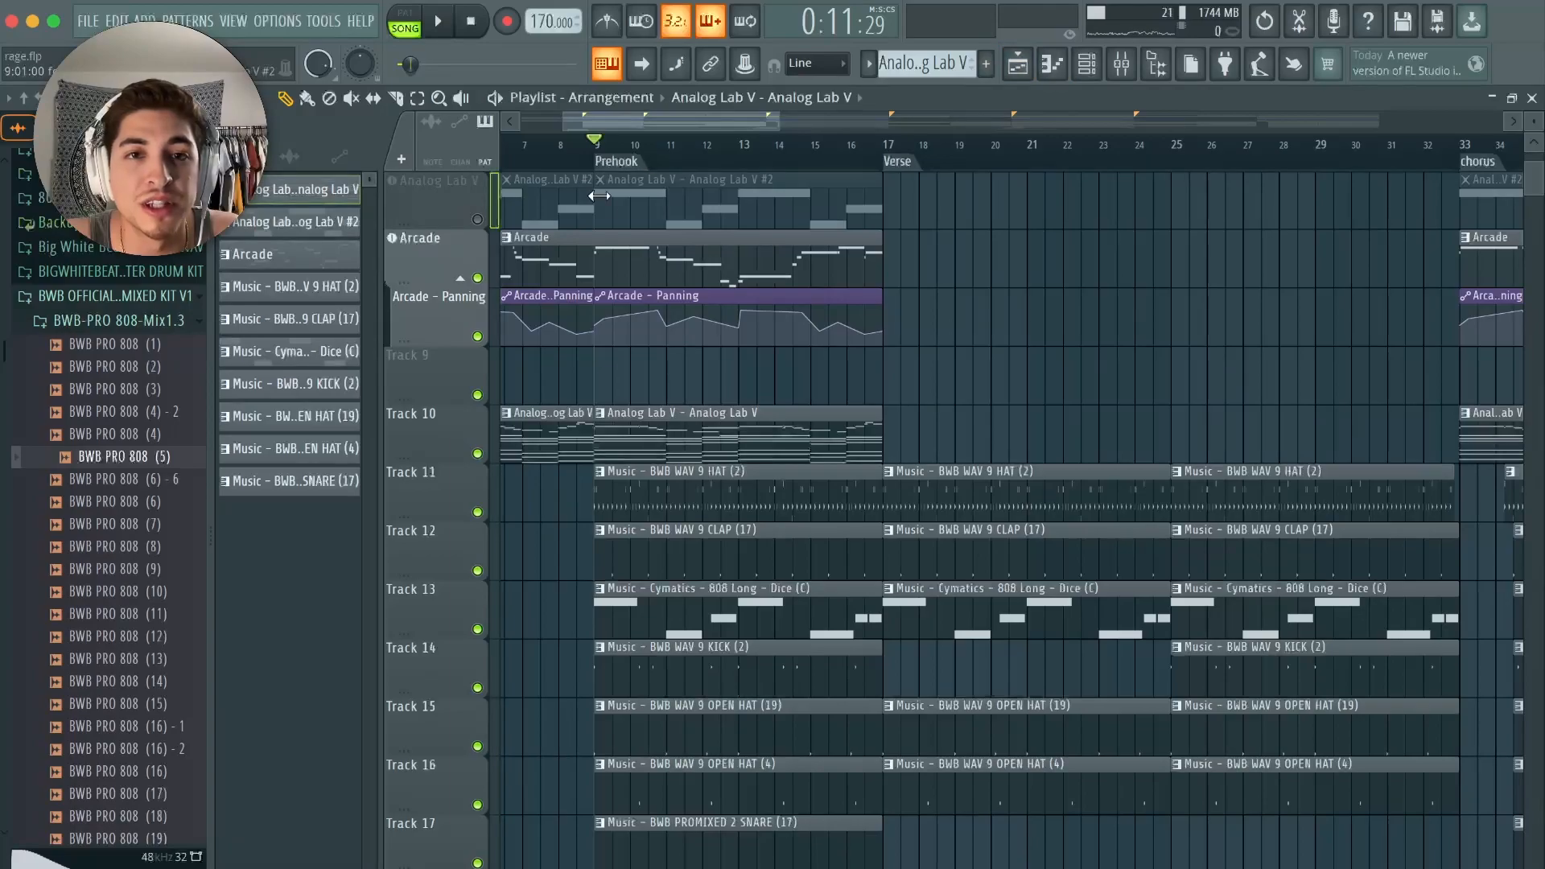
- Open the Track 5 audio clip's sample in Edison and detect its pitch regions
scroll(663, 502, "up", 2)
double_click(638, 261)
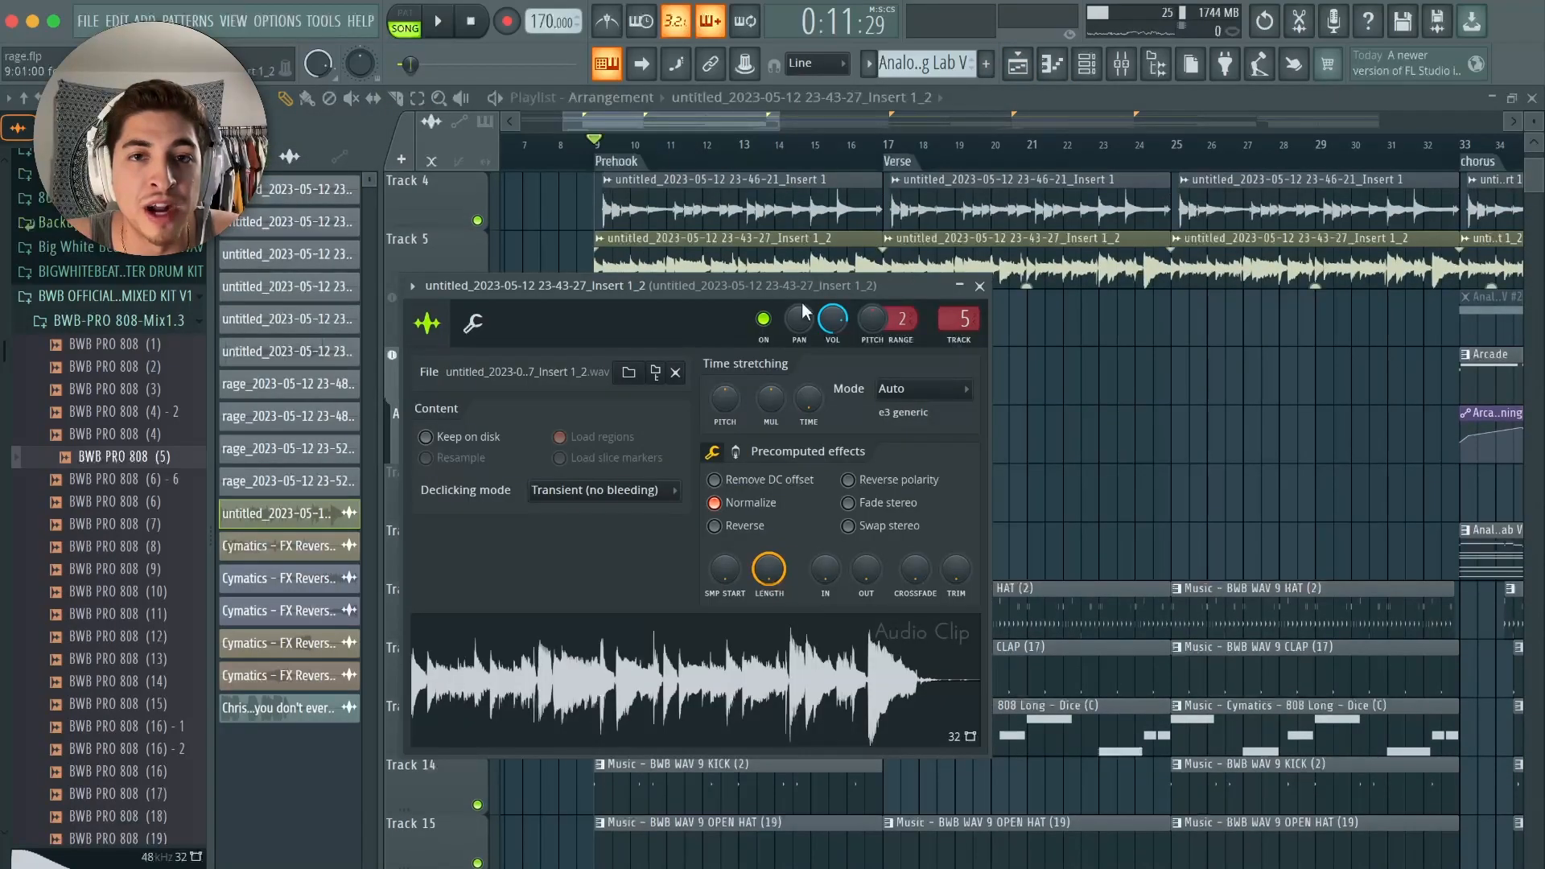
left_click_drag(860, 291, 893, 253)
right_click(589, 610)
left_click(707, 715)
left_click(524, 356)
left_click(609, 664)
- Play the sample in Edison, inspect the detected note markers from the first E3 region, and close Edison and the clip settings
left_click_drag(1141, 755, 671, 717)
left_click(459, 304)
left_click_drag(661, 755, 489, 753)
left_click(411, 420)
left_click_drag(397, 424, 386, 424)
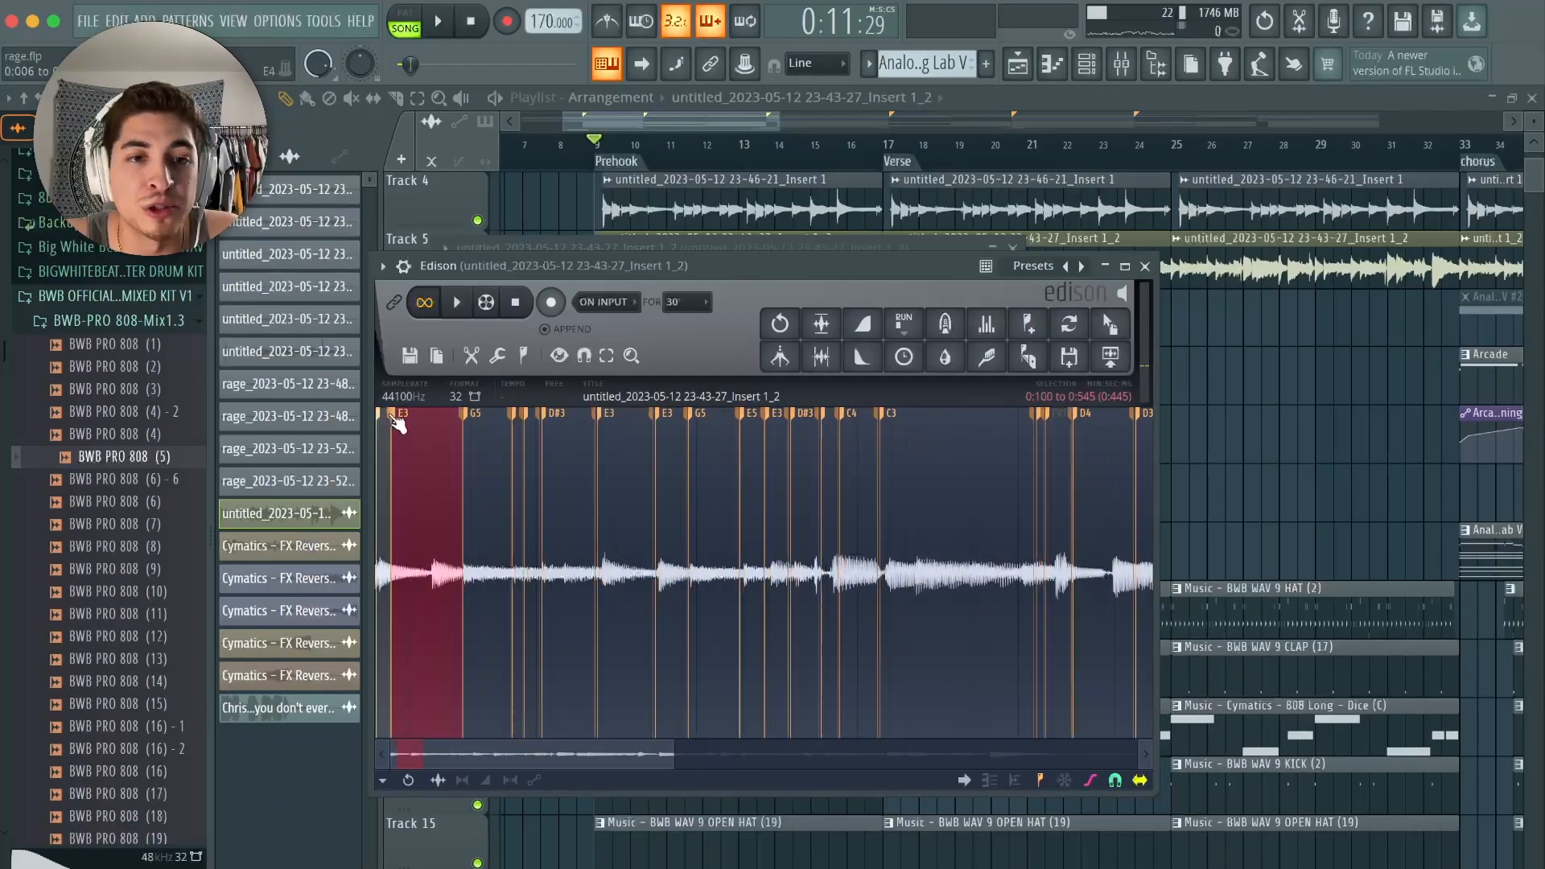
left_click(456, 302)
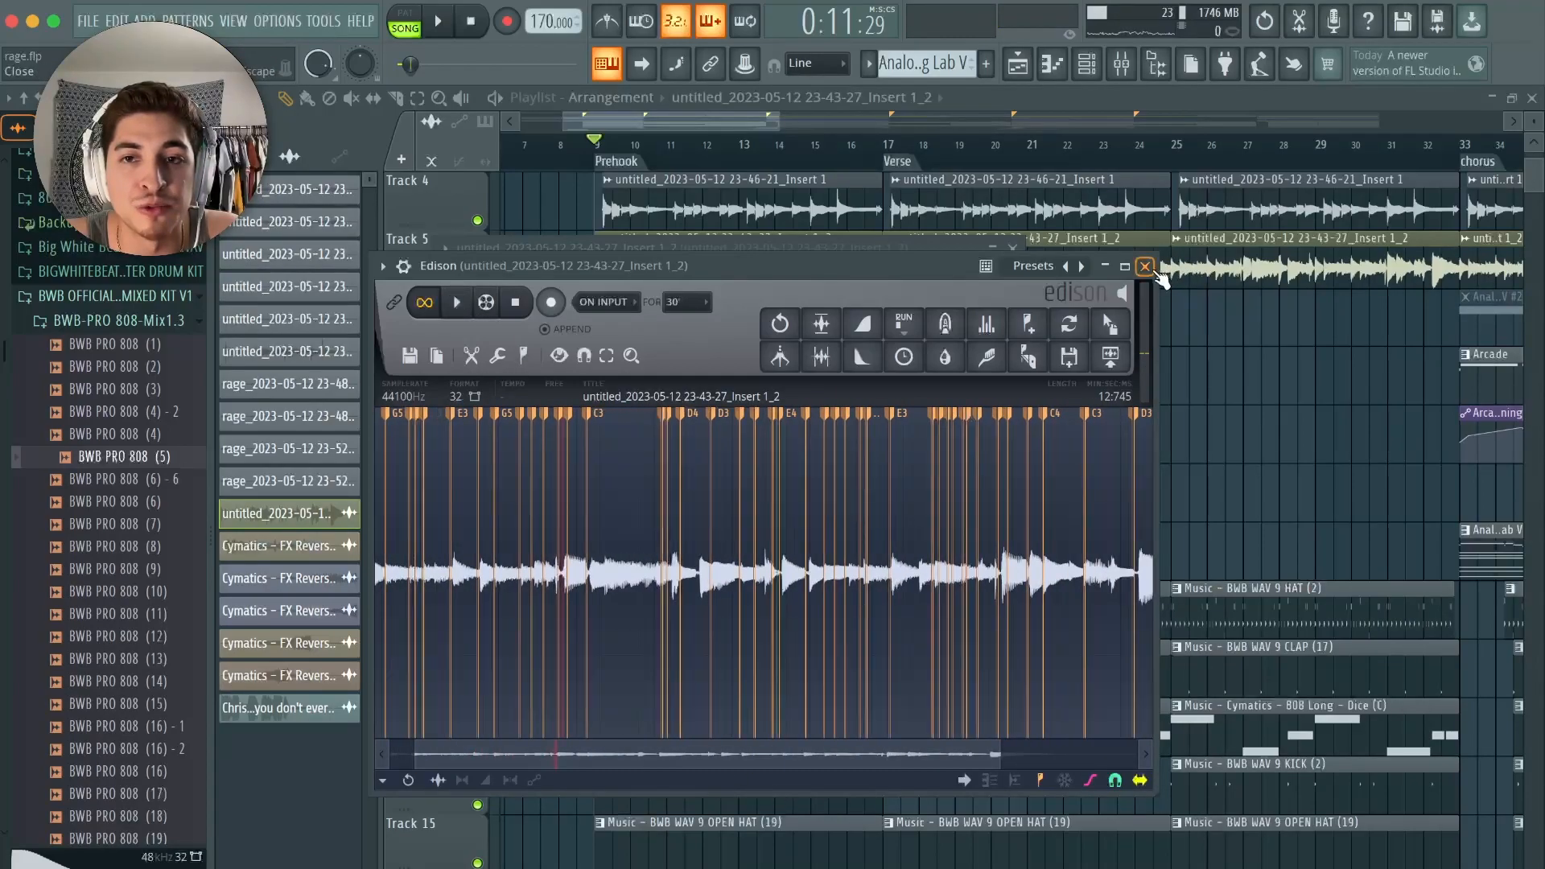
left_click(1145, 266)
left_click(1016, 250)
- Unmute the Analog Lab V track holding the Analog Lab V #2 clips in the playlist
scroll(604, 153, "up", 5)
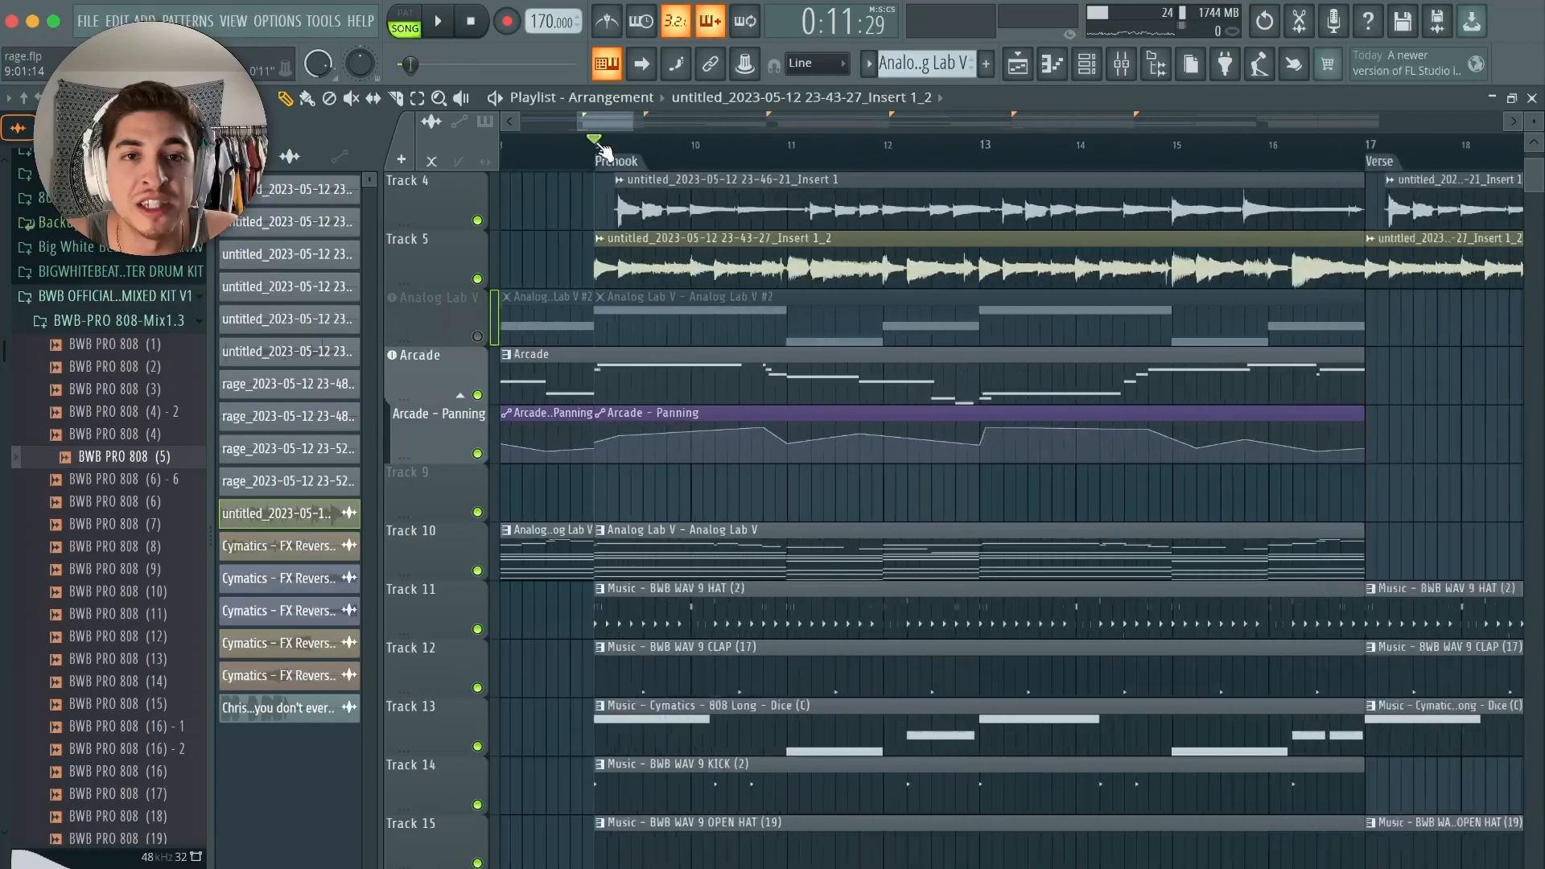
scroll(603, 153, "down", 5)
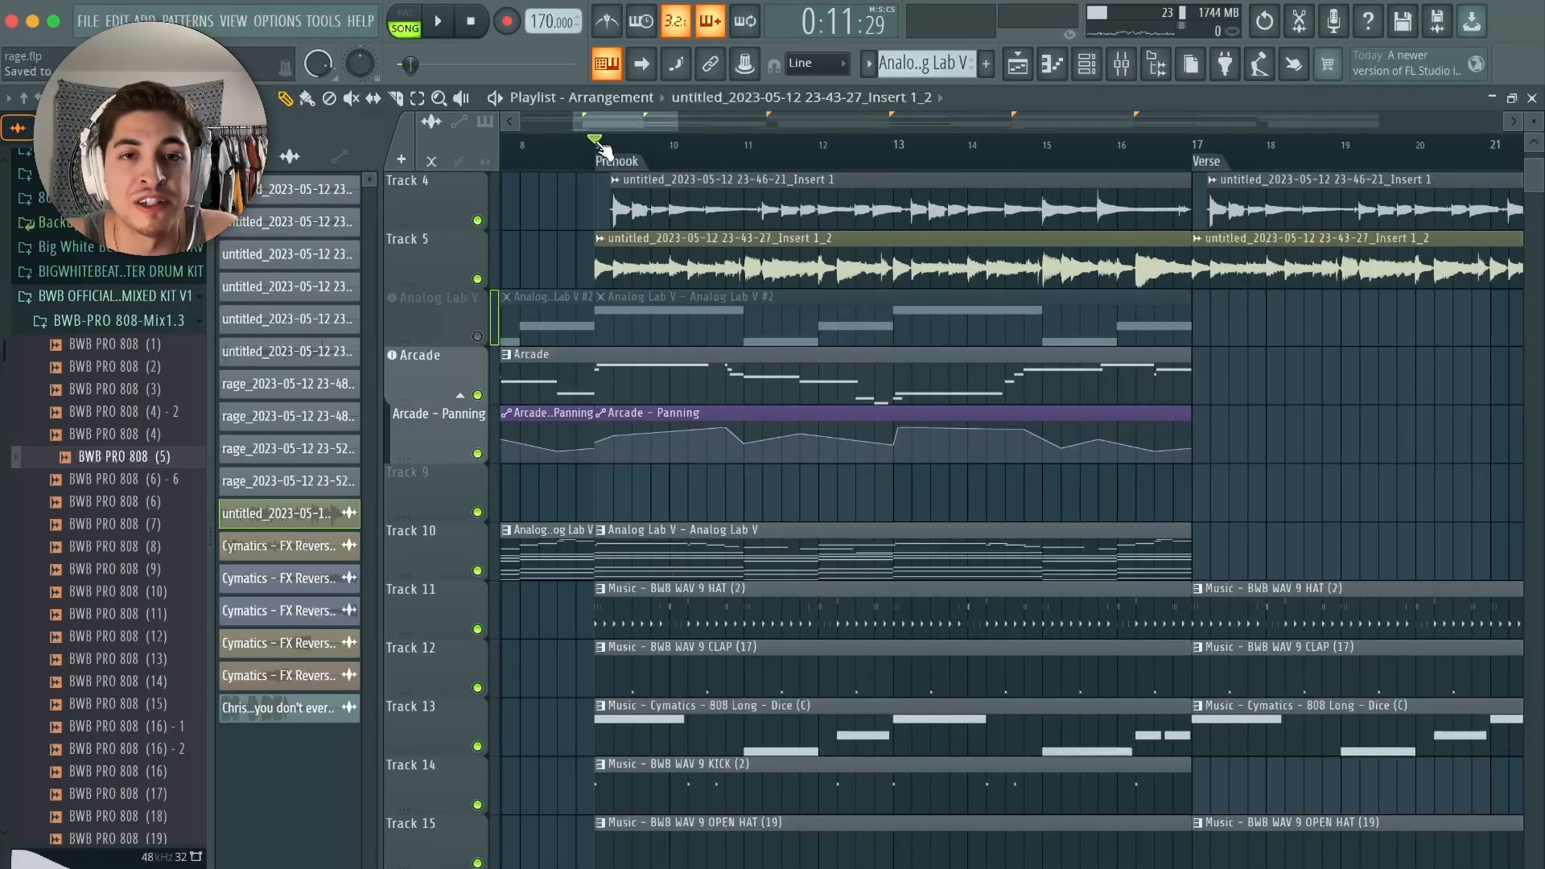
scroll(627, 355, "down", 1)
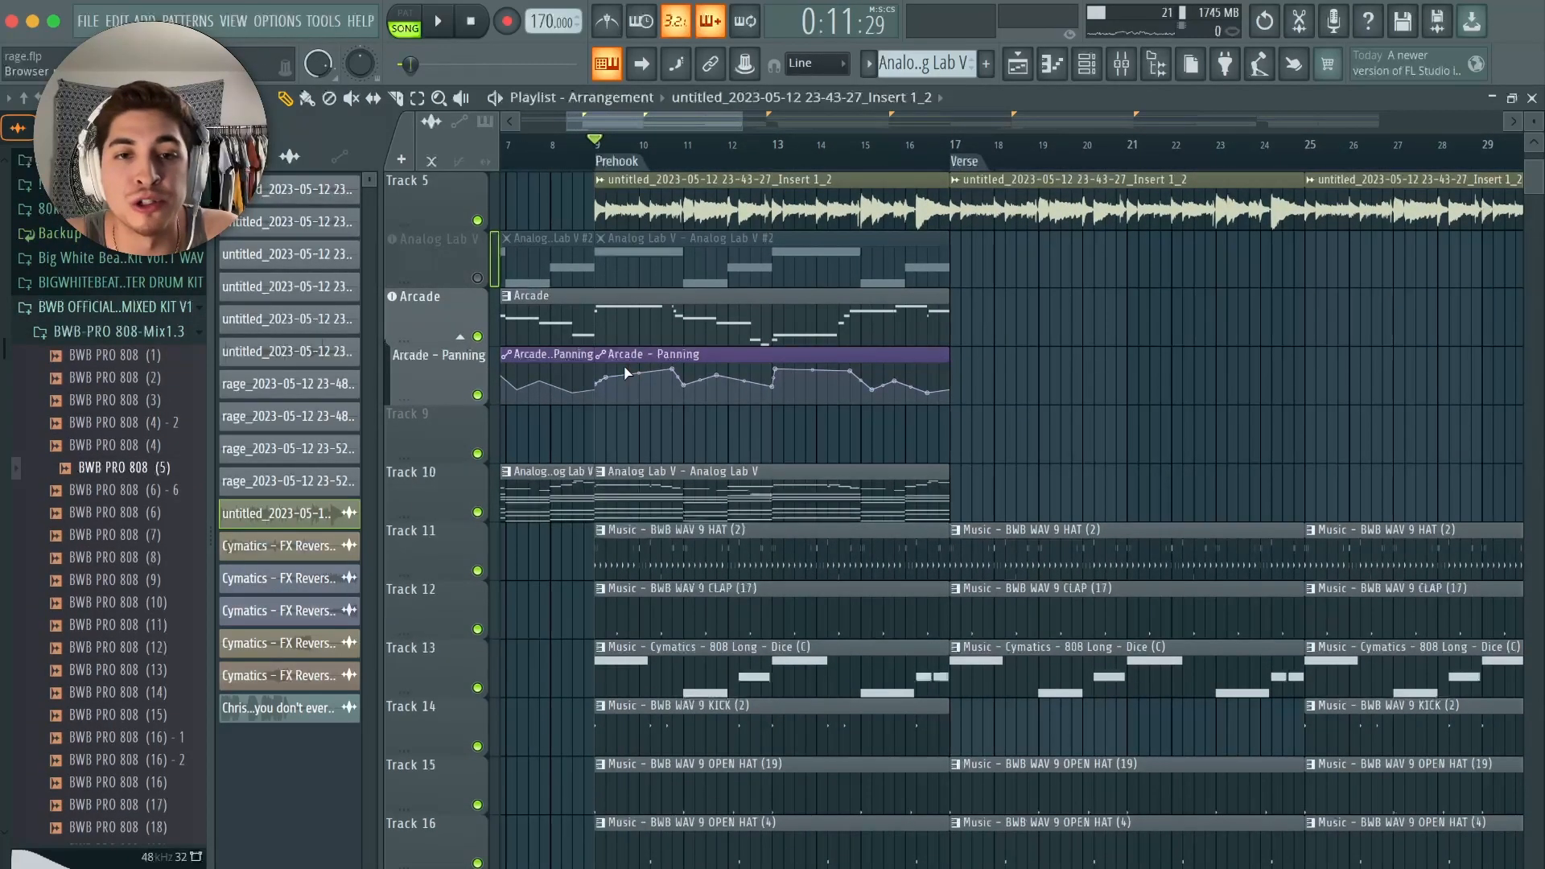
scroll(600, 149, "down", 3)
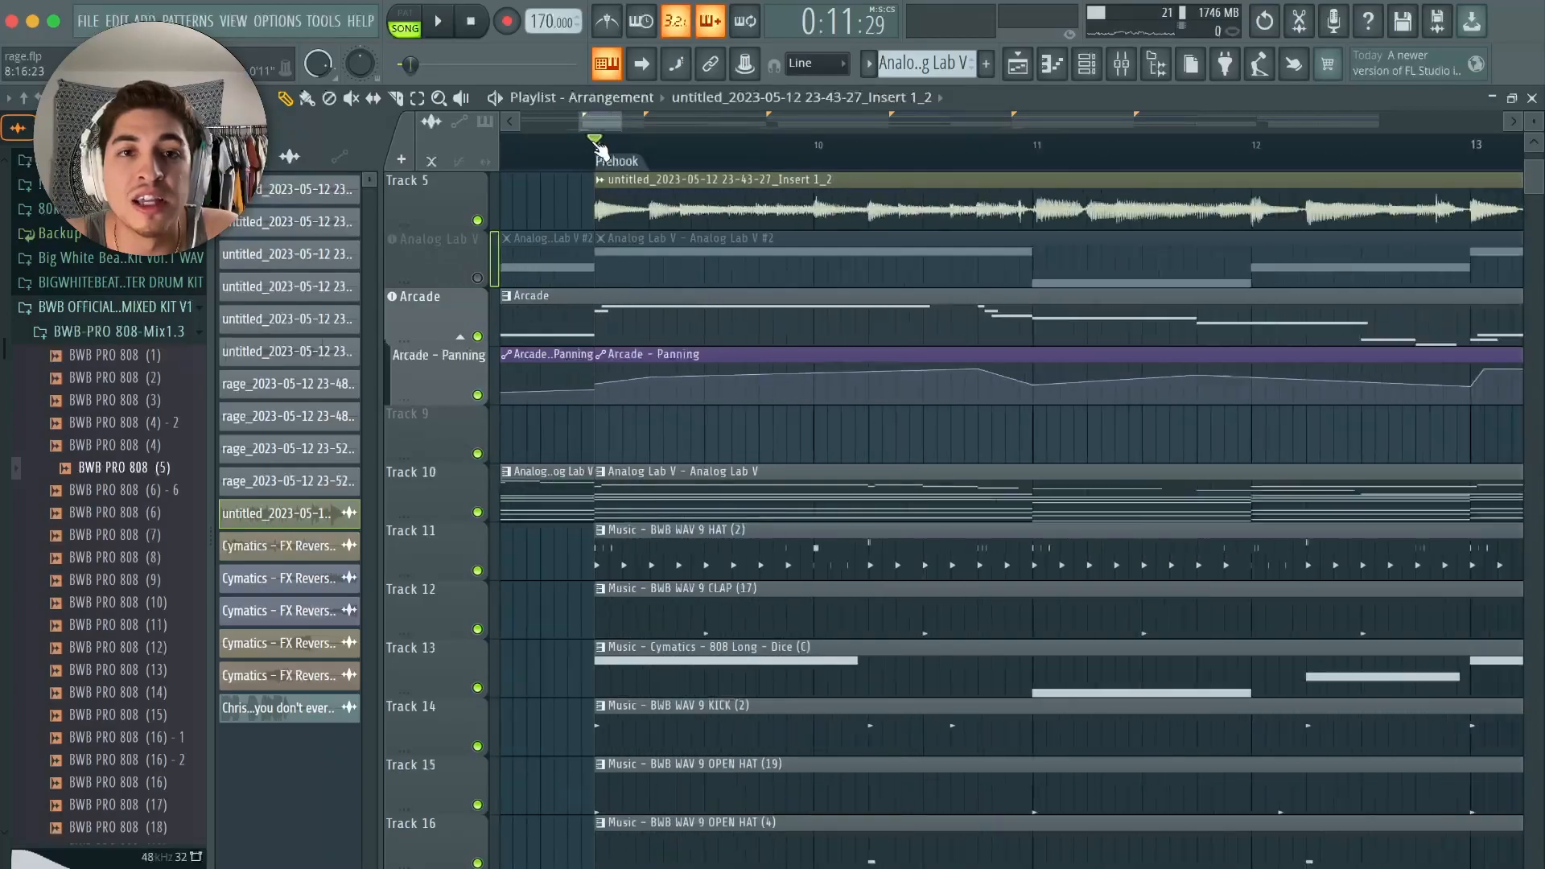
scroll(599, 150, "down", 2)
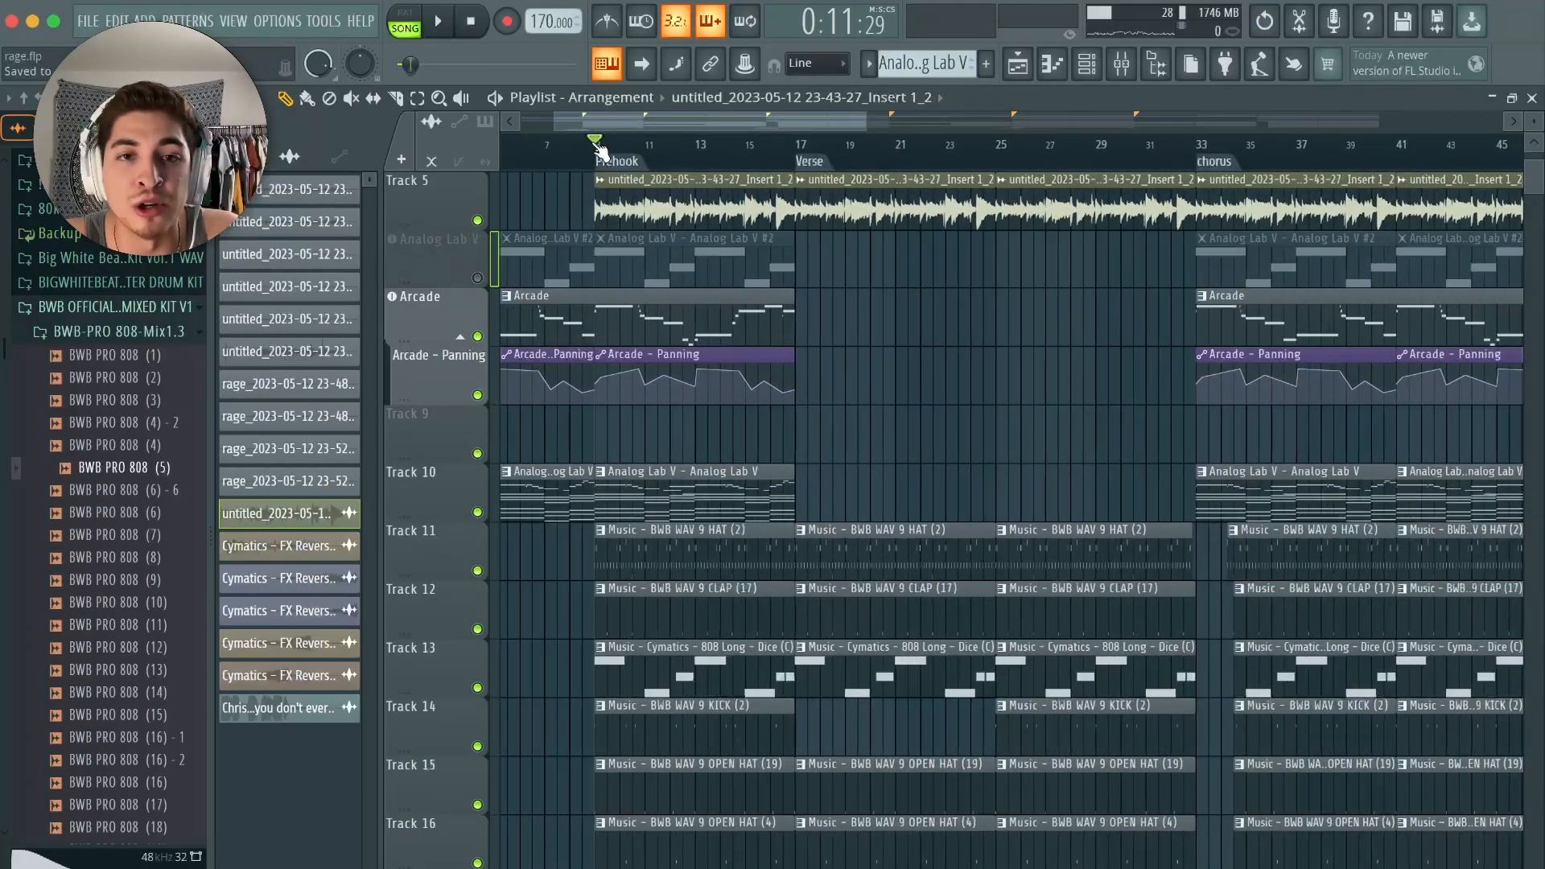
left_click(477, 279)
scroll(616, 149, "up", 5)
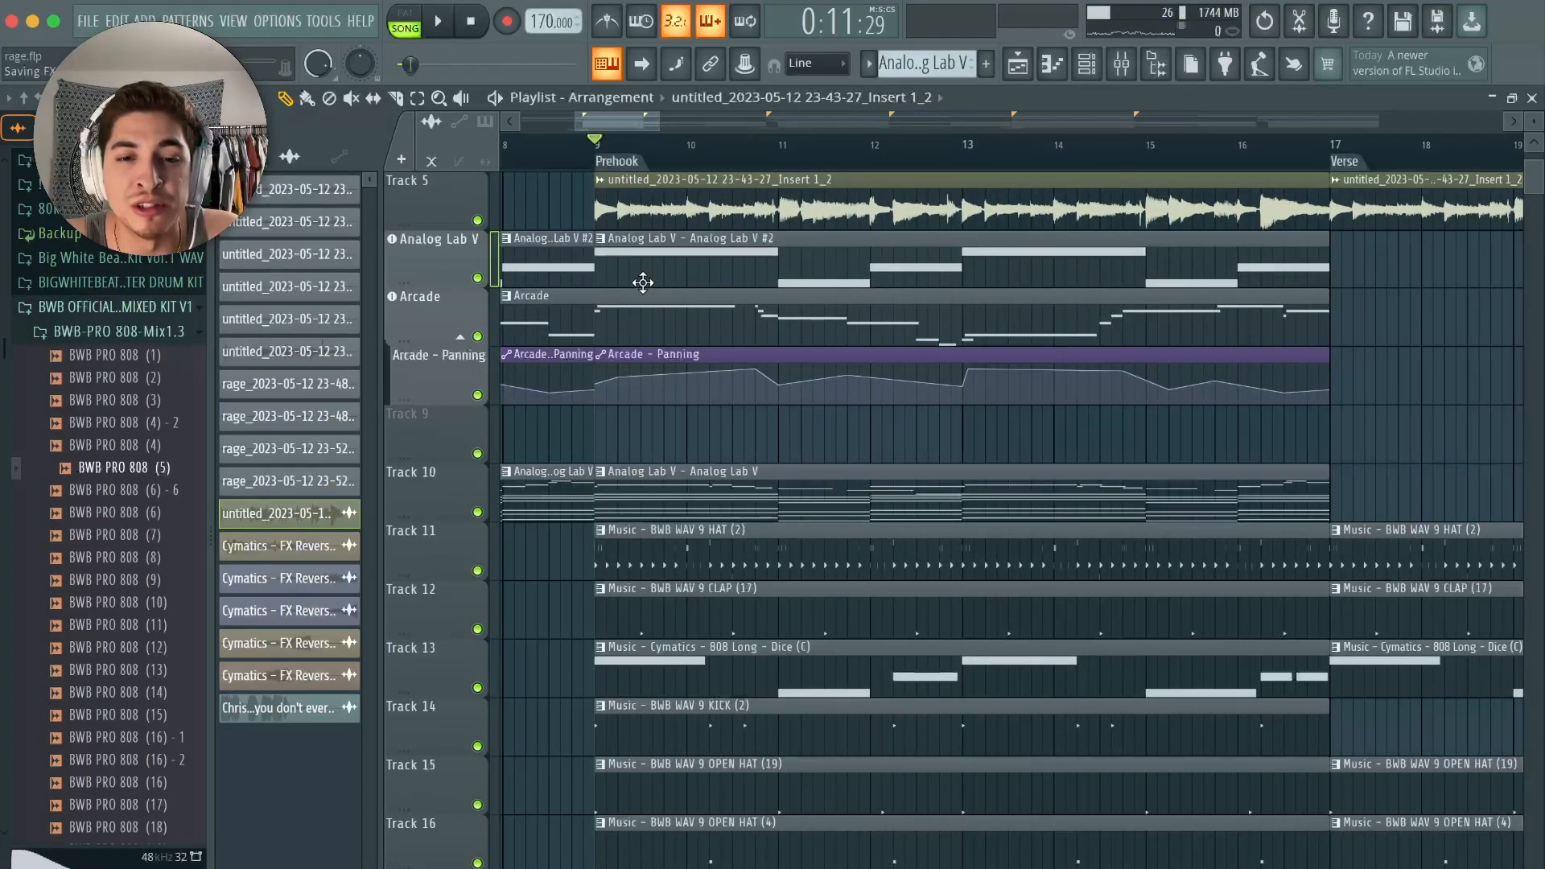
- Open the Cymatics - 808 Long - Dice pattern in the piano roll, examine where its notes start, and return to the playlist
double_click(721, 670)
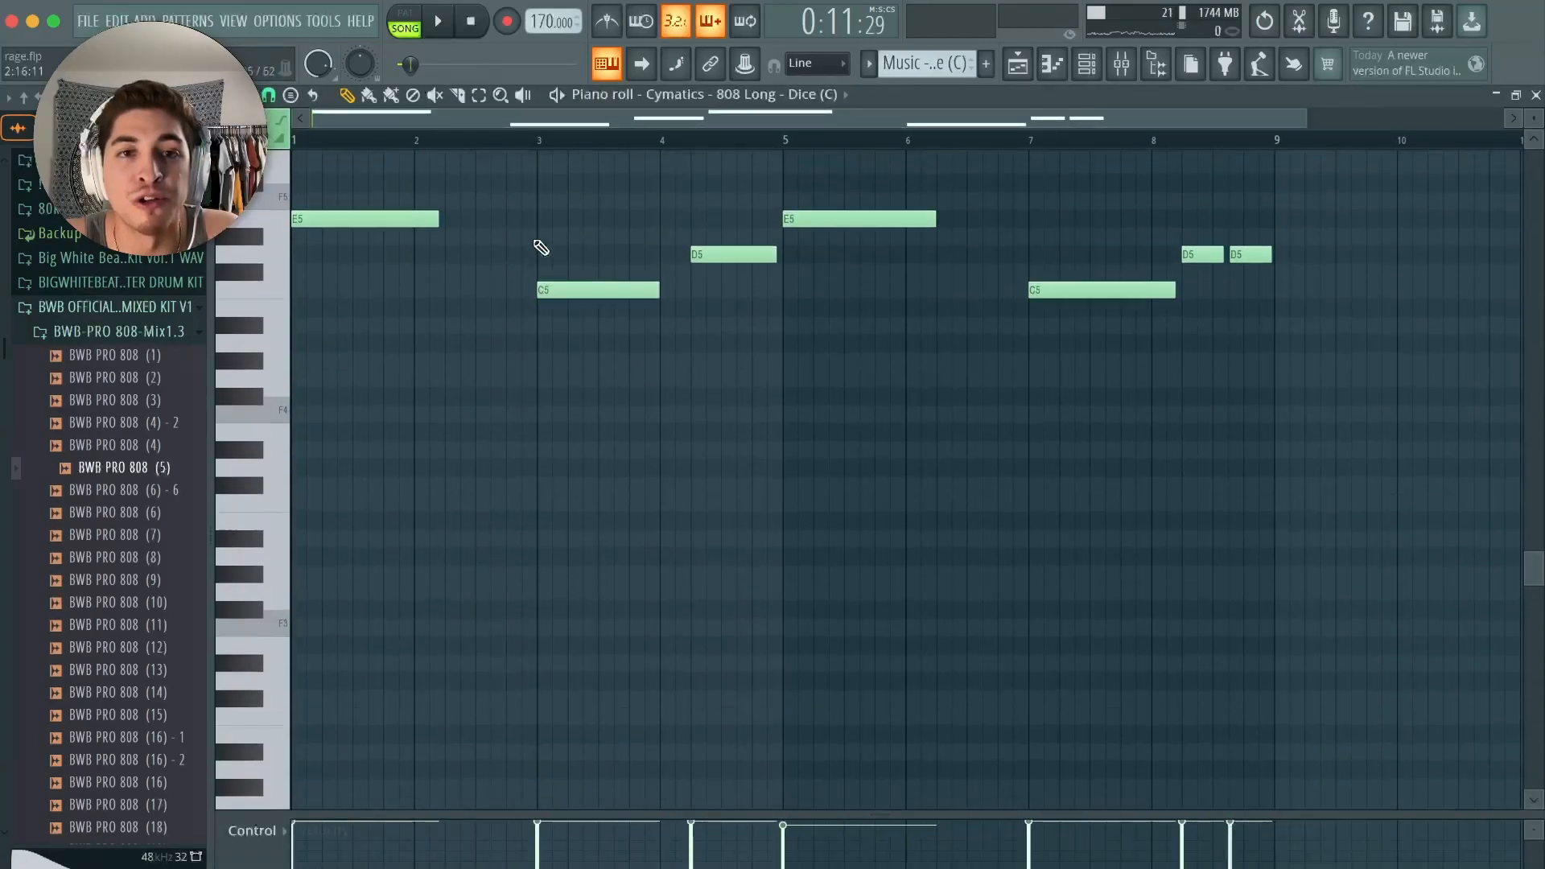
scroll(538, 155, "up", 5)
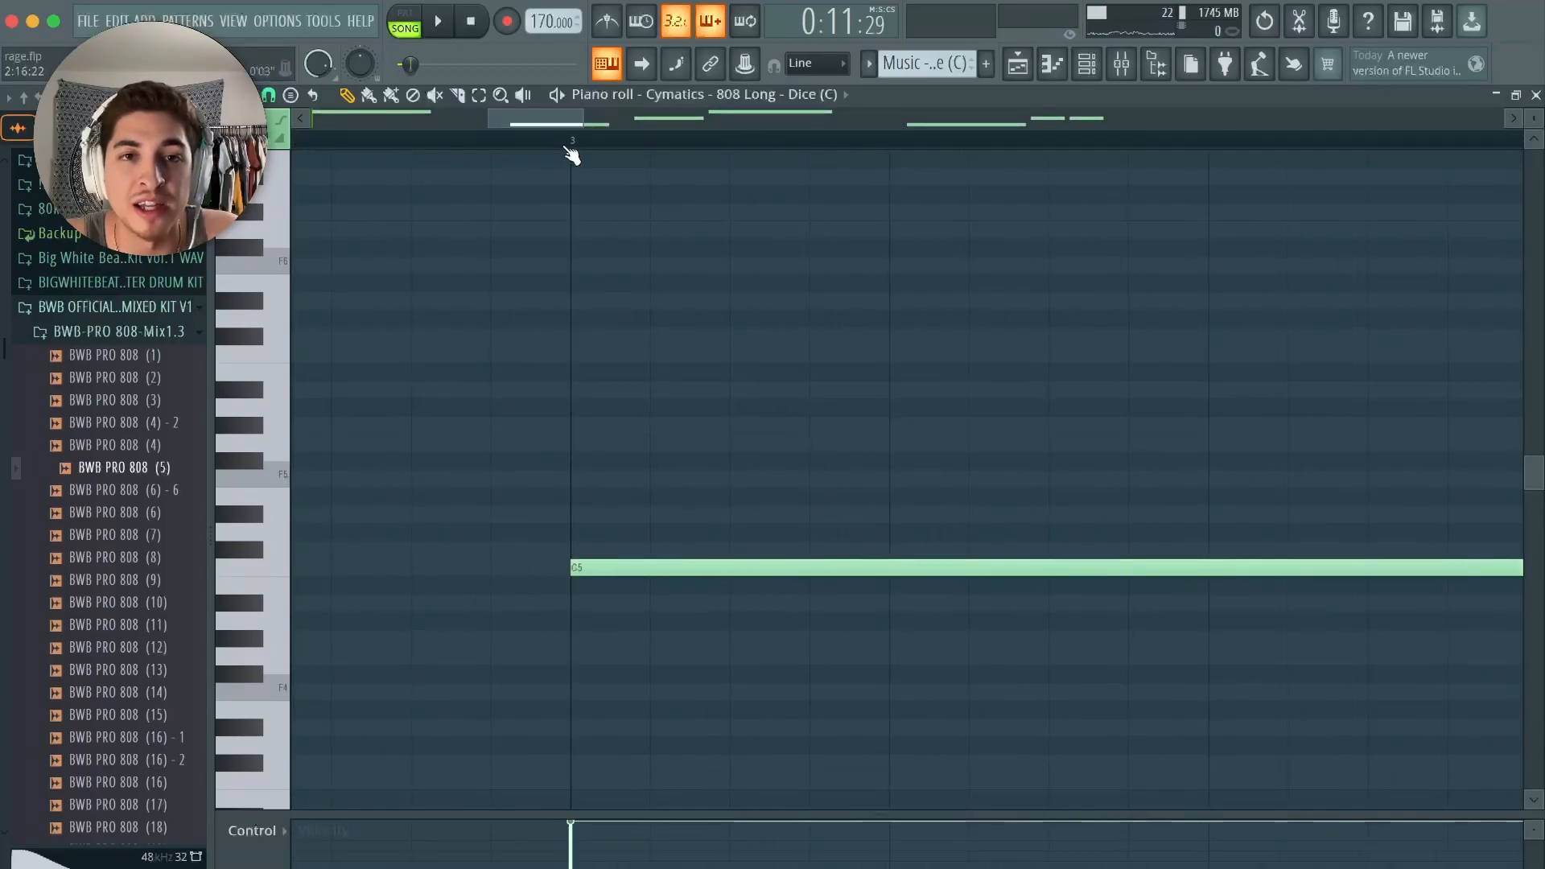
scroll(569, 155, "down", 3)
scroll(571, 153, "down", 2)
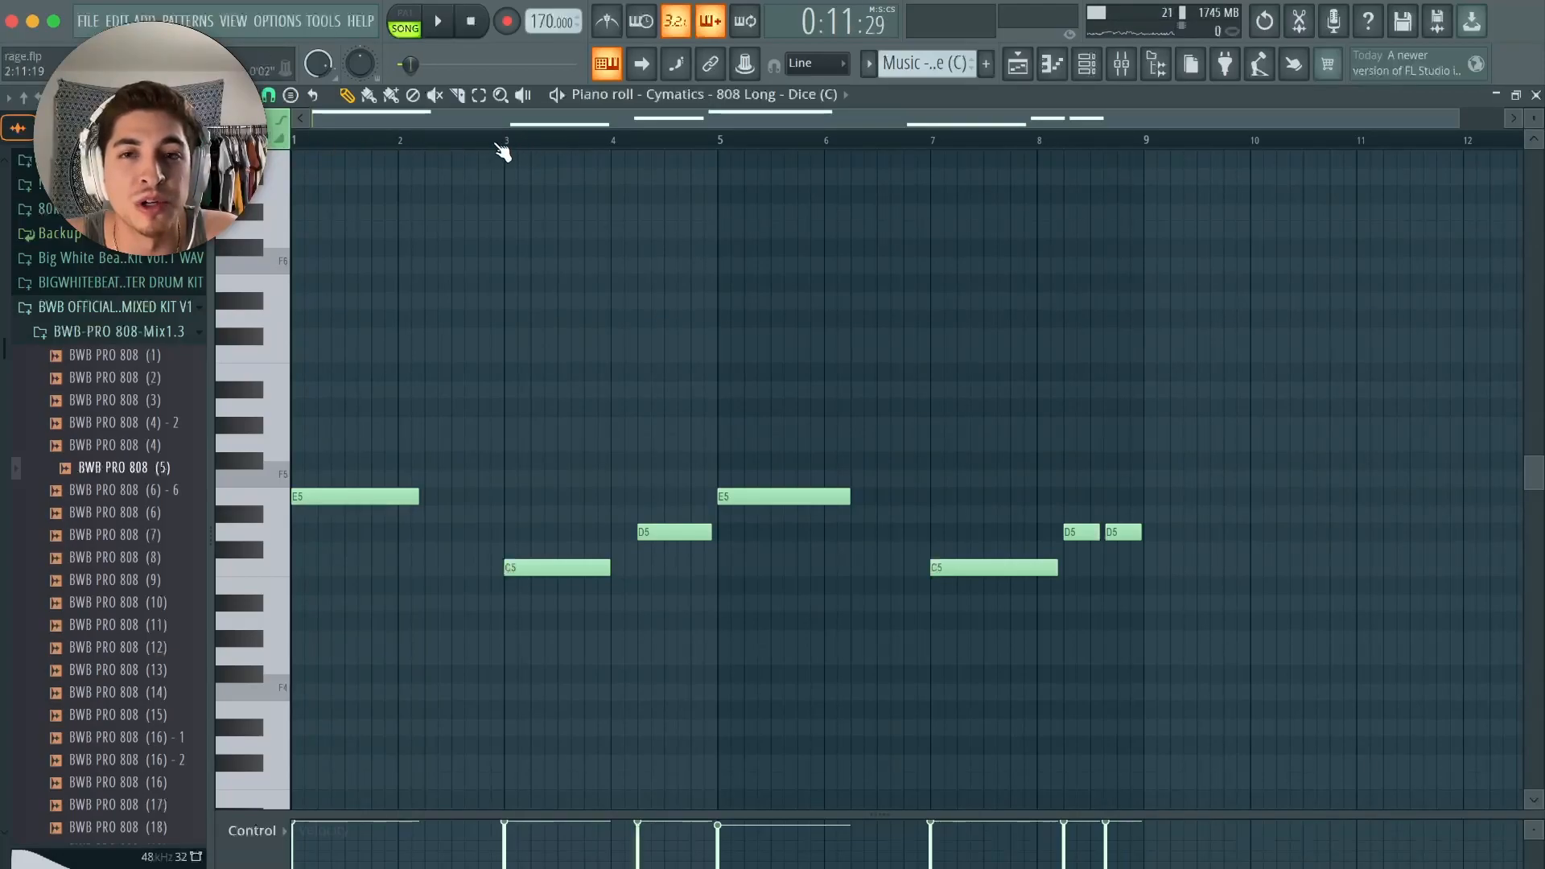
left_click(1019, 66)
left_click(1019, 67)
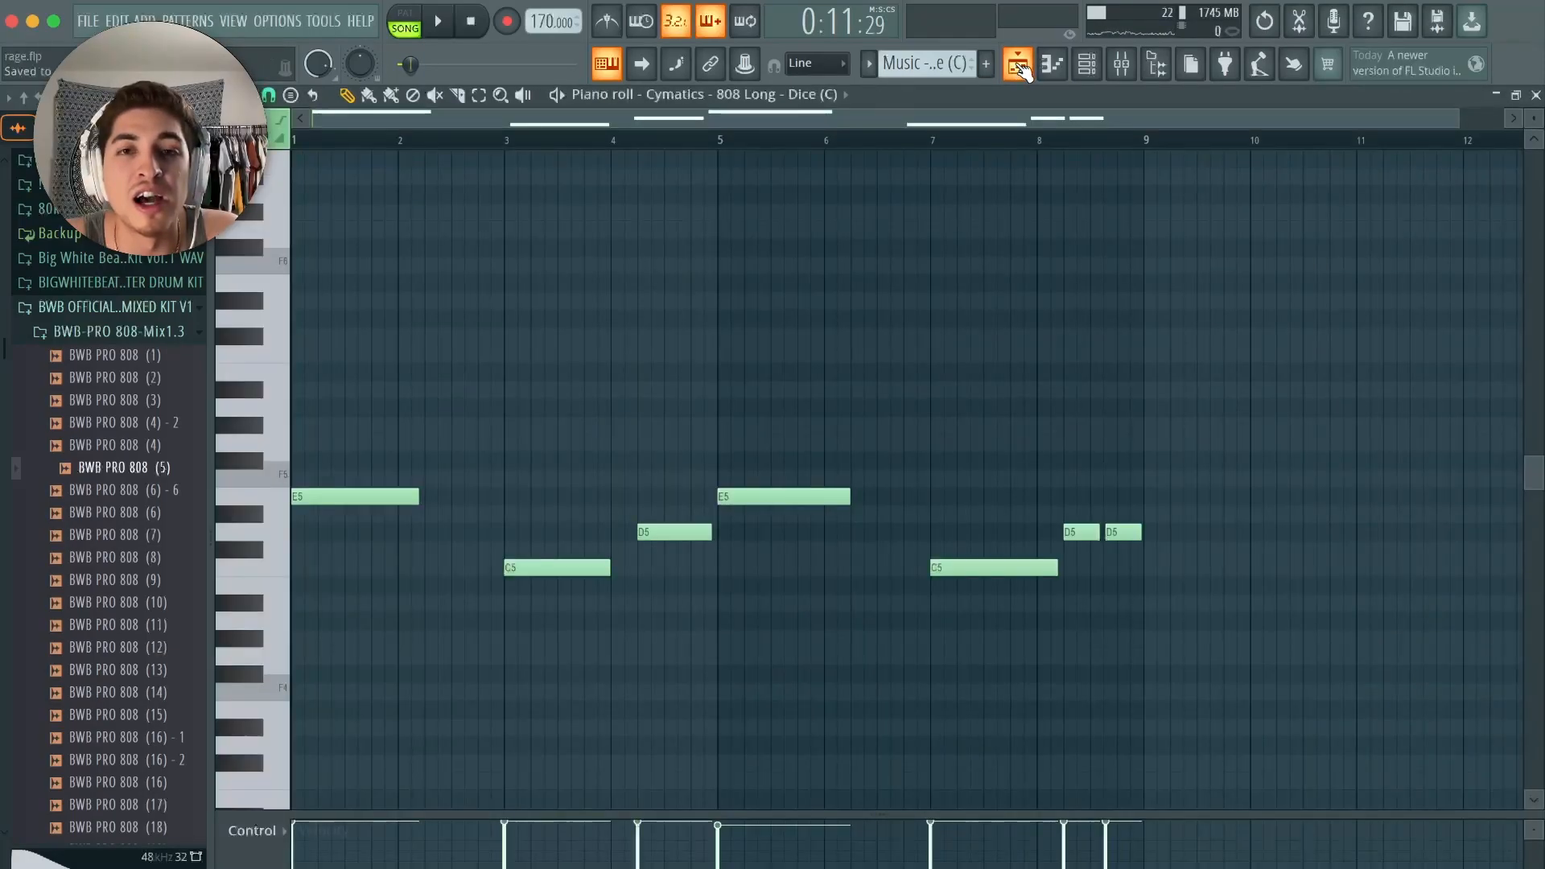
left_click(1020, 66)
left_click(1020, 67)
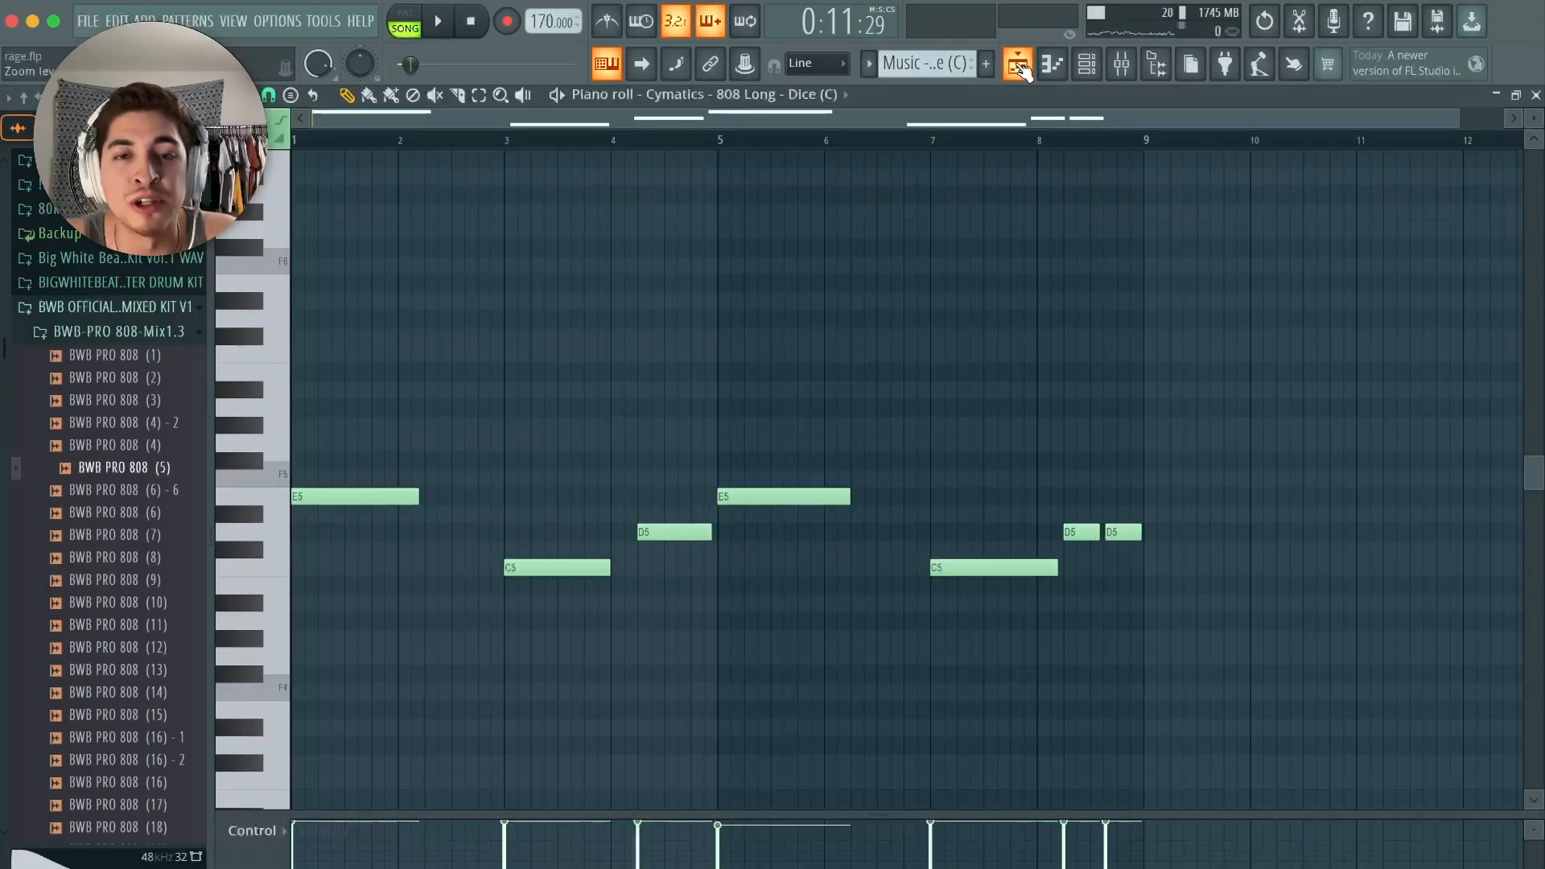
key("F5")
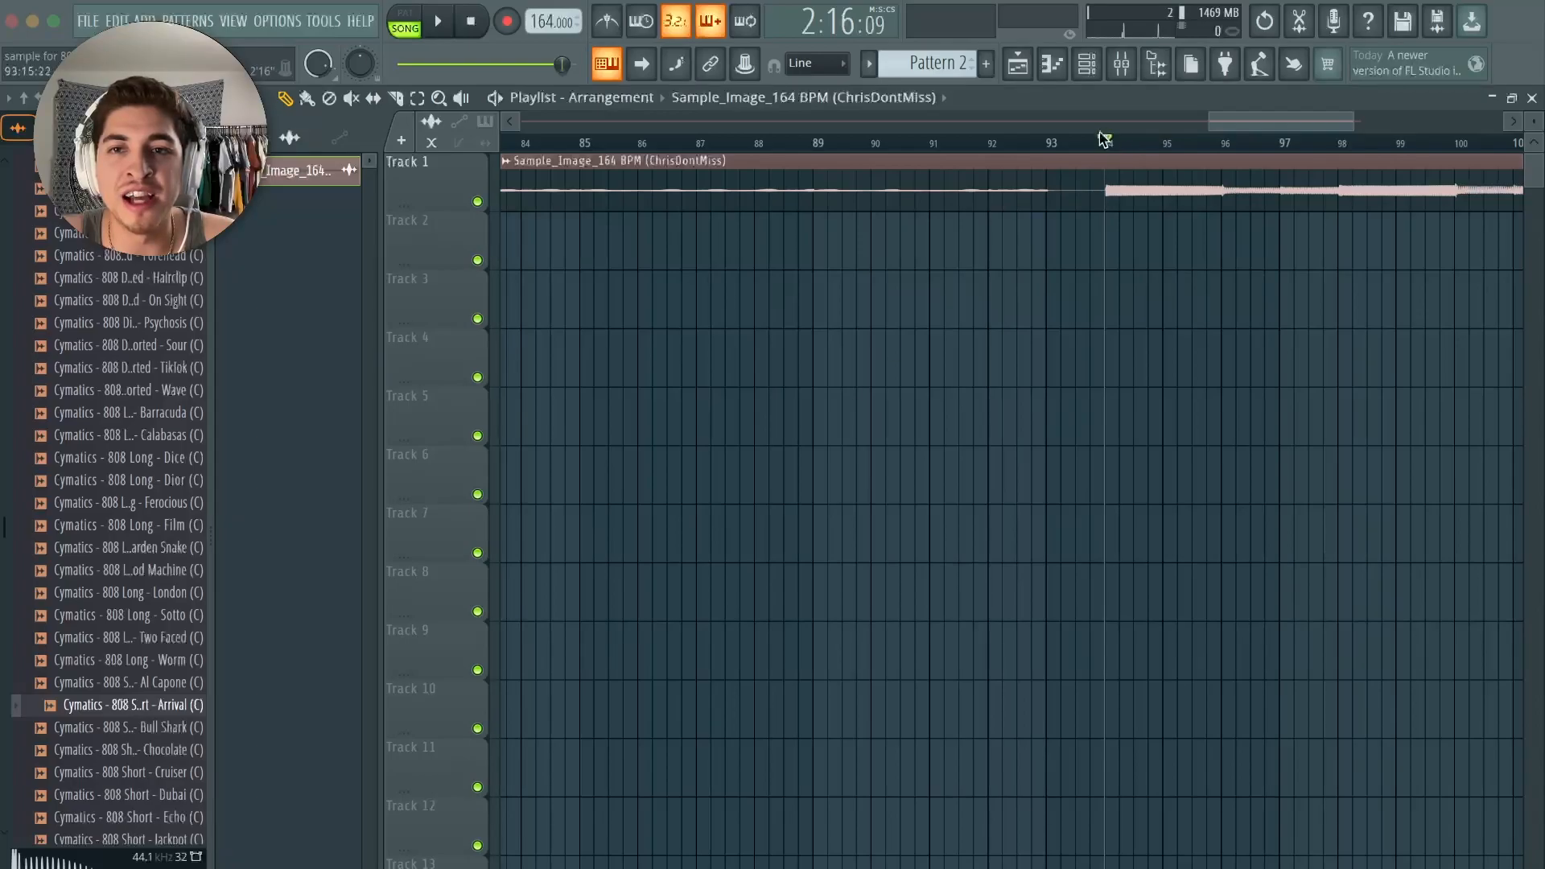
- Inspect the Sample_Image_164 BPM clip in the playlist around bar 94, where its last section begins
scroll(1109, 151, "up", 5)
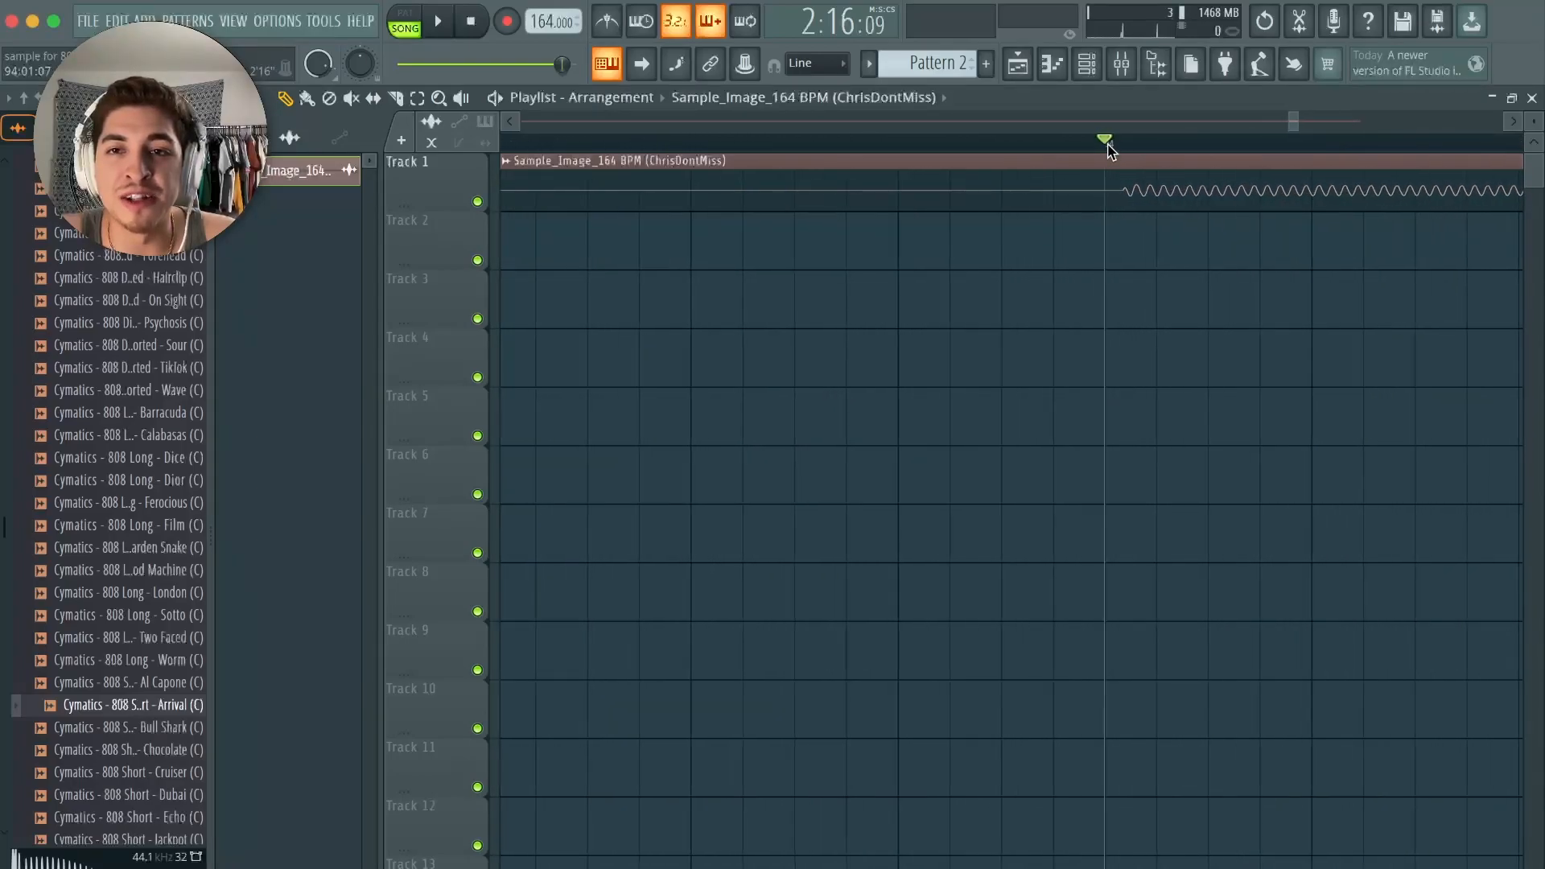
mouse_move(1260, 121)
left_mouse_down()
mouse_move(1315, 118)
mouse_move(1280, 123)
left_mouse_up()
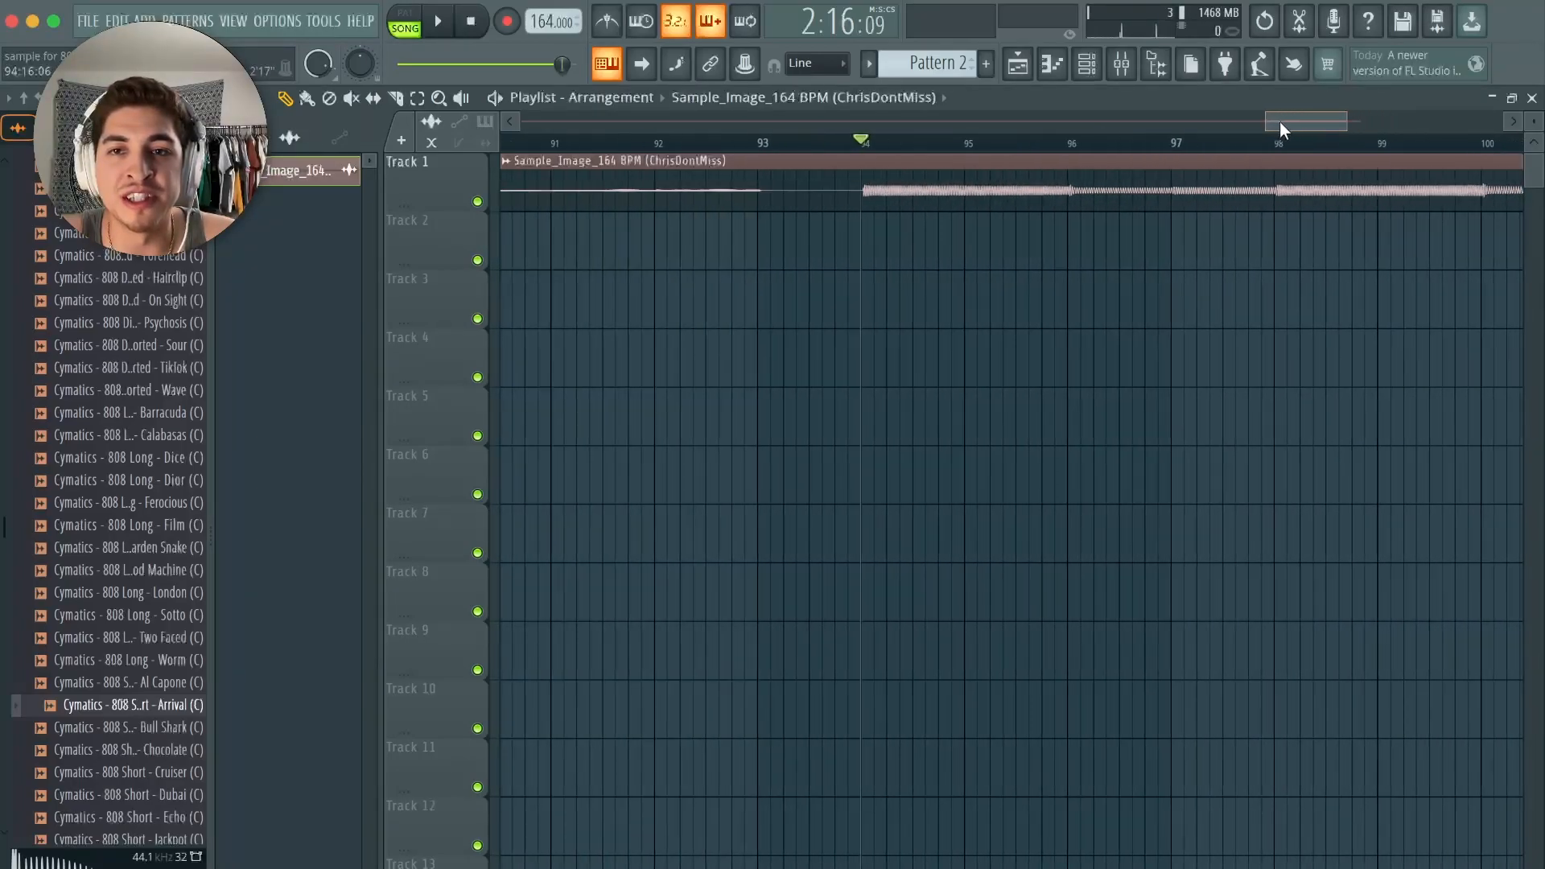
scroll(863, 151, "down", 3)
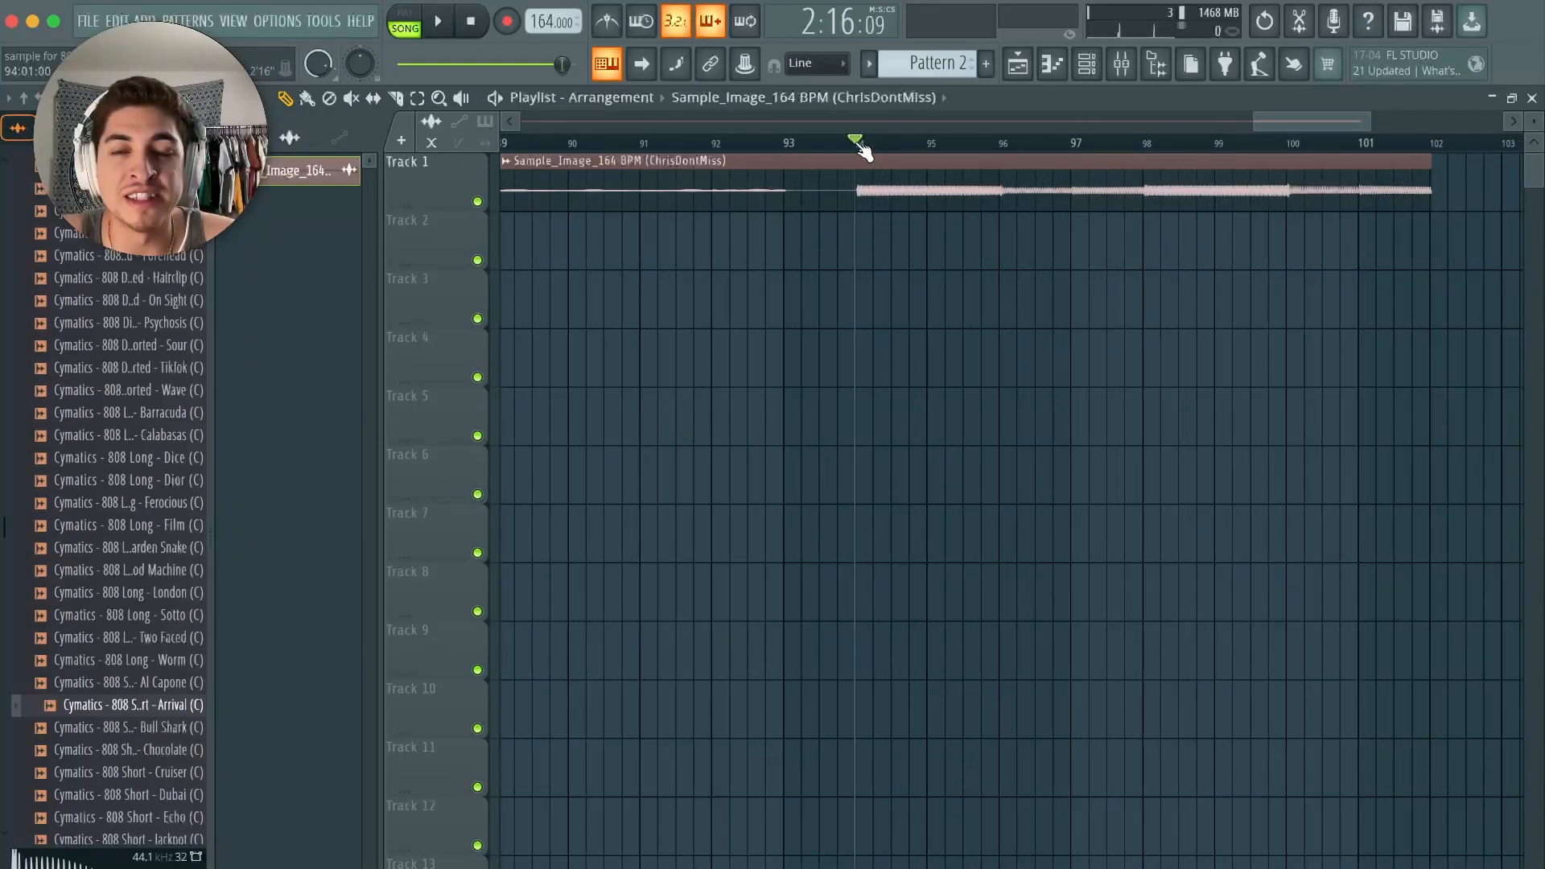
scroll(864, 150, "down", 10)
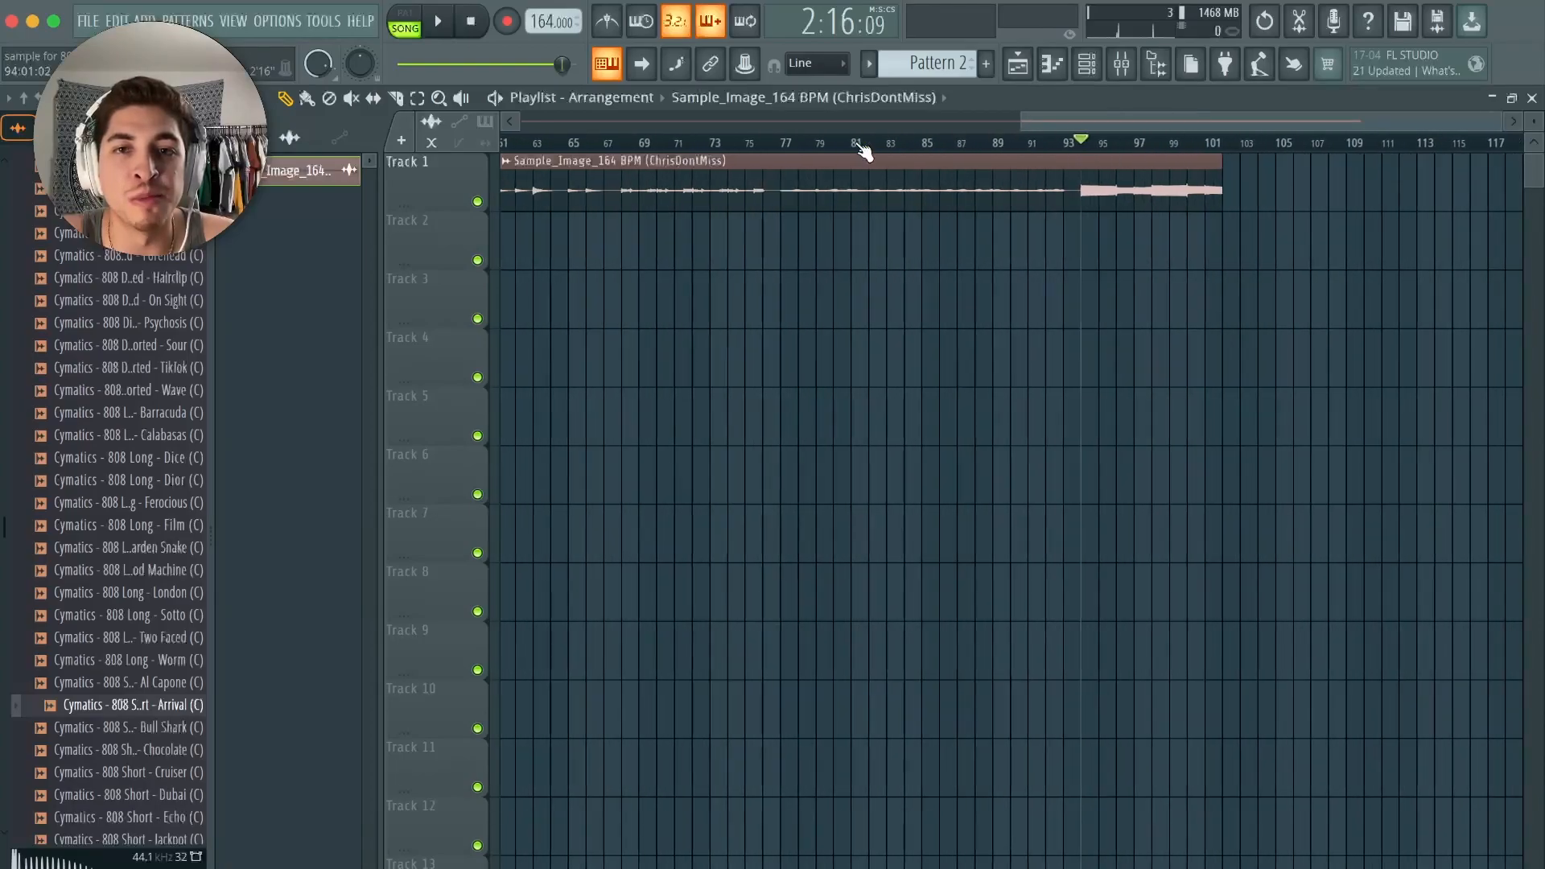
- Open the Sample_Image_164 BPM clip from the playlist in the audio editor
scroll(1087, 147, "up", 6)
left_click_drag(1264, 122, 1369, 125)
mouse_move(721, 180)
left_mouse_down()
mouse_move(744, 178)
mouse_move(721, 178)
left_mouse_up()
left_click_drag(803, 120, 837, 118)
left_click_drag(514, 121, 1171, 116)
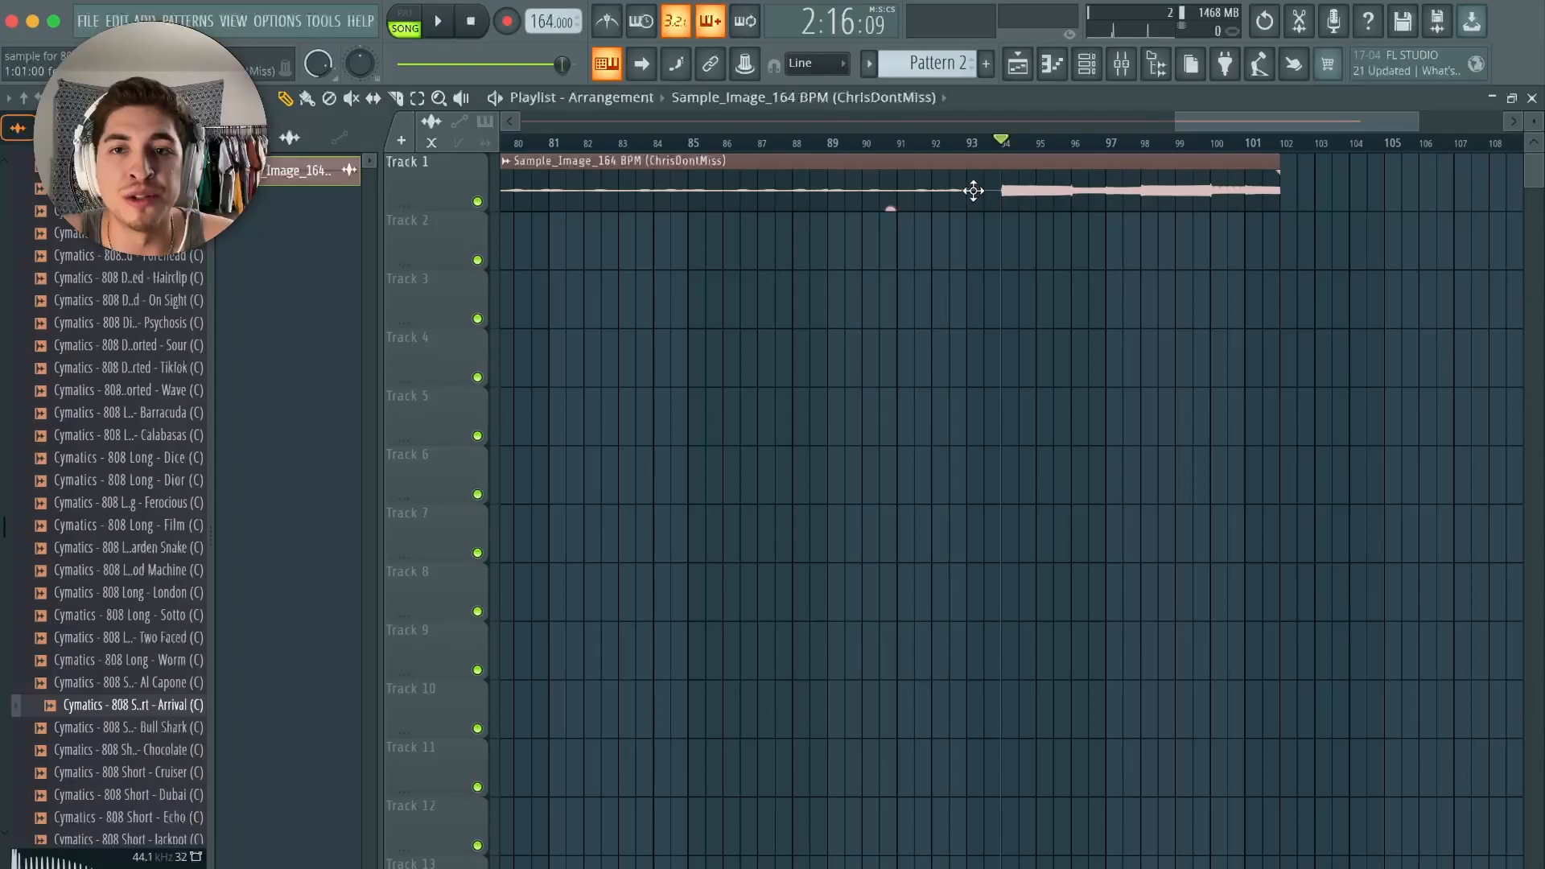
double_click(973, 190)
right_click(576, 605)
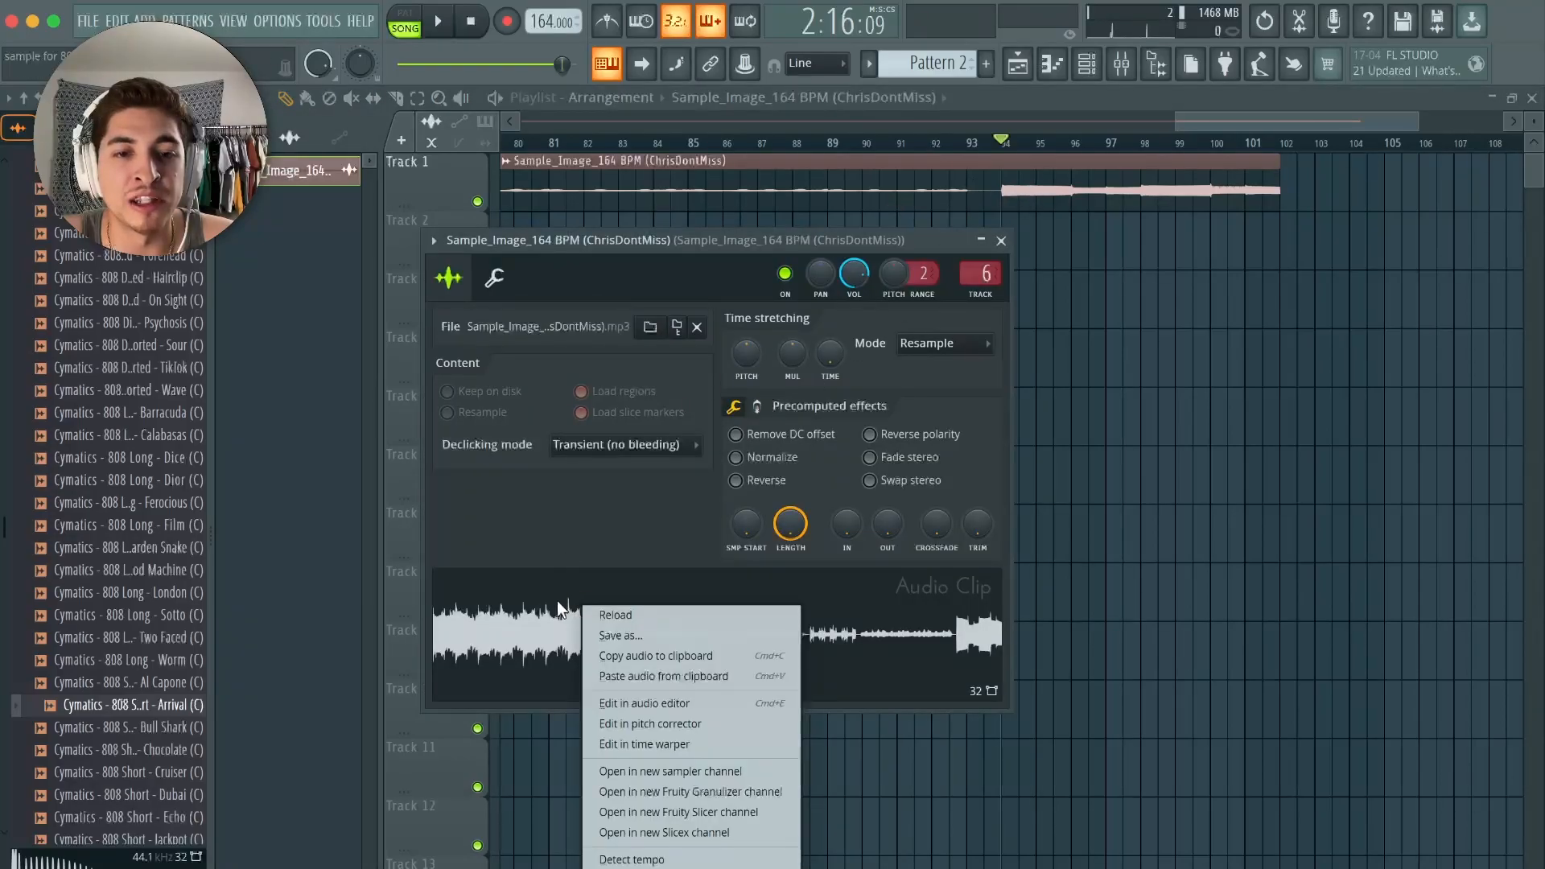
left_click(559, 609)
right_click(597, 591)
left_click(673, 689)
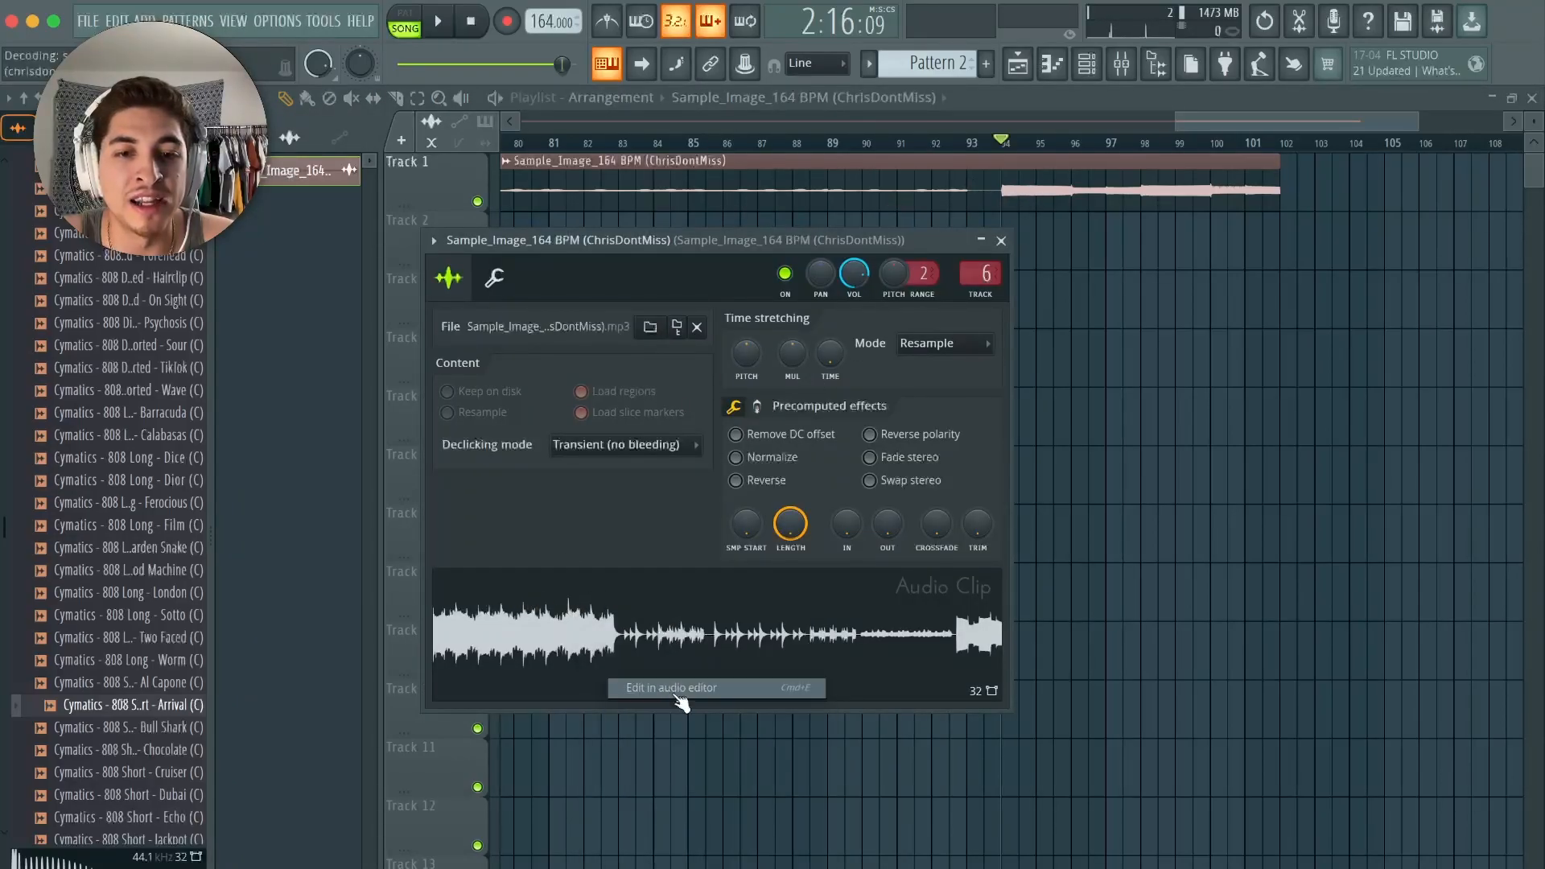
- Detect the pitch regions of the whole sample and bring its last section into view
left_click(366, 185)
left_click(341, 185)
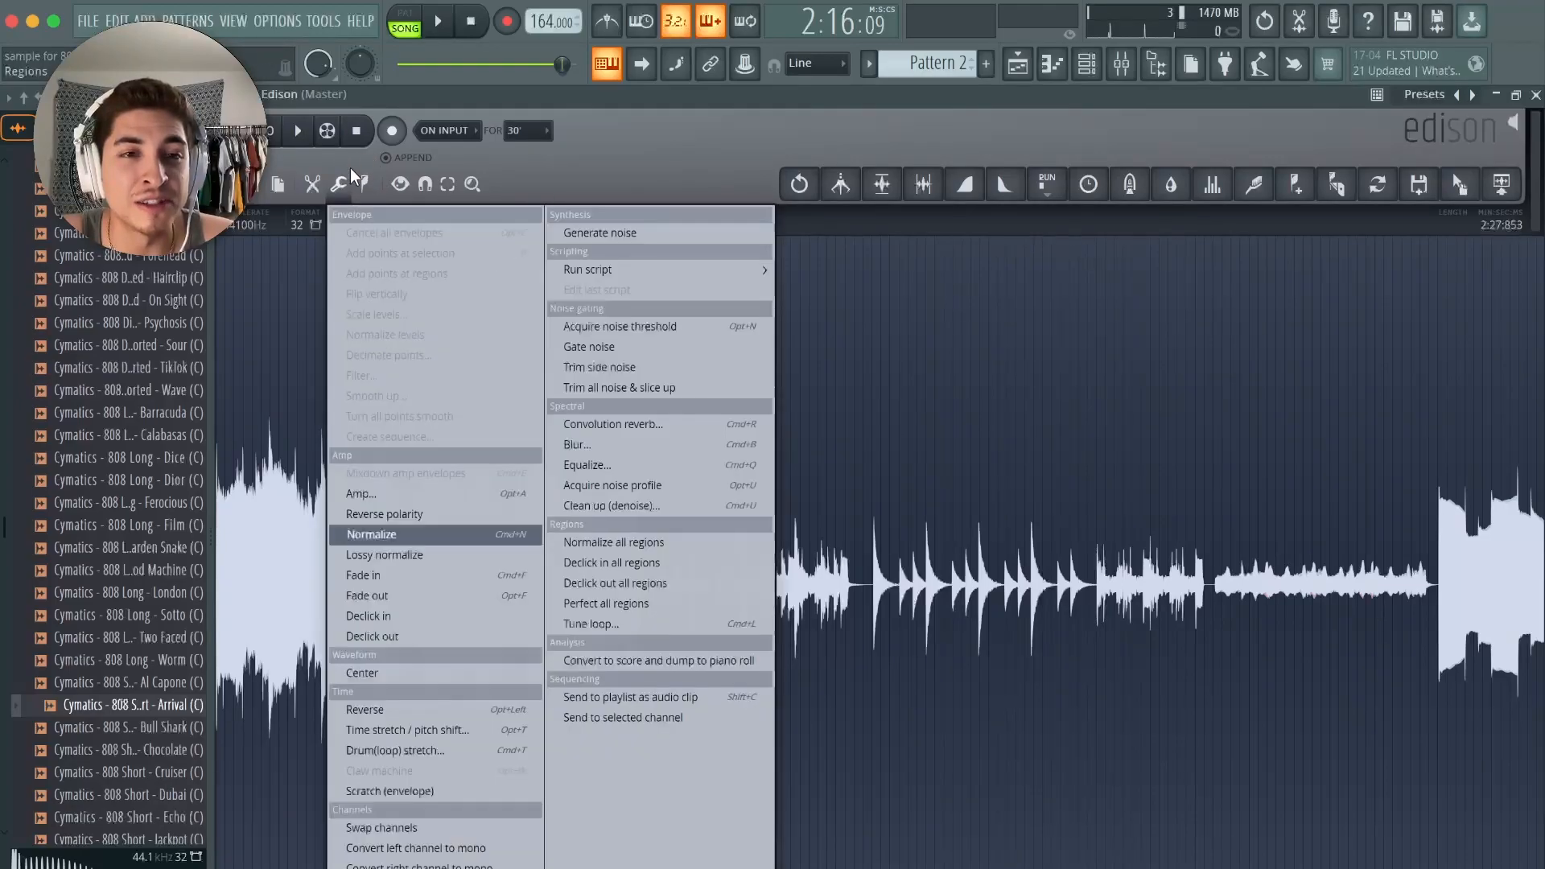
left_click(358, 154)
left_click(370, 182)
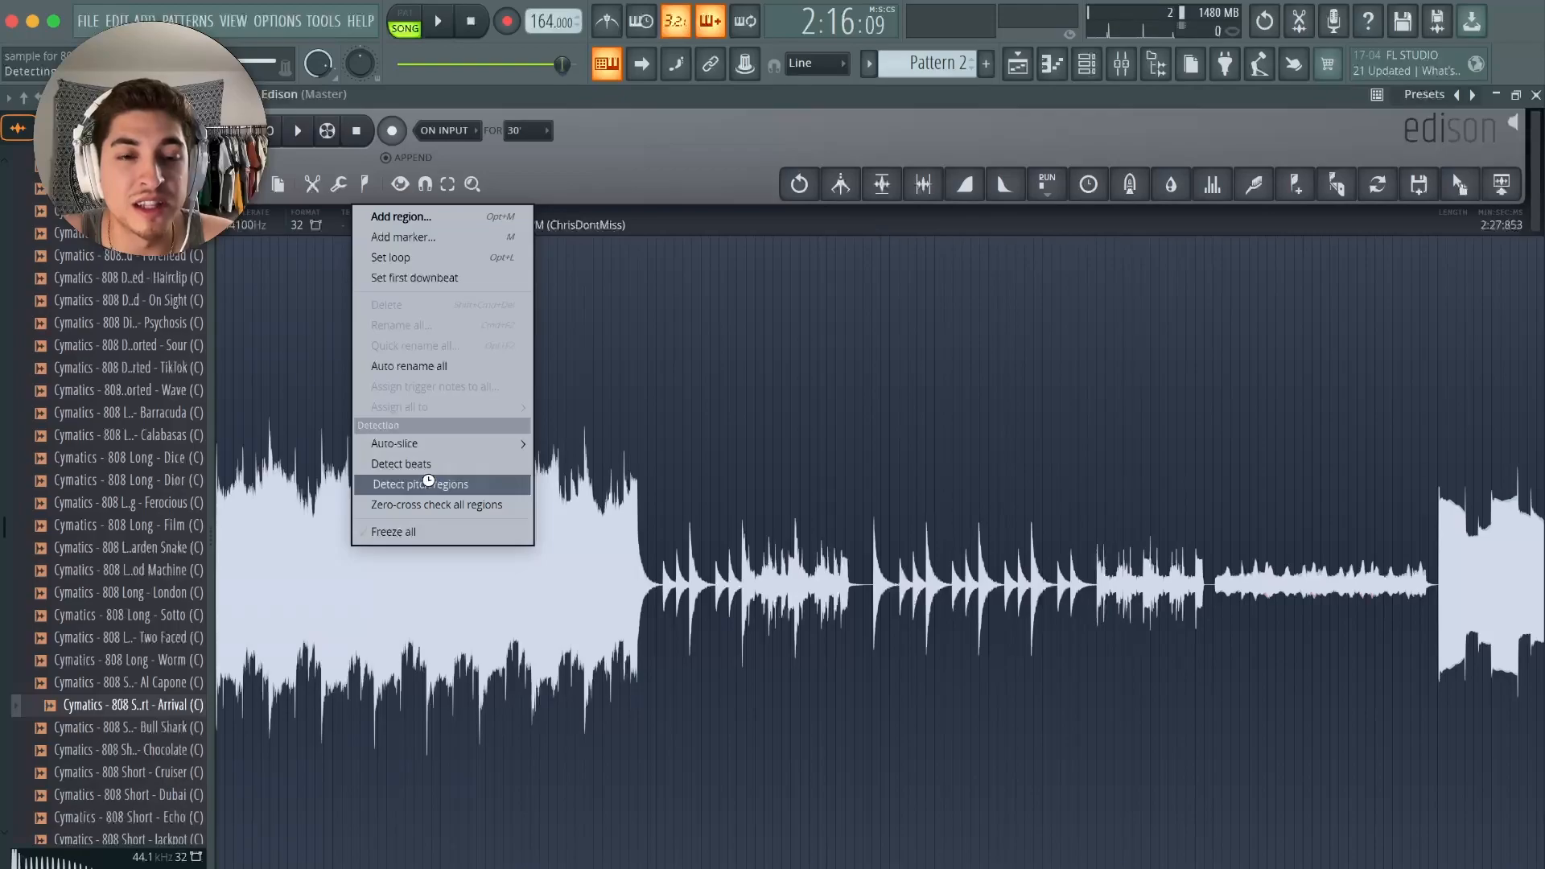
left_click_drag(219, 868, 911, 868)
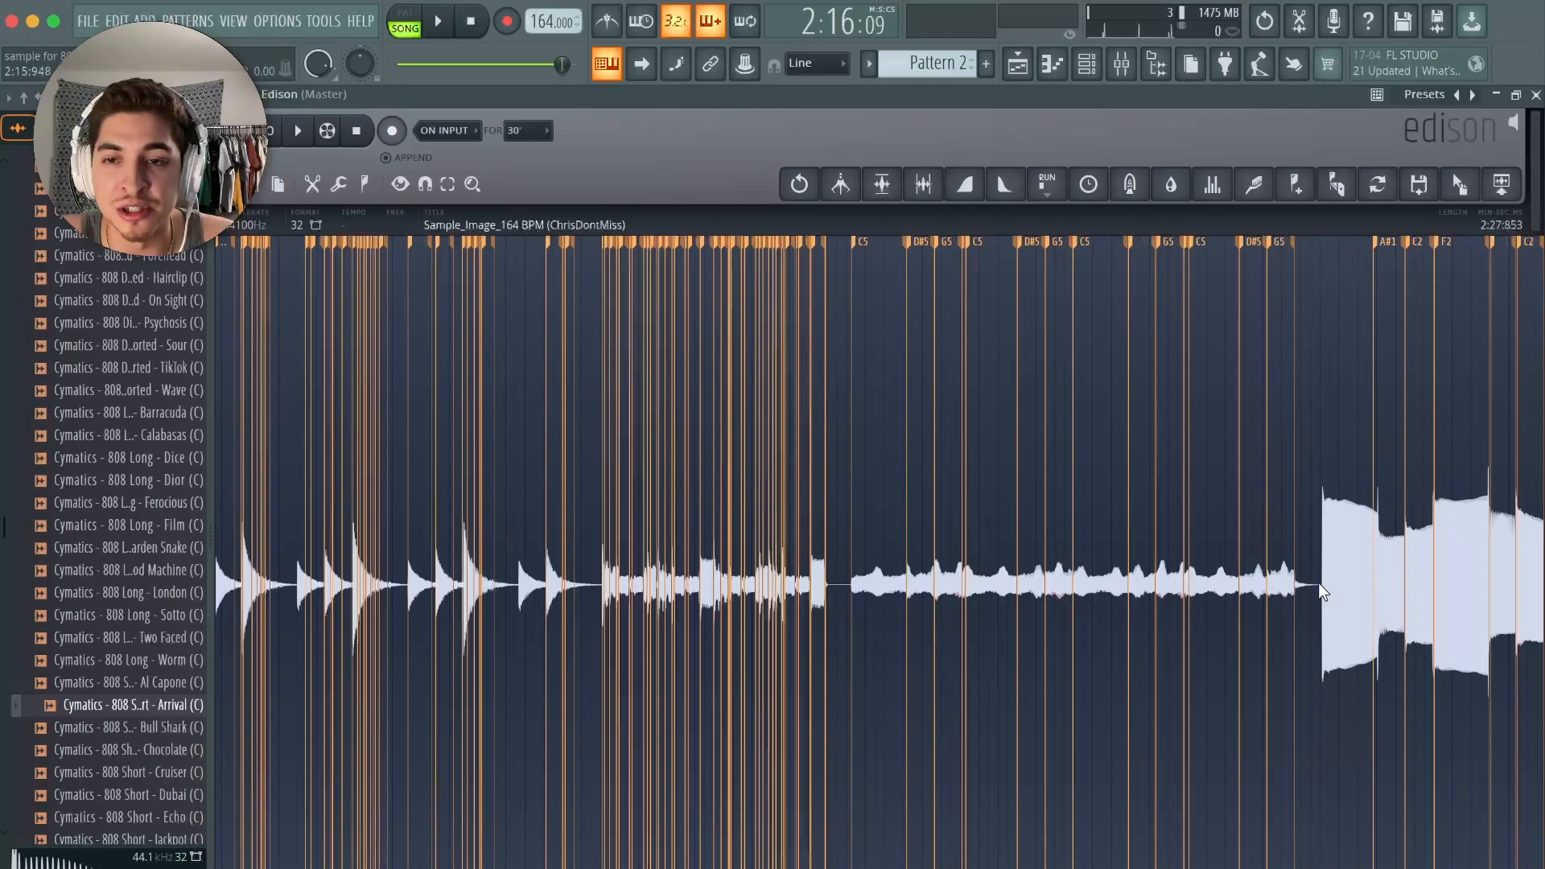
- Delete the audio from 0:000 to 2:16:000, keeping only the last section, and play the remaining sample
left_click_drag(919, 595, 234, 590)
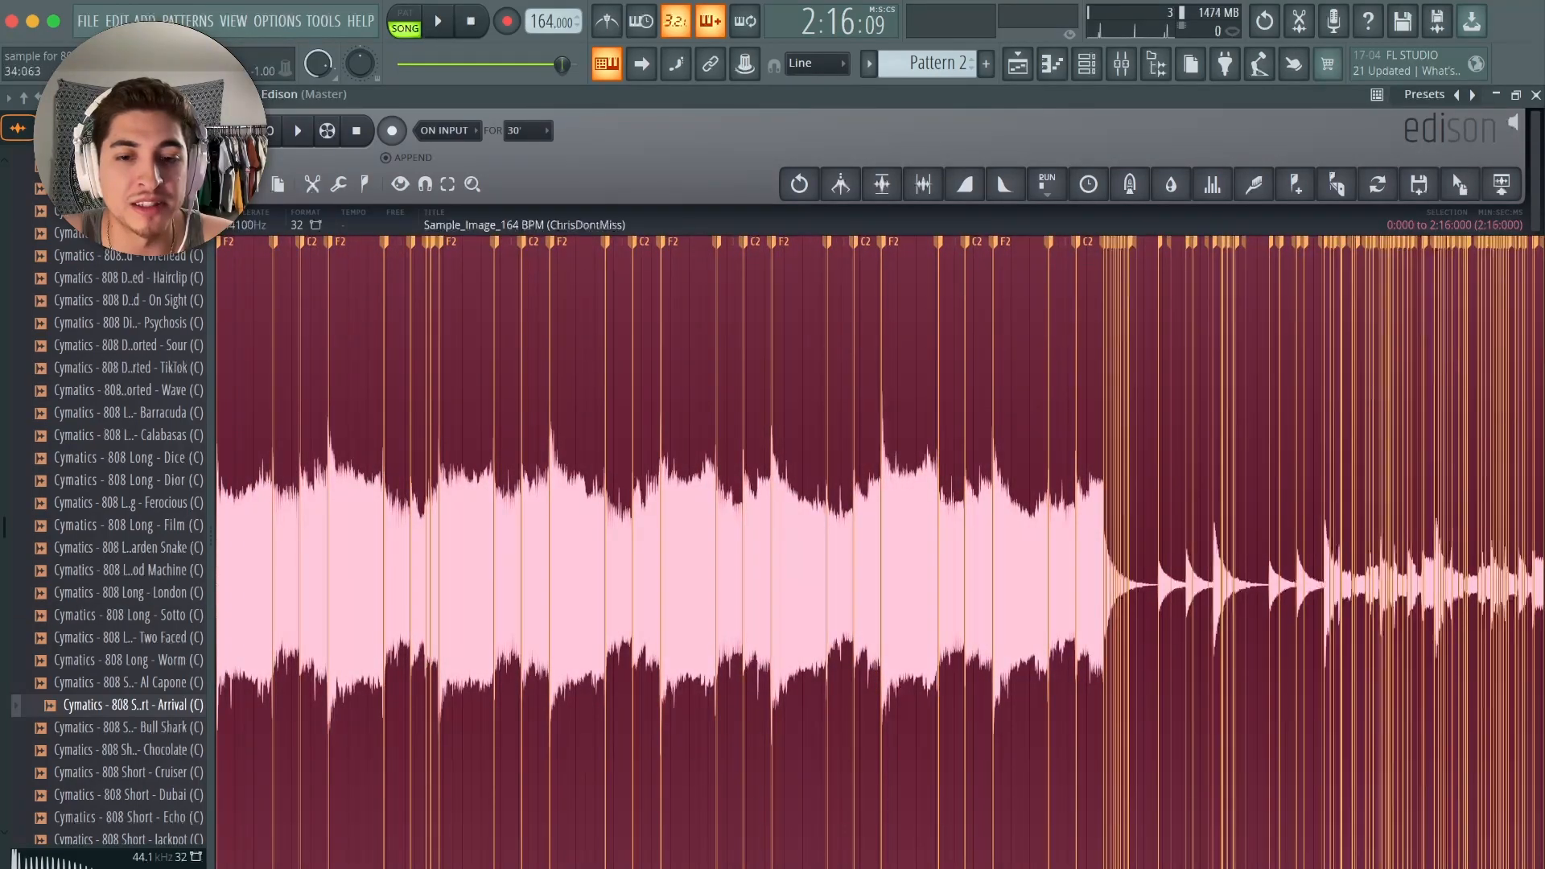
scroll(926, 865, "down", 3)
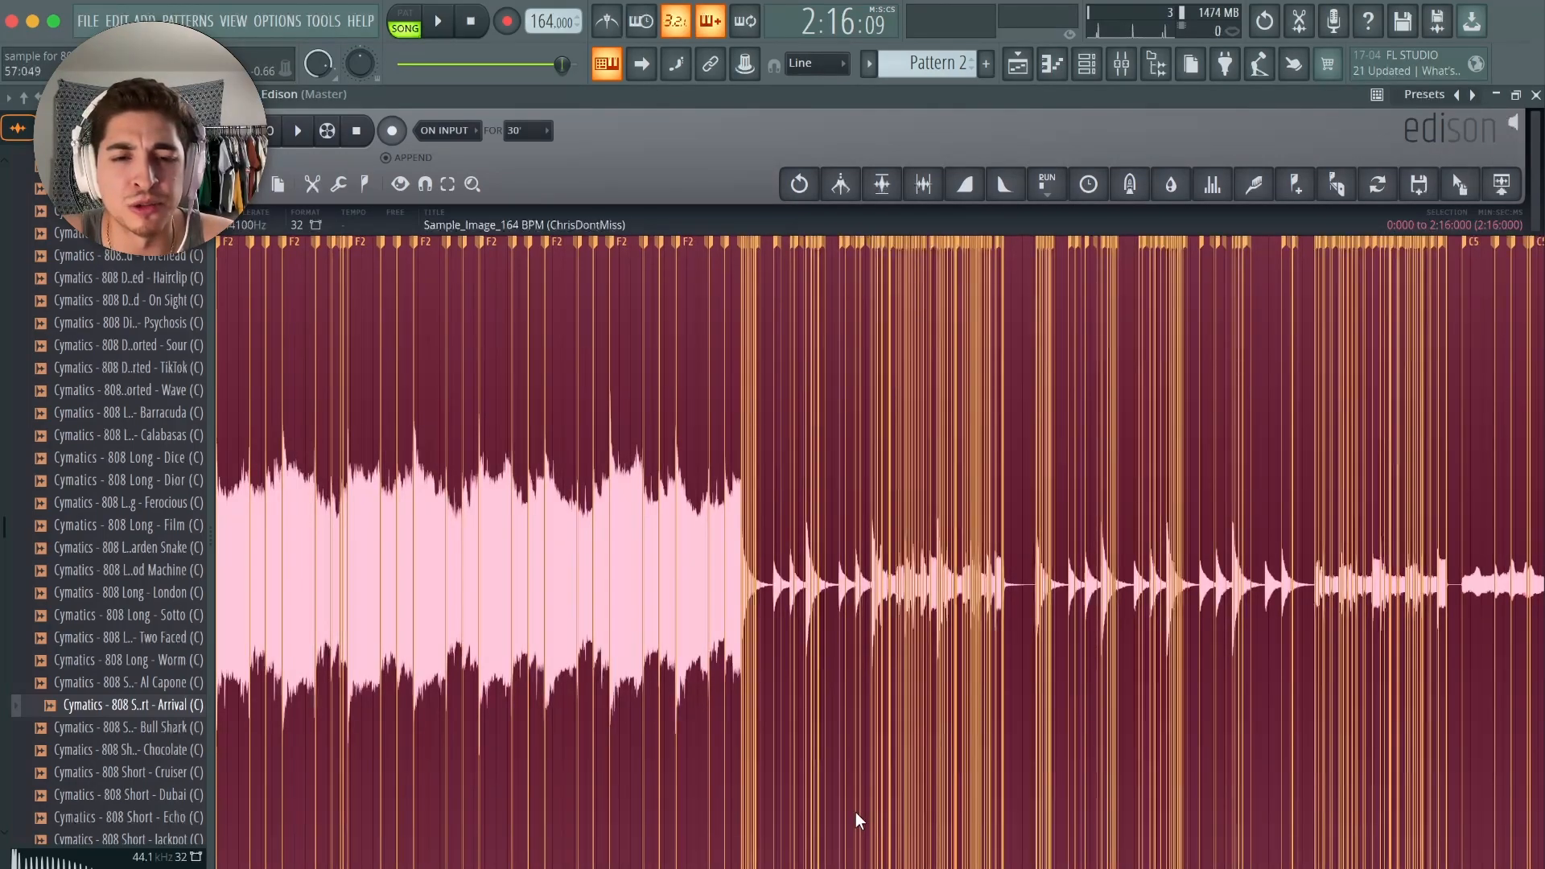
key("Delete")
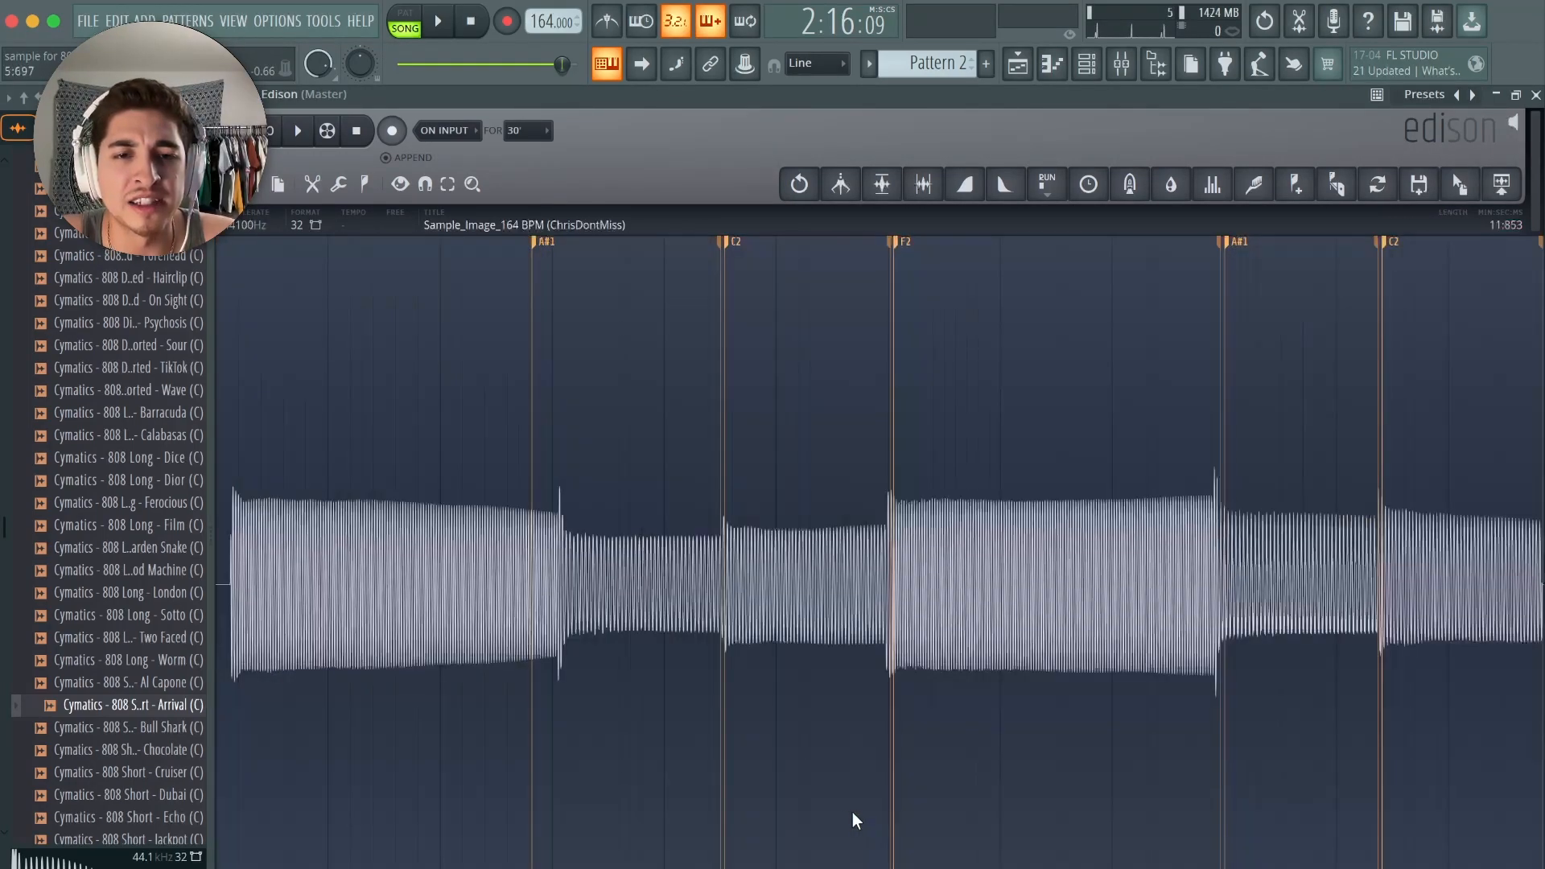
left_click(298, 132)
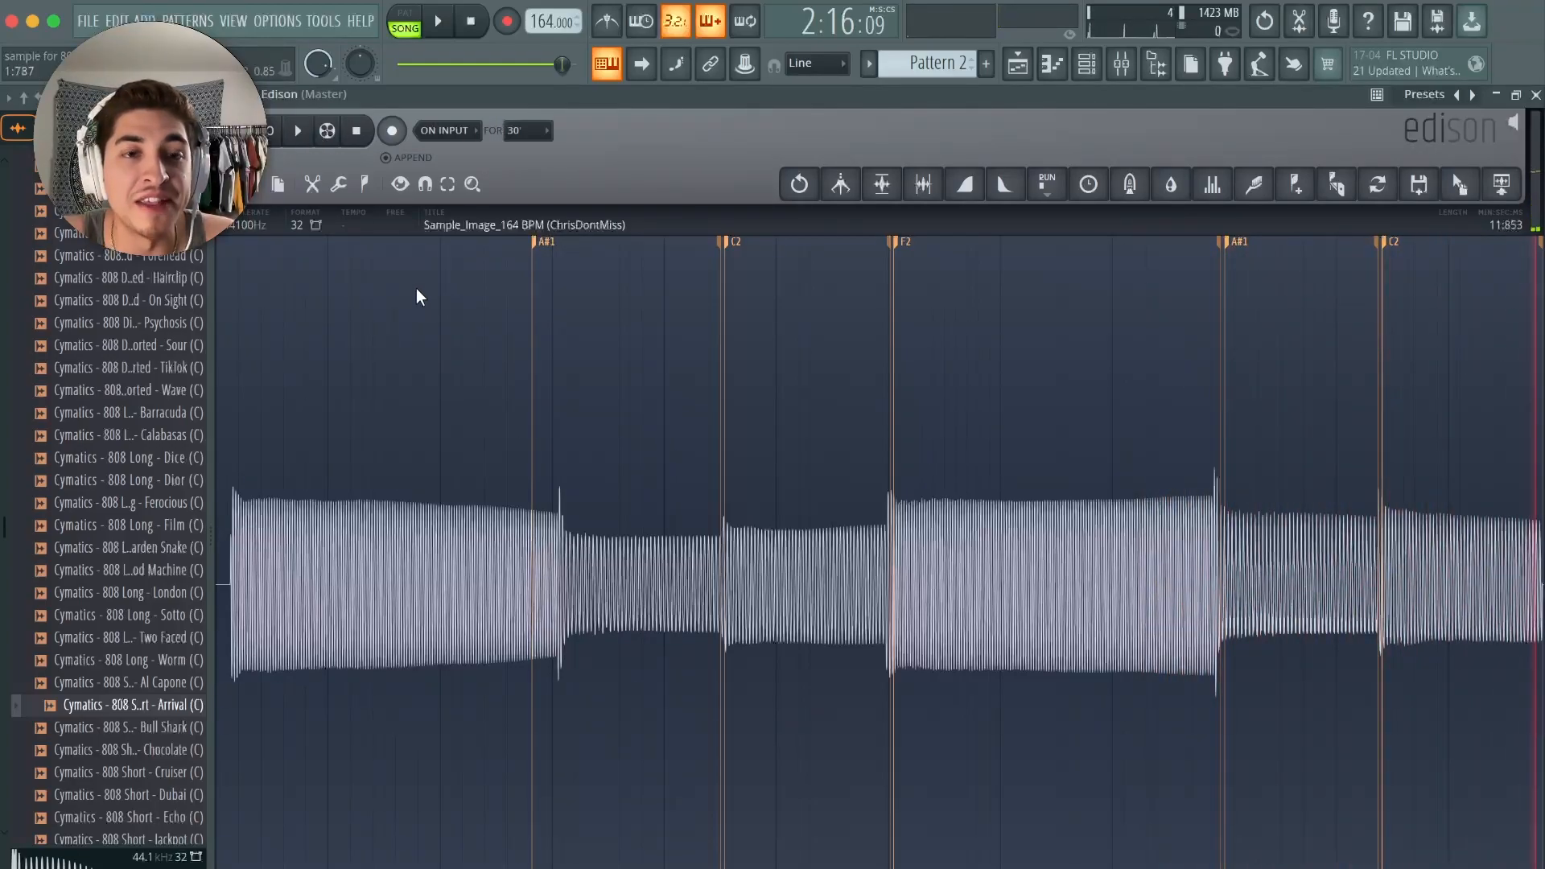
- Convert the trimmed sample to score and dump its notes to the piano roll
left_click(346, 190)
left_click(346, 190)
left_click(346, 190)
left_click(222, 247)
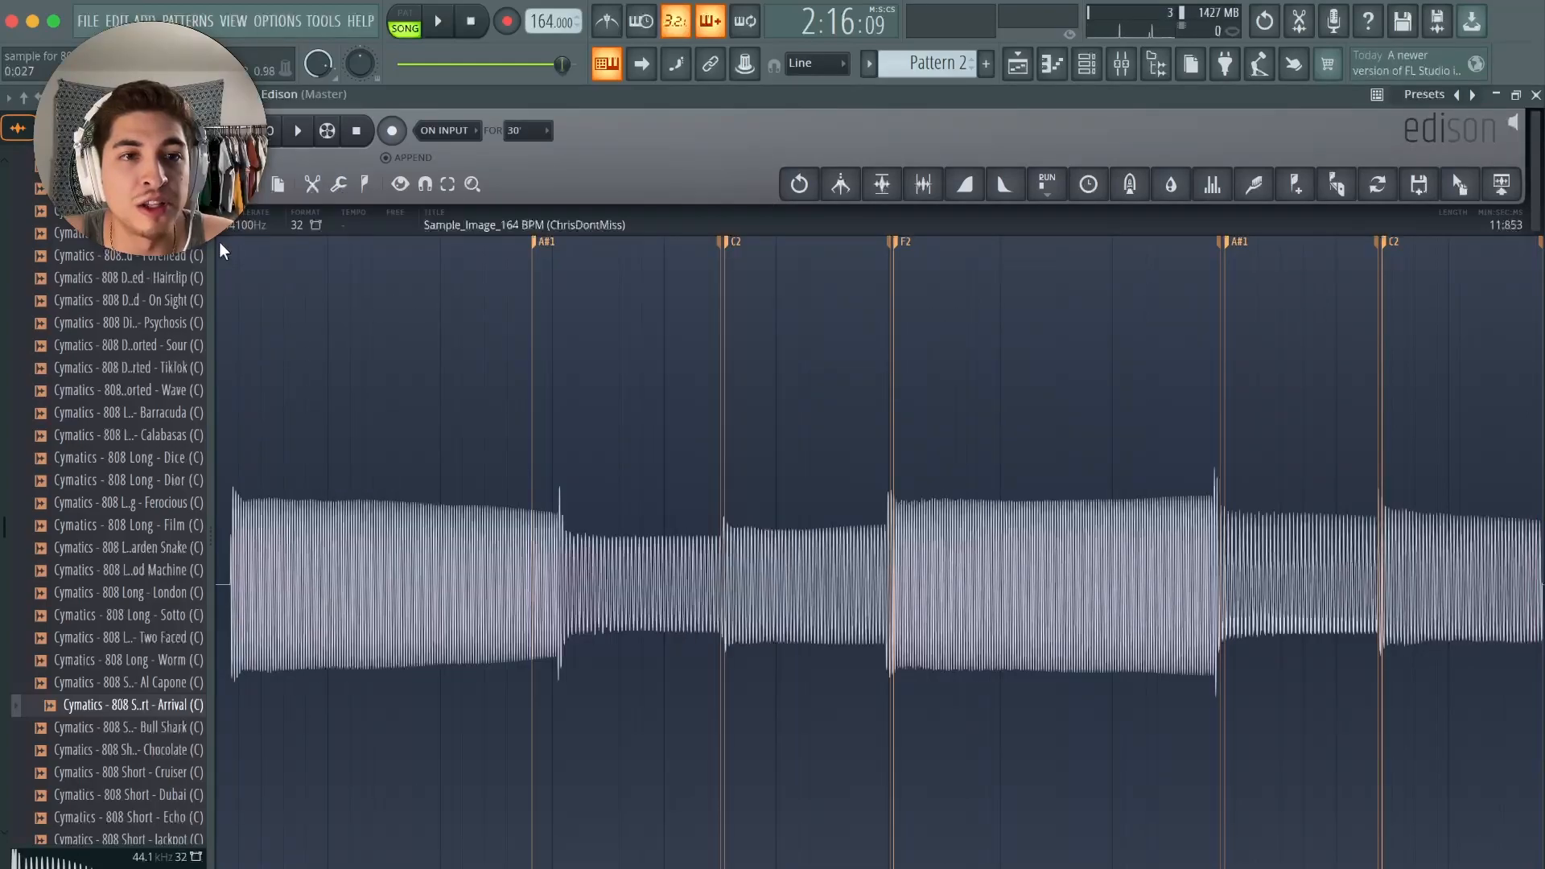
left_click(346, 190)
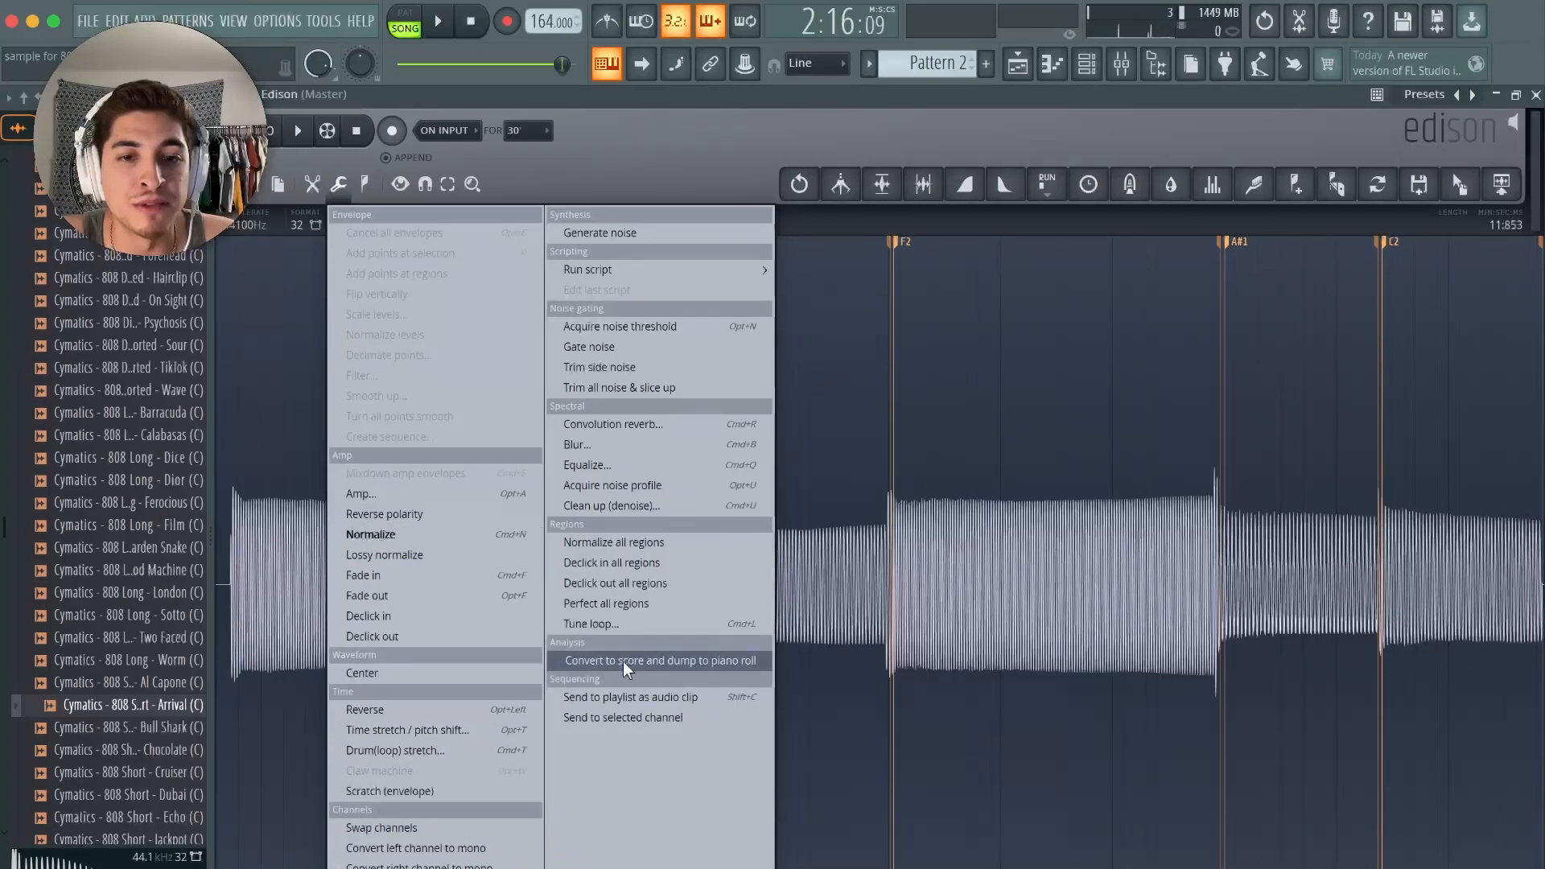
left_click(665, 656)
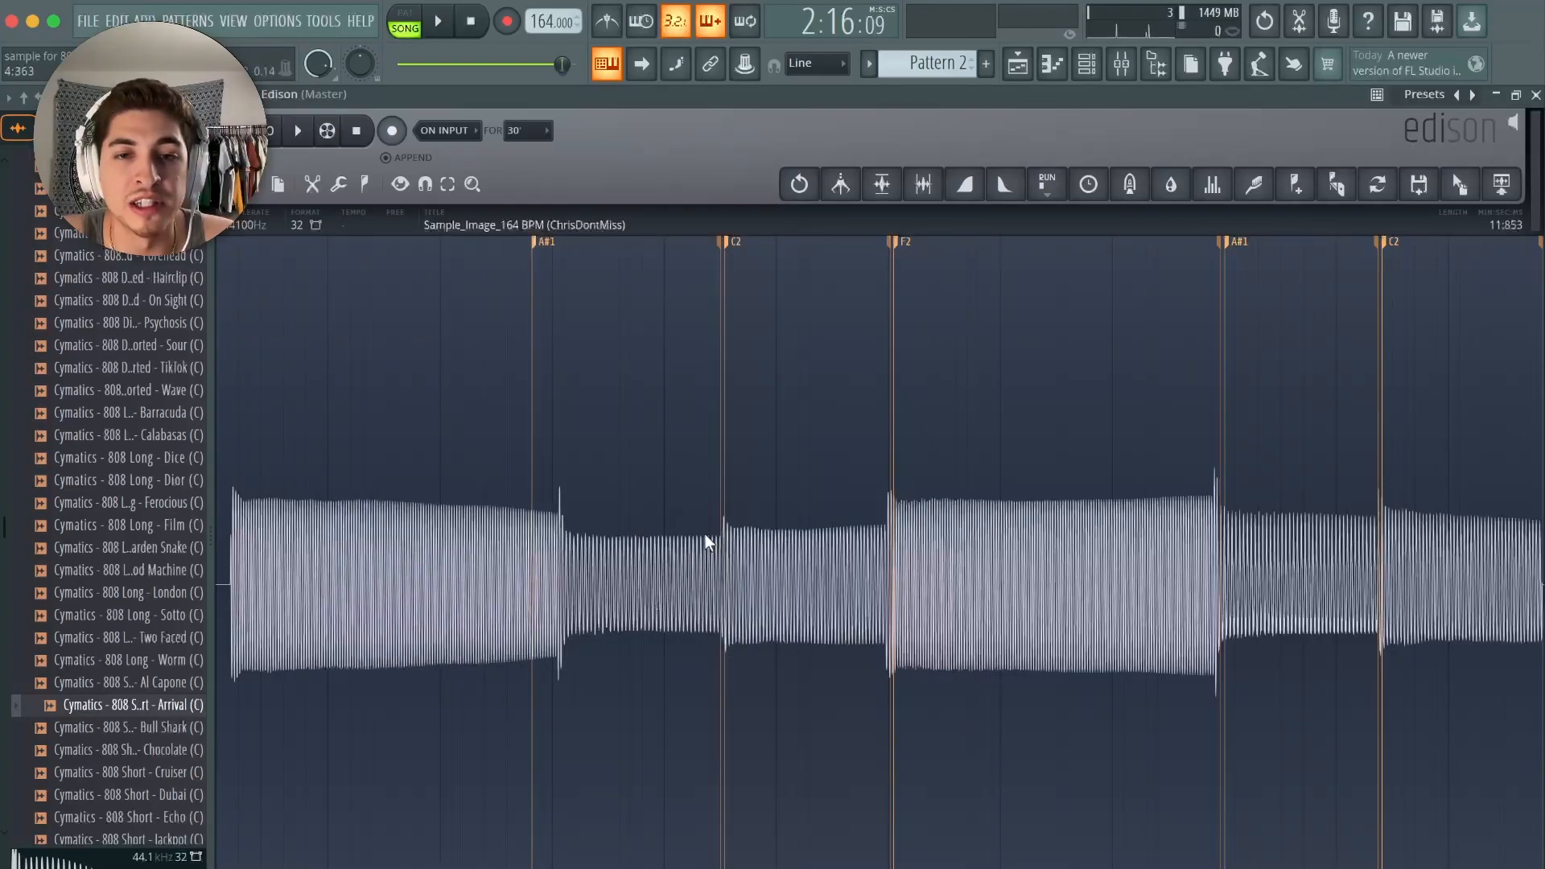
- Open the Sample_Image_164 BPM channel's piano roll and bring all of its converted notes into view
left_click(1087, 64)
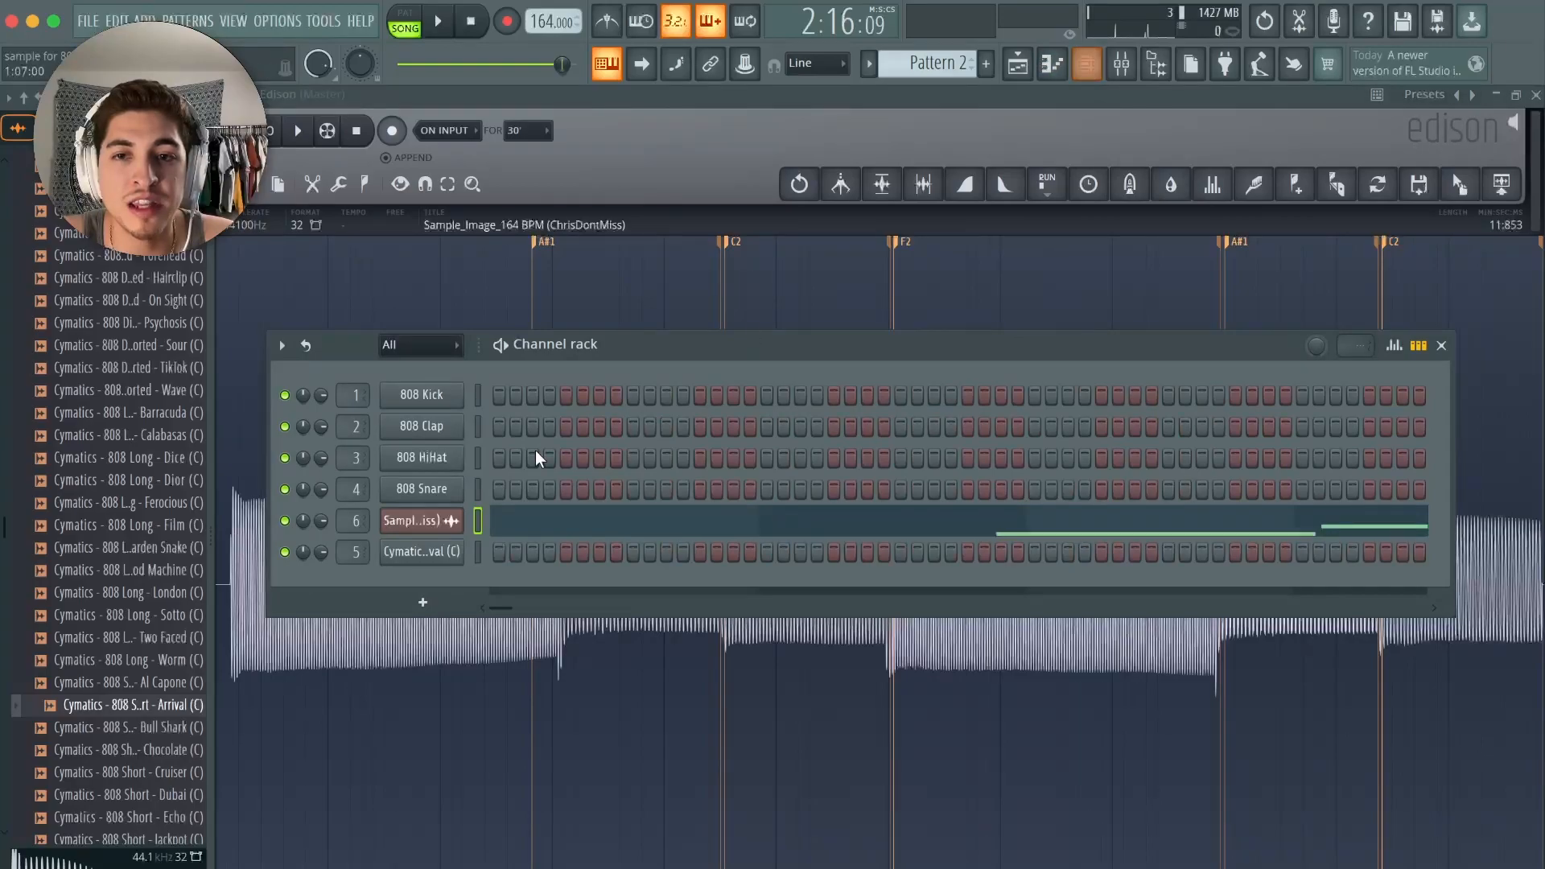
right_click(408, 524)
left_click(409, 526)
right_click(448, 523)
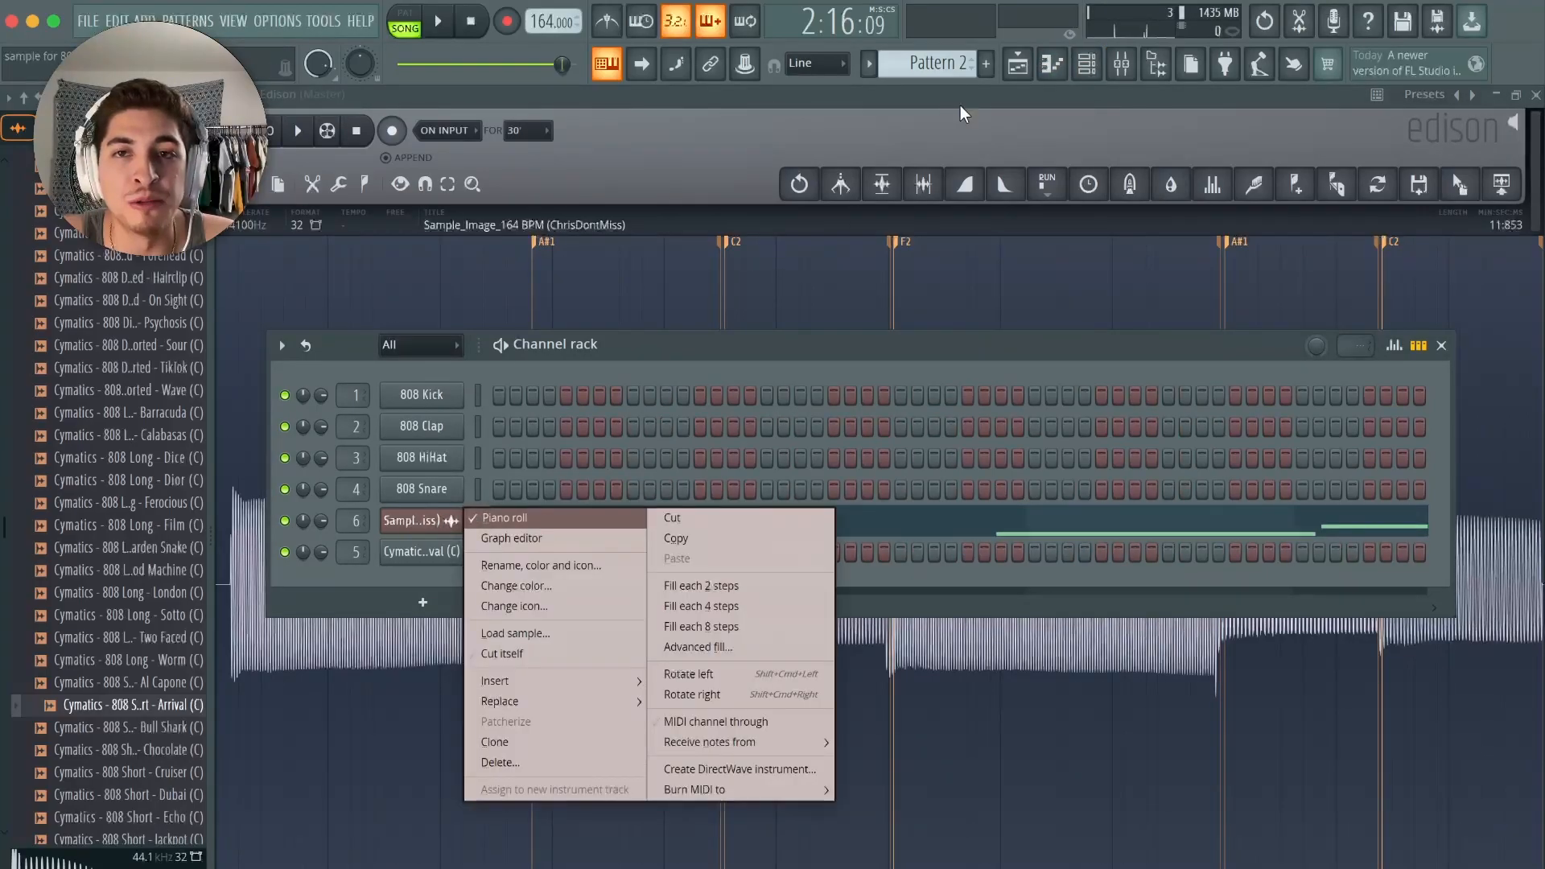
left_click(1049, 64)
scroll(785, 338, "down", 4)
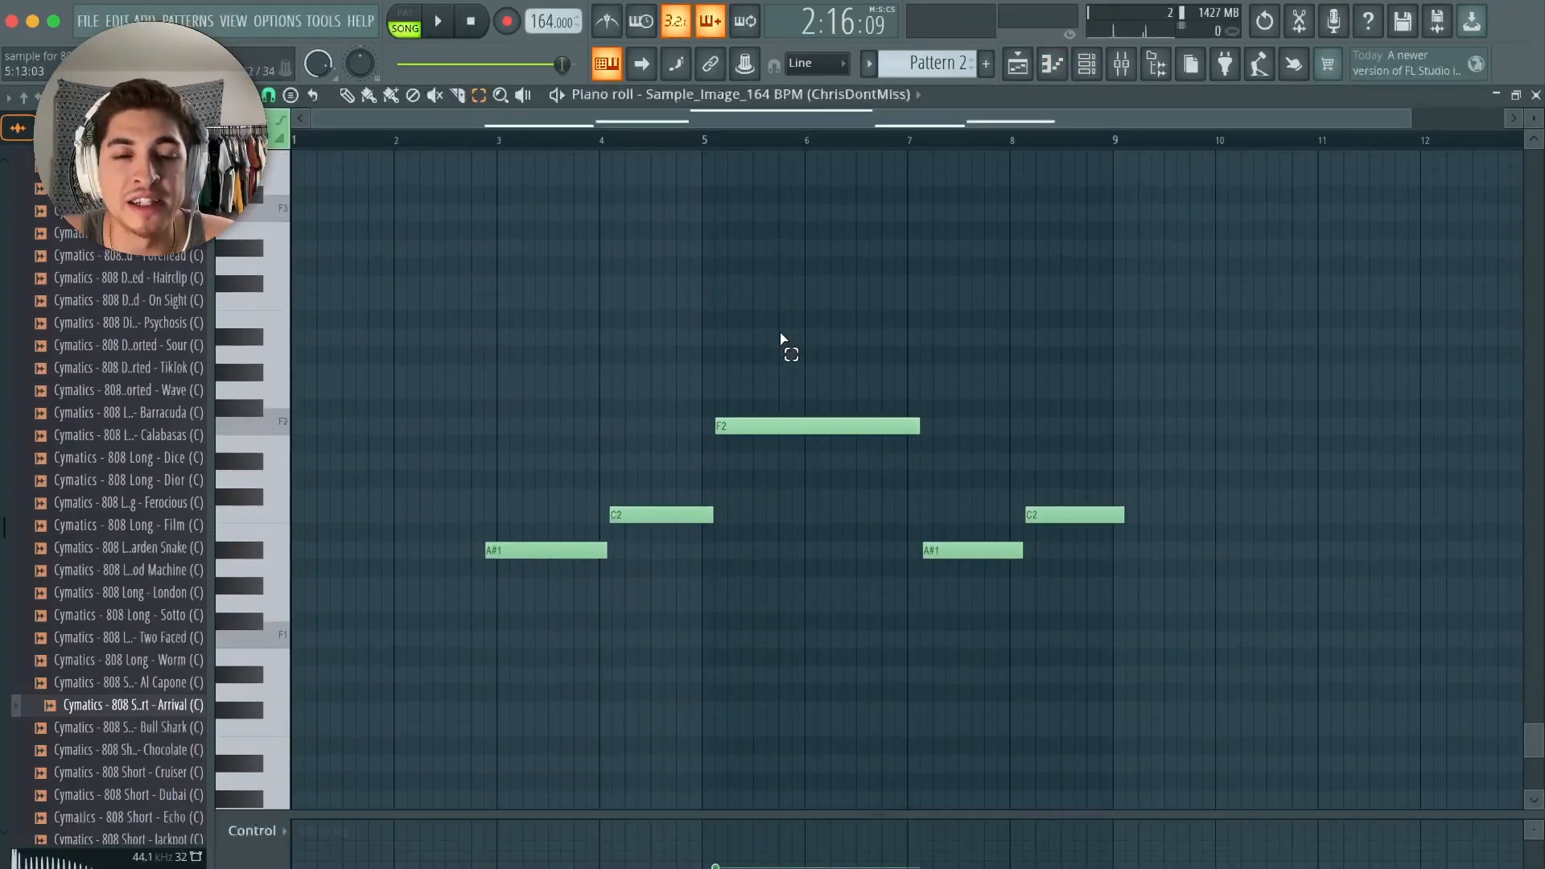
scroll(714, 145, "up", 4)
scroll(718, 144, "down", 5)
- Move all of the sample's notes earlier together so the first A#1 starts at bar 1, and deselect them
left_click_drag(1145, 275, 152, 660)
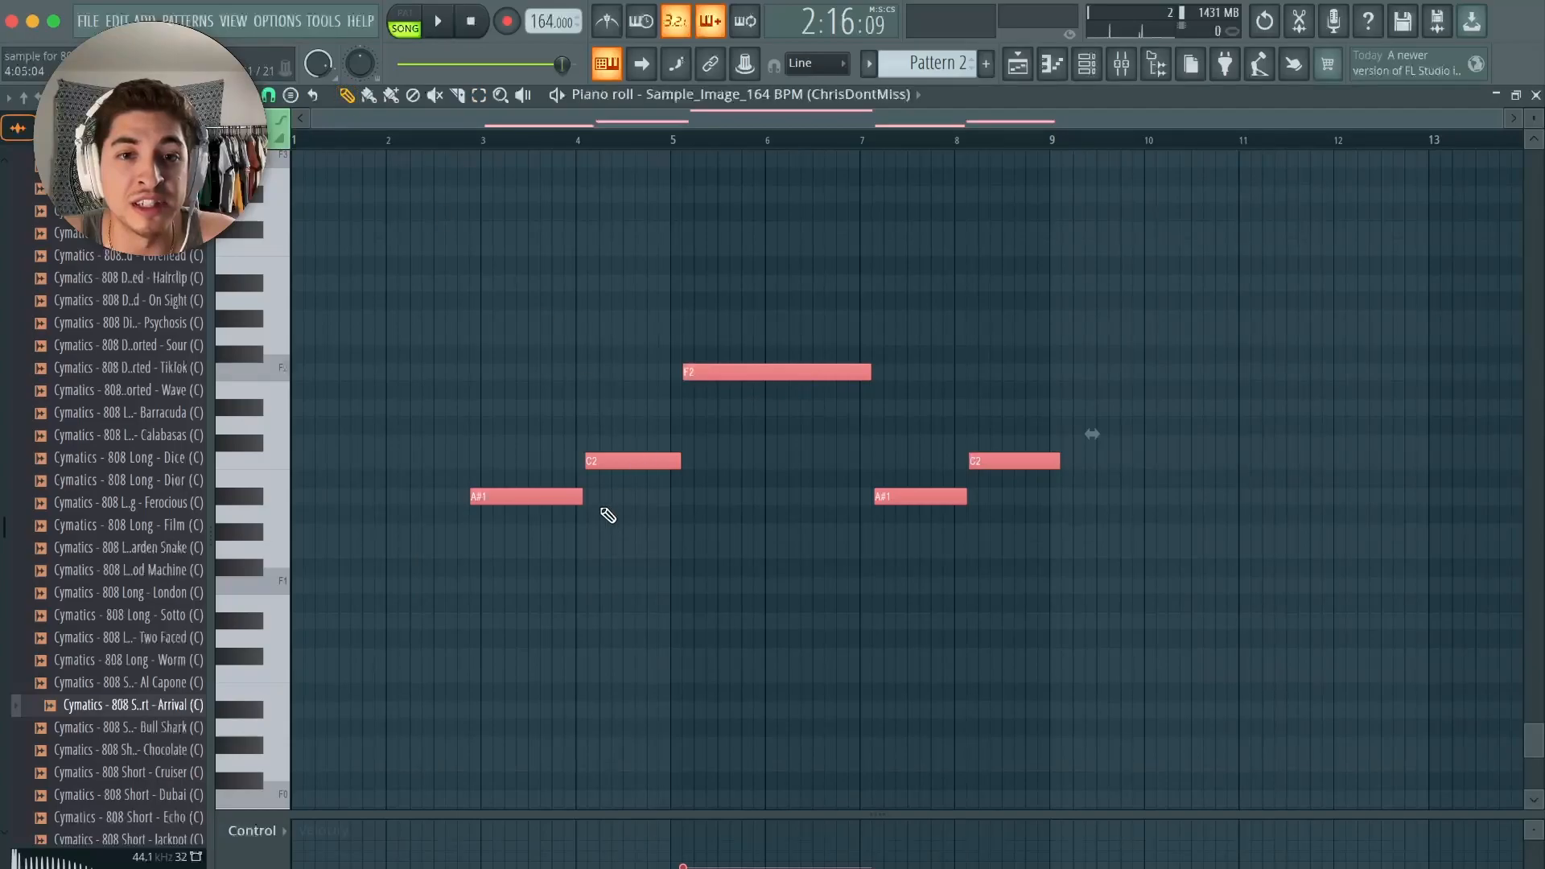
left_click_drag(645, 461, 460, 459)
left_click(390, 372)
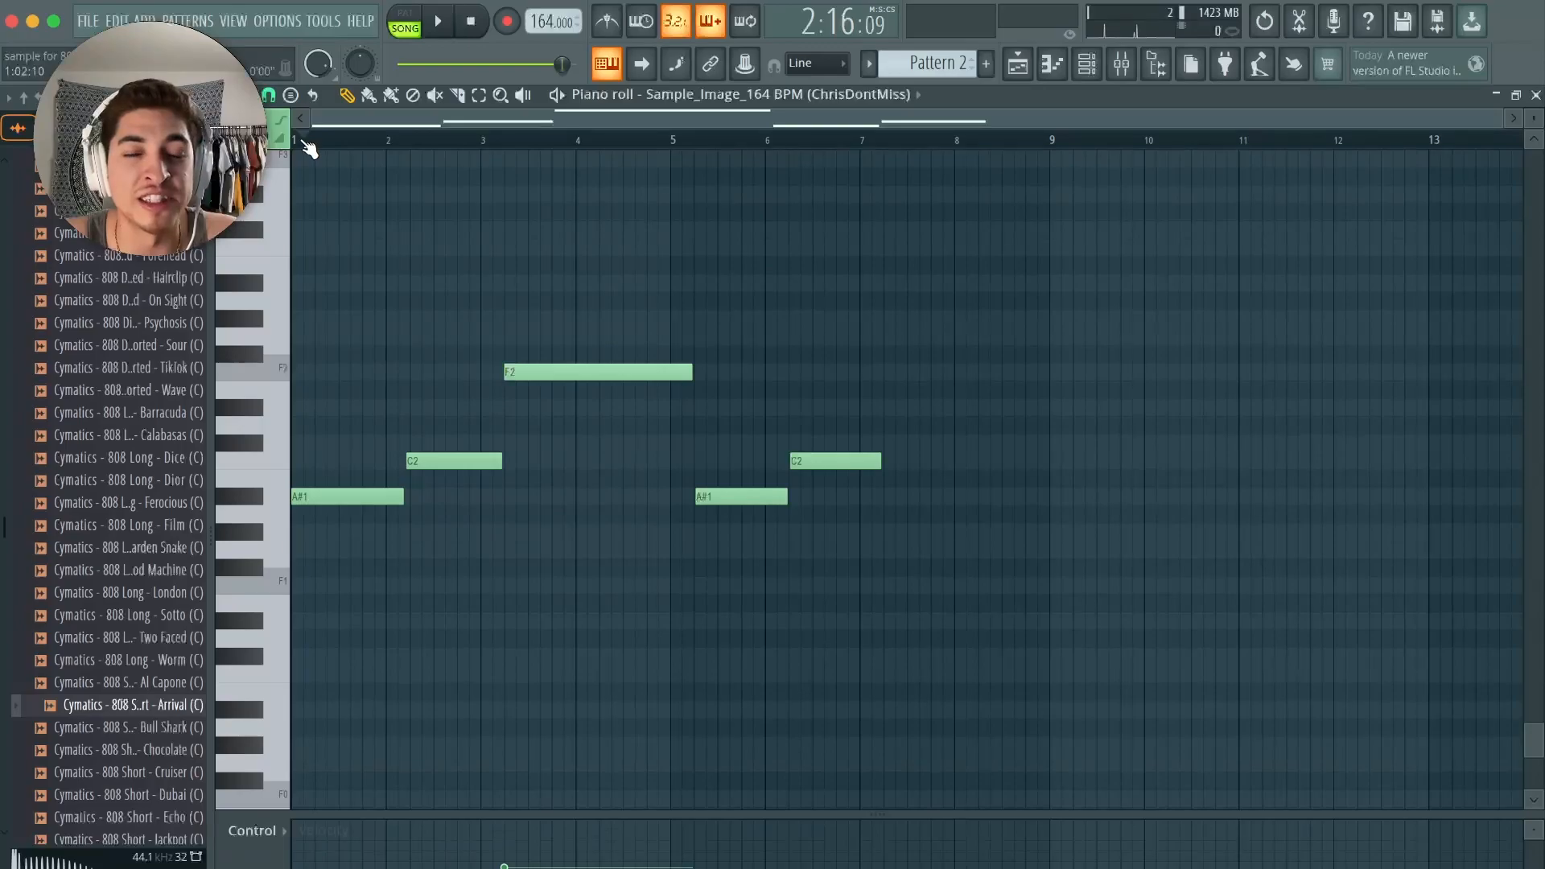
- Examine the sample's notes in the channel rack and reopen that channel in the piano roll
left_click(1087, 63)
left_click(1087, 64)
left_click(1086, 64)
left_click_drag(726, 339, 798, 346)
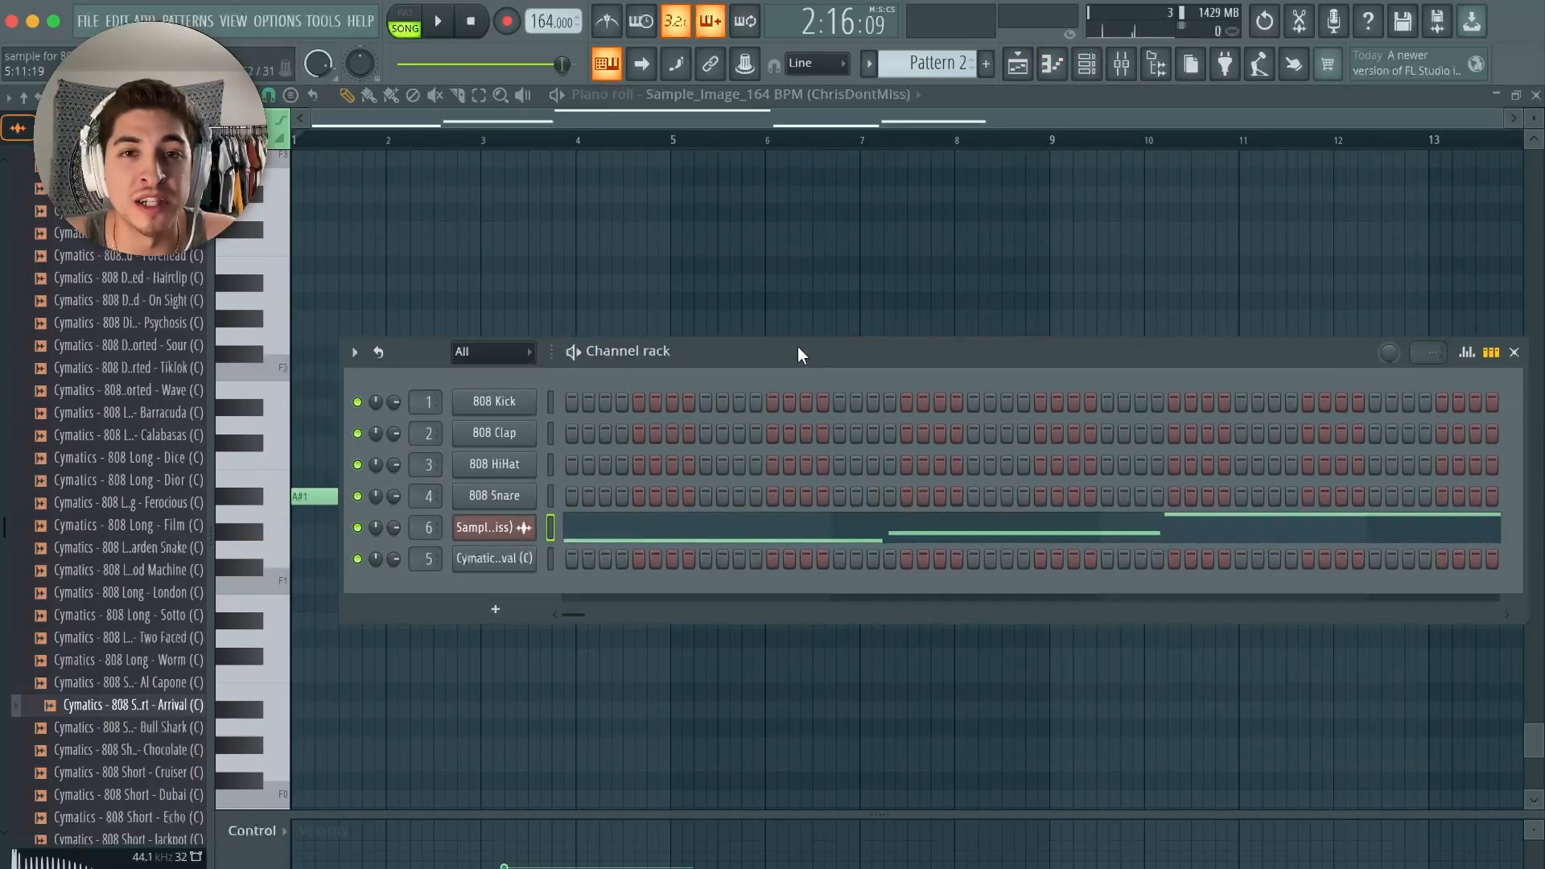
right_click(513, 524)
left_click(552, 527)
right_click(519, 526)
left_click(563, 526)
- Move the F2 note to bar 1 and the first C2 note to about bar 3, playing the playlist for reference
left_click_drag(549, 364, 336, 366)
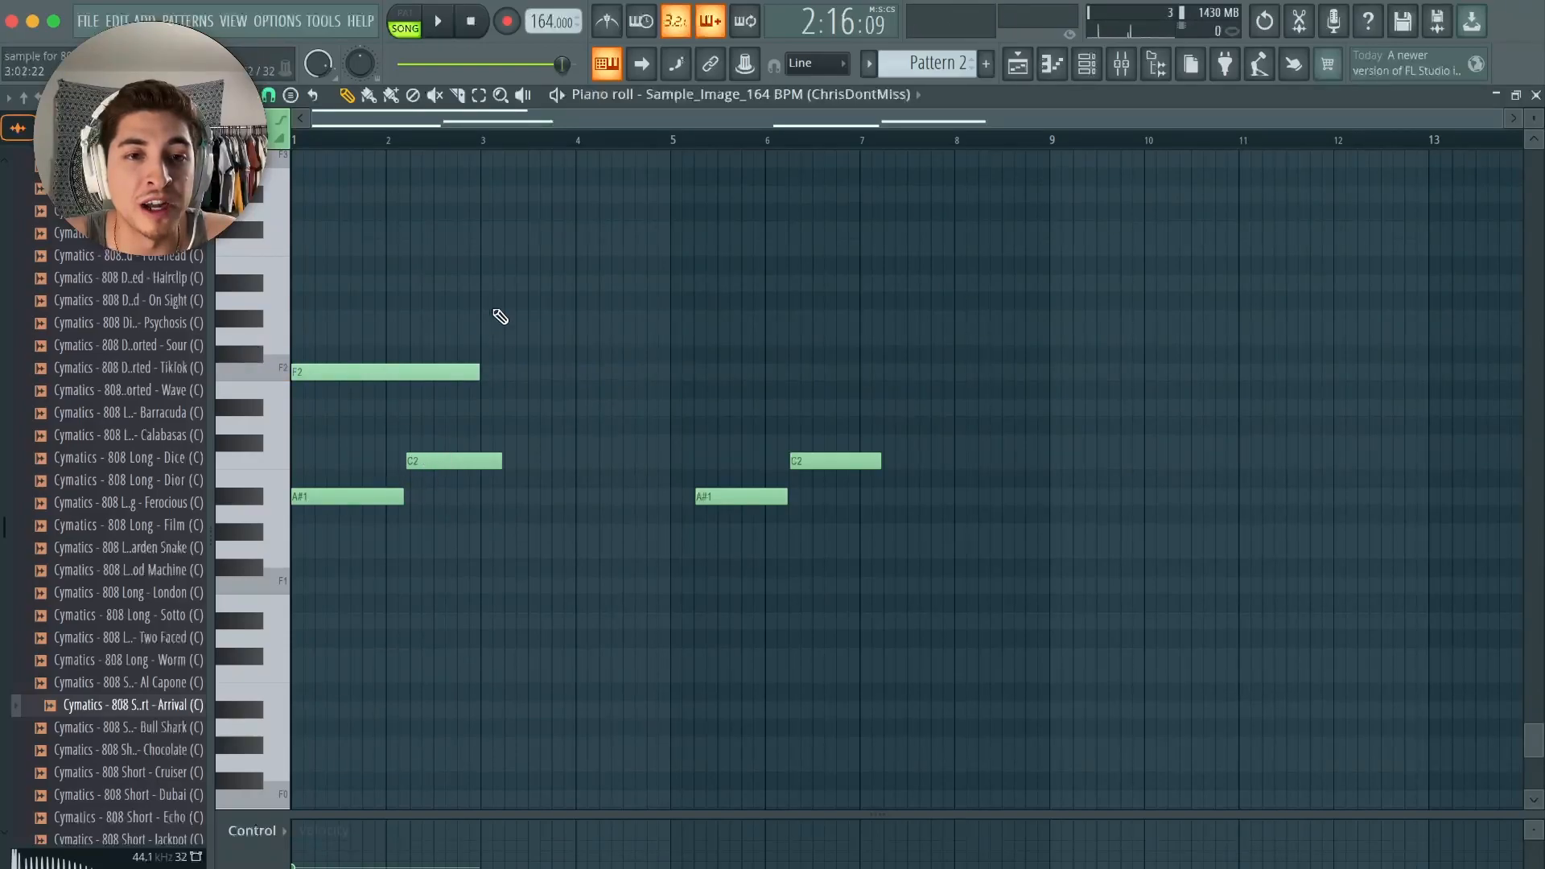
left_click(1019, 74)
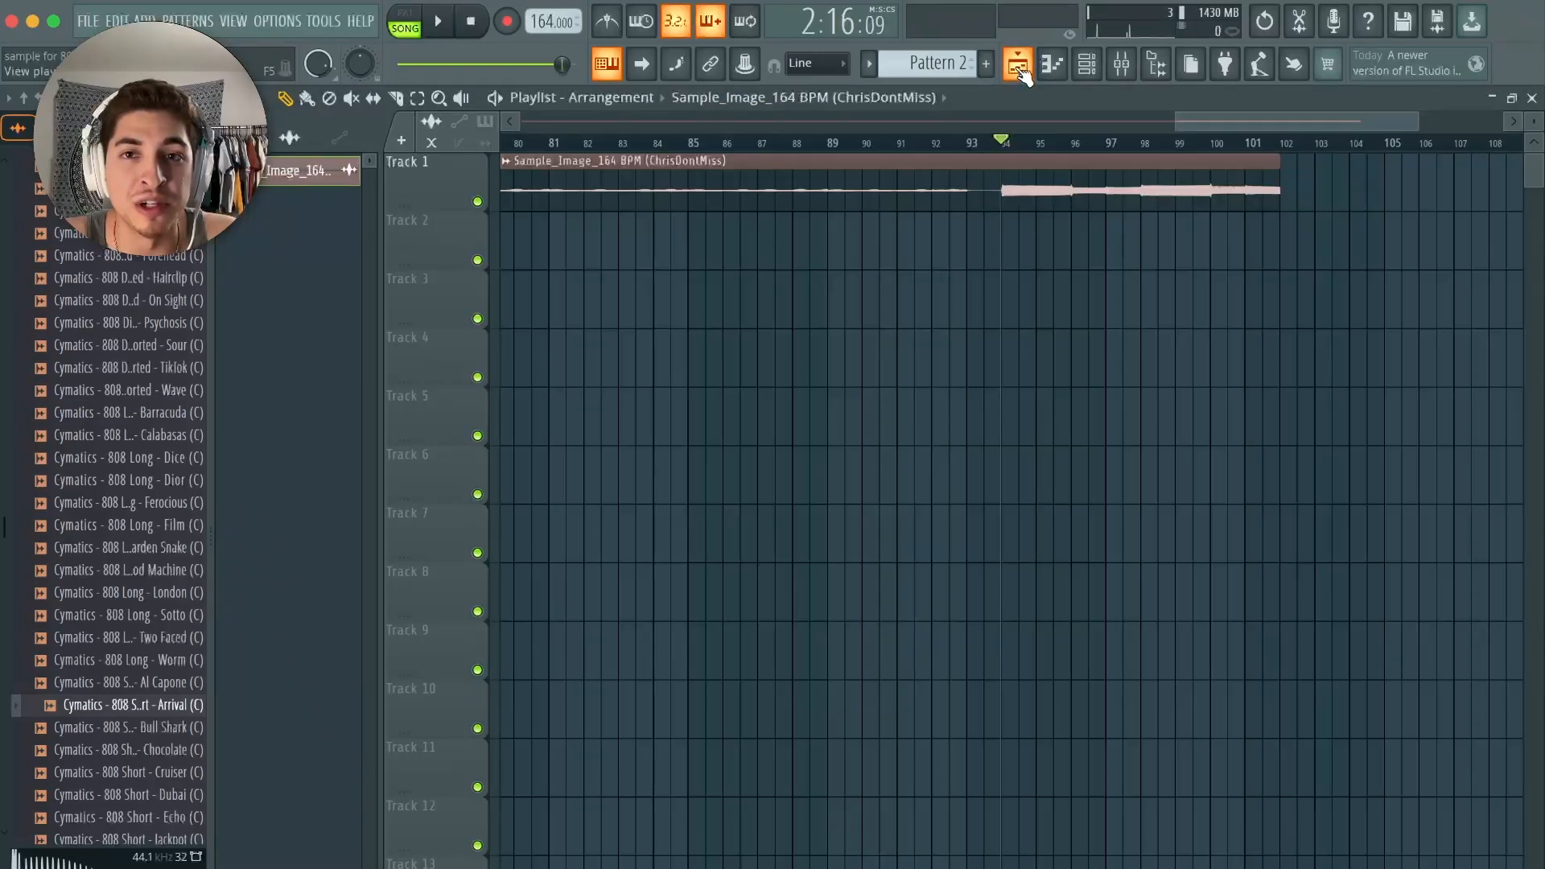
key("space")
left_click(1019, 74)
left_click_drag(427, 455, 499, 467)
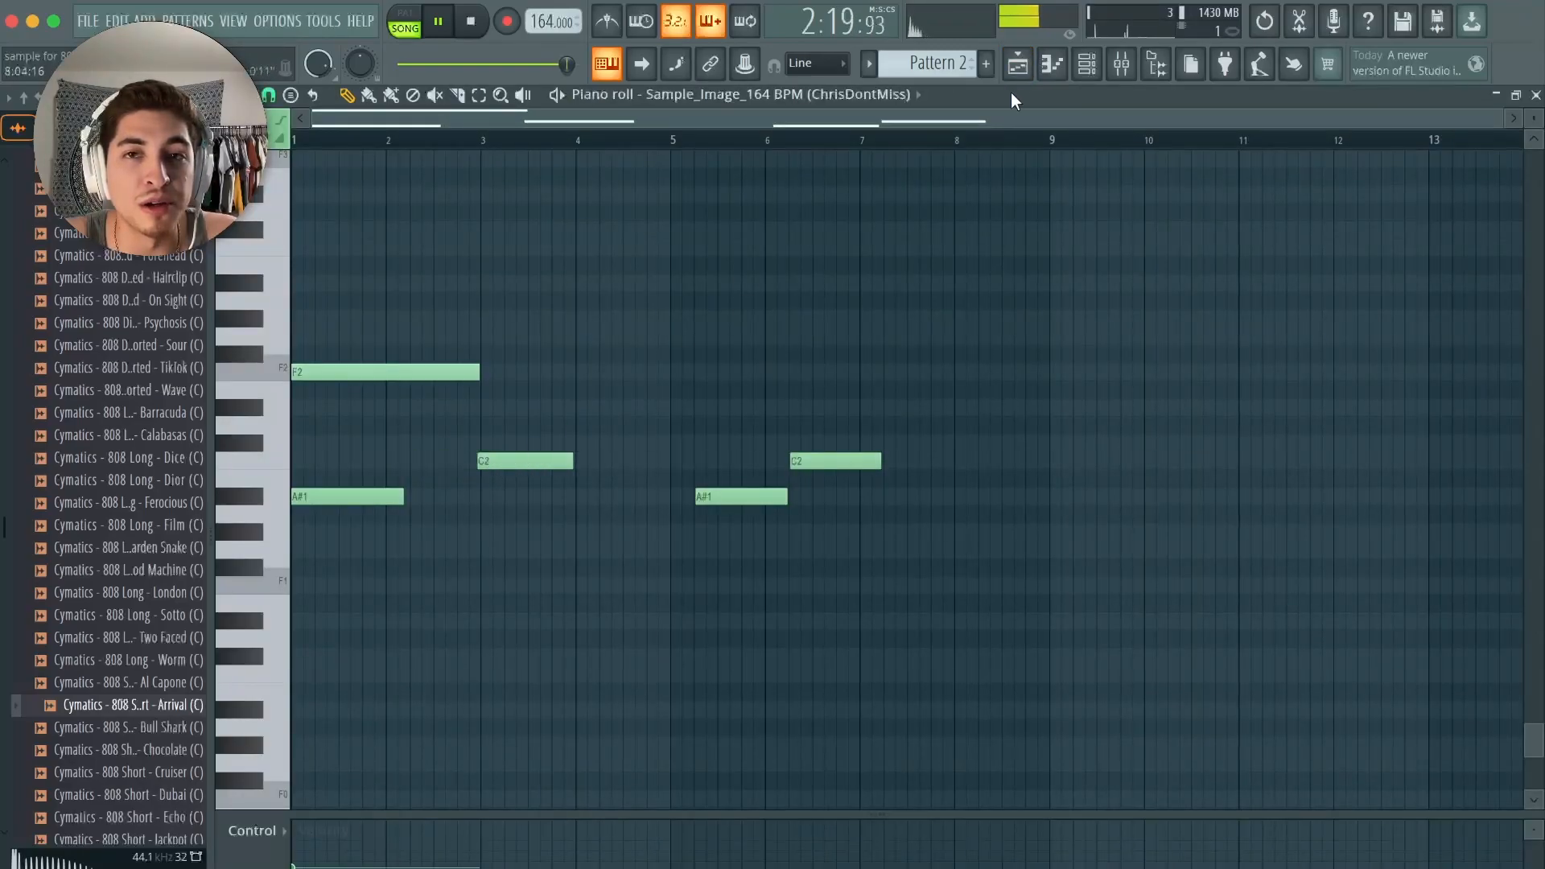
- Play the playlist from its start while comparing the piano rolls of the 808 Short - Arrival and sample channels, and stop playback
left_click(1018, 69)
key("space")
left_click_drag(1004, 143, 347, 150)
key("space")
left_click(1086, 69)
right_click(503, 557)
left_click(564, 557)
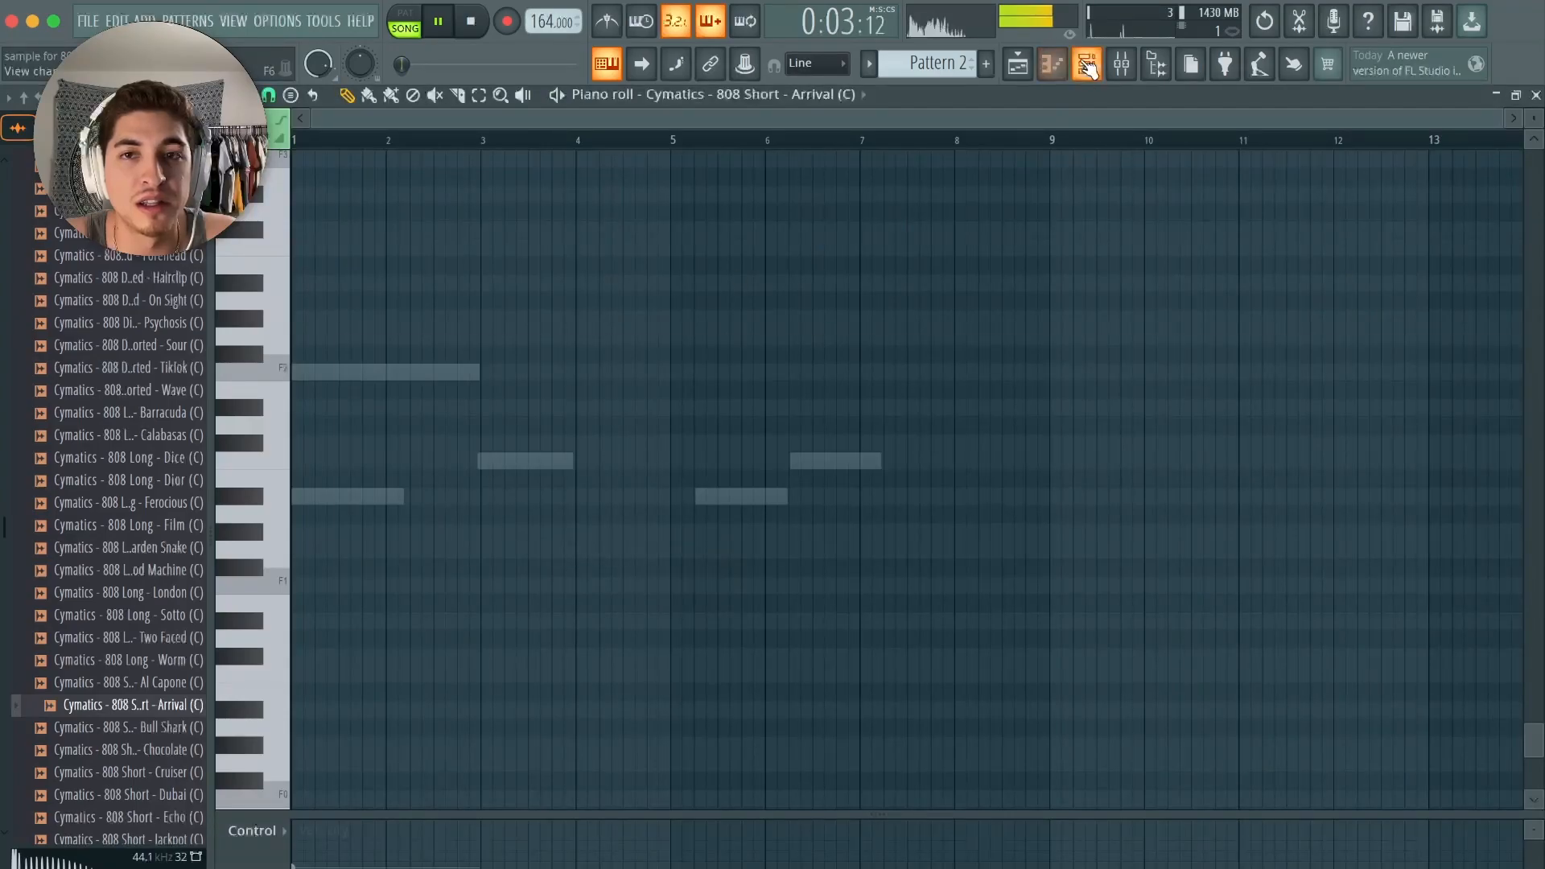
left_click(1087, 69)
right_click(527, 524)
left_click(579, 524)
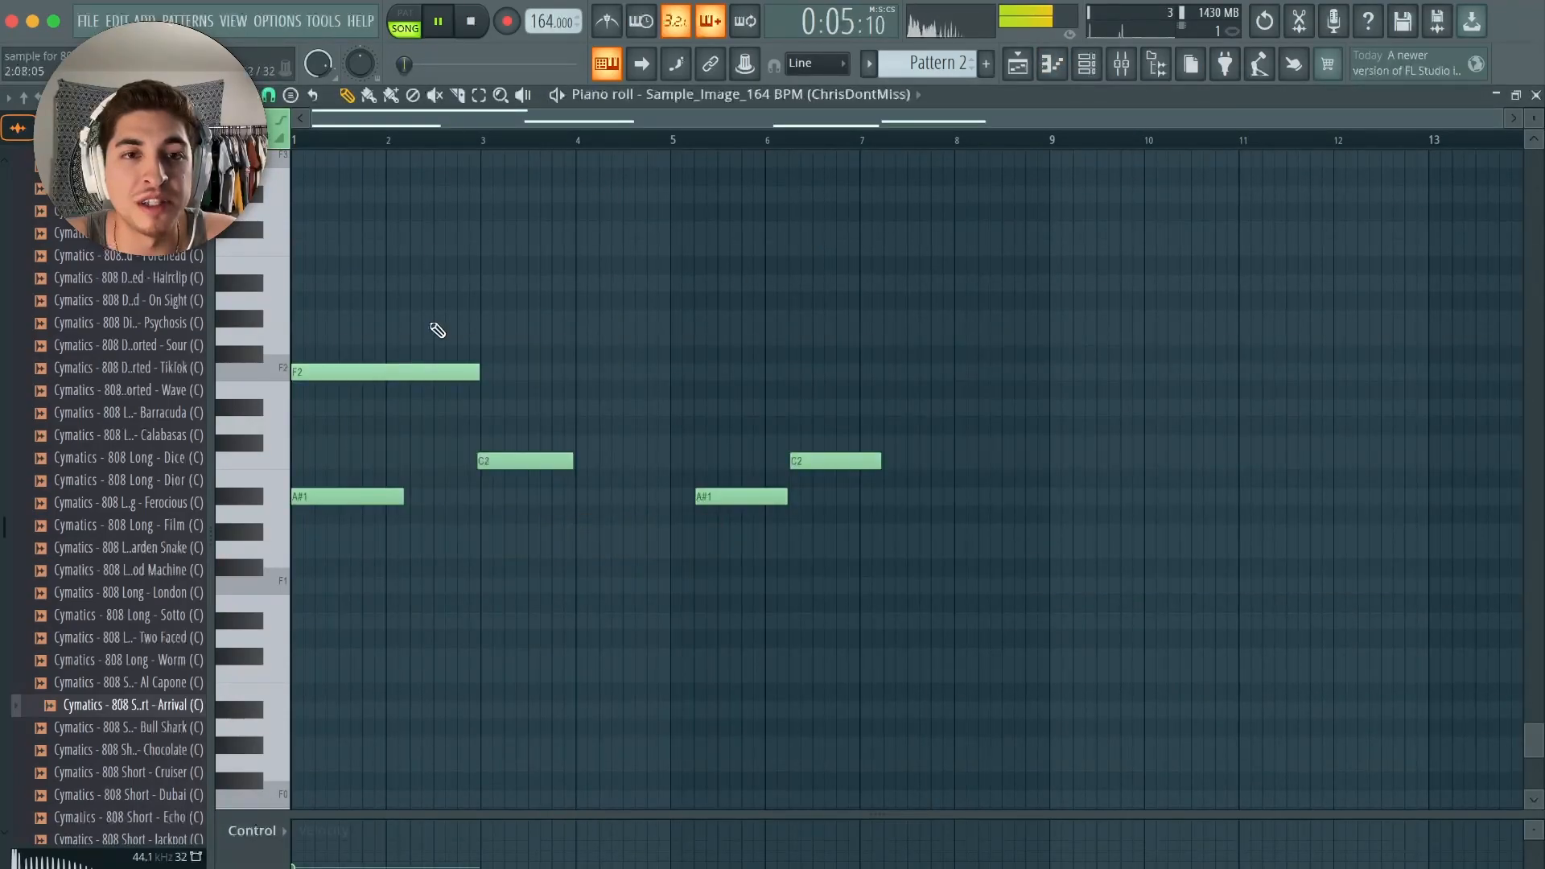
key("space")
- Copy all of the sample's notes and open the Cymatics - 808 Short - Arrival channel in the piano roll
left_click_drag(994, 219, 292, 611)
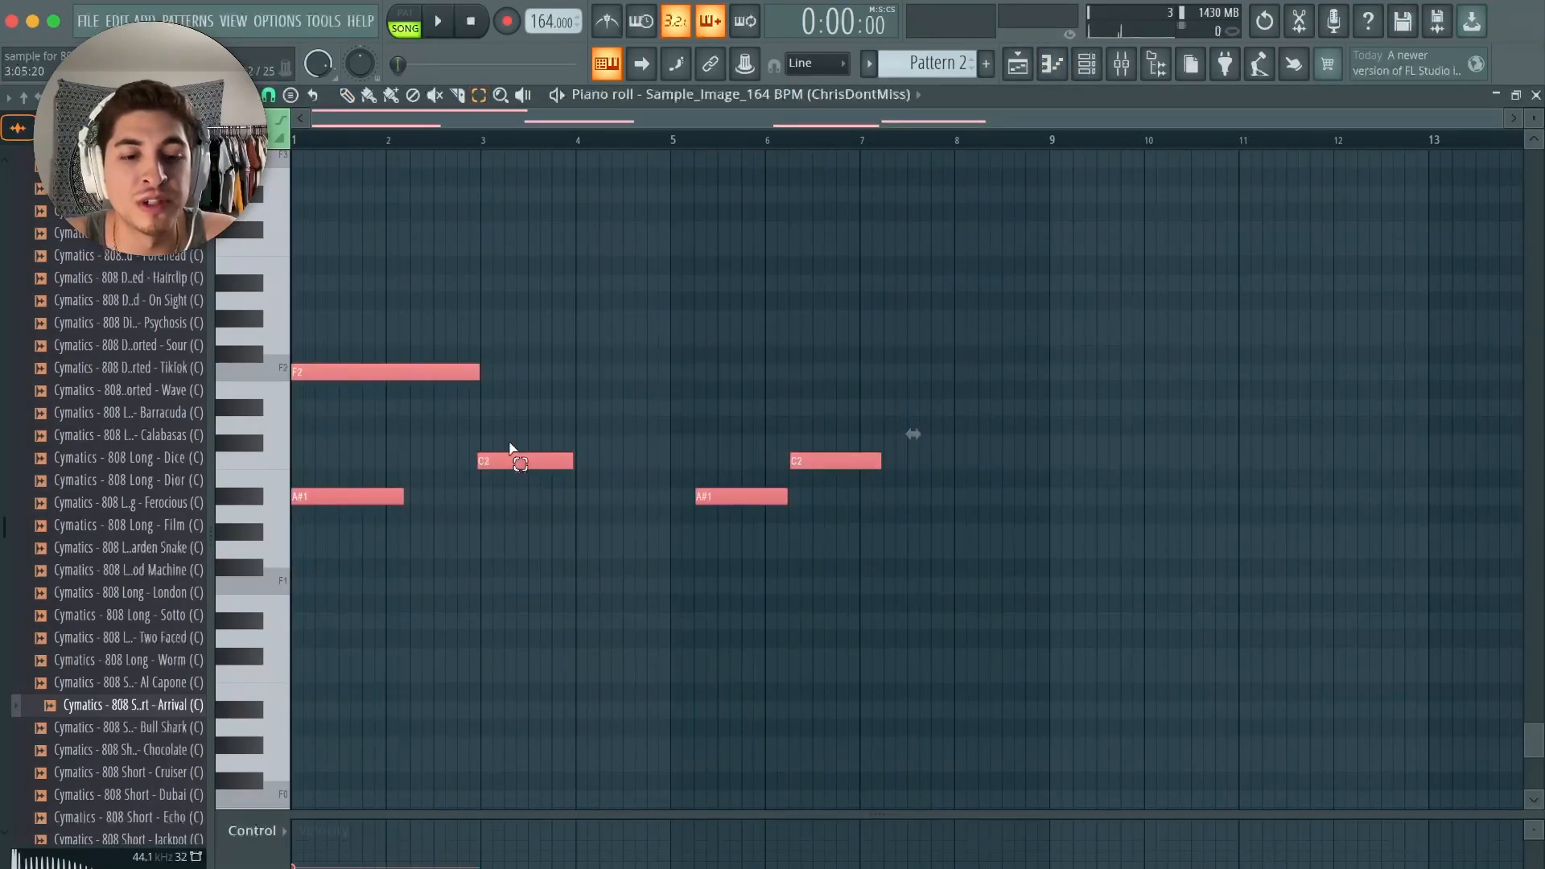
left_click(1086, 63)
right_click(507, 557)
left_click(579, 557)
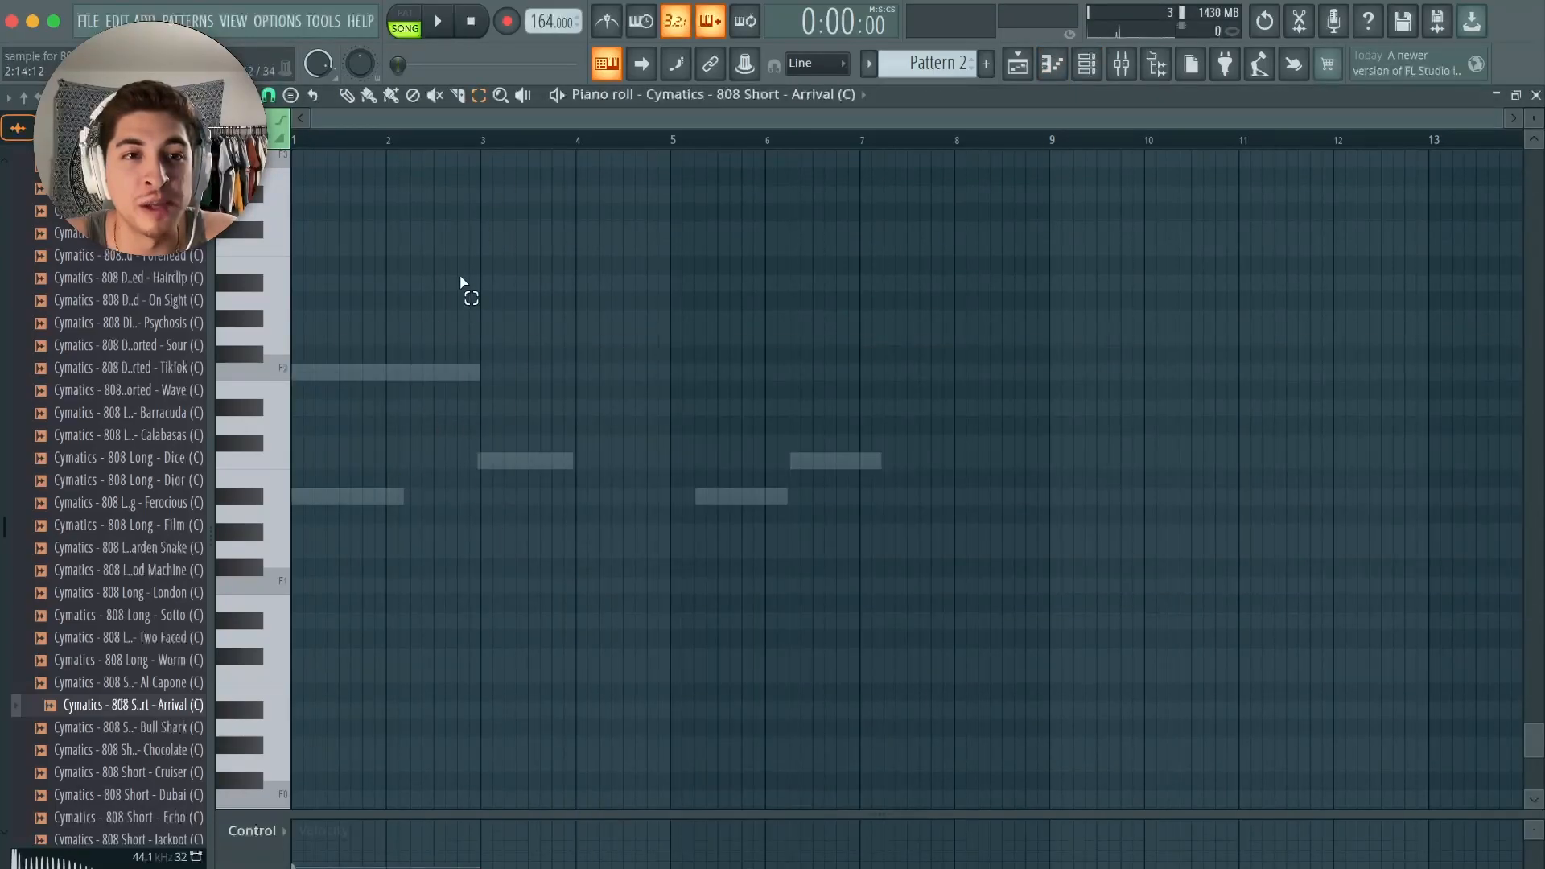
- Check the 808 Short - Arrival channel in the channel rack and paste the copied notes into its piano roll
left_click(1086, 64)
left_click_drag(152, 705, 490, 559)
right_click(489, 557)
left_click(470, 559)
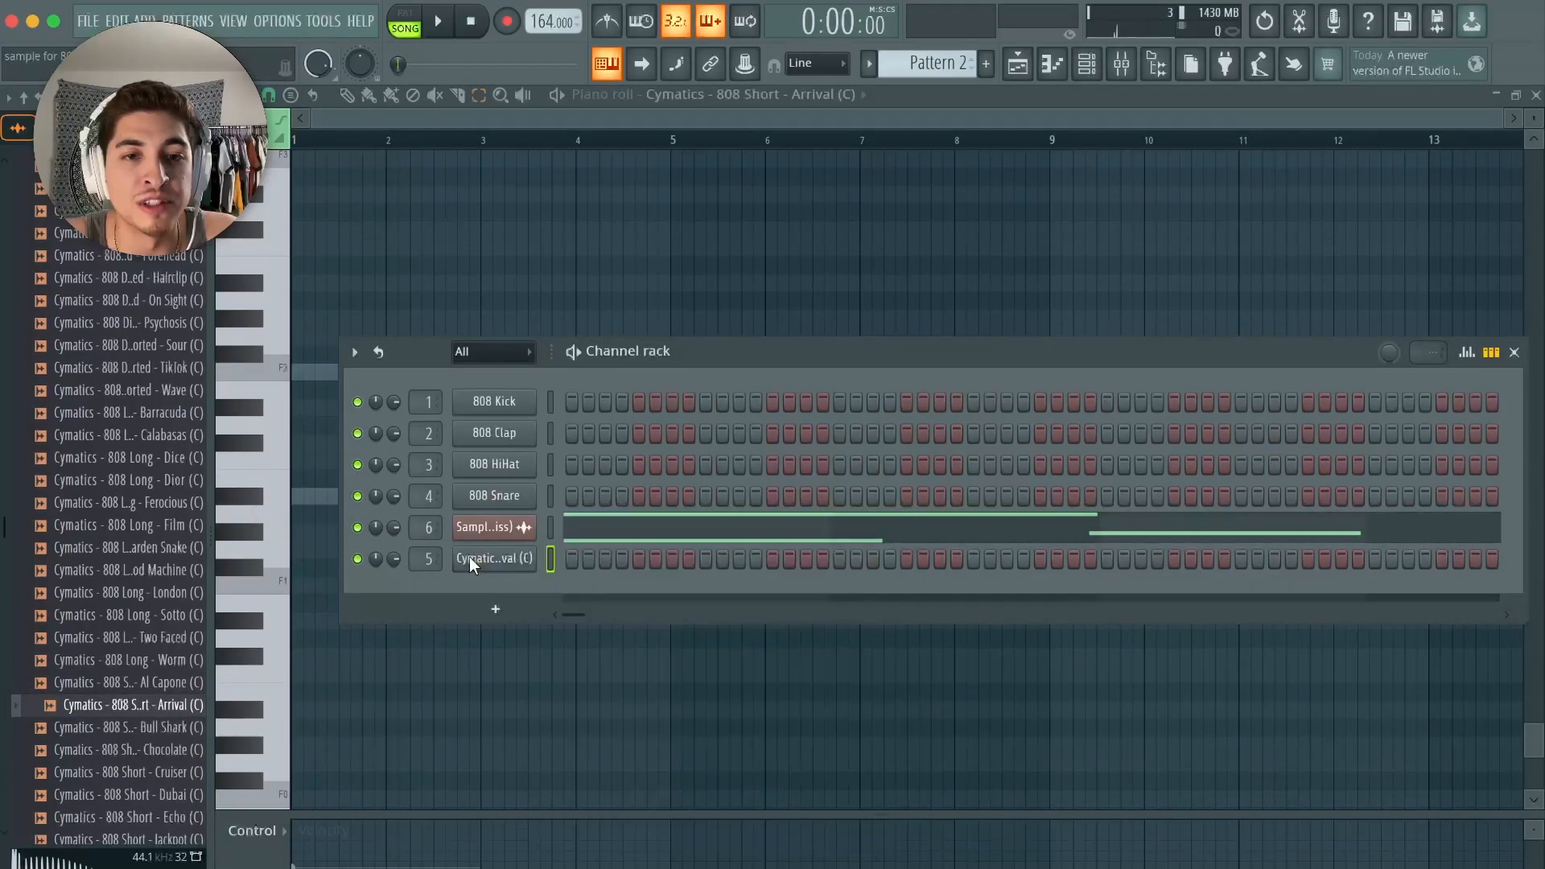
left_click(522, 558)
left_click(971, 311)
left_click(1052, 64)
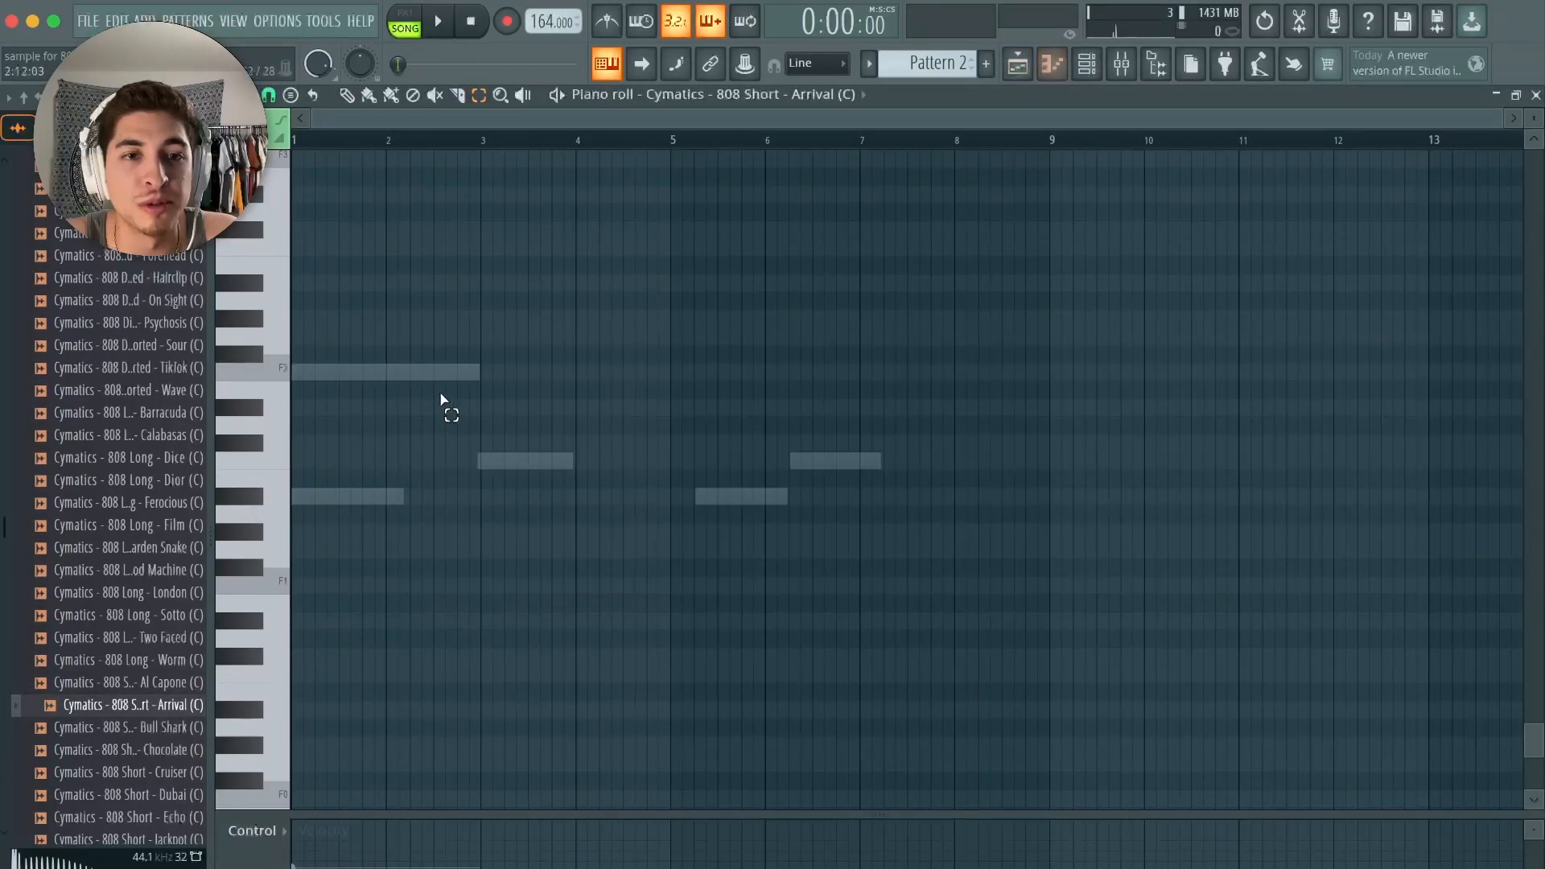
key("super+v")
left_click(417, 295)
left_click(1018, 64)
left_click(1018, 64)
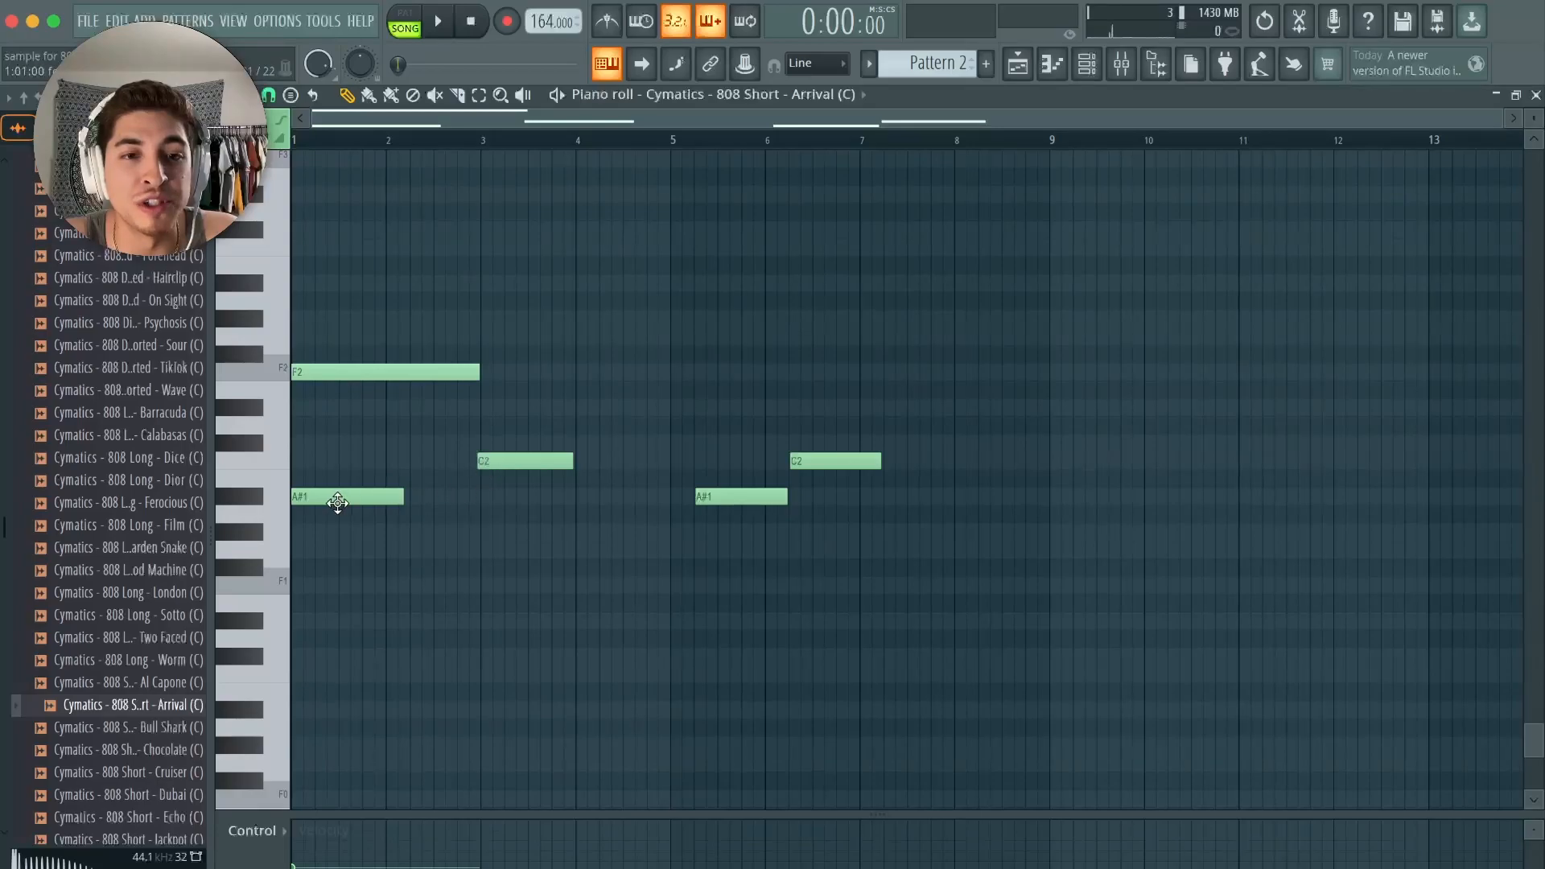
- Arrange the 808 notes as F5 from bar 1, A#4 from bar 3 and C5 from bar 4, and play them
left_click_drag(497, 465, 590, 462)
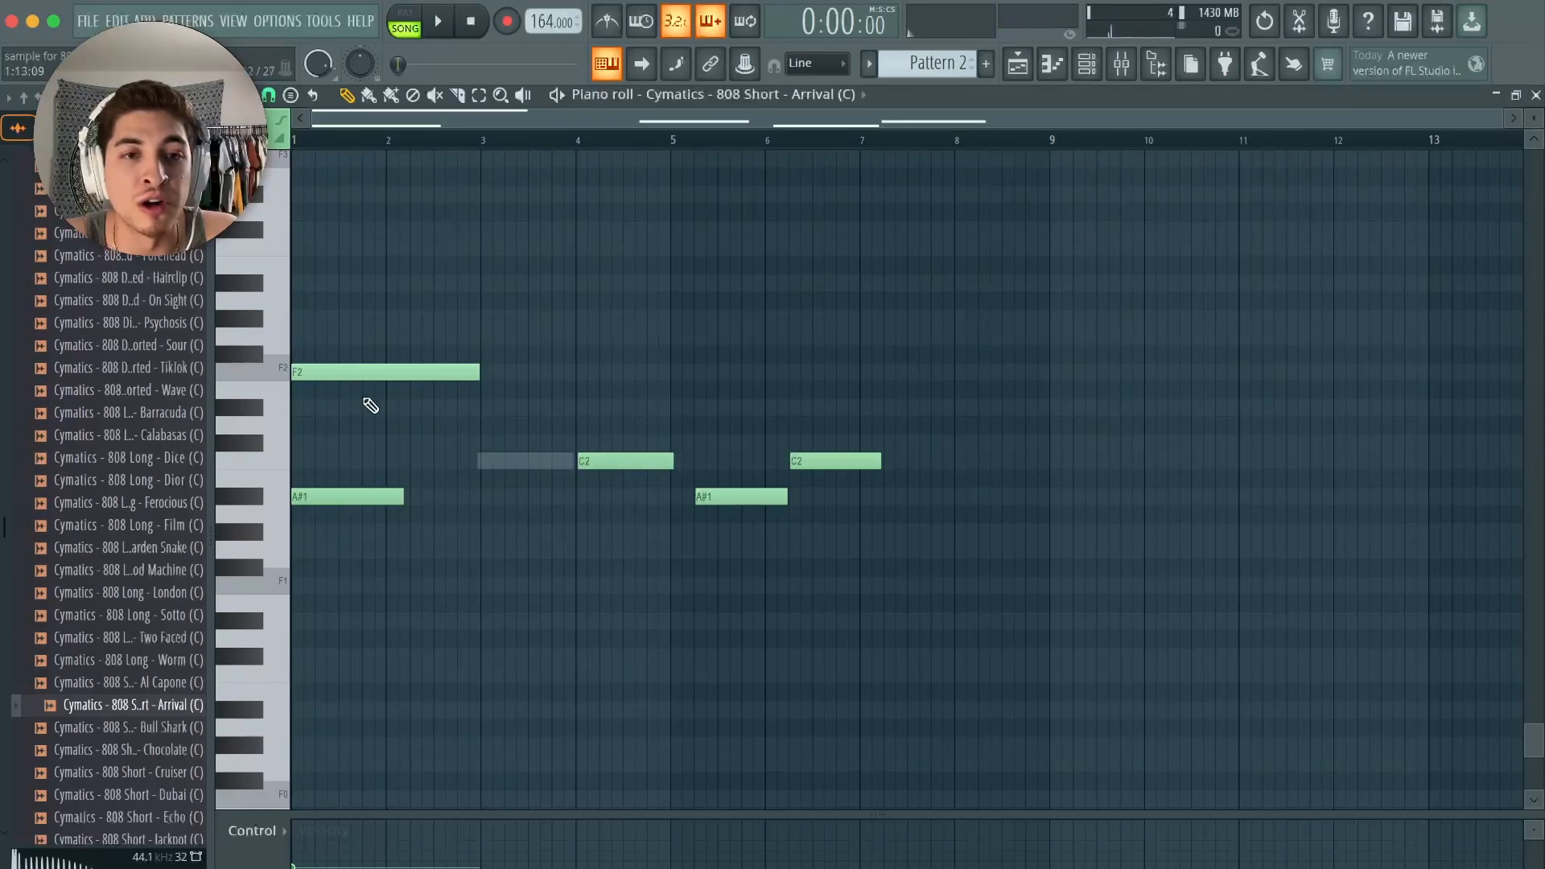
left_click_drag(337, 499, 525, 498)
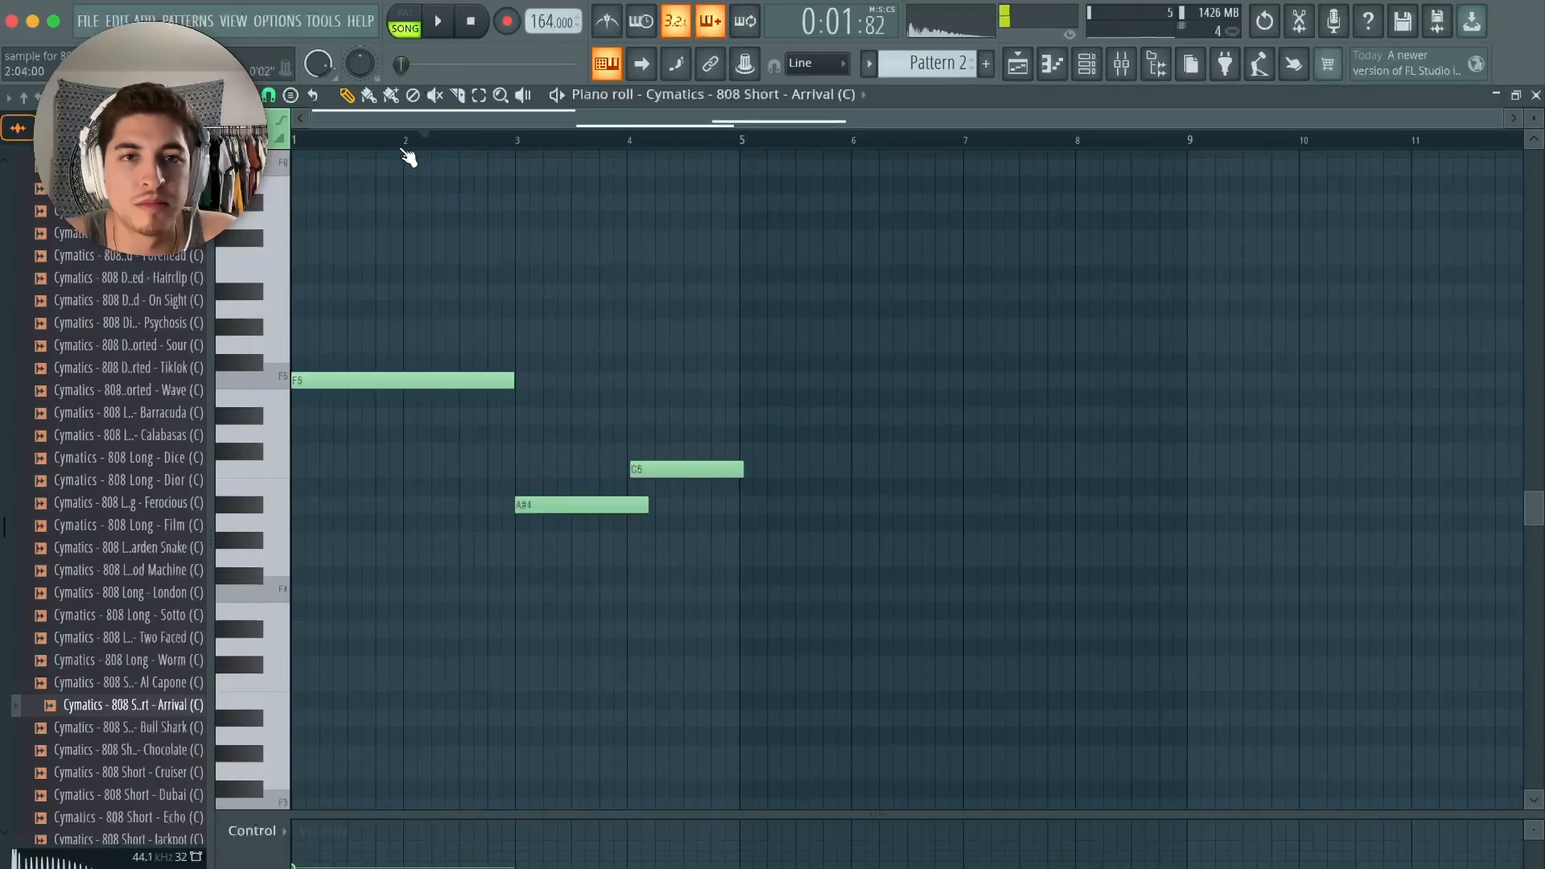
key("space")
scroll(580, 149, "down", 4)
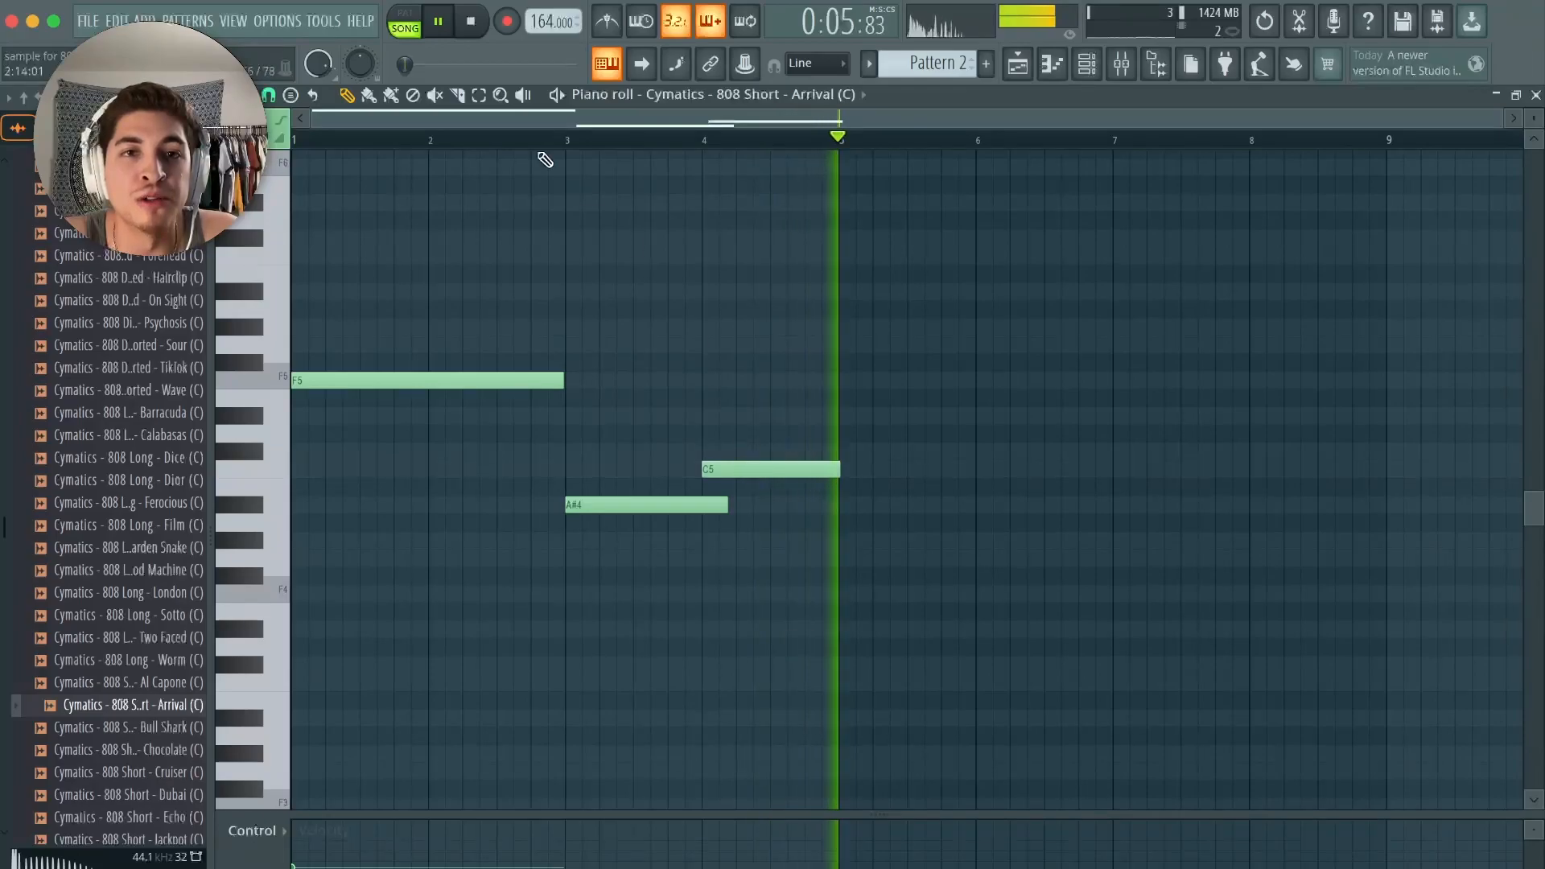
key("space")
- Duplicate the three 808 notes into bars 5 to 8 and play the pattern
left_click_drag(954, 267, 352, 584)
key("ctrl+b")
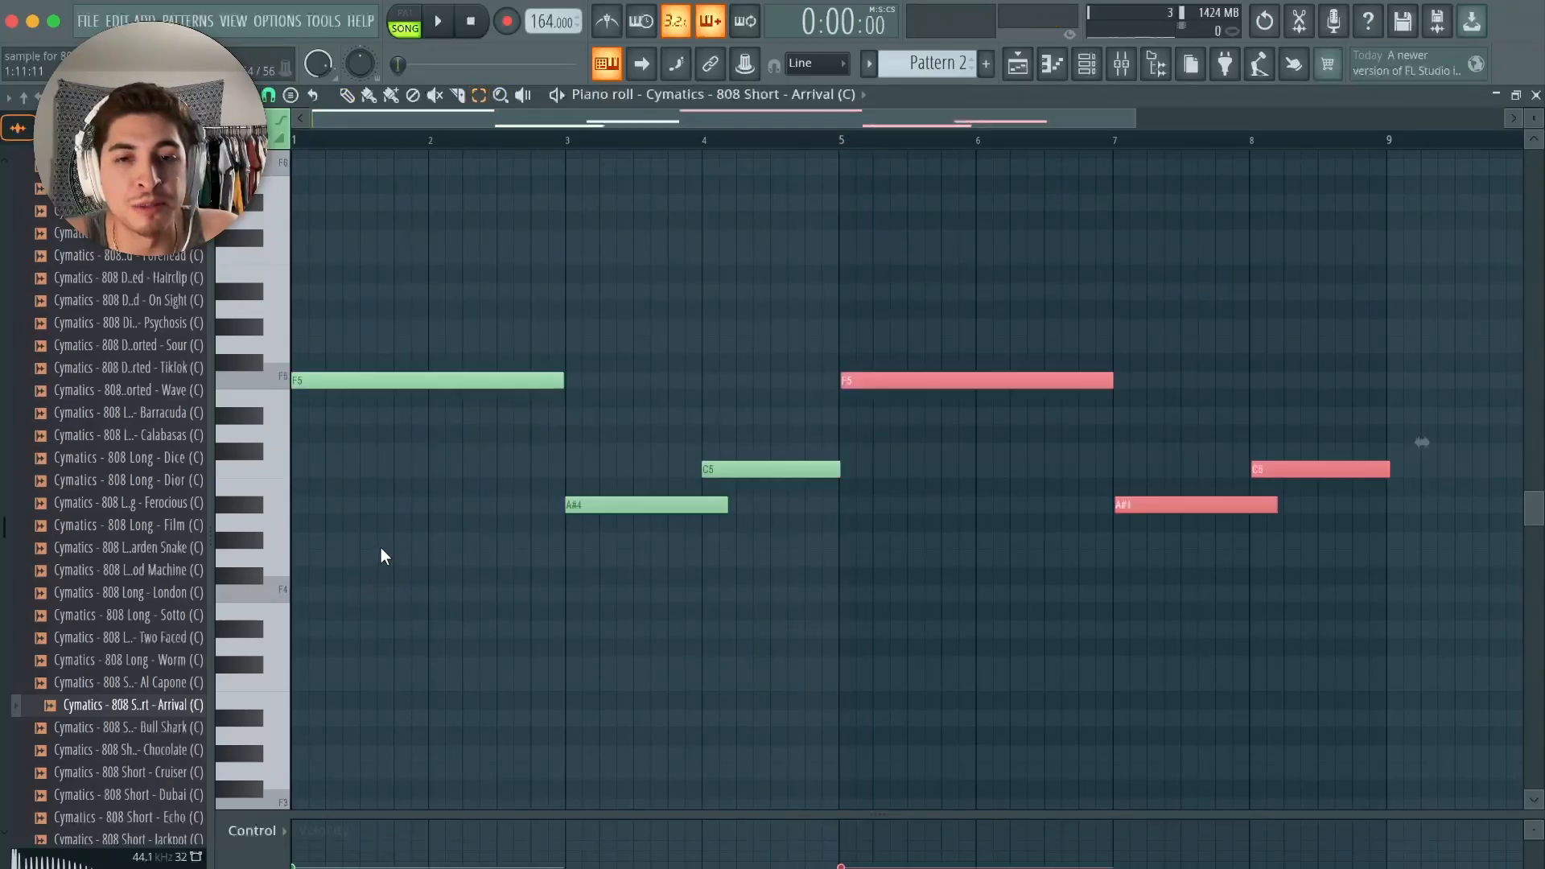
left_click(347, 95)
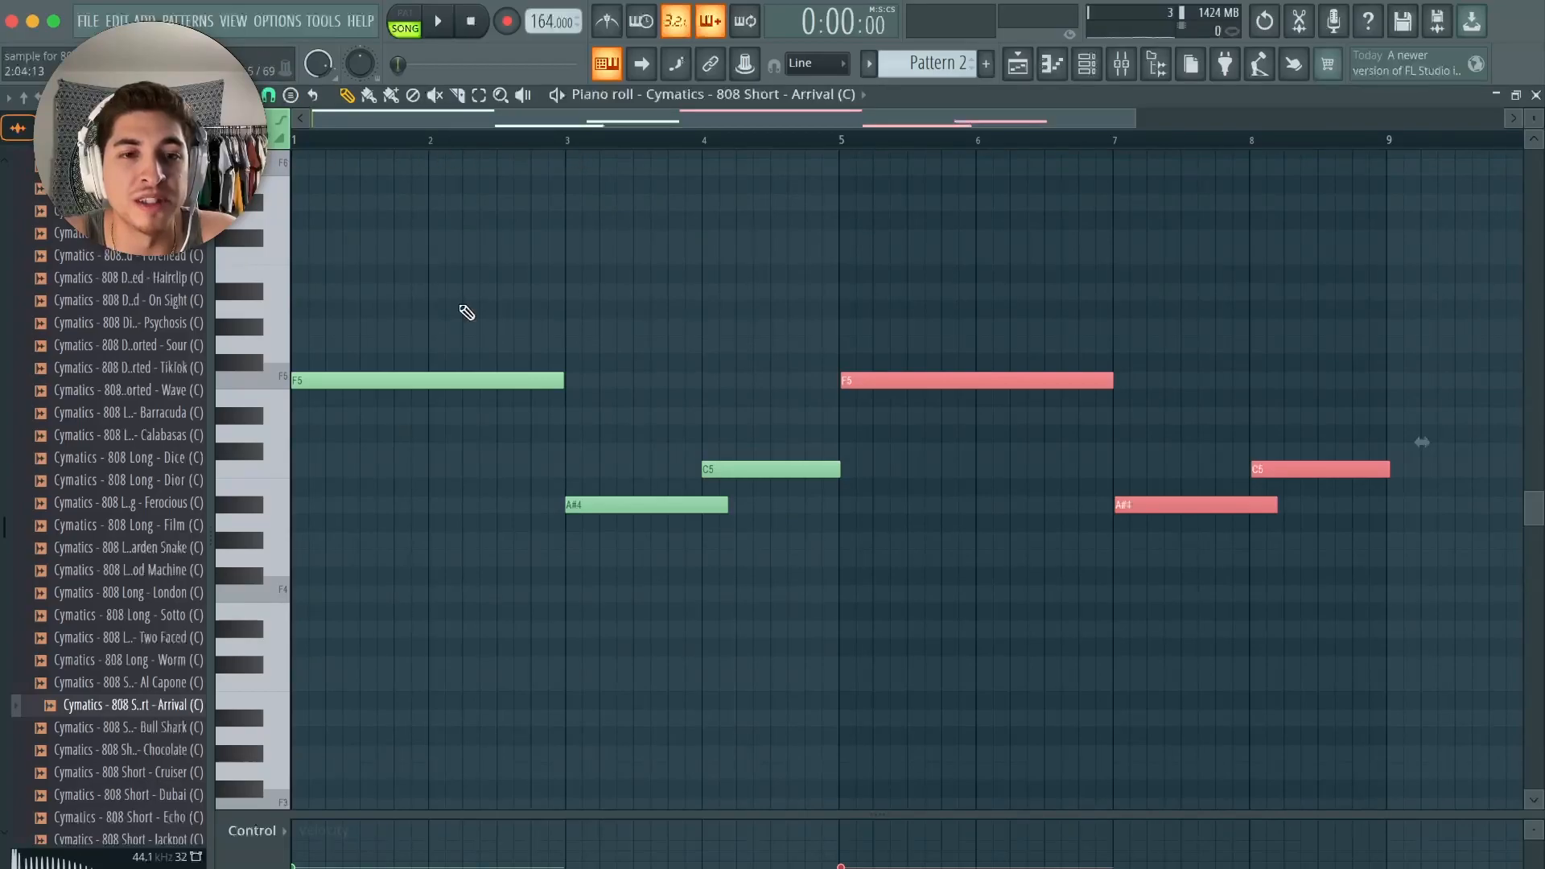
key("space")
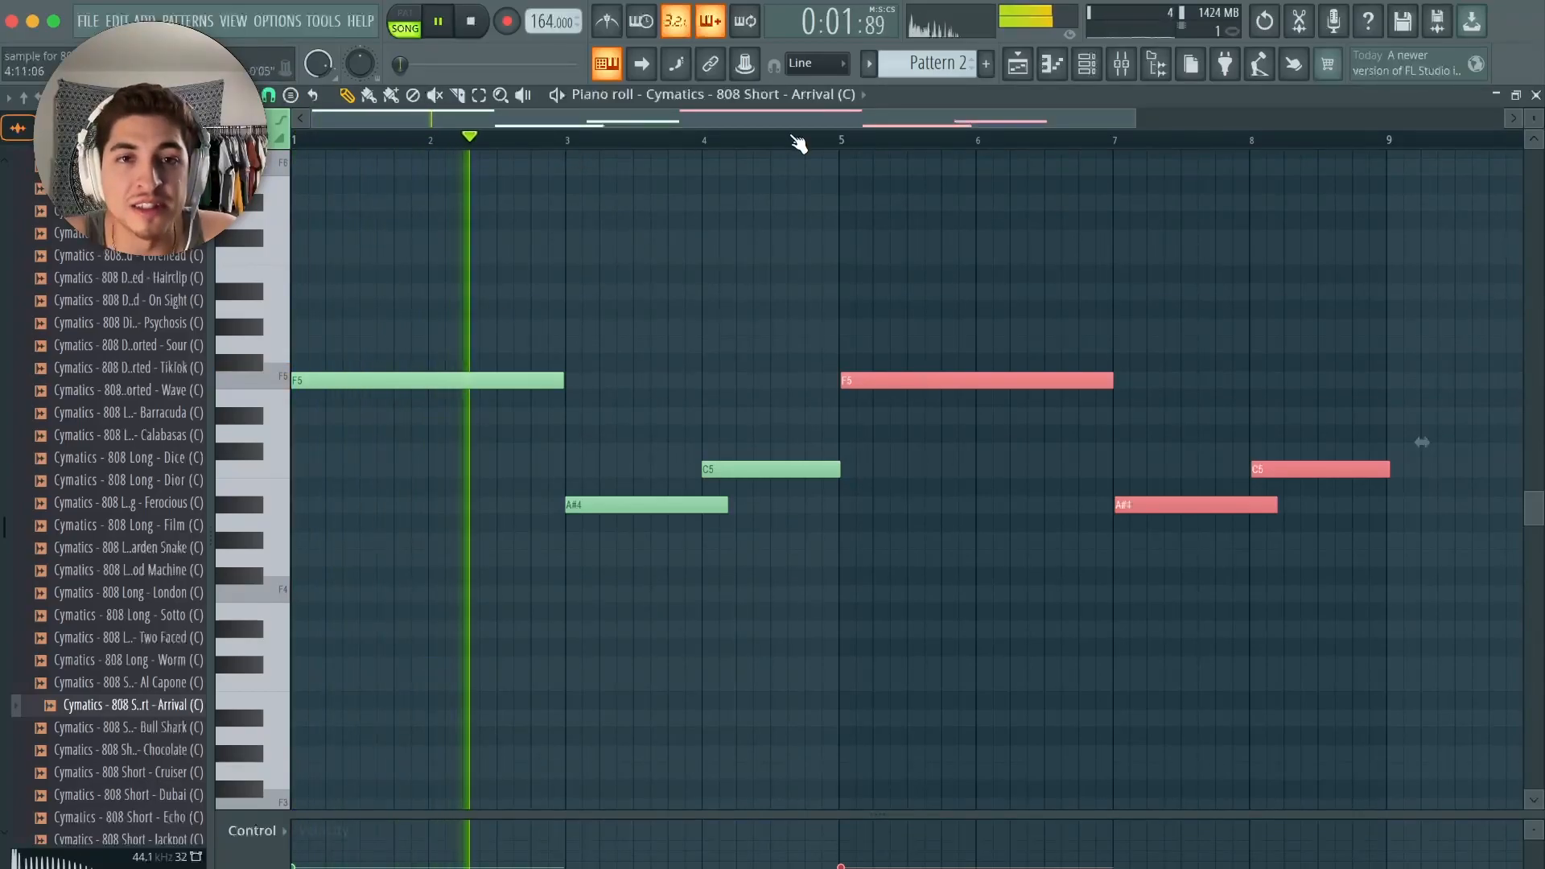
- Shorten the first A#4 note so that it ends at bar 4, where the C5 note starts, and play the pattern
scroll(569, 145, "up", 5)
scroll(571, 147, "down", 8)
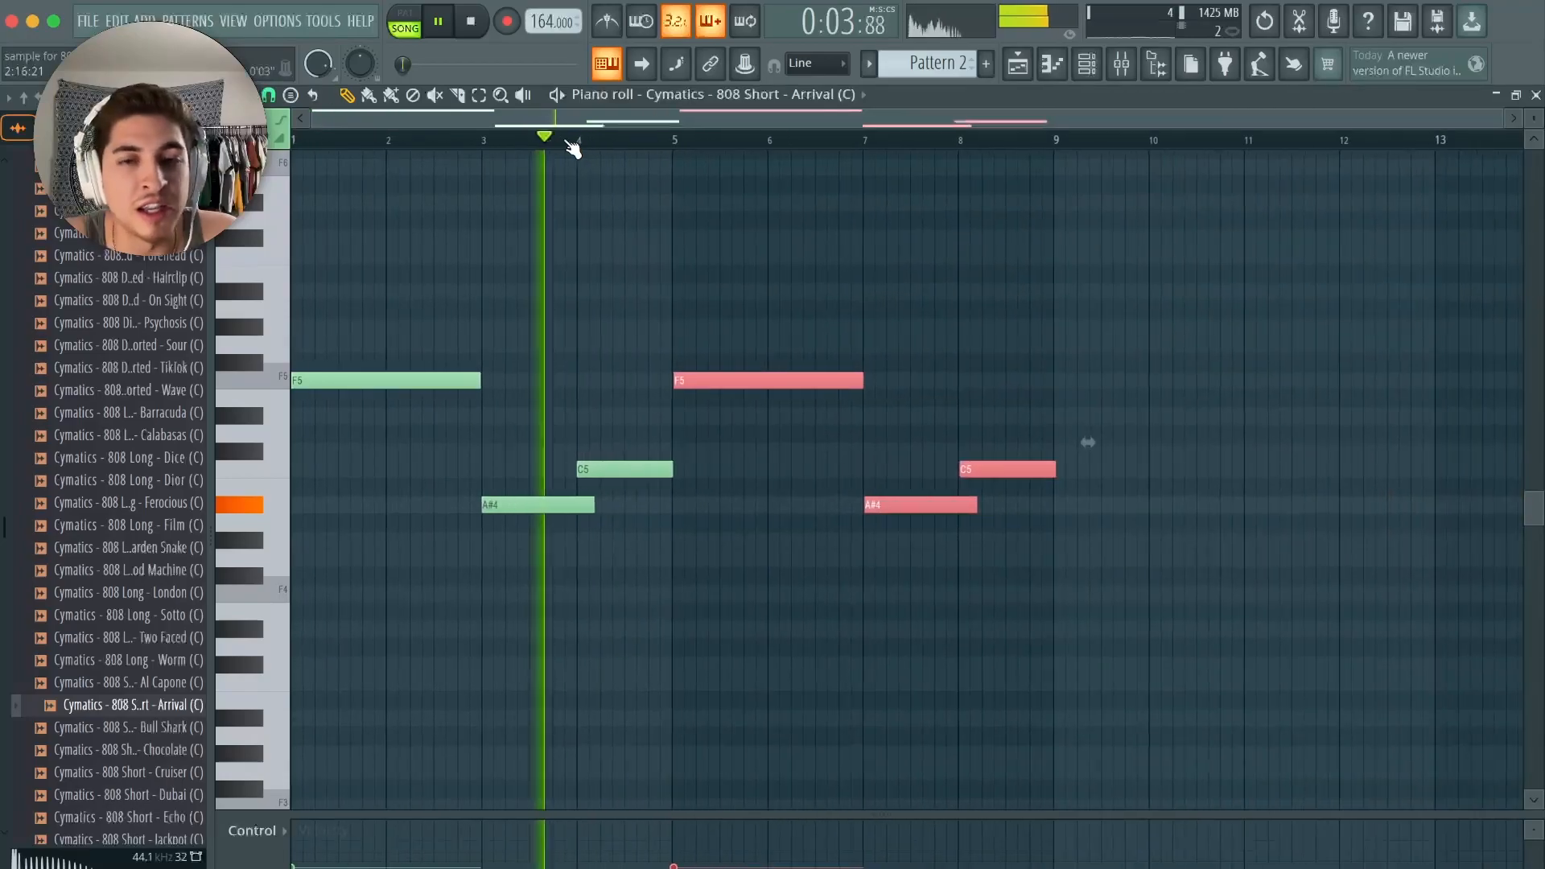
key("space")
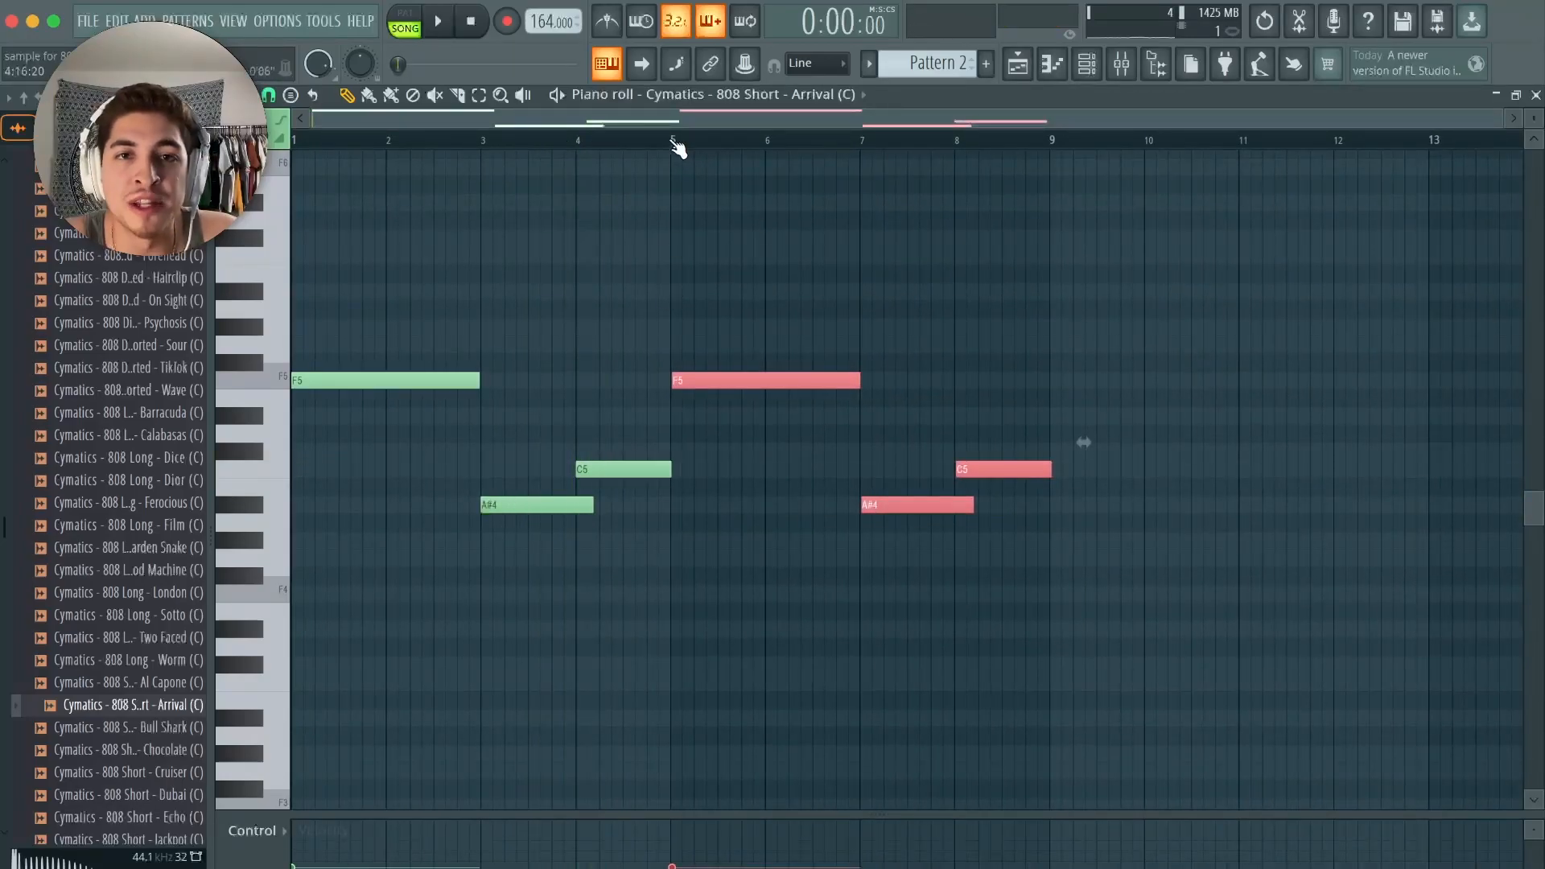
scroll(676, 148, "up", 4)
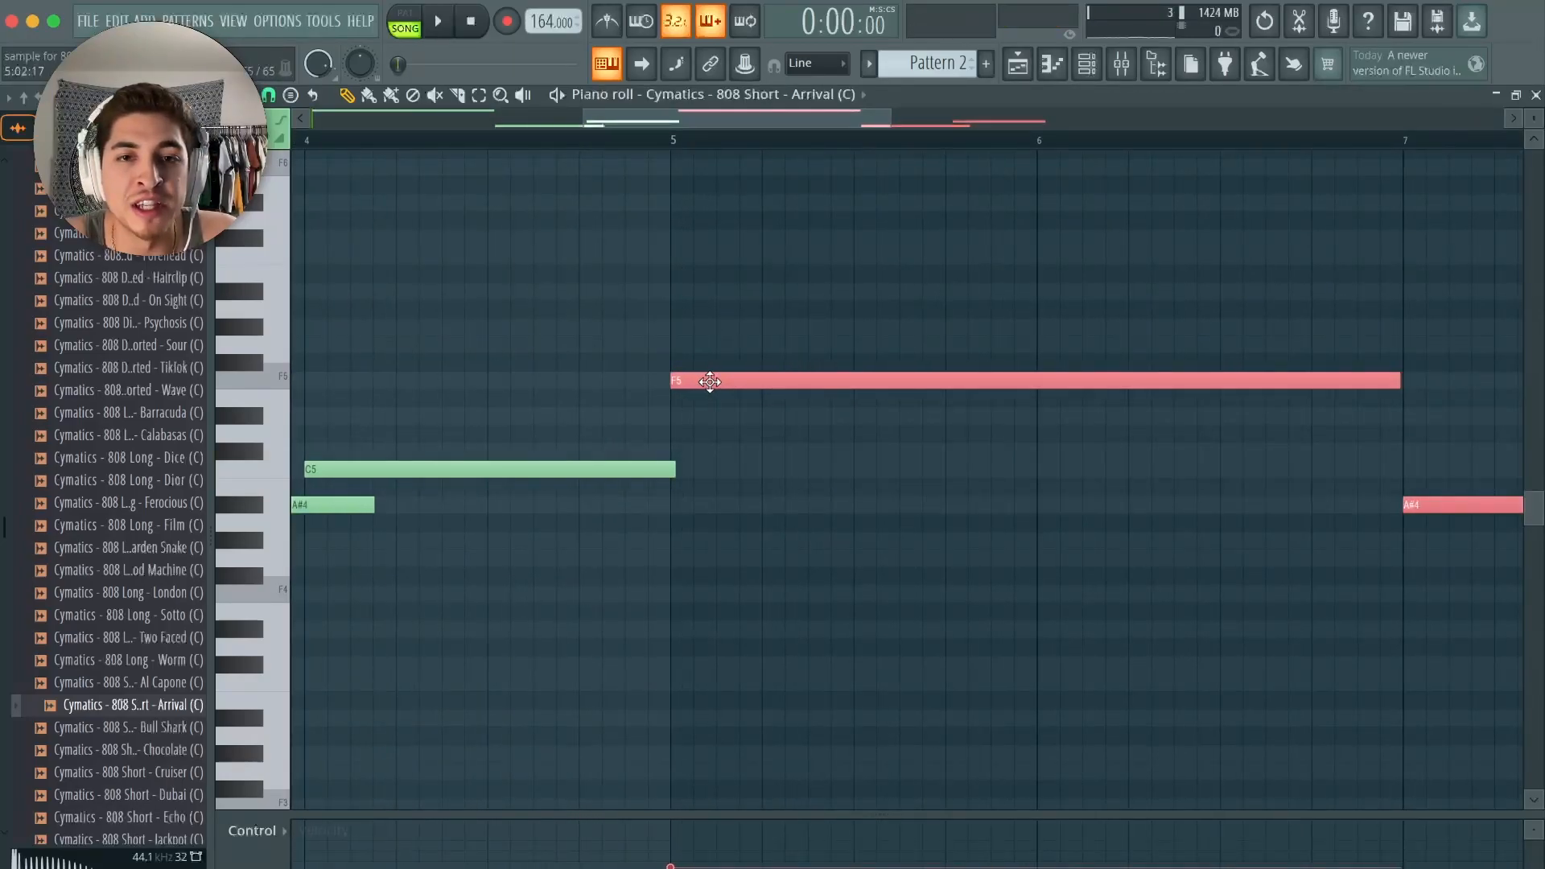
scroll(673, 142, "down", 4)
left_click_drag(671, 121, 370, 119)
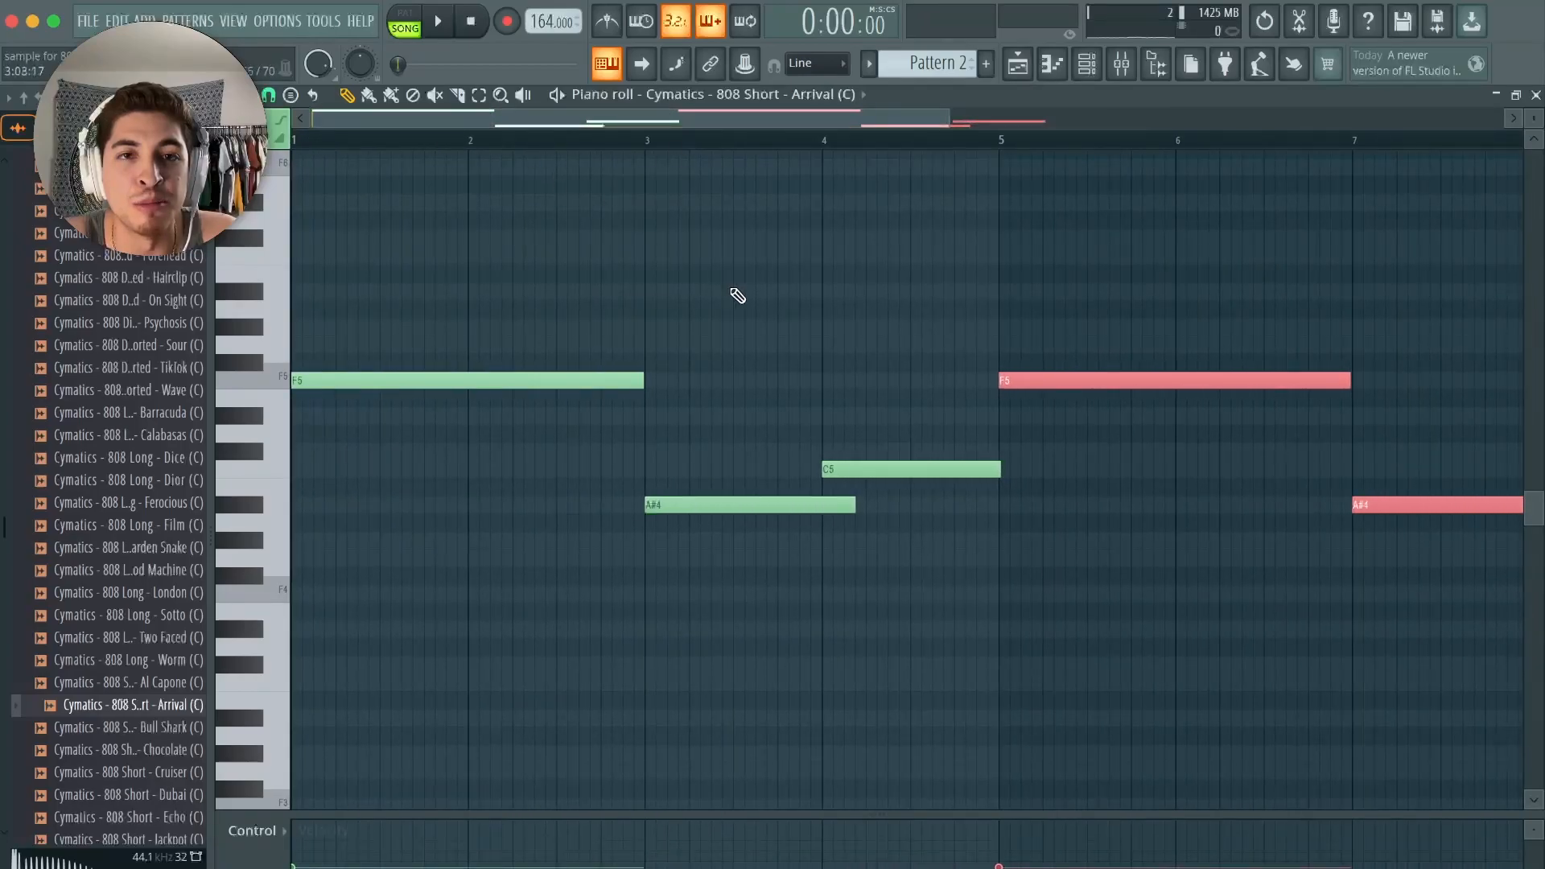
key("space")
left_click_drag(855, 508, 824, 519)
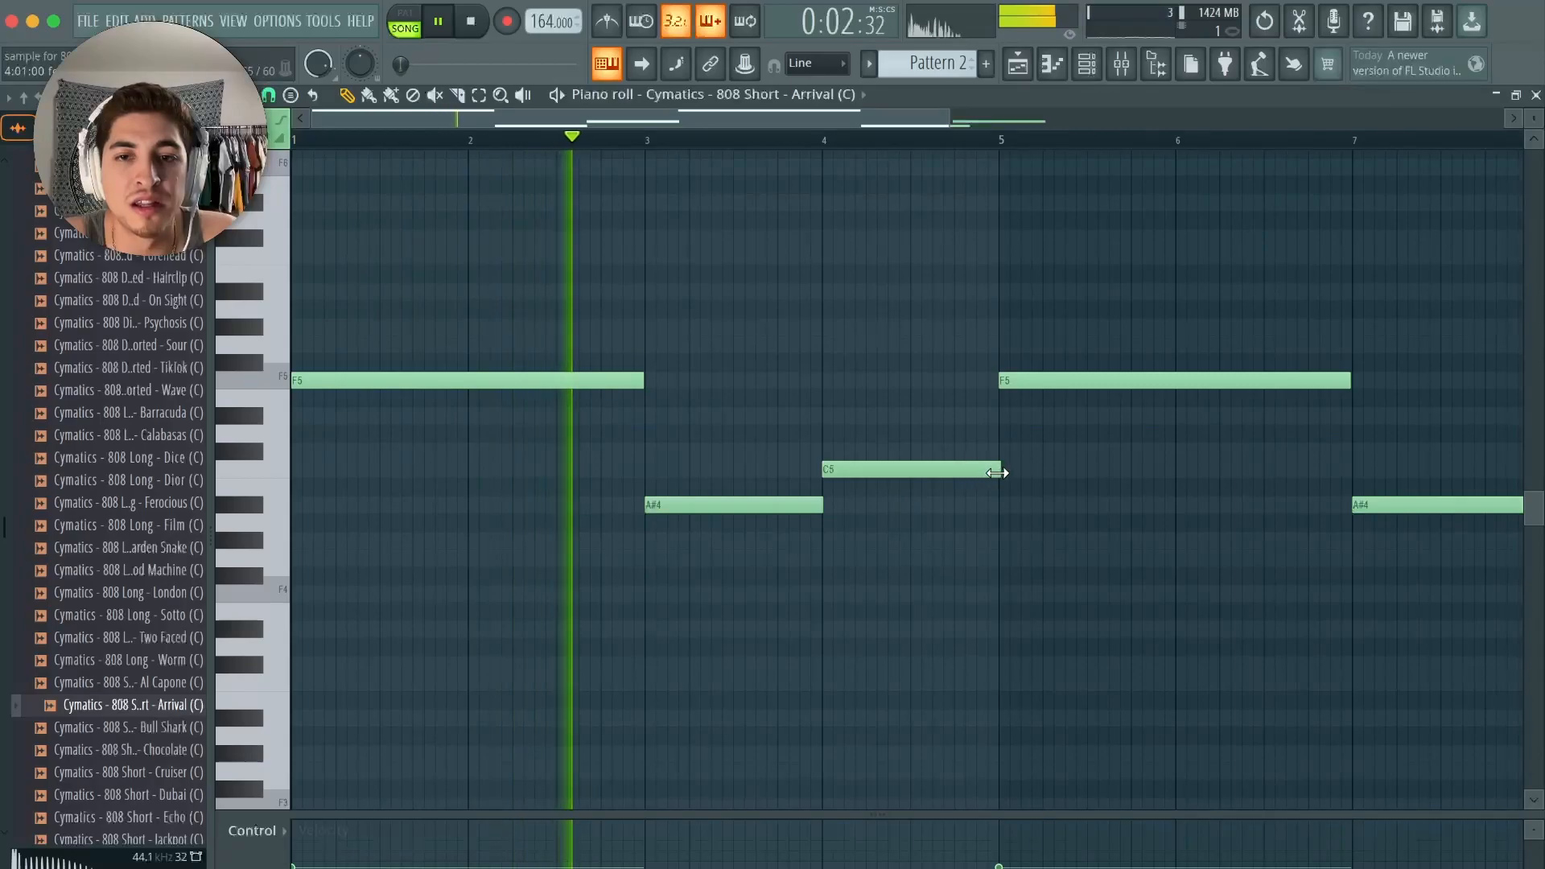
scroll(829, 155, "up", 3)
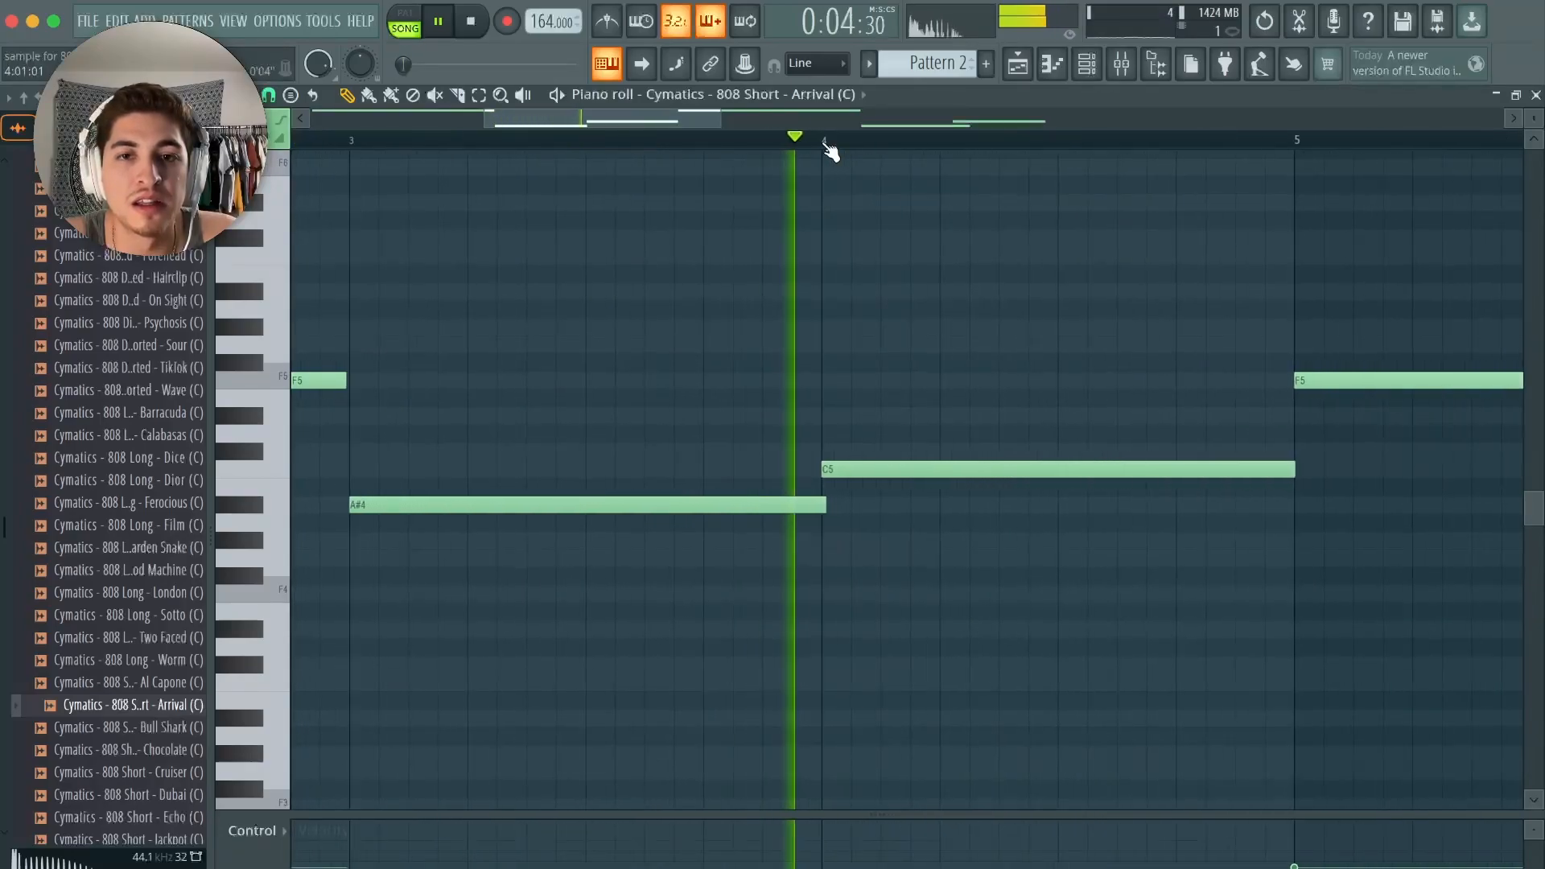
scroll(830, 153, "down", 5)
left_click(479, 95)
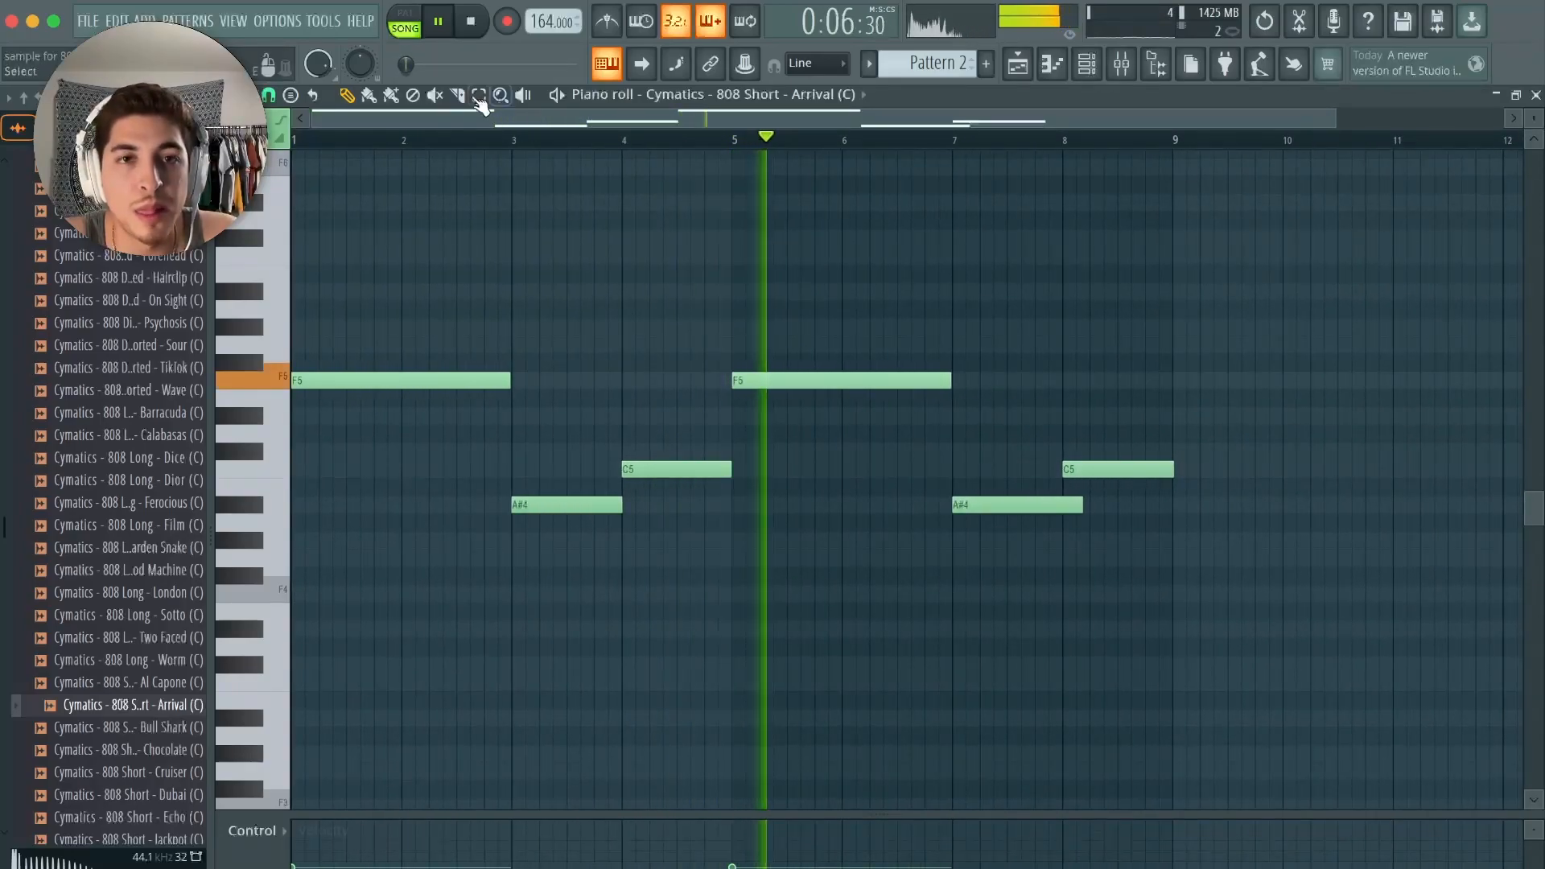
scroll(732, 139, "down", 1)
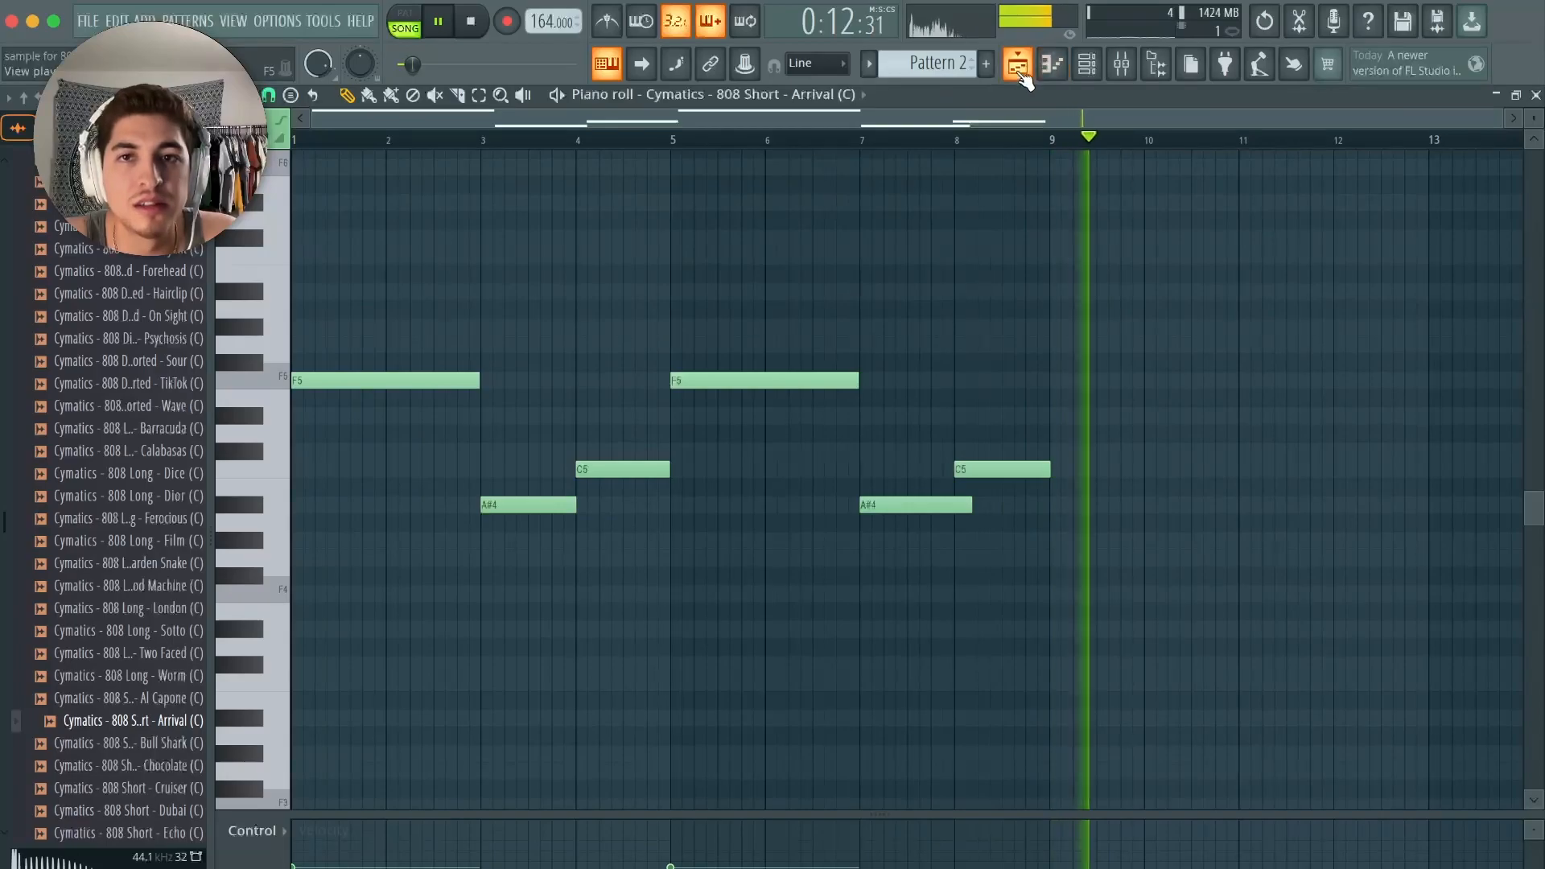
- Stop playback and open the Sample_Image_164 BPM audio clip from the playlist in the audio editor
key("F5")
key("space")
left_click_drag(684, 114, 1156, 116)
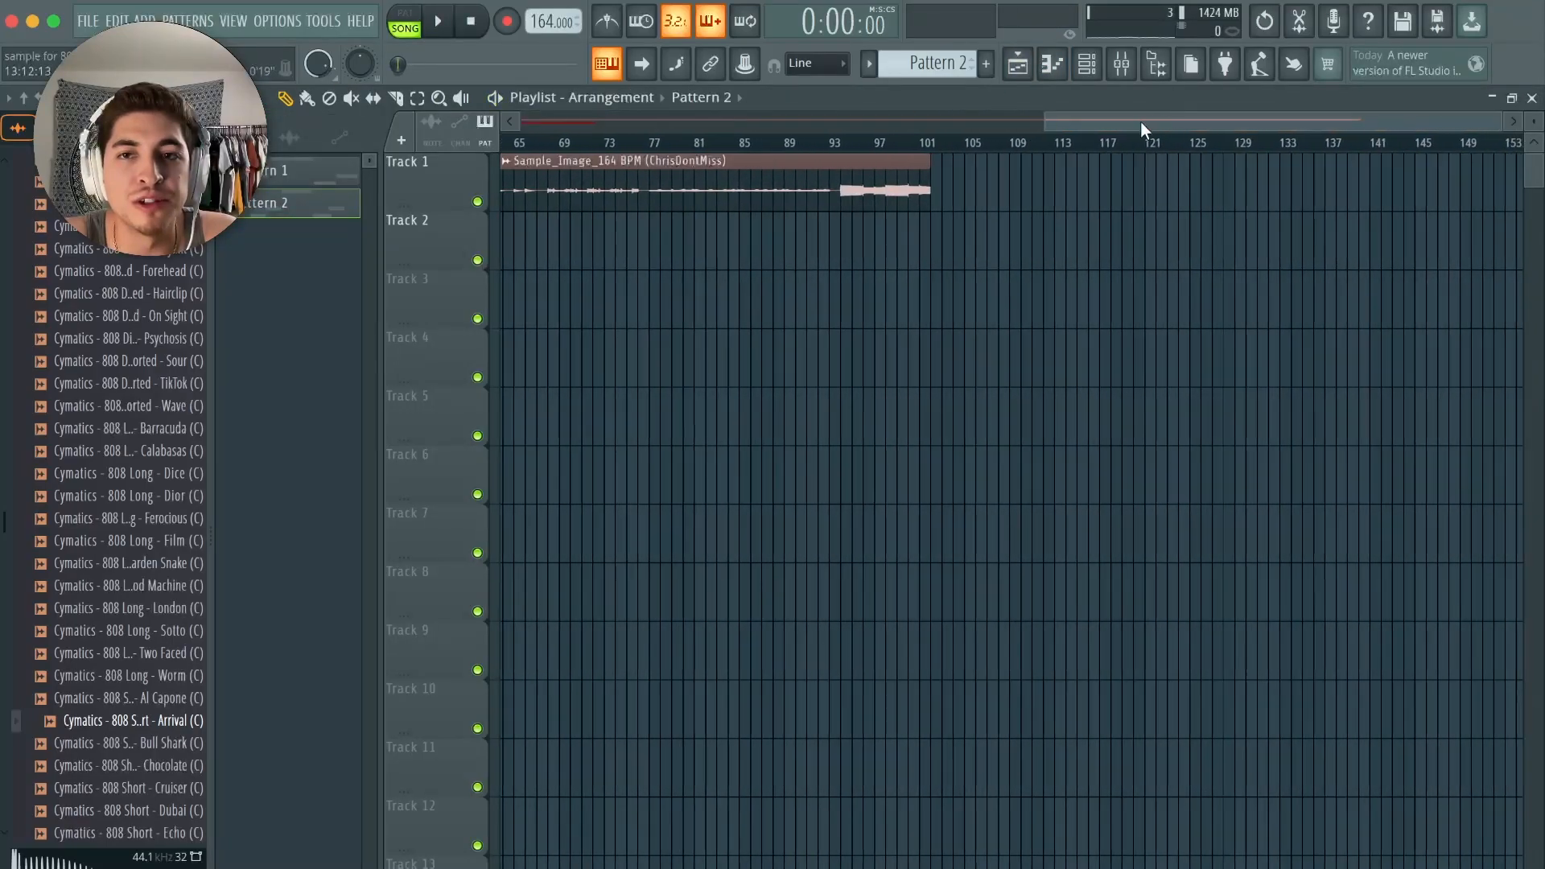
double_click(889, 179)
right_click(557, 621)
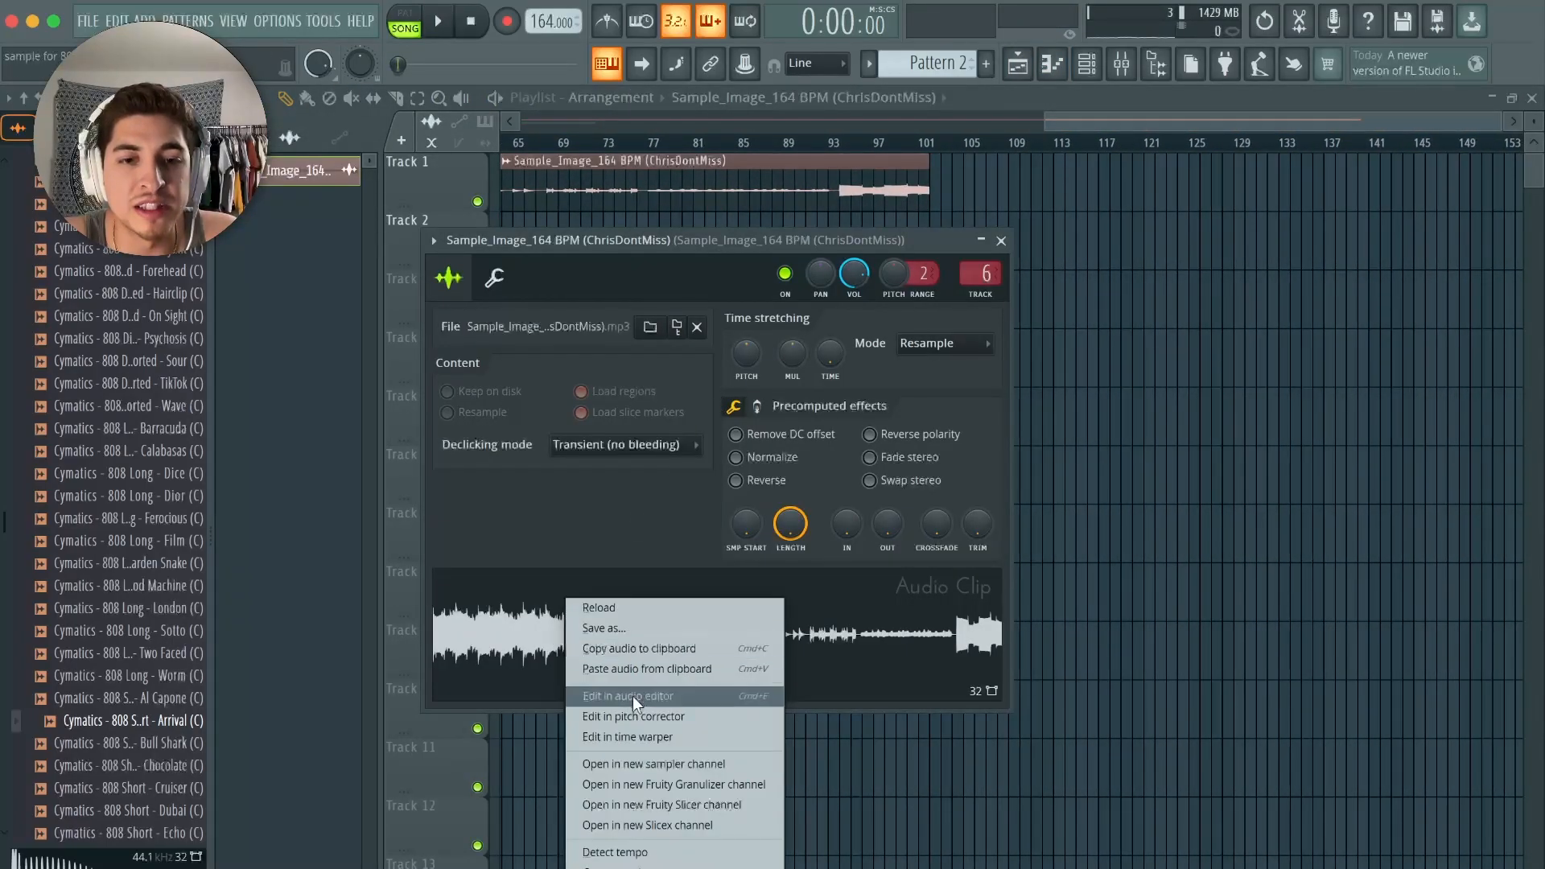
left_click(626, 696)
- Detect the pitch regions of the sample and examine the notes marked on the bass section at its end
left_click(365, 186)
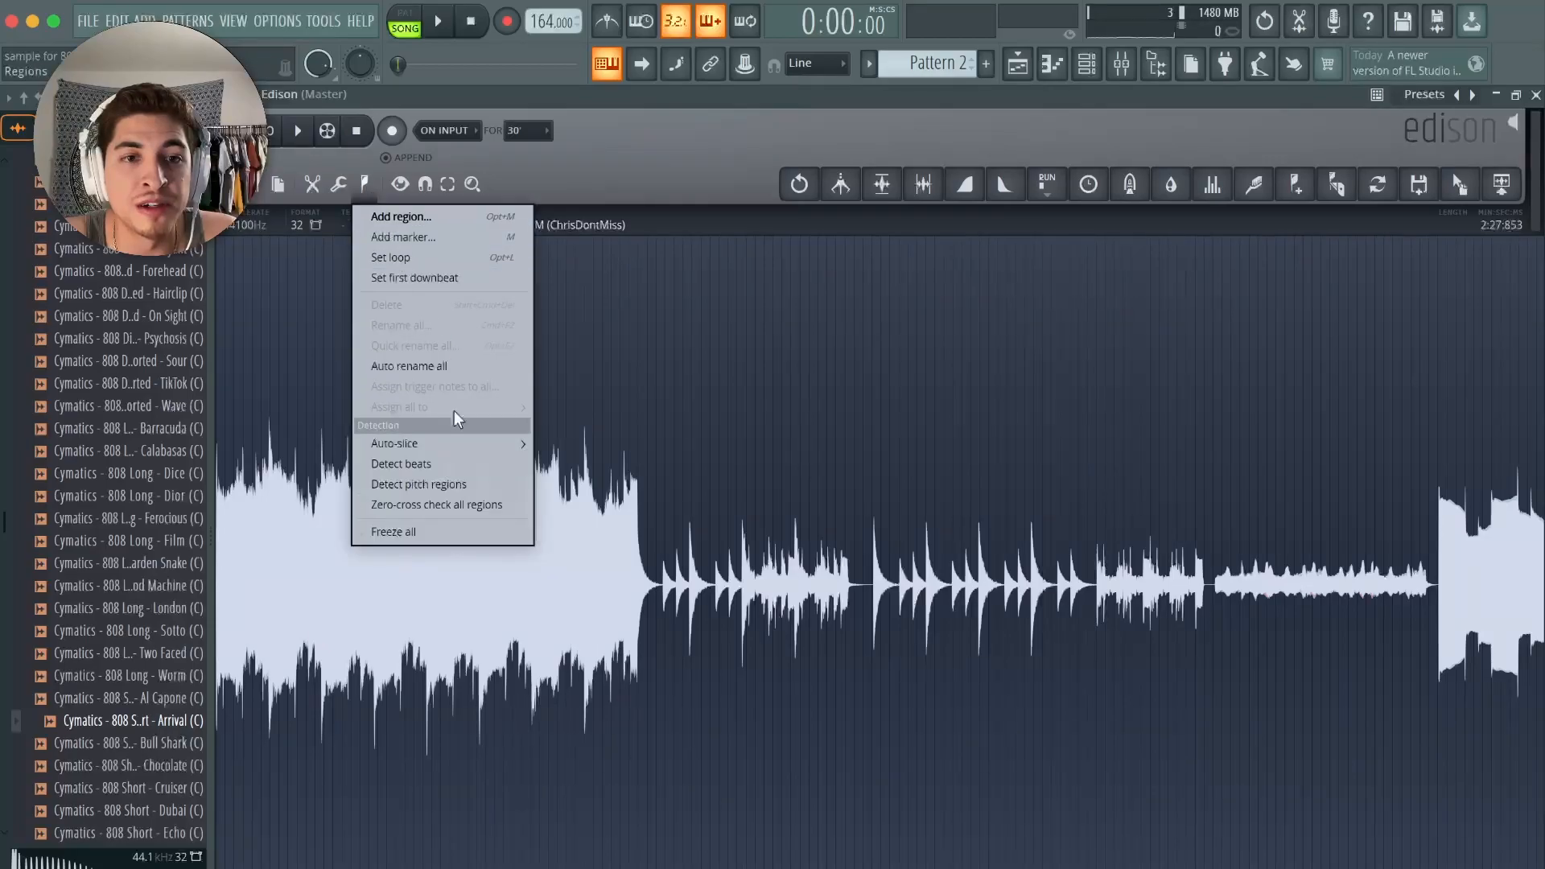
left_click(438, 487)
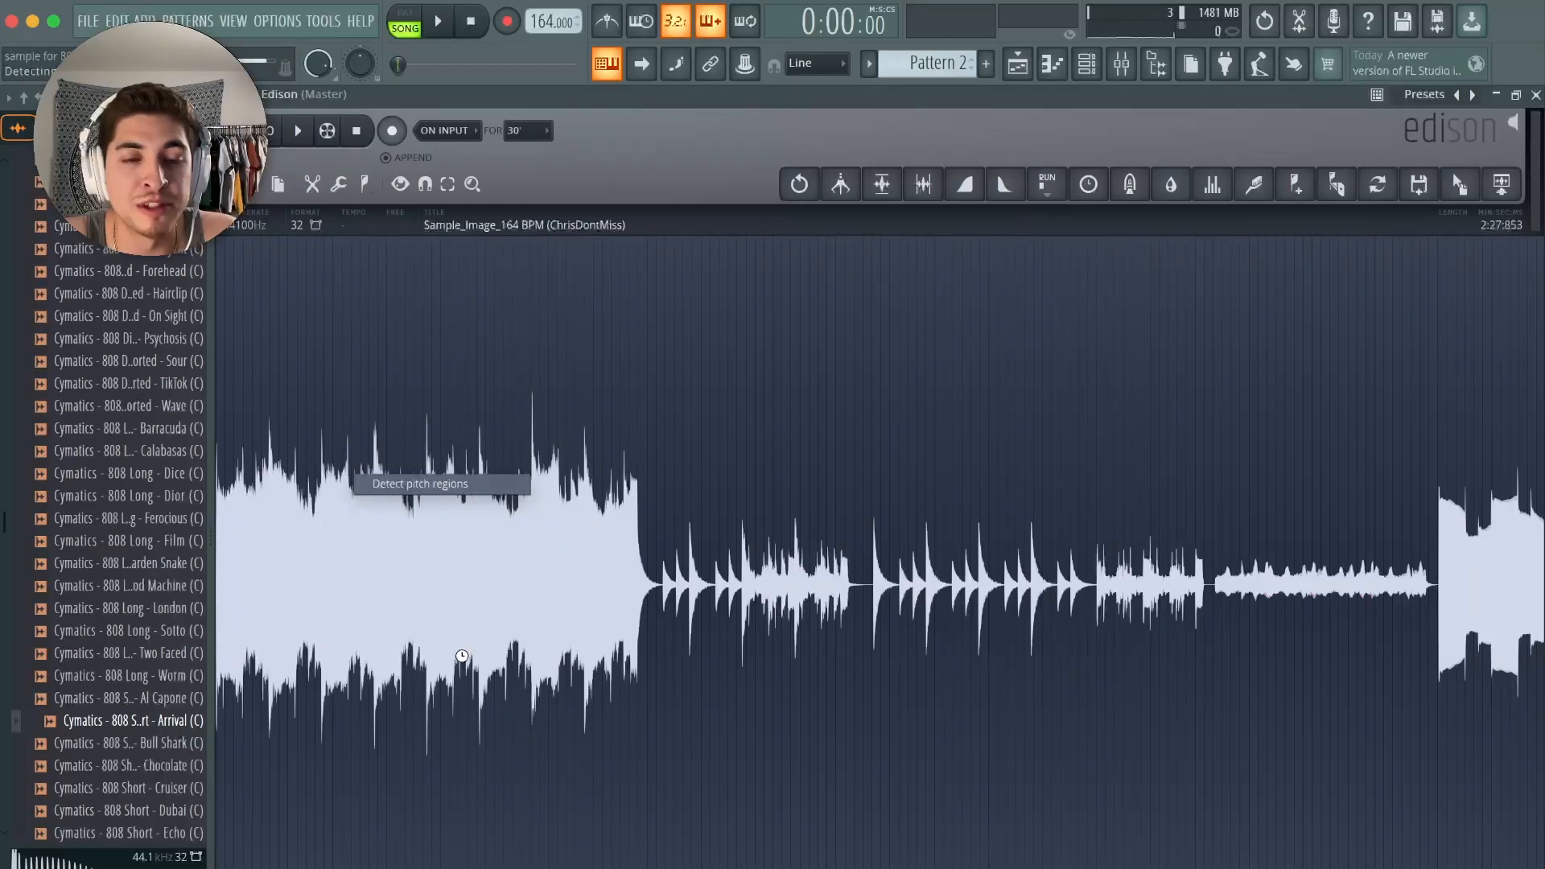
left_click_drag(219, 868, 1348, 868)
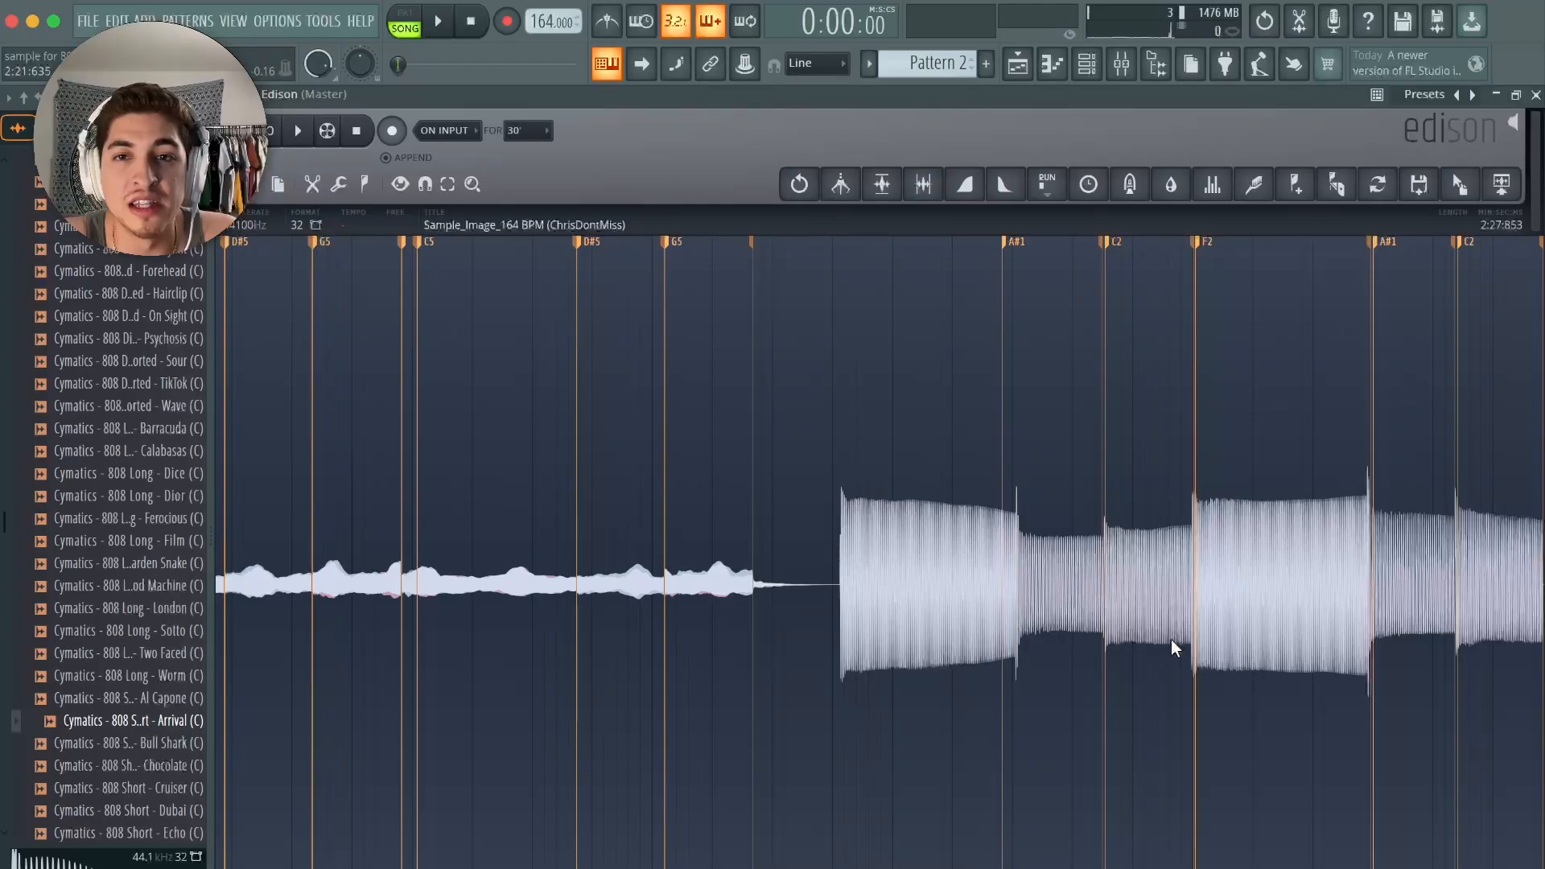
left_click_drag(1446, 868, 1445, 868)
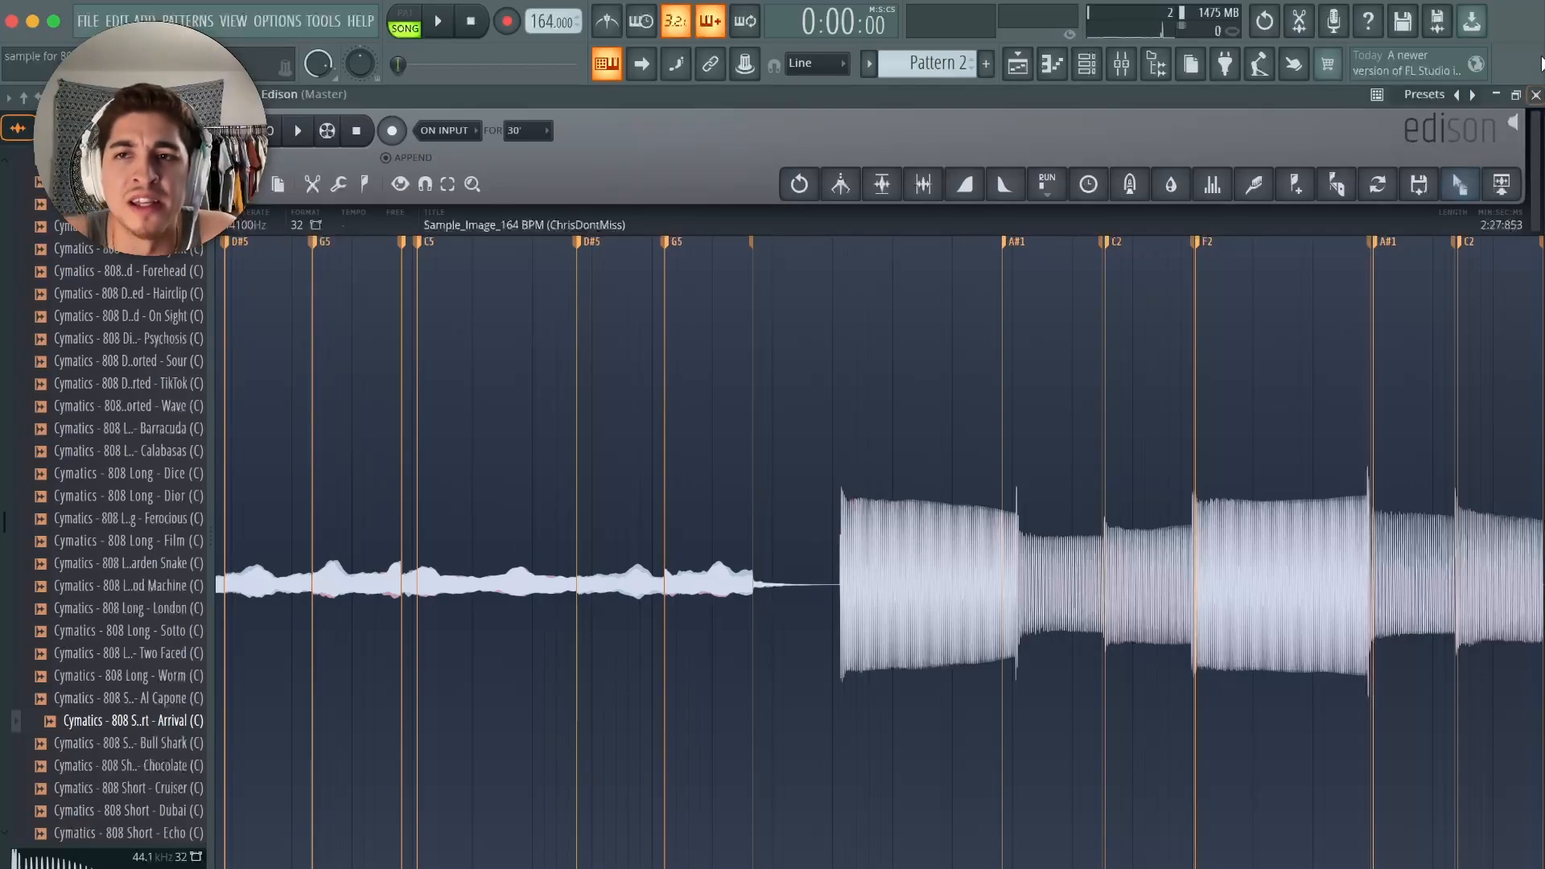
- Close the audio editor and the clip's settings, and play Pattern 2's 808 notes in the piano roll
left_click(1535, 95)
left_click(1002, 242)
left_click_drag(1055, 121, 266, 121)
double_click(563, 242)
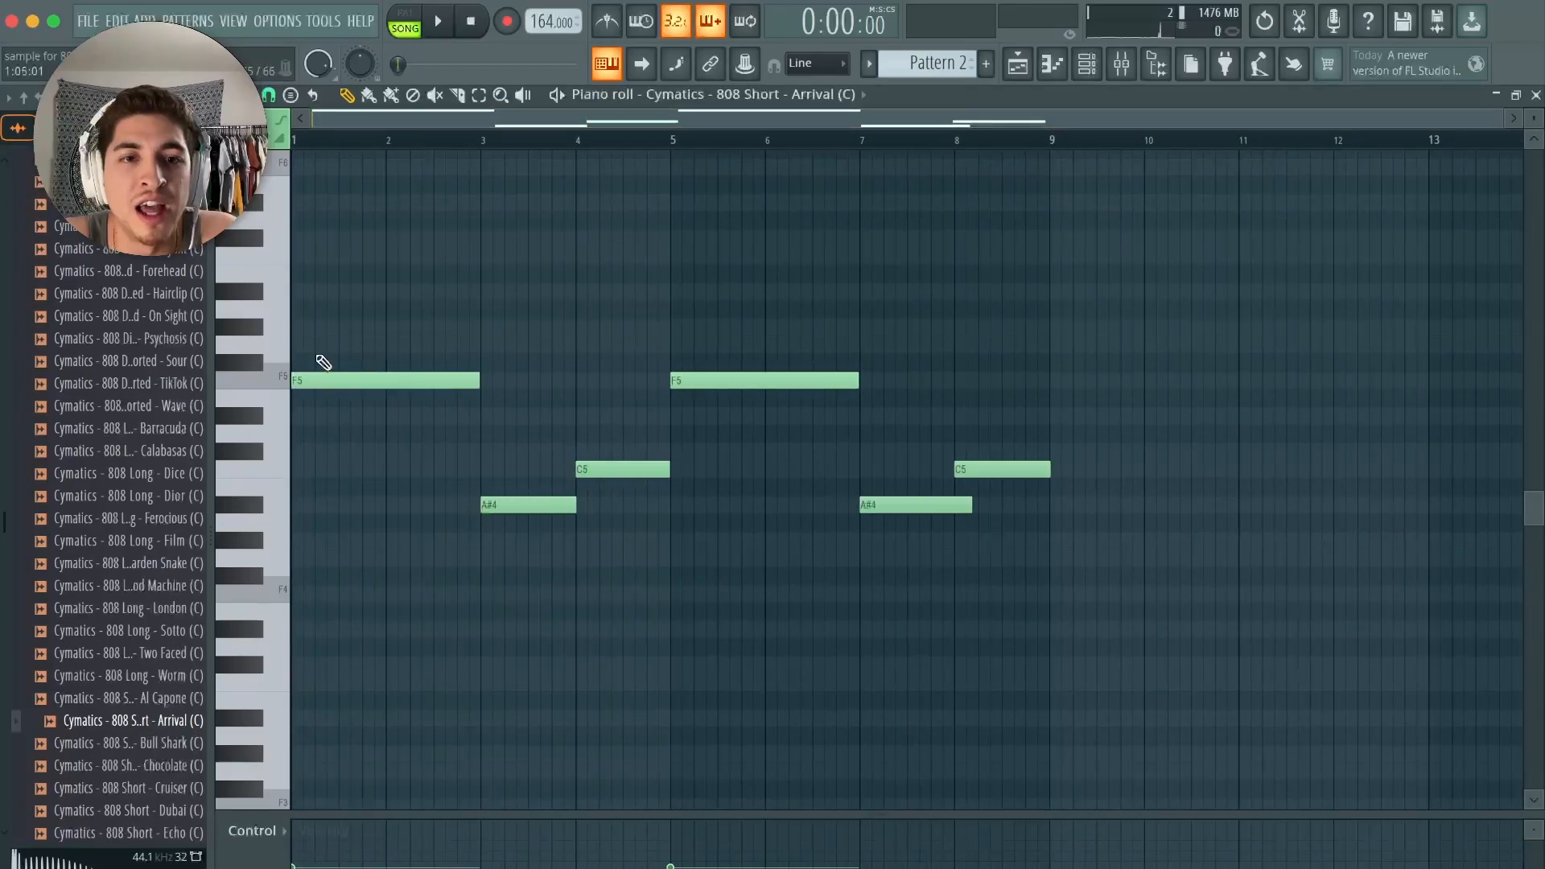
key("space")
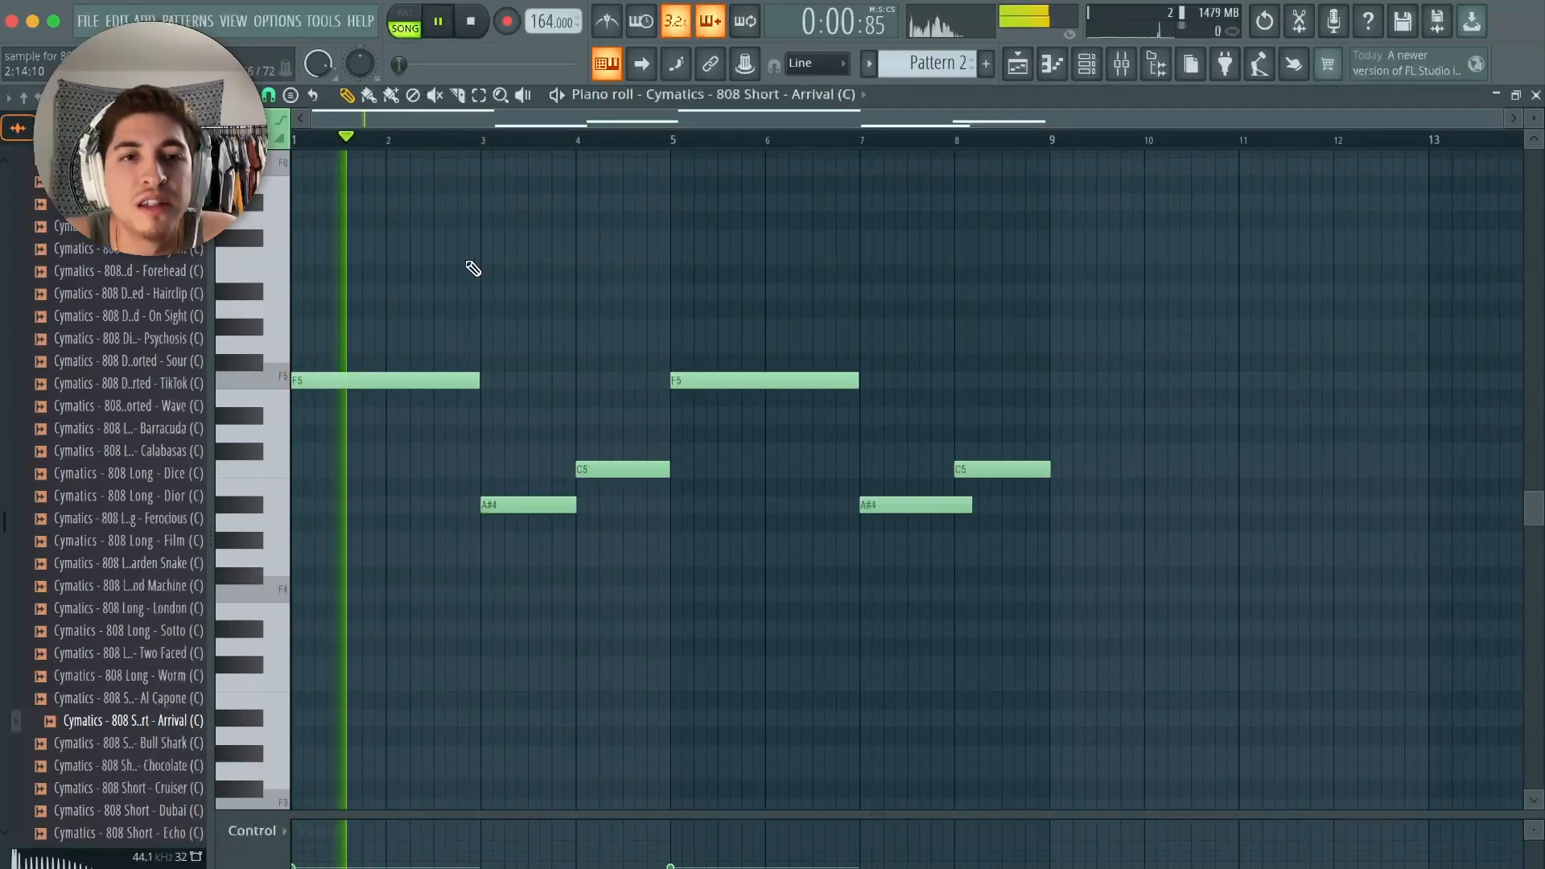
left_click(408, 505)
right_click(436, 504)
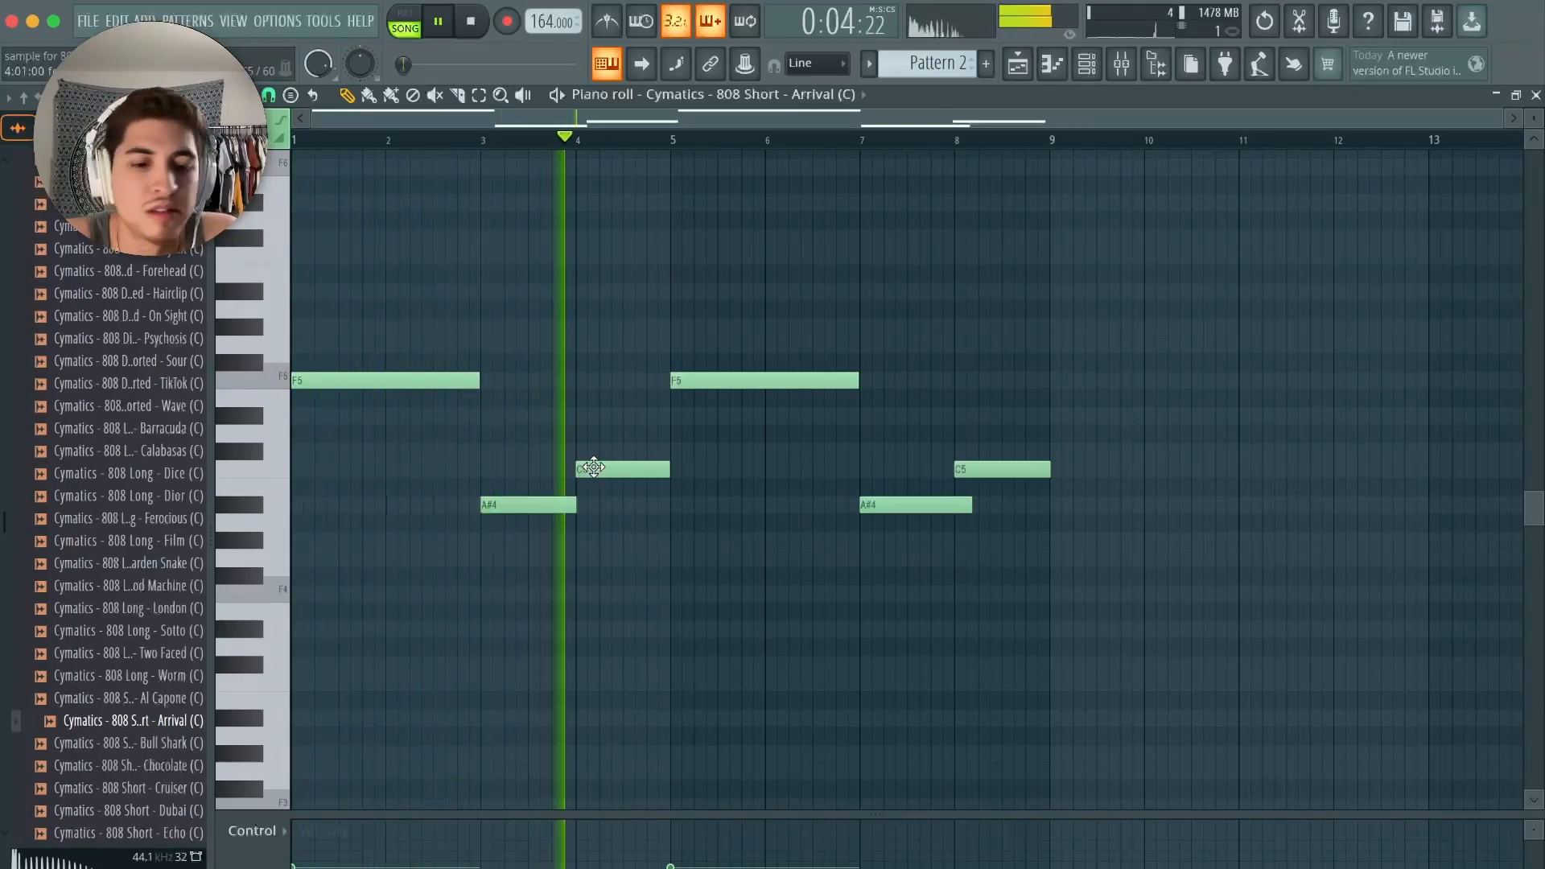
- Return to the playlist with playback stopped and bring the full sample clip into view
left_click(1018, 65)
key("space")
scroll(1286, 137, "down", 2)
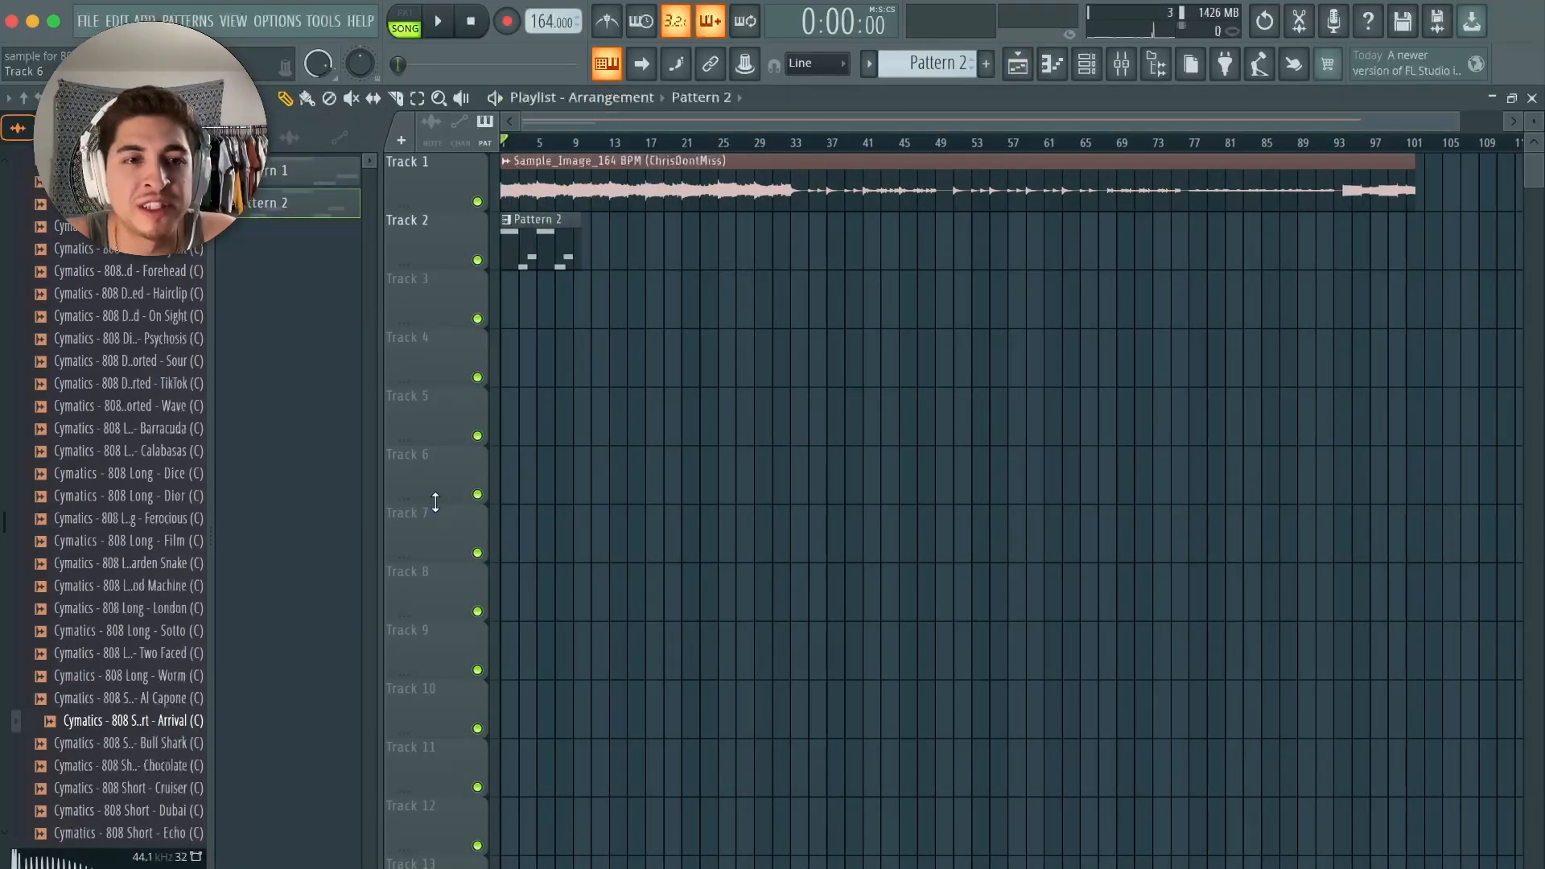